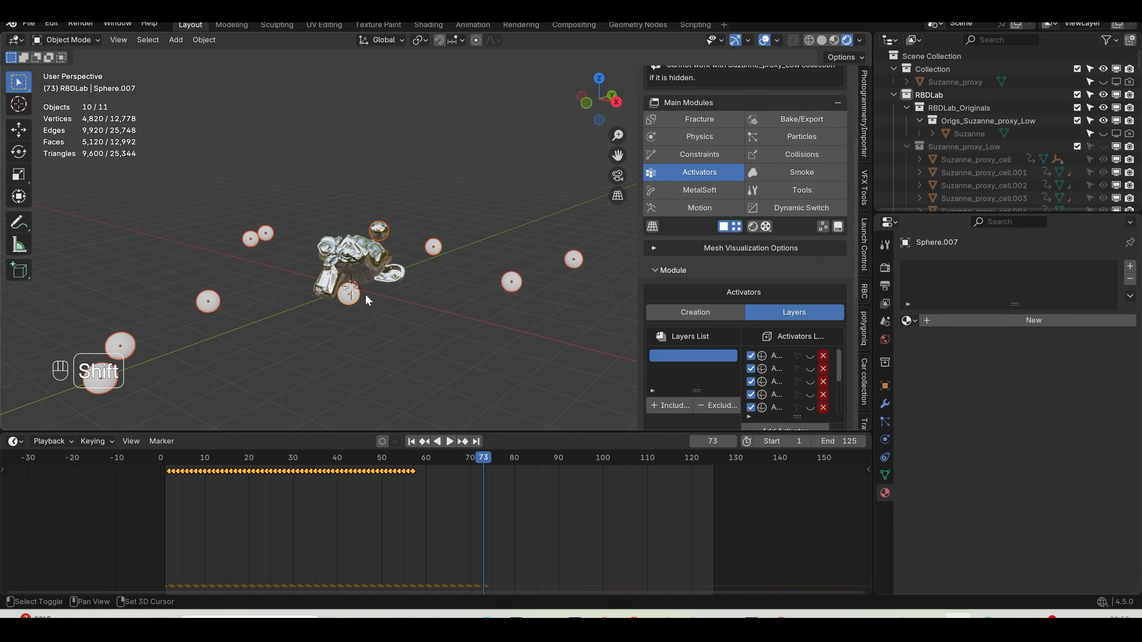
- Link the metal.001 material from the sphere touching the monkey head to all the other selected spheres
{"action": "left_click", "coordinate": [378, 231], "text": "shift"}
{"action": "key", "text": "ctrl+l"}
{"action": "left_click", "coordinate": [396, 252]}
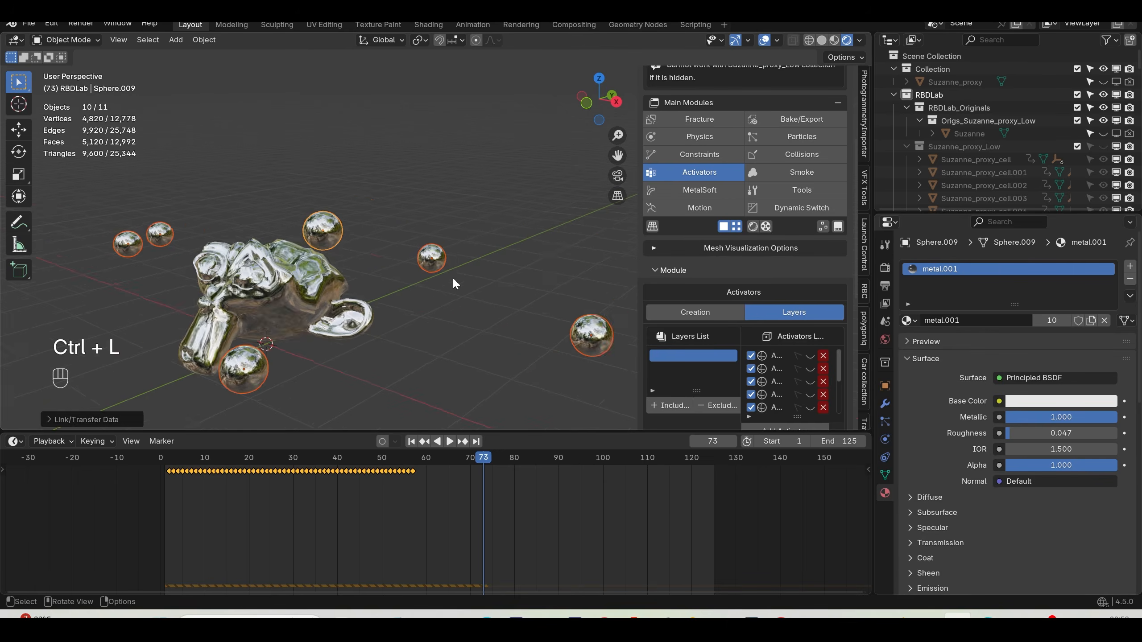
{"action": "left_click_drag", "start_coordinate": [1018, 433], "coordinate": [1038, 433]}
{"action": "middle_click_drag", "start_coordinate": [452, 276], "coordinate": [517, 287]}
{"action": "scroll", "coordinate": [434, 306], "scroll_direction": "up", "scroll_amount": 4}
- Adjust the Color Ramp stop in the floor plane's Material.001 and choose a brown base color for its Principled BSDF
{"action": "left_click_drag", "start_coordinate": [448, 462], "coordinate": [457, 463]}
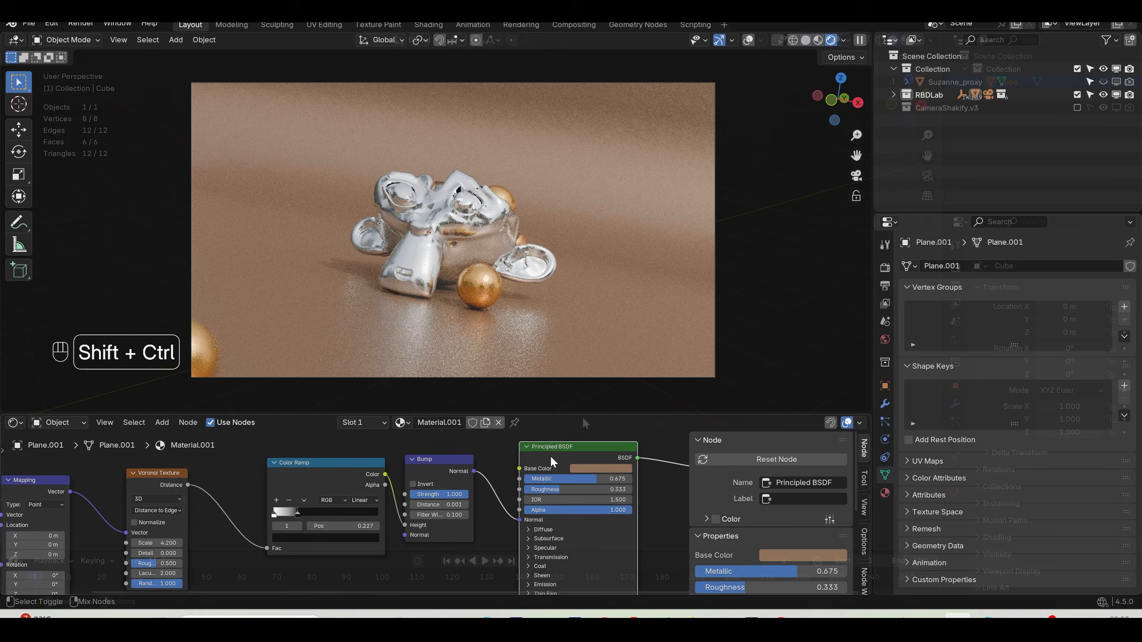
{"action": "left_click_drag", "start_coordinate": [252, 531], "coordinate": [279, 531]}
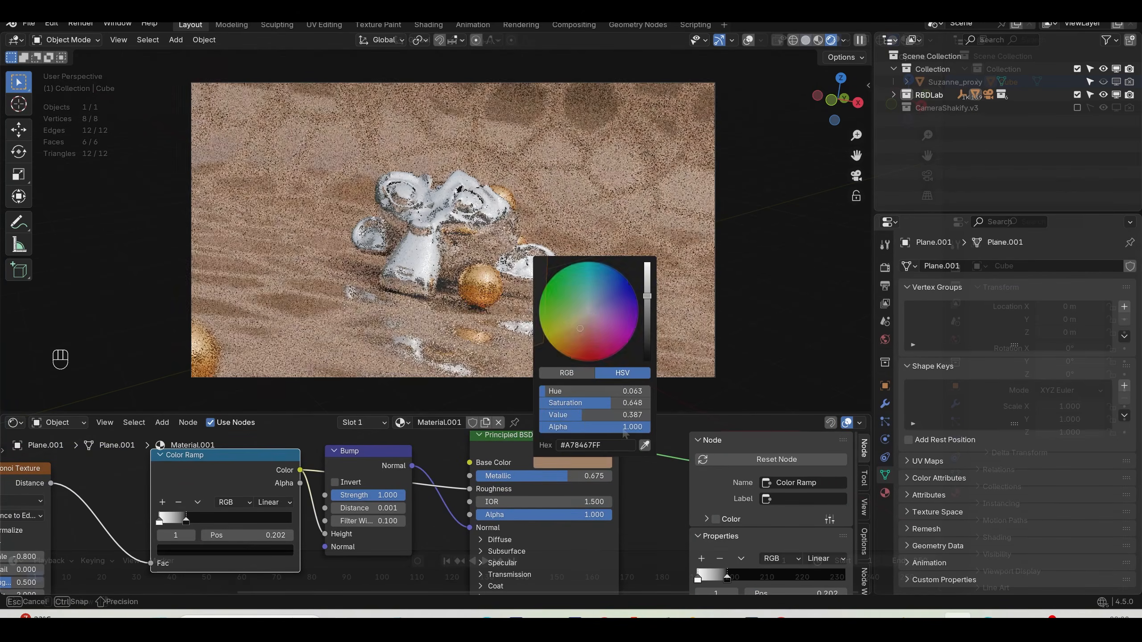
{"action": "left_click", "coordinate": [582, 315]}
{"action": "key", "text": "space"}
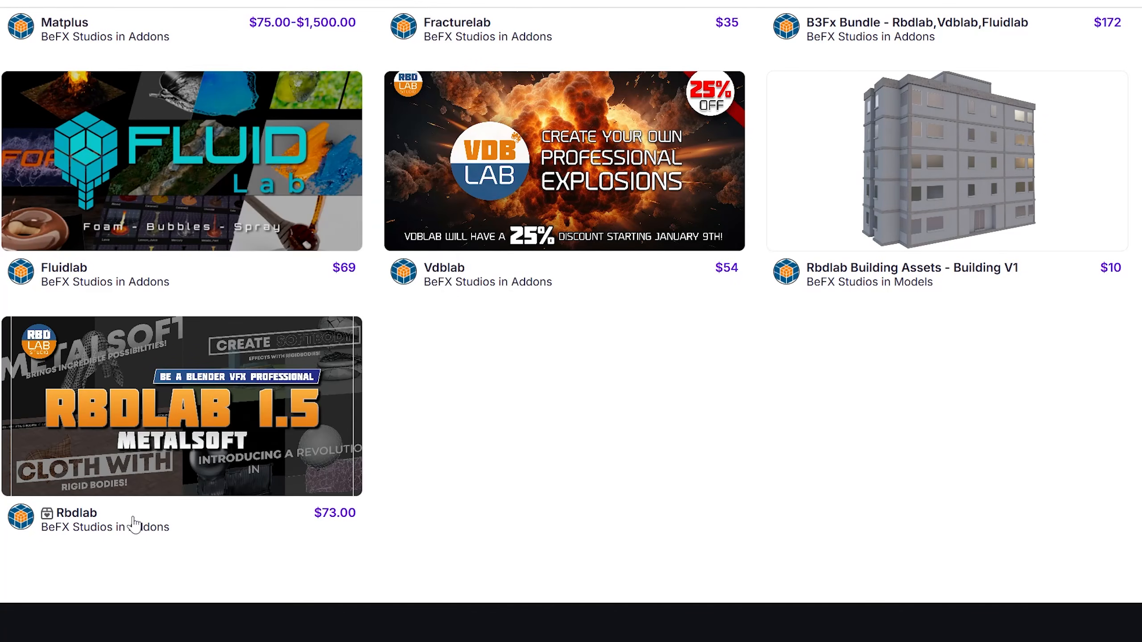
- Switch to the web browser, open the Rbdlab add-on's product page and look through its preview images
{"action": "right_click", "coordinate": [242, 421]}
{"action": "key", "text": "Escape"}
{"action": "scroll", "coordinate": [517, 461], "scroll_direction": "up", "scroll_amount": 15}
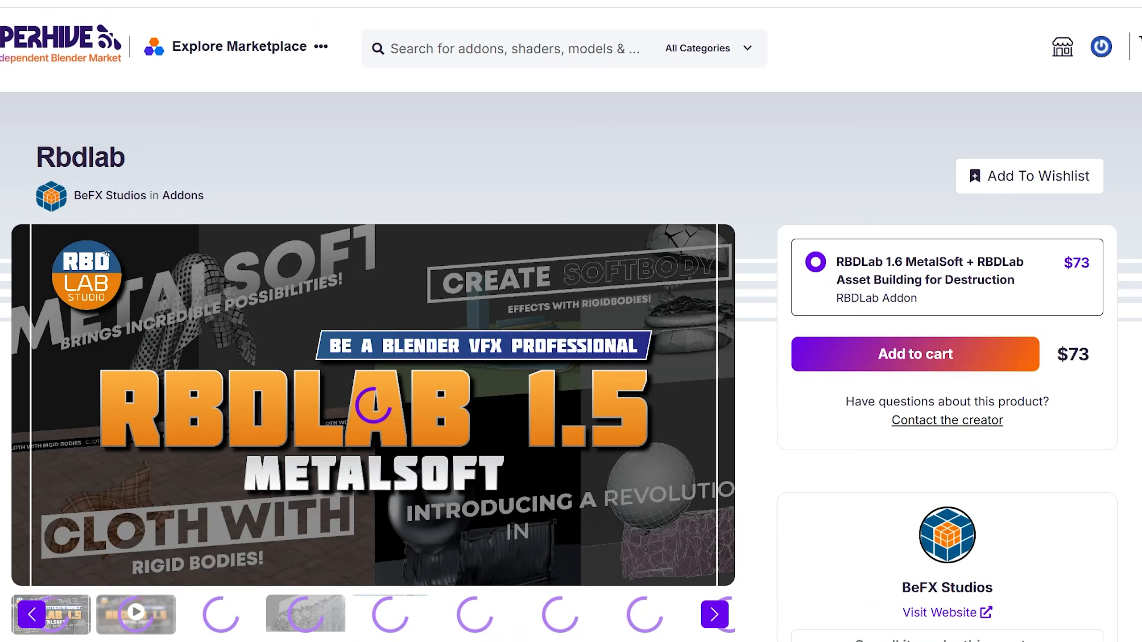
{"action": "scroll", "coordinate": [199, 477], "scroll_direction": "down", "scroll_amount": 5}
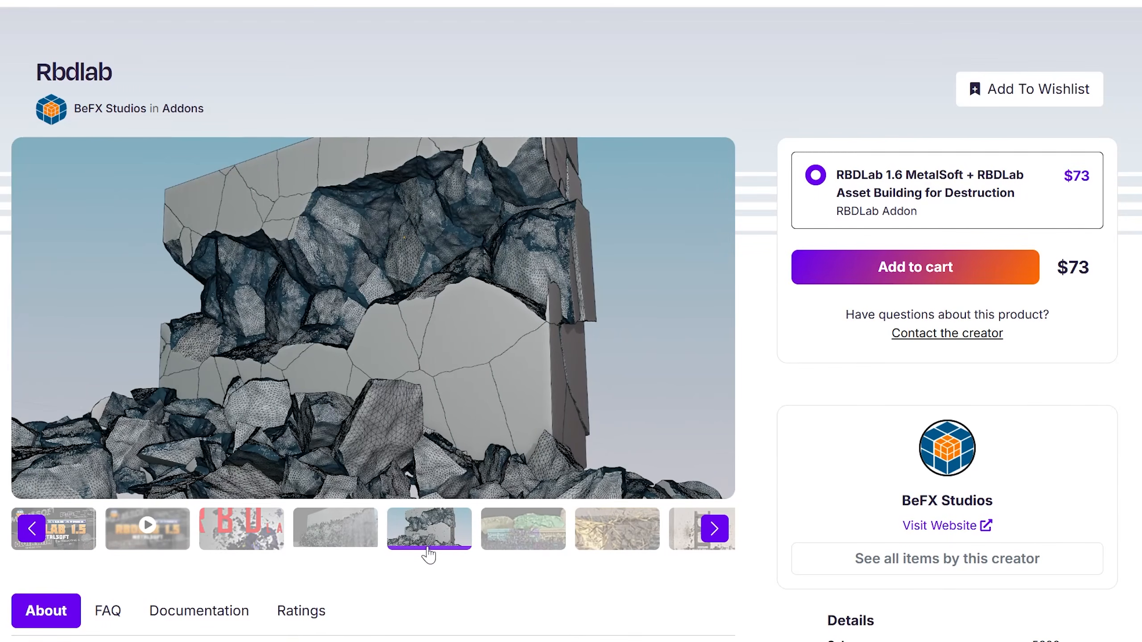
{"action": "scroll", "coordinate": [405, 546], "scroll_direction": "down", "scroll_amount": 10}
{"action": "scroll", "coordinate": [380, 554], "scroll_direction": "up", "scroll_amount": 10}
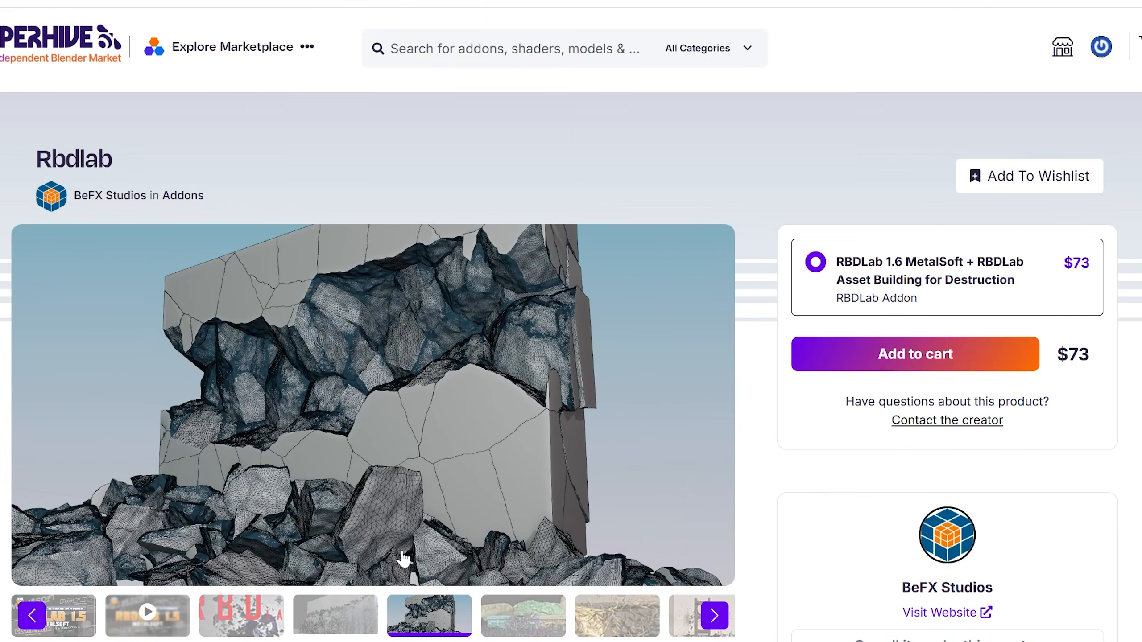
{"action": "left_click", "coordinate": [341, 609]}
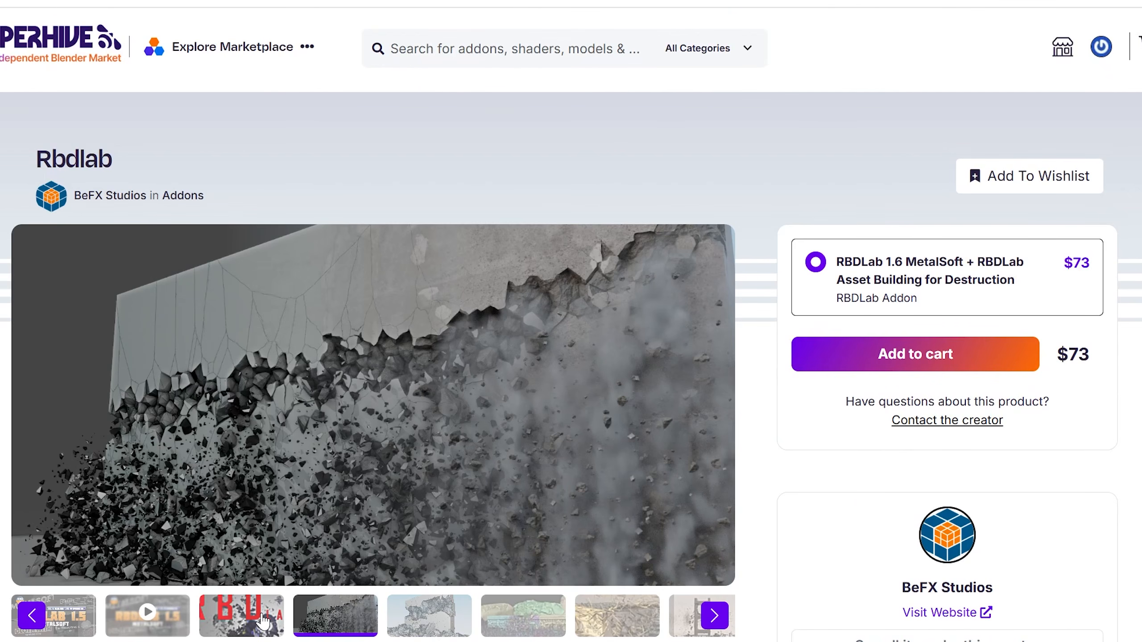
{"action": "left_click", "coordinate": [504, 630]}
{"action": "left_click", "coordinate": [617, 616]}
- Read the Rbdlab description, covering the new features, fractures and RBD simulation sections
{"action": "scroll", "coordinate": [1085, 503], "scroll_direction": "down", "scroll_amount": 10}
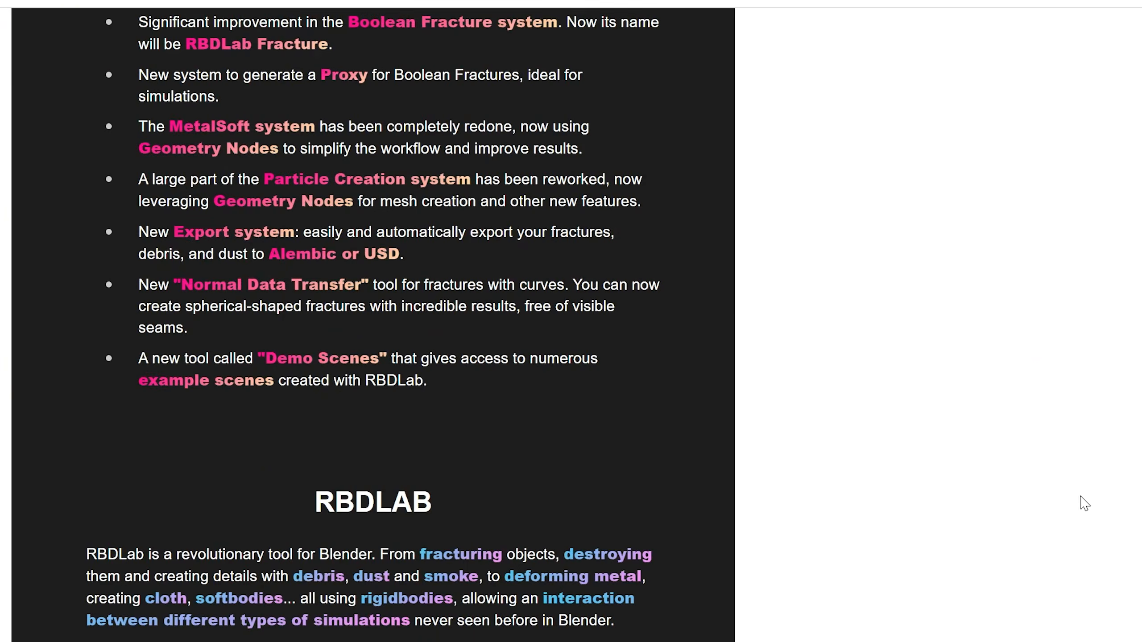
{"action": "scroll", "coordinate": [1043, 520], "scroll_direction": "down", "scroll_amount": 10}
{"action": "scroll", "coordinate": [1039, 519], "scroll_direction": "up", "scroll_amount": 5}
{"action": "scroll", "coordinate": [1037, 518], "scroll_direction": "down", "scroll_amount": 4}
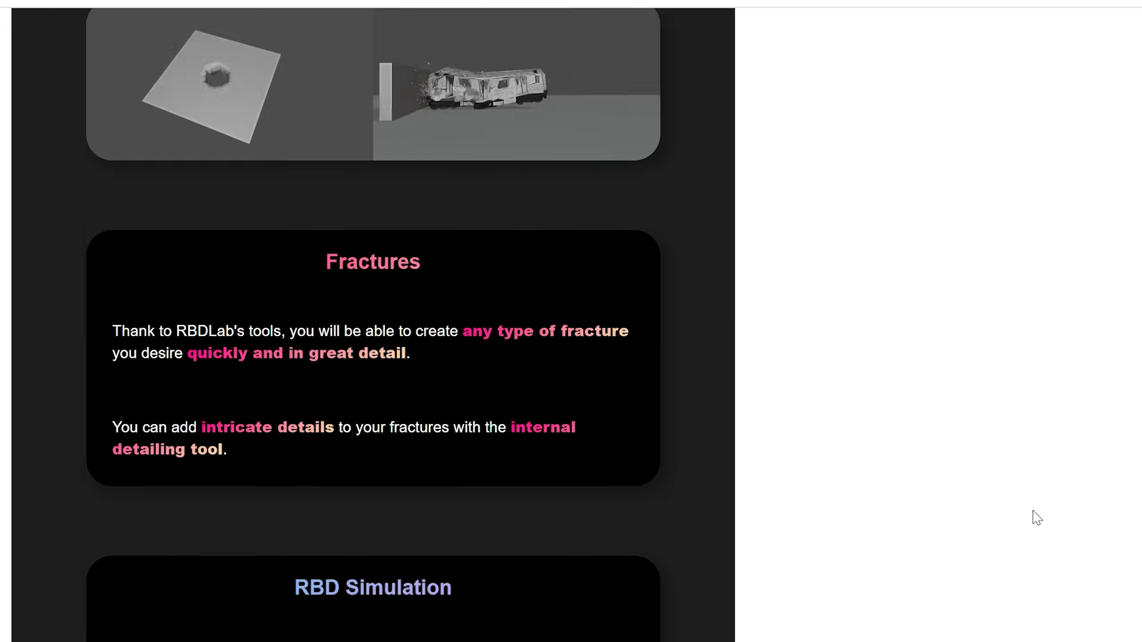
{"action": "scroll", "coordinate": [1036, 522], "scroll_direction": "down", "scroll_amount": 15}
{"action": "scroll", "coordinate": [1035, 577], "scroll_direction": "up", "scroll_amount": 20}
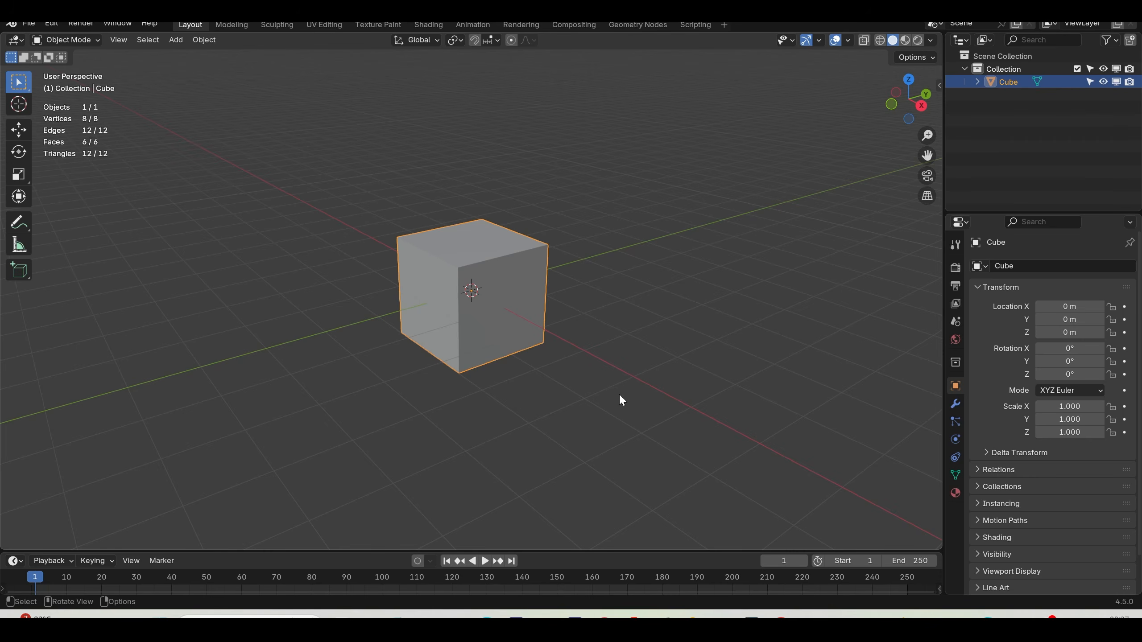
- Switch to Blender, delete the default cube and add a Monkey mesh in its place
{"action": "key", "text": "Delete"}
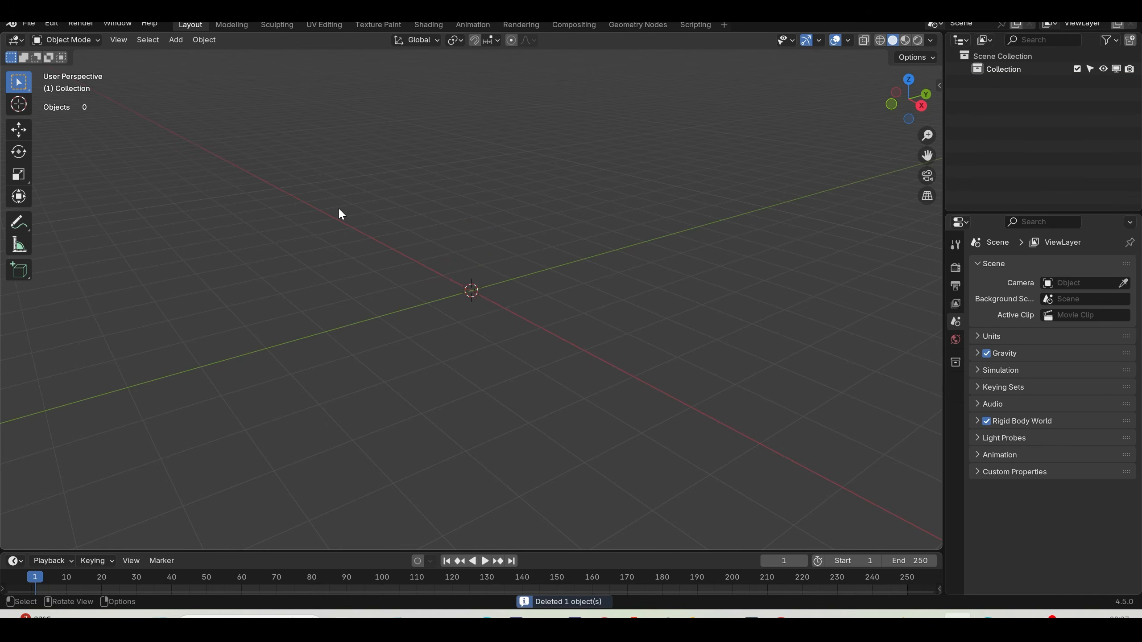
{"action": "key", "text": "shift+a"}
{"action": "mouse_move", "coordinate": [499, 271]}
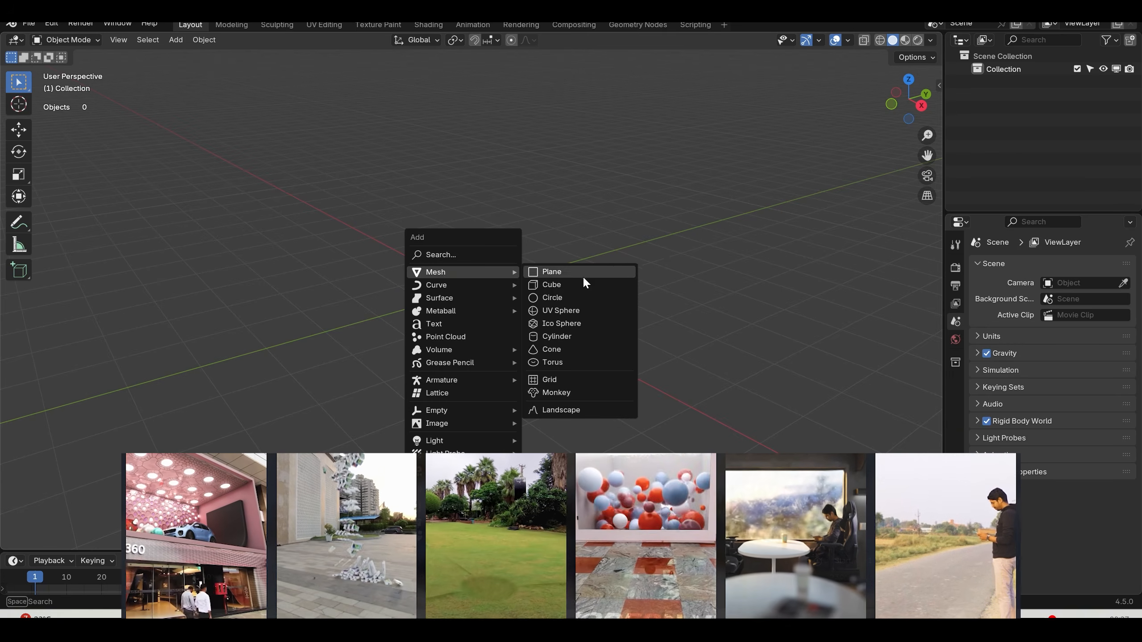
{"action": "left_click", "coordinate": [565, 392]}
{"action": "middle_click_drag", "start_coordinate": [564, 392], "coordinate": [622, 330]}
- In the side view, tilt the monkey to about -34.3° on X and lower it to about 0.554 m on Z
{"action": "key", "text": "r"}
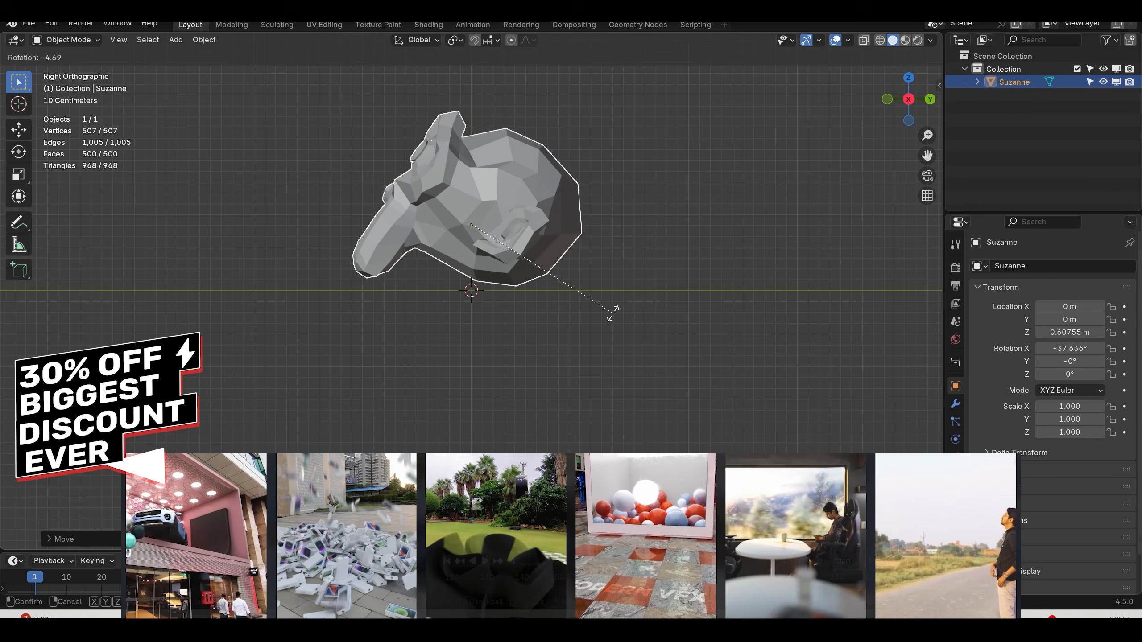
{"action": "left_click", "coordinate": [620, 304]}
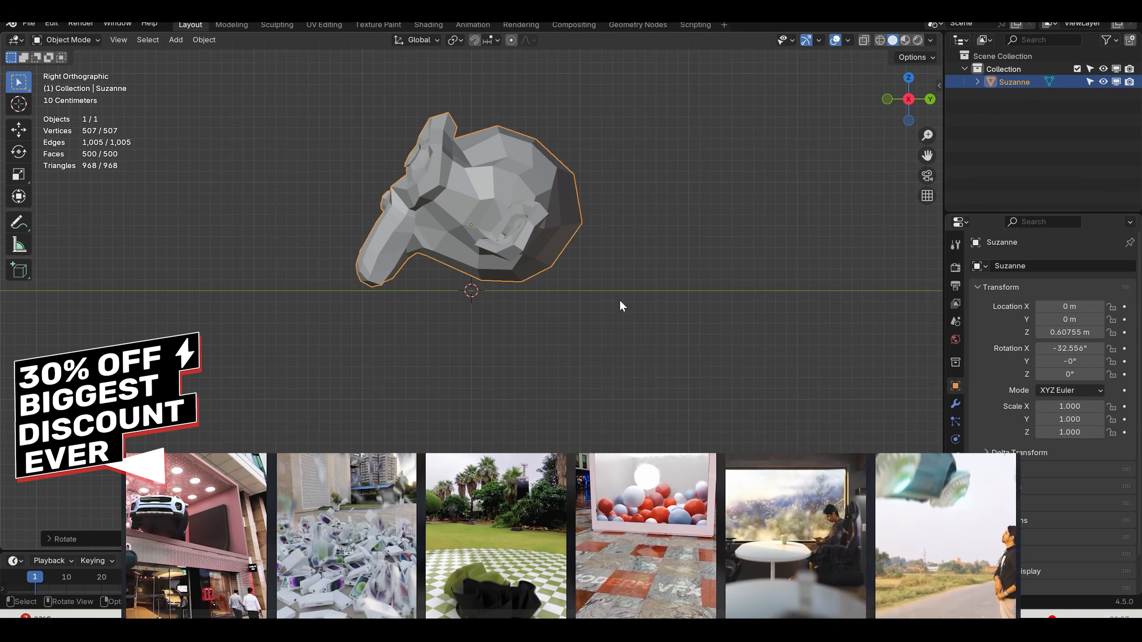
{"action": "key", "text": "g"}
{"action": "key", "text": "z"}
{"action": "left_click", "coordinate": [619, 303]}
{"action": "middle_click_drag", "start_coordinate": [618, 304], "coordinate": [563, 287]}
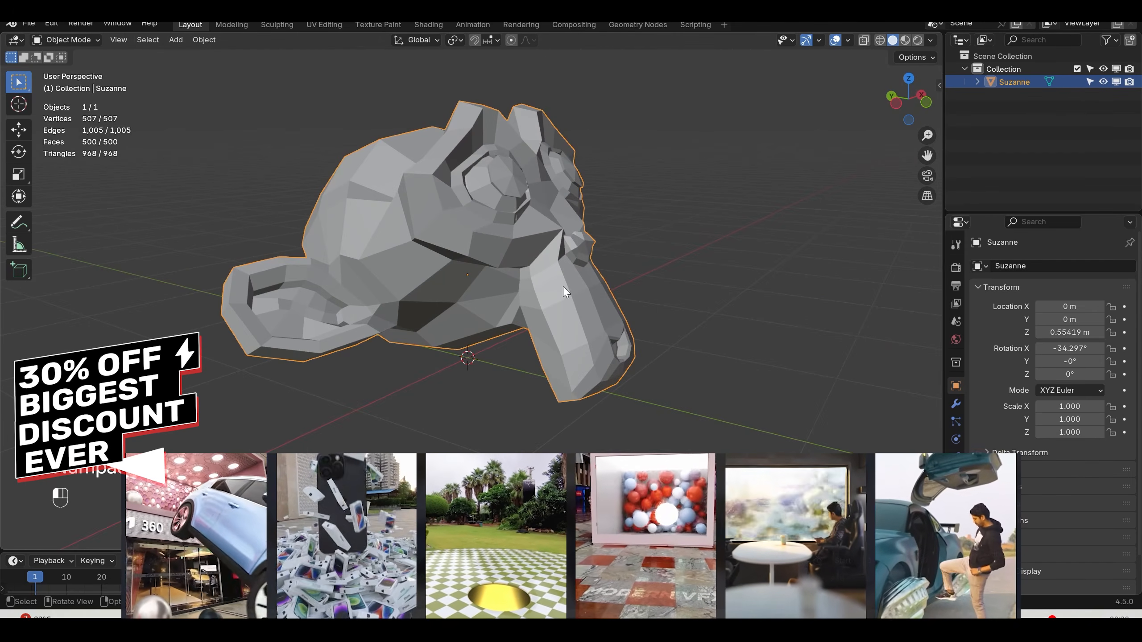
- Add a Subdivision Surface modifier to the monkey with a viewport level of 2
{"action": "left_click", "coordinate": [955, 404]}
{"action": "left_click", "coordinate": [1055, 269]}
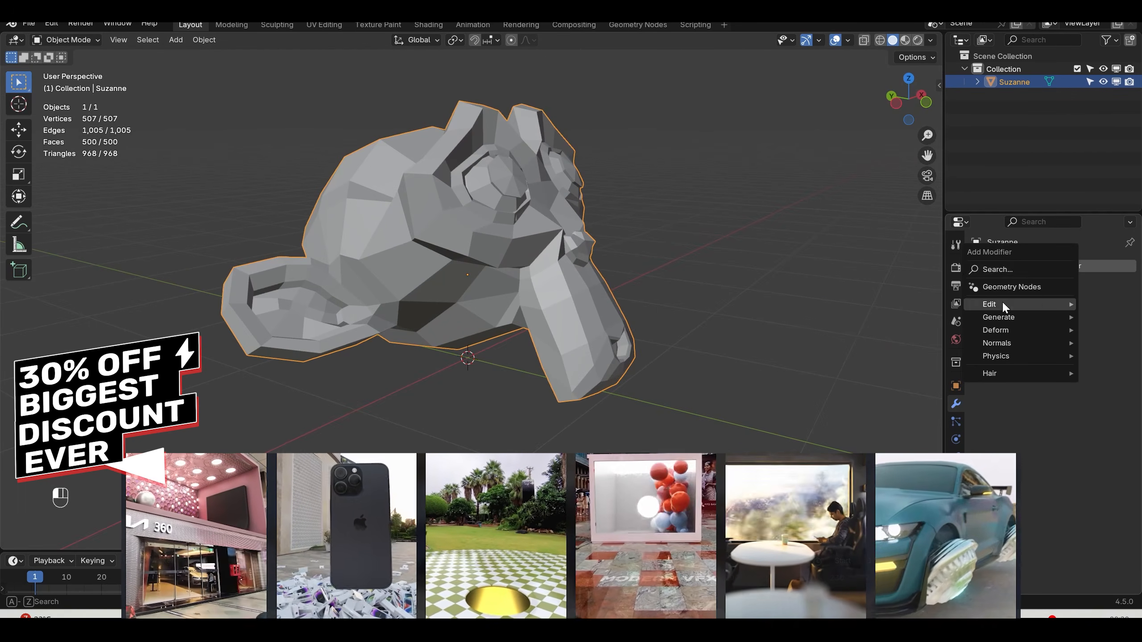
{"action": "mouse_move", "coordinate": [1011, 319]}
{"action": "left_click", "coordinate": [917, 484]}
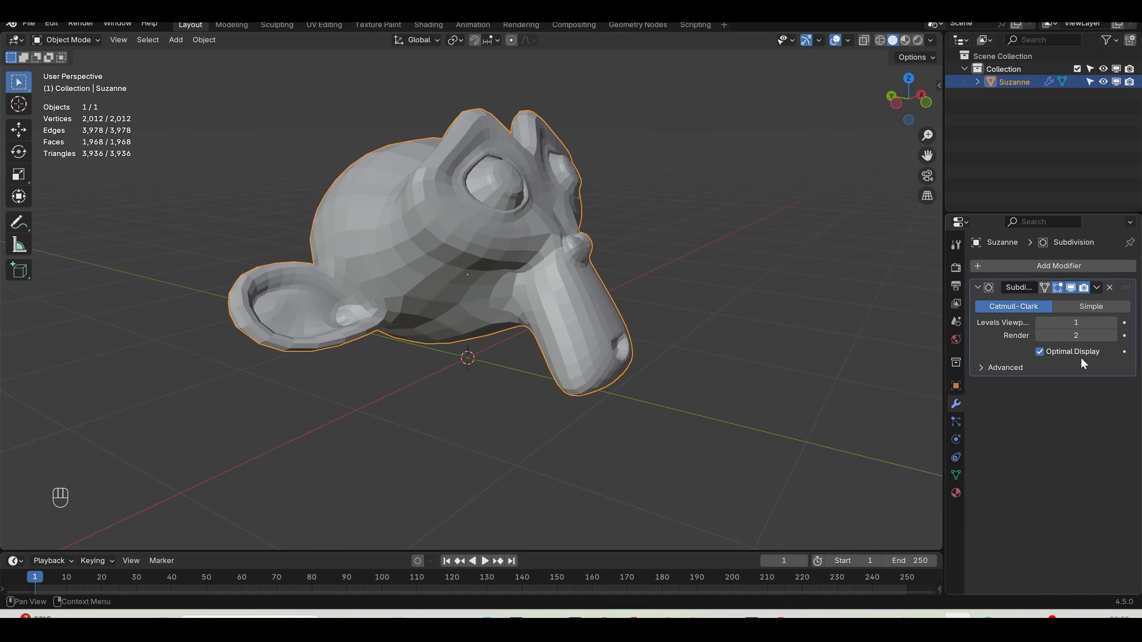
{"action": "left_click", "coordinate": [1113, 323]}
{"action": "middle_click_drag", "start_coordinate": [904, 328], "coordinate": [596, 270]}
- Shade the monkey smooth and apply its Subdivision modifier
{"action": "right_click", "coordinate": [529, 243]}
{"action": "left_click", "coordinate": [552, 223]}
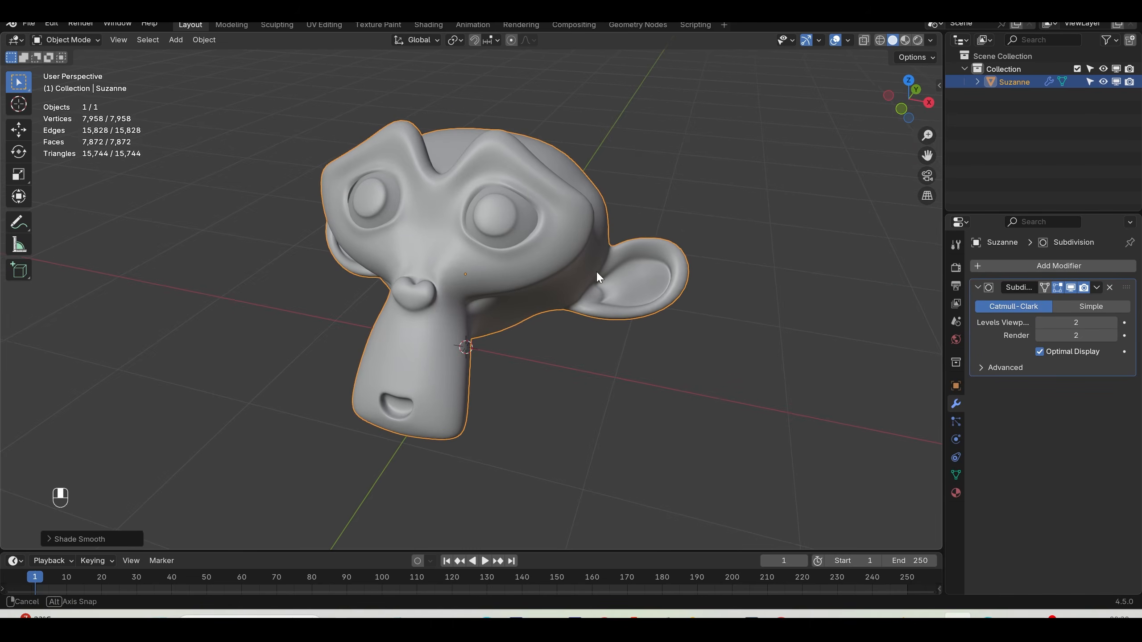
{"action": "left_click", "coordinate": [1101, 288]}
{"action": "left_click", "coordinate": [1065, 302]}
- Bring up the RBDLab add-on's Fracture preparation options and widen the space they are shown in
{"action": "middle_click_drag", "start_coordinate": [720, 306], "coordinate": [665, 306]}
{"action": "scroll", "coordinate": [519, 399], "scroll_direction": "down", "scroll_amount": 4}
{"action": "key", "text": "n"}
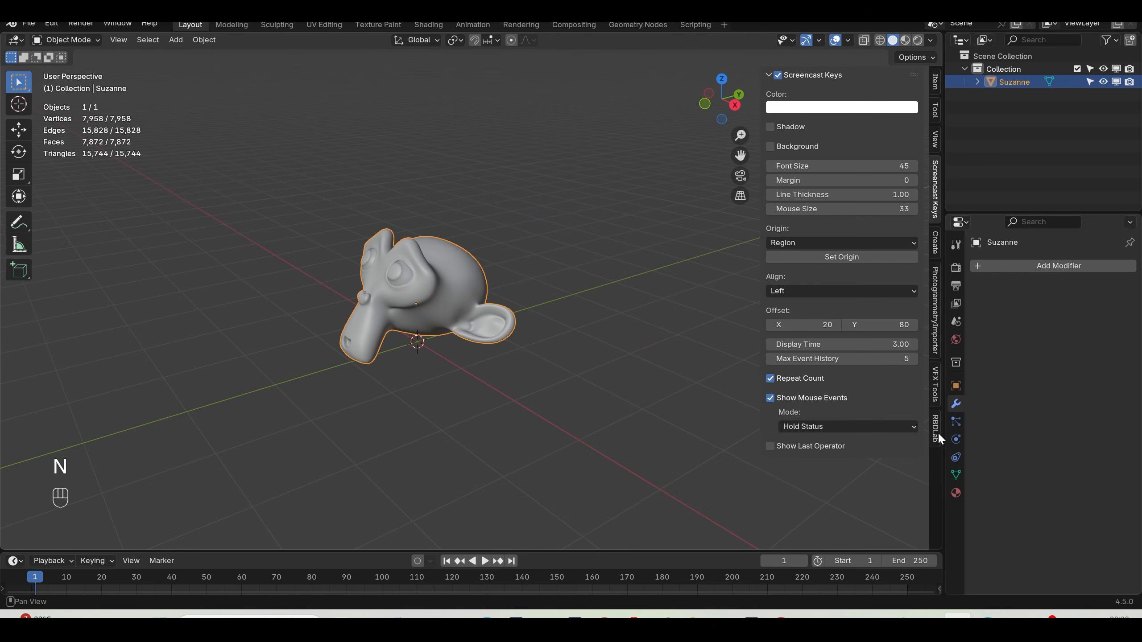
{"action": "left_click", "coordinate": [935, 429]}
{"action": "middle_click_drag", "start_coordinate": [450, 390], "coordinate": [471, 389], "text": "shift"}
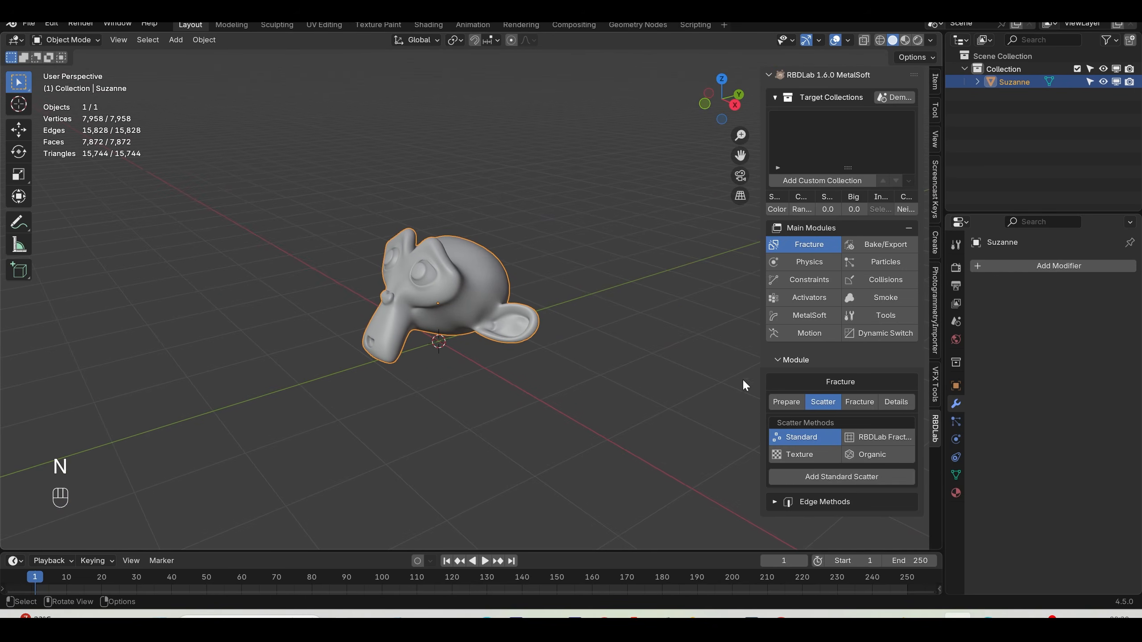
{"action": "left_click", "coordinate": [786, 403]}
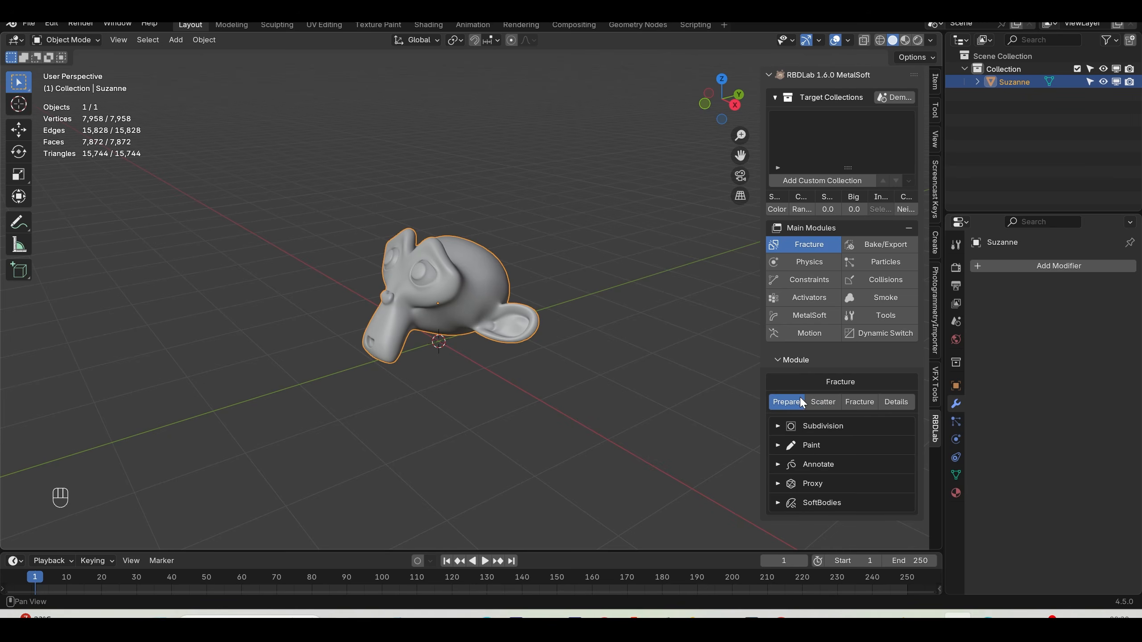
{"action": "left_click_drag", "start_coordinate": [753, 367], "coordinate": [727, 367]}
{"action": "scroll", "coordinate": [515, 353], "scroll_direction": "up", "scroll_amount": 3}
{"action": "mouse_move", "coordinate": [494, 361]}
{"action": "middle_mouse_down", "text": "shift"}
{"action": "mouse_move", "coordinate": [515, 352]}
{"action": "mouse_move", "coordinate": [510, 371]}
{"action": "middle_mouse_up", "text": "shift"}
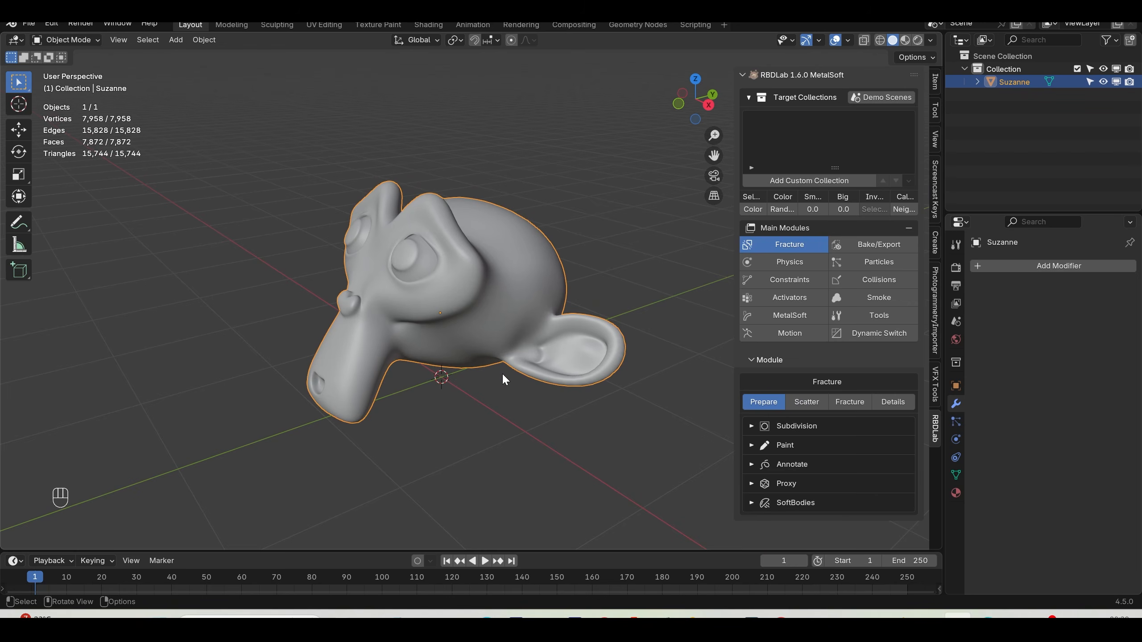
- In the right side view, rotate the monkey by about 1.33° and lower it along Z to rest on the ground line
{"action": "middle_click_drag", "start_coordinate": [469, 372], "coordinate": [560, 347]}
{"action": "key", "text": "KP_3"}
{"action": "key", "text": "r"}
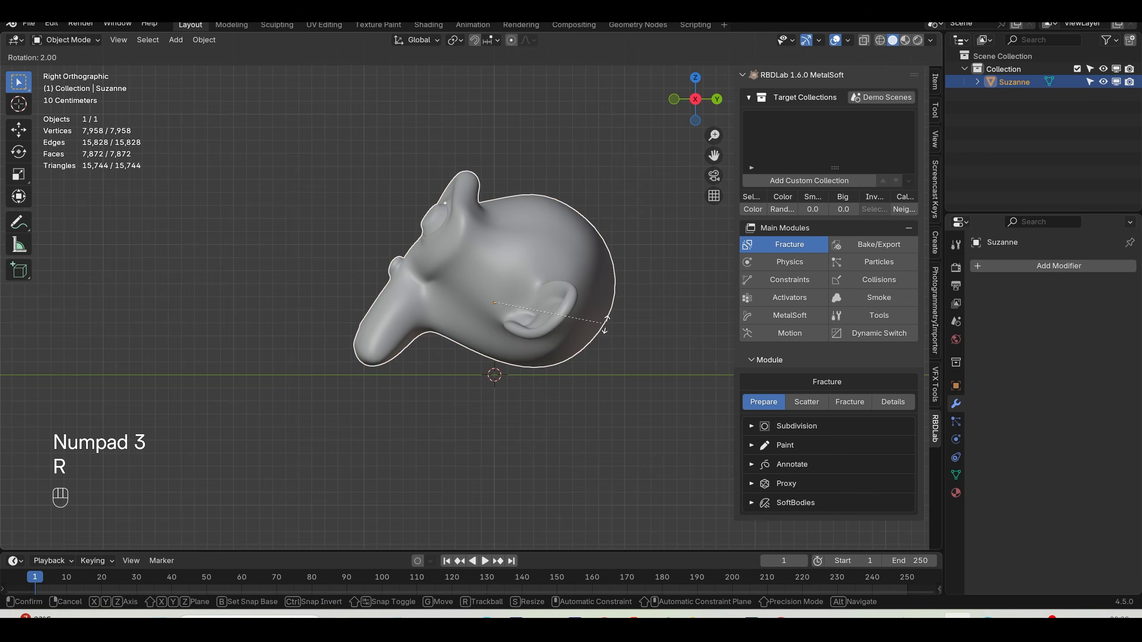
{"action": "left_click", "coordinate": [605, 322]}
{"action": "key", "text": "g"}
{"action": "key", "text": "z"}
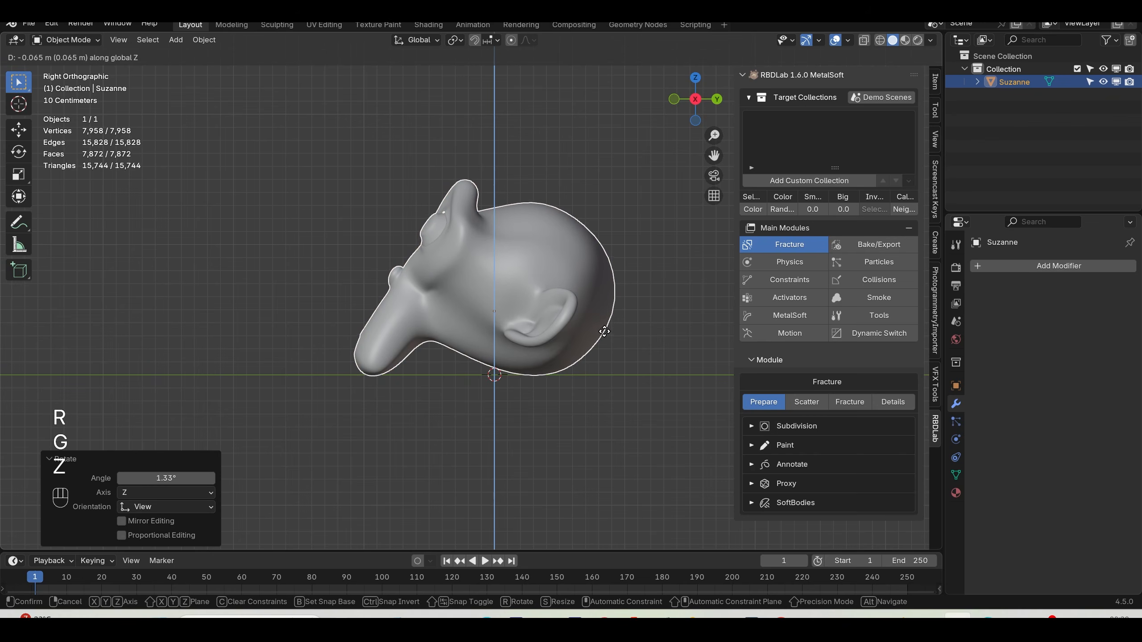
{"action": "left_click", "coordinate": [606, 335]}
- Create a proxy of the monkey with RBDLab's Remesh modifier
{"action": "middle_click_drag", "start_coordinate": [481, 375], "coordinate": [559, 373]}
{"action": "left_click", "coordinate": [752, 484]}
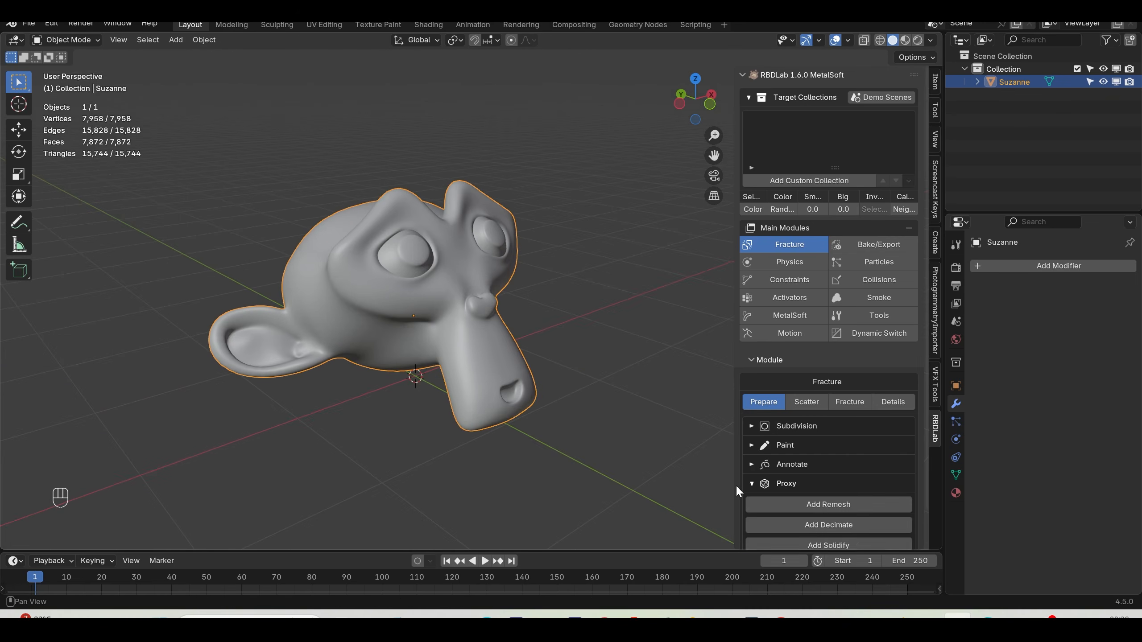
{"action": "scroll", "coordinate": [735, 479], "scroll_direction": "down", "scroll_amount": 2}
{"action": "left_click", "coordinate": [830, 470]}
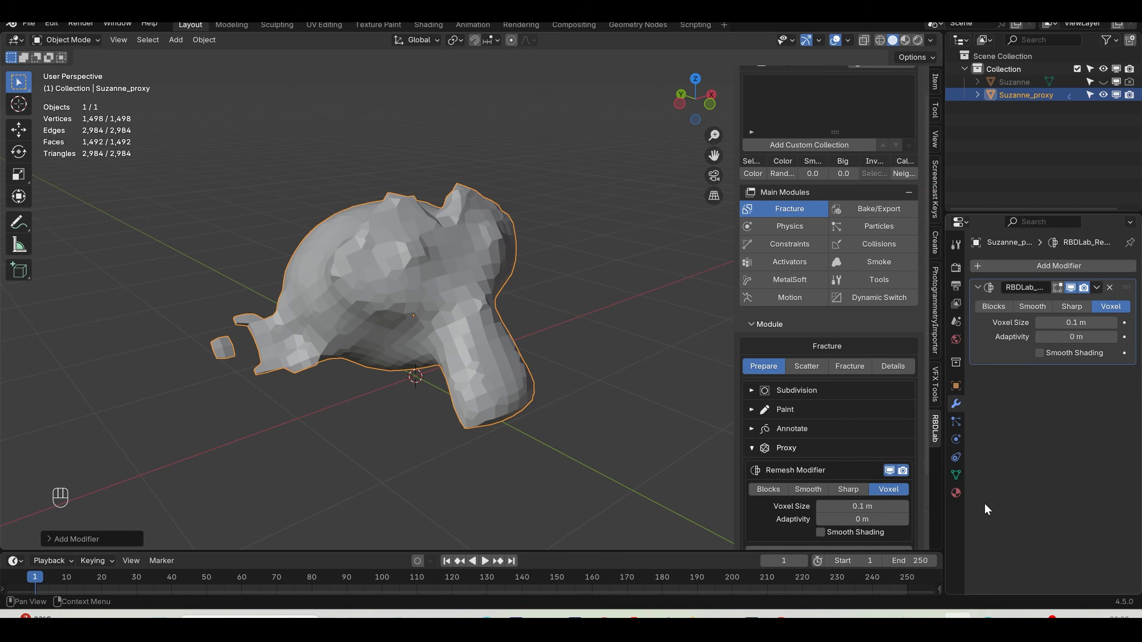
- Set the proxy's Remesh voxel size to 0.05 m and enable Smooth Shading
{"action": "scroll", "coordinate": [853, 452], "scroll_direction": "down", "scroll_amount": 4}
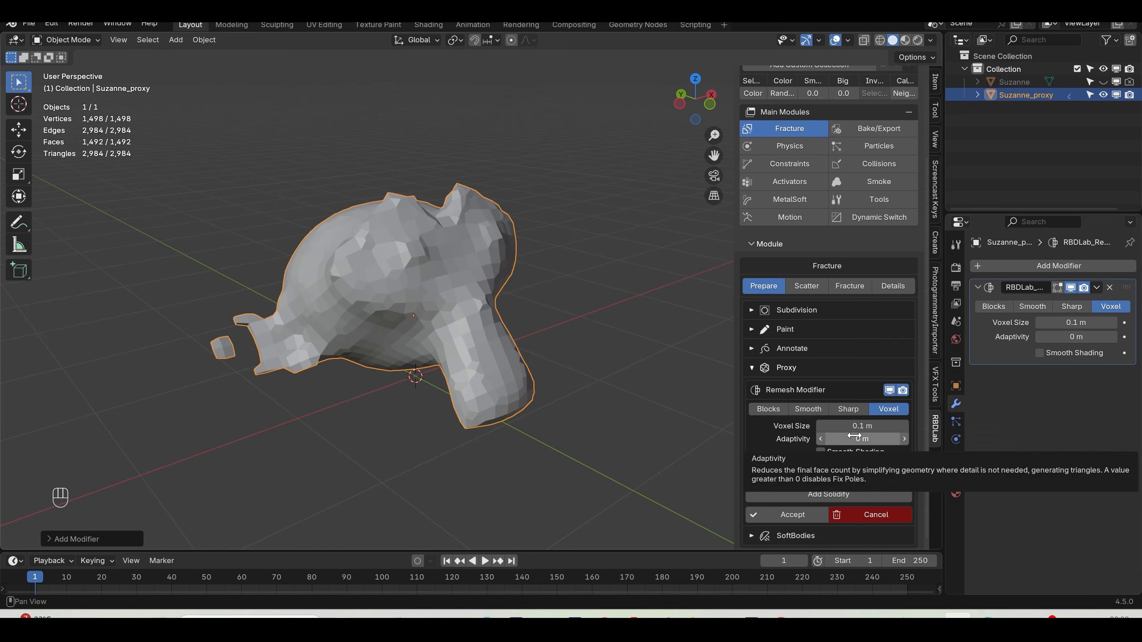
{"action": "left_click", "coordinate": [821, 451]}
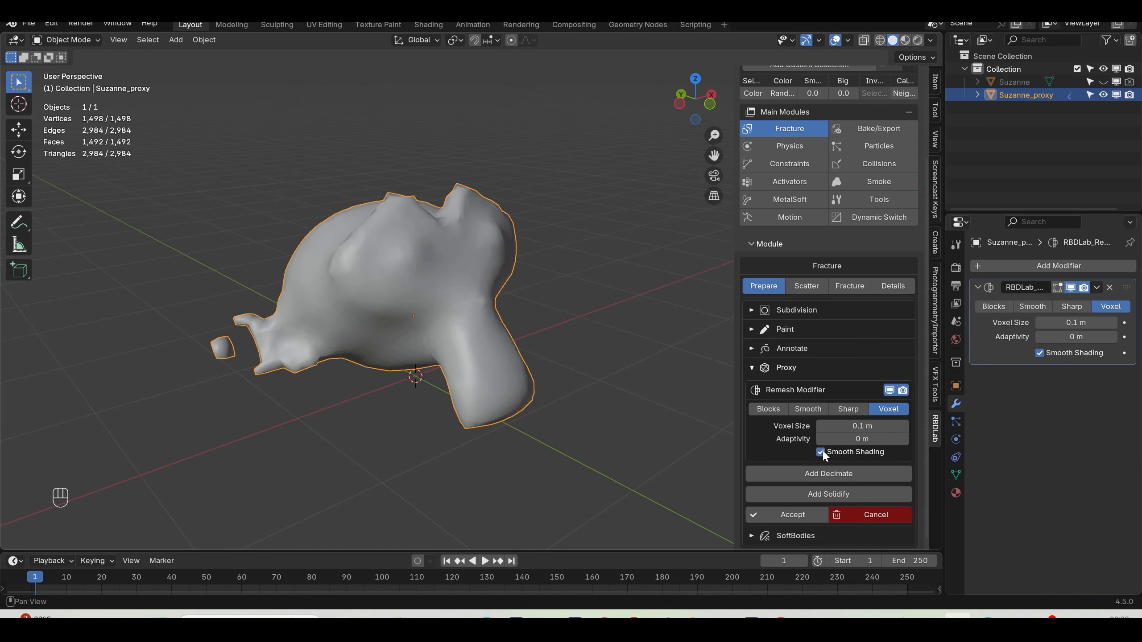
{"action": "left_click", "coordinate": [823, 450]}
{"action": "left_click", "coordinate": [834, 426]}
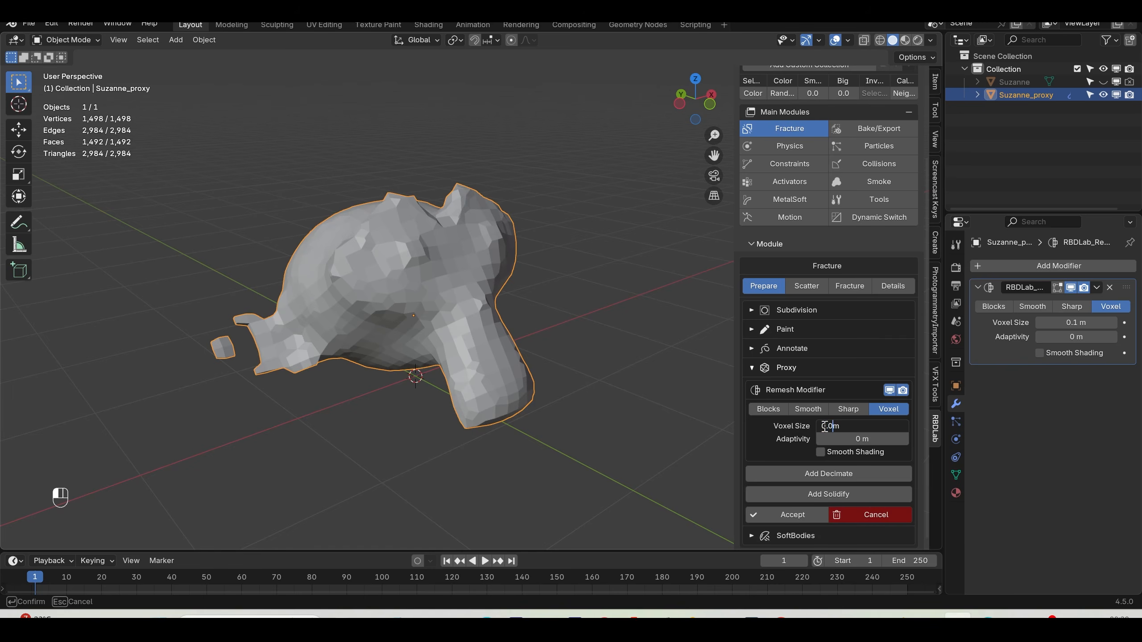
{"action": "left_click", "coordinate": [776, 447]}
{"action": "middle_click_drag", "start_coordinate": [657, 436], "coordinate": [606, 432]}
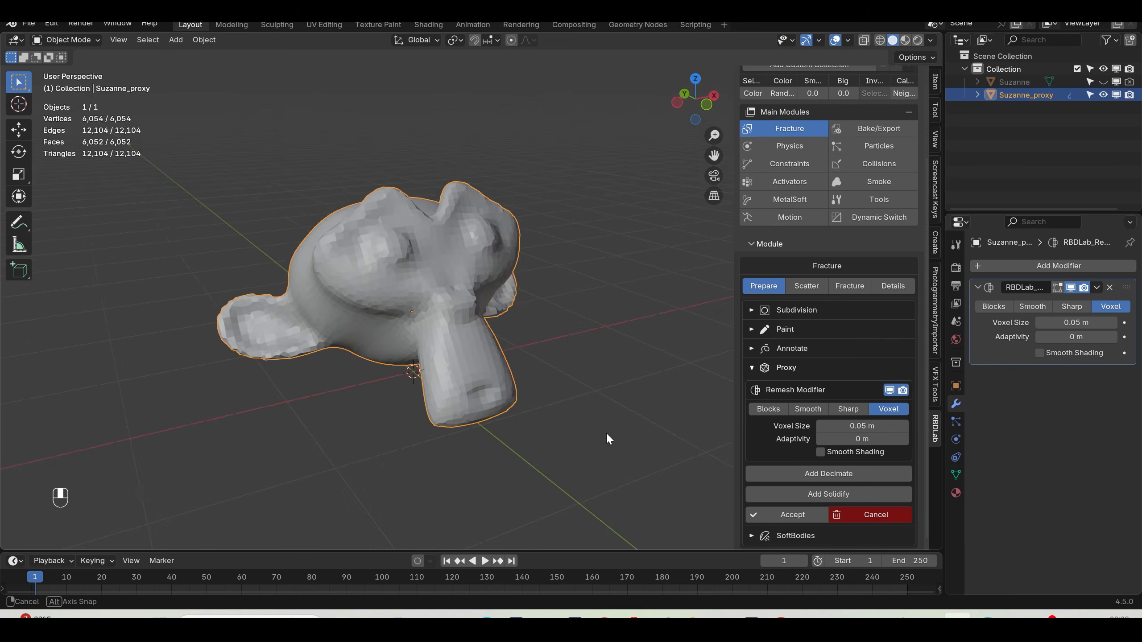
- Show the proxy as an X-ray wireframe and add RBDLab's Solidify modifier to it
{"action": "left_click", "coordinate": [864, 42]}
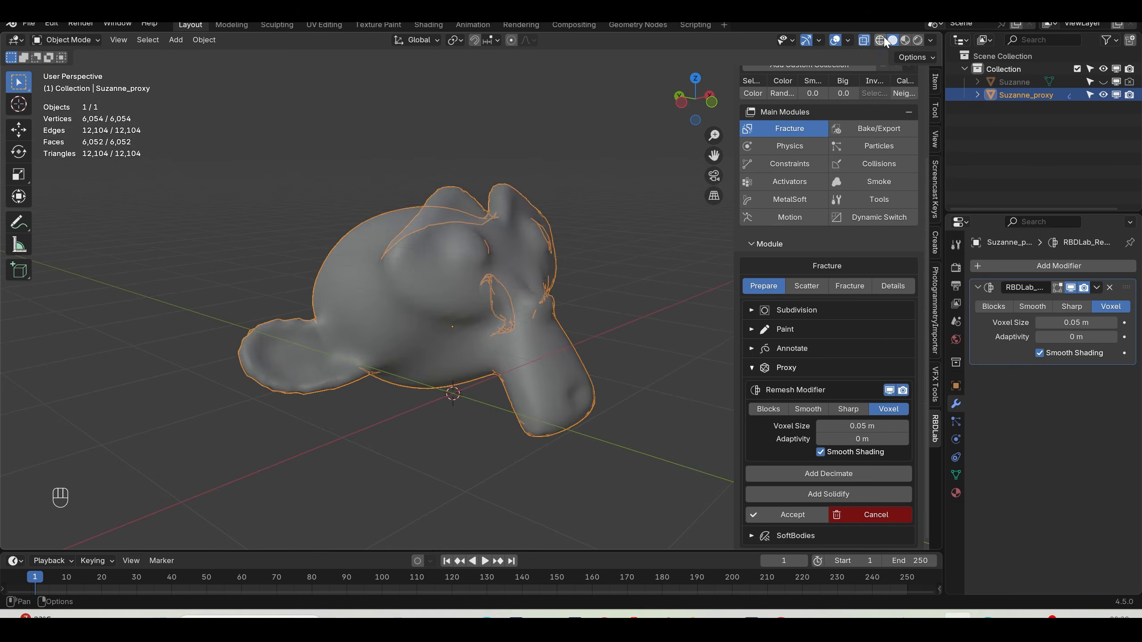
{"action": "left_click", "coordinate": [881, 40]}
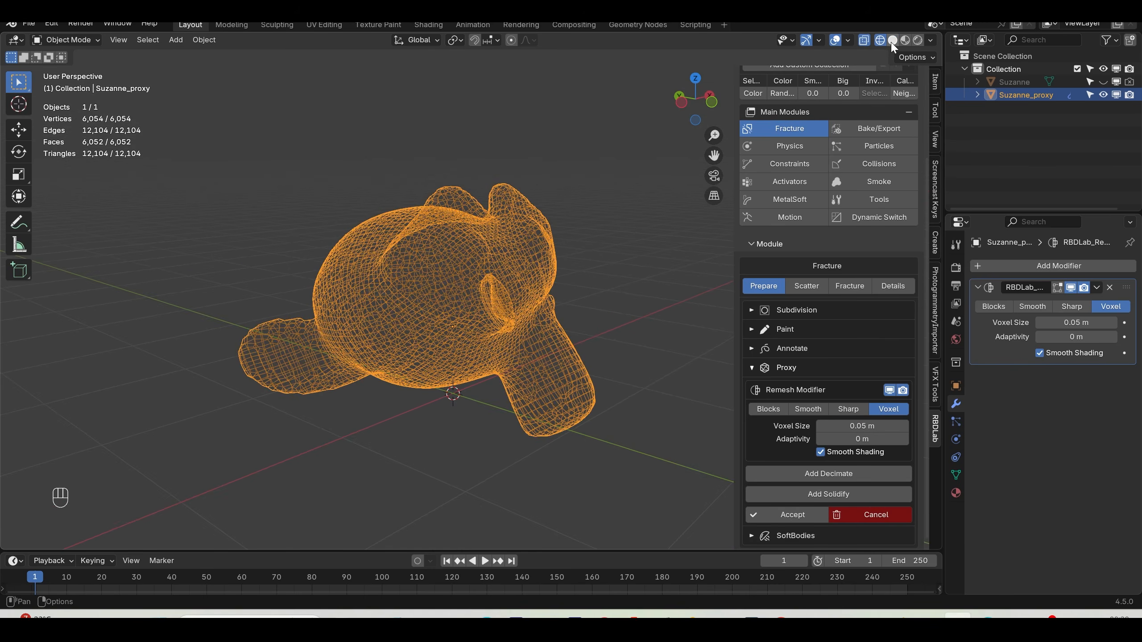
{"action": "middle_click_drag", "start_coordinate": [594, 297], "coordinate": [539, 314]}
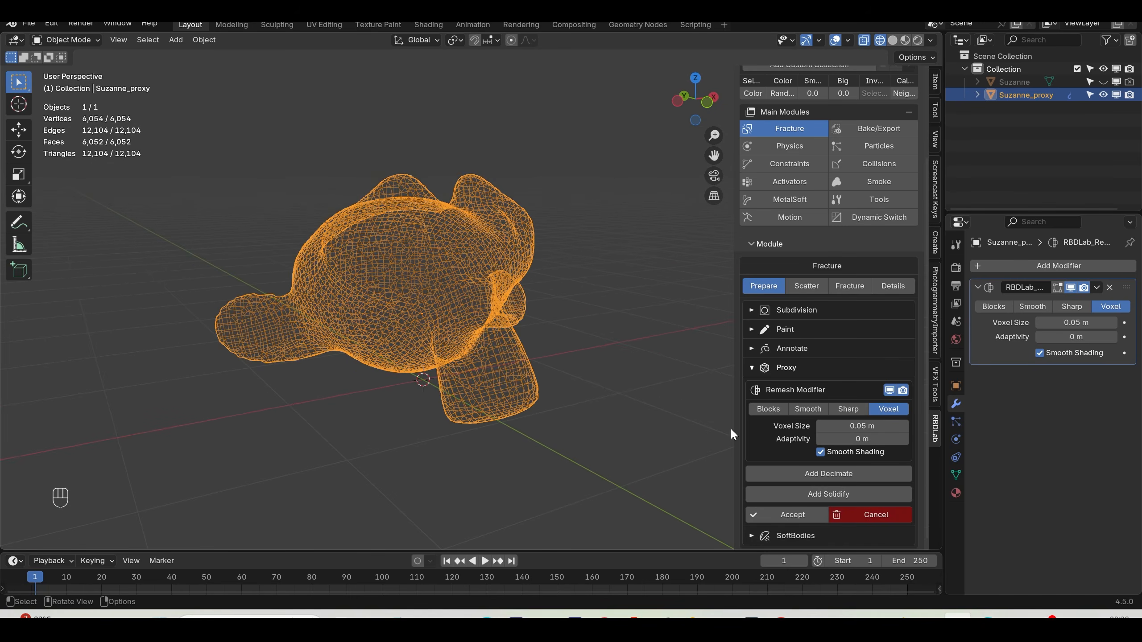
{"action": "left_click", "coordinate": [833, 495]}
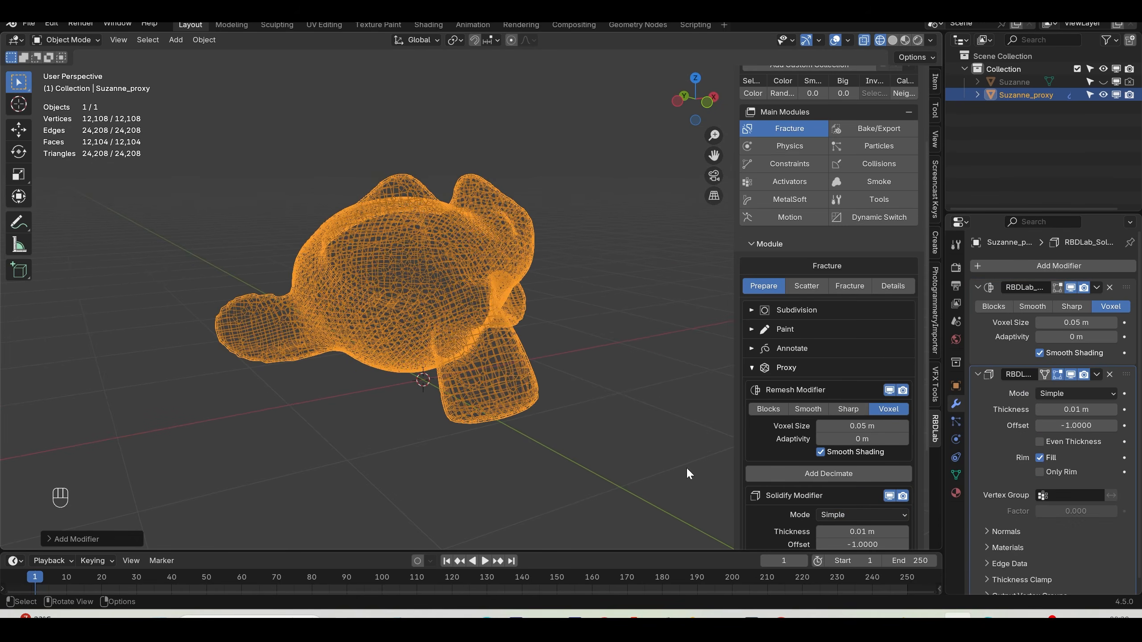
- Set the Solidify thickness to 0.043 m, accept the proxy modifiers and return the viewport to solid shading
{"action": "scroll", "coordinate": [468, 282], "scroll_direction": "up", "scroll_amount": 1}
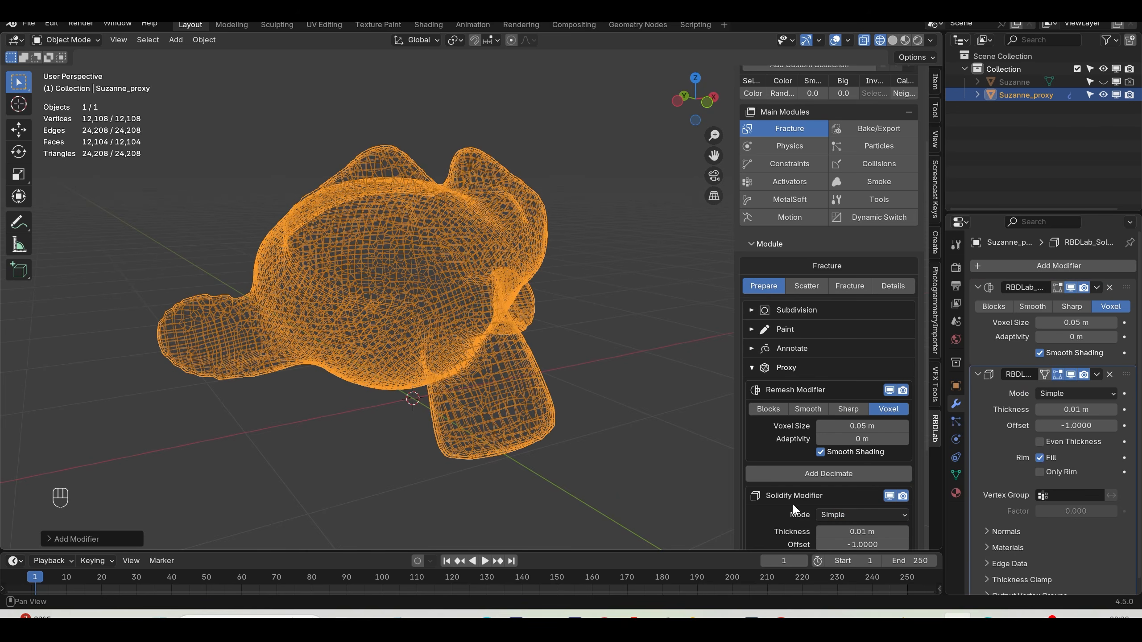
{"action": "scroll", "coordinate": [793, 512], "scroll_direction": "down", "scroll_amount": 4}
{"action": "left_click_drag", "start_coordinate": [831, 458], "coordinate": [863, 457], "text": "shift"}
{"action": "scroll", "coordinate": [779, 485], "scroll_direction": "down", "scroll_amount": 3}
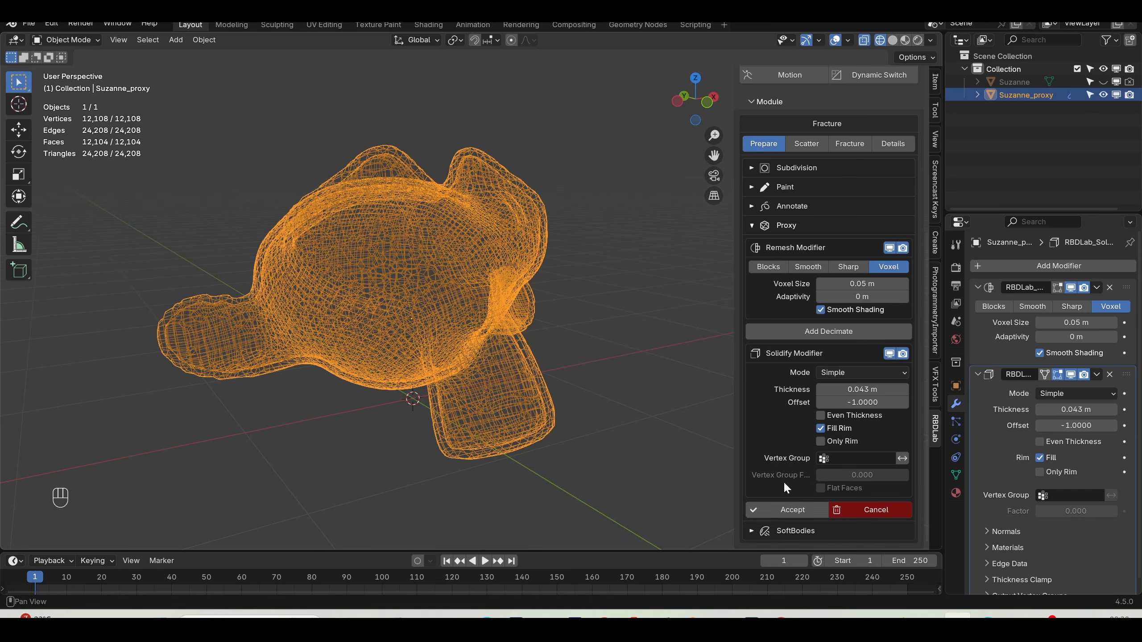
{"action": "left_click", "coordinate": [794, 510]}
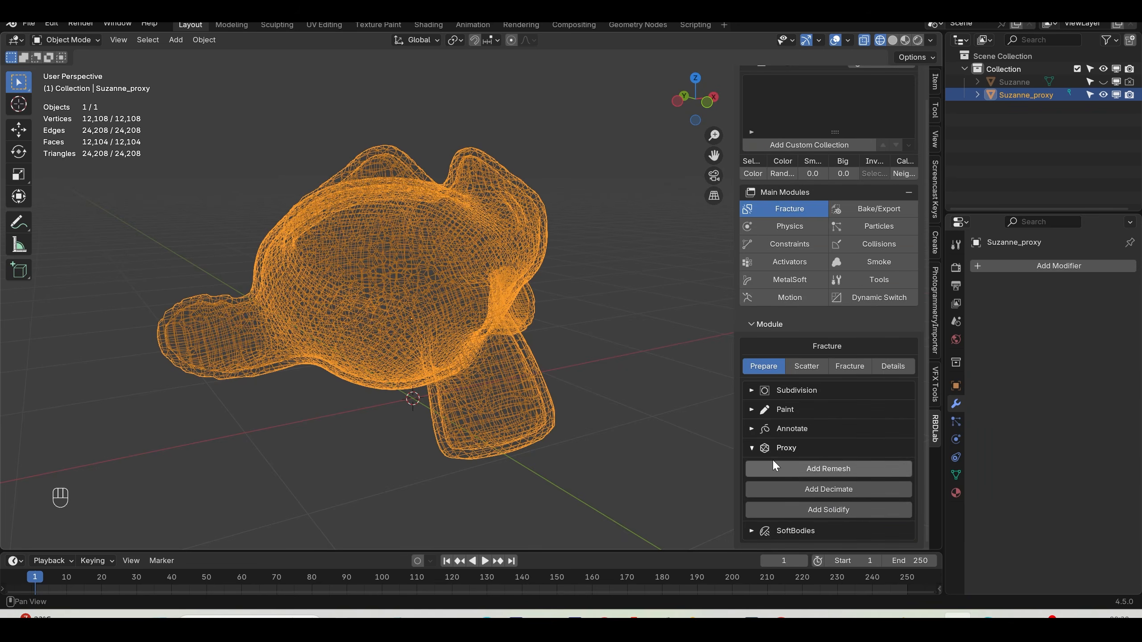
{"action": "left_click", "coordinate": [893, 42]}
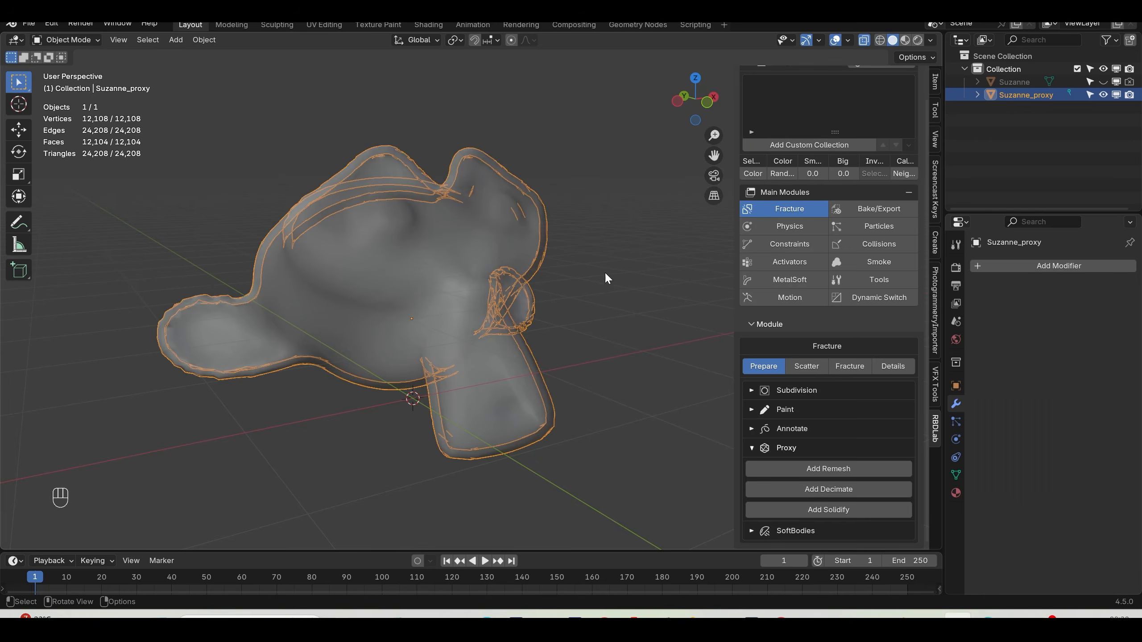
{"action": "left_click", "coordinate": [605, 275]}
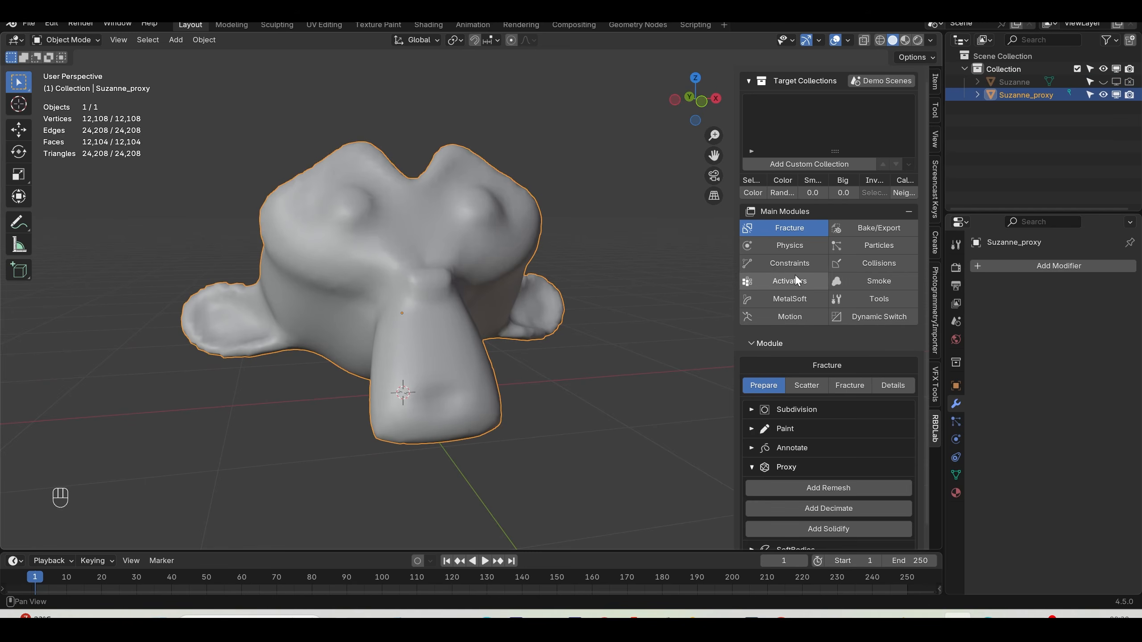
- Add a Standard Scatter to the proxy with a density of 100 and accept it
{"action": "left_click", "coordinate": [806, 385]}
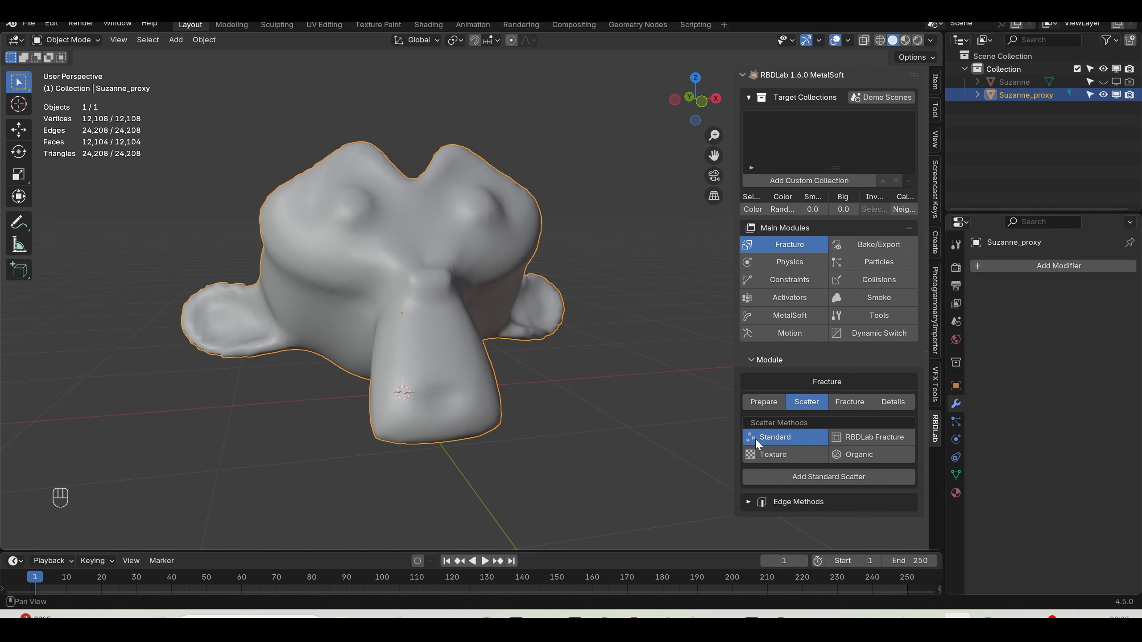
{"action": "left_click", "coordinate": [818, 478]}
{"action": "middle_click_drag", "start_coordinate": [727, 453], "coordinate": [682, 399]}
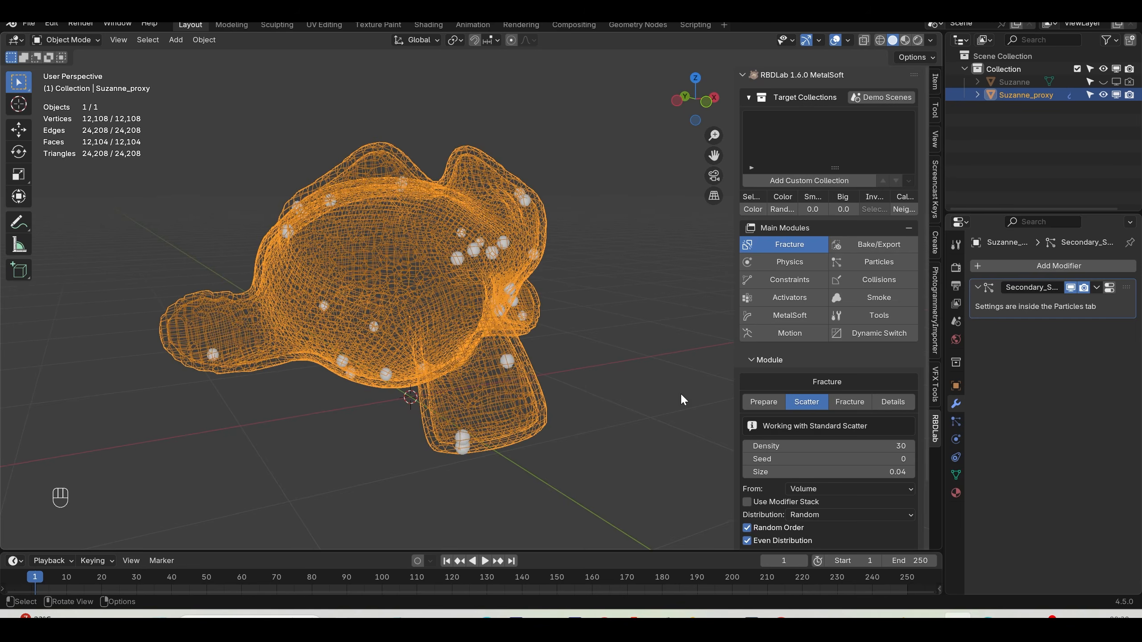
{"action": "left_click", "coordinate": [845, 446]}
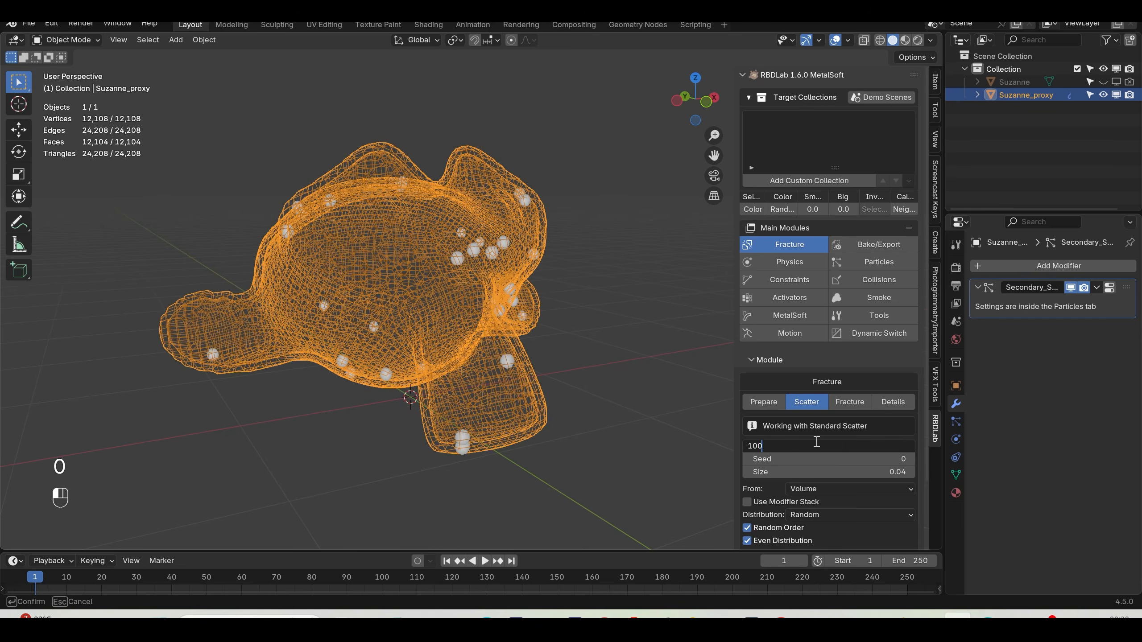
{"action": "key", "text": "Return"}
{"action": "scroll", "coordinate": [809, 432], "scroll_direction": "down", "scroll_amount": 3}
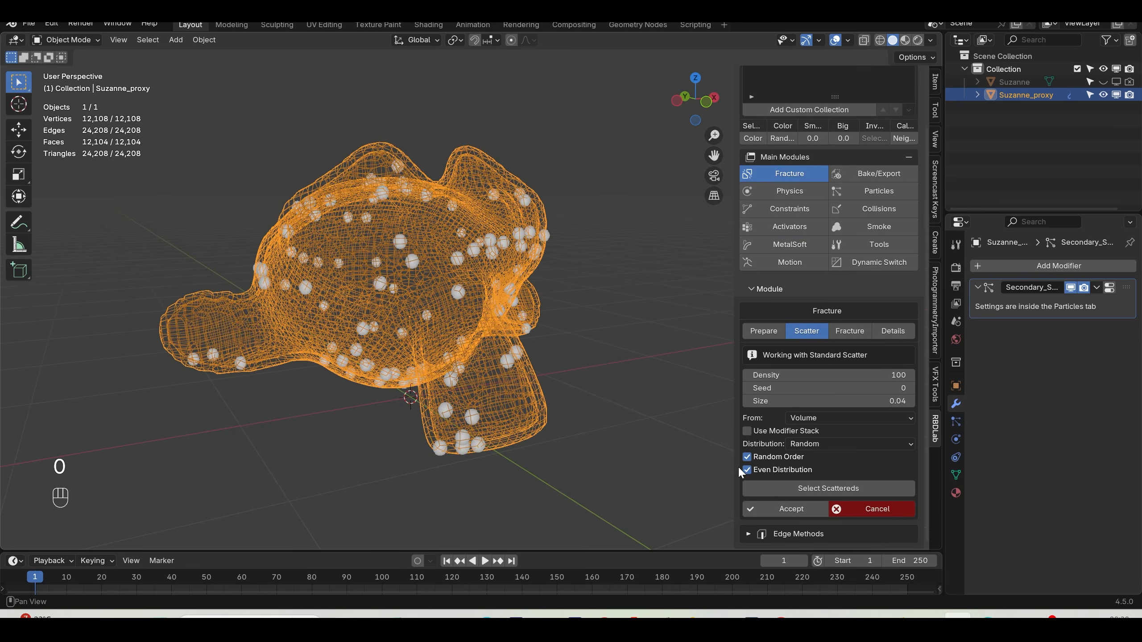
{"action": "left_click", "coordinate": [793, 510]}
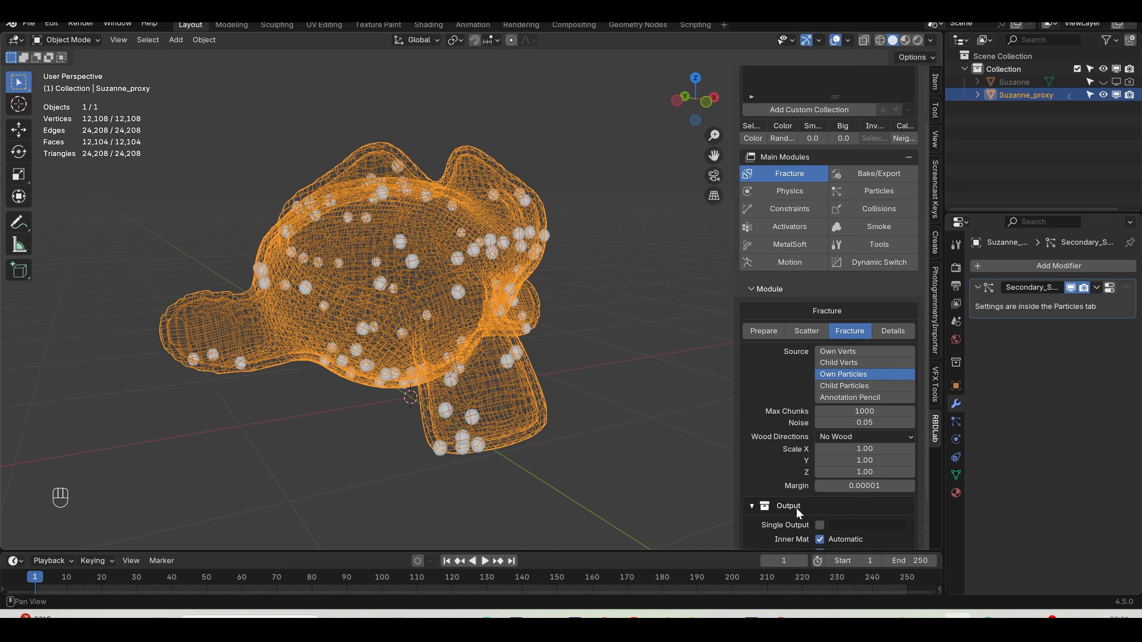
- Fracture the proxy from its own particles and inspect the chunks across the monkey's face
{"action": "scroll", "coordinate": [784, 432], "scroll_direction": "down", "scroll_amount": 3}
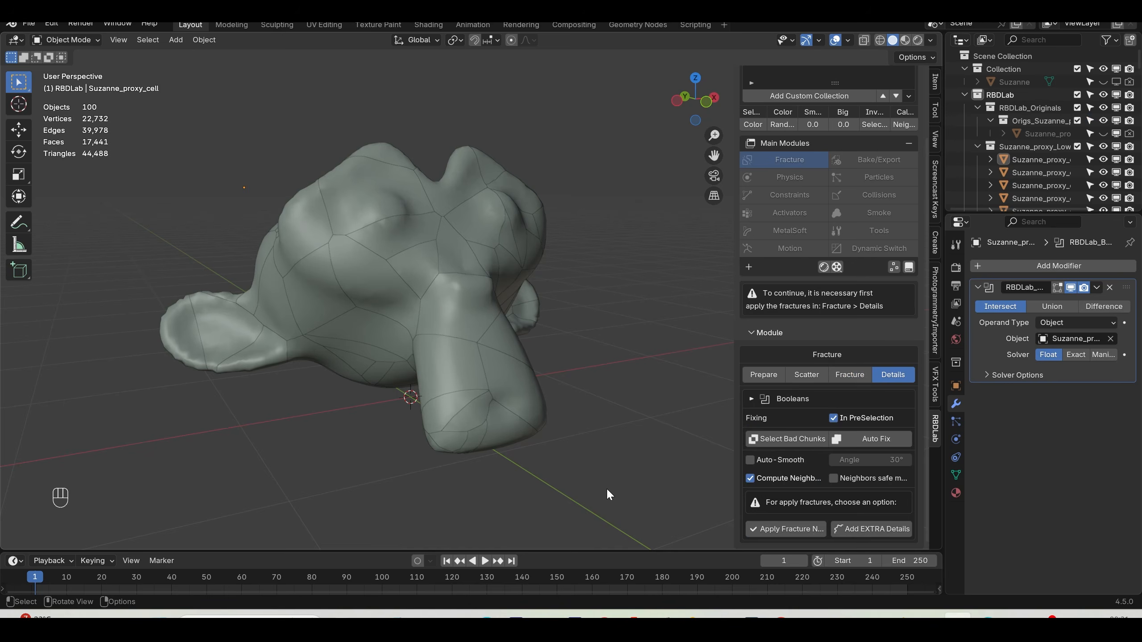
{"action": "middle_click_drag", "start_coordinate": [607, 487], "coordinate": [416, 332]}
{"action": "scroll", "coordinate": [450, 379], "scroll_direction": "up", "scroll_amount": 2}
{"action": "left_click", "coordinate": [427, 244]}
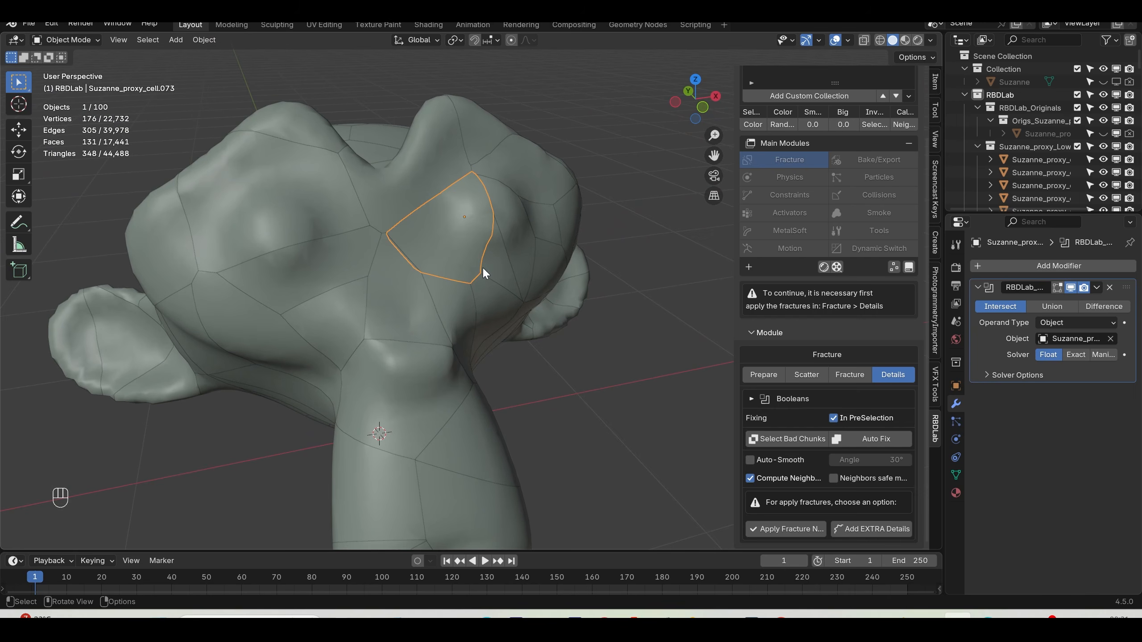
{"action": "middle_click_drag", "start_coordinate": [472, 265], "coordinate": [492, 285], "text": "shift"}
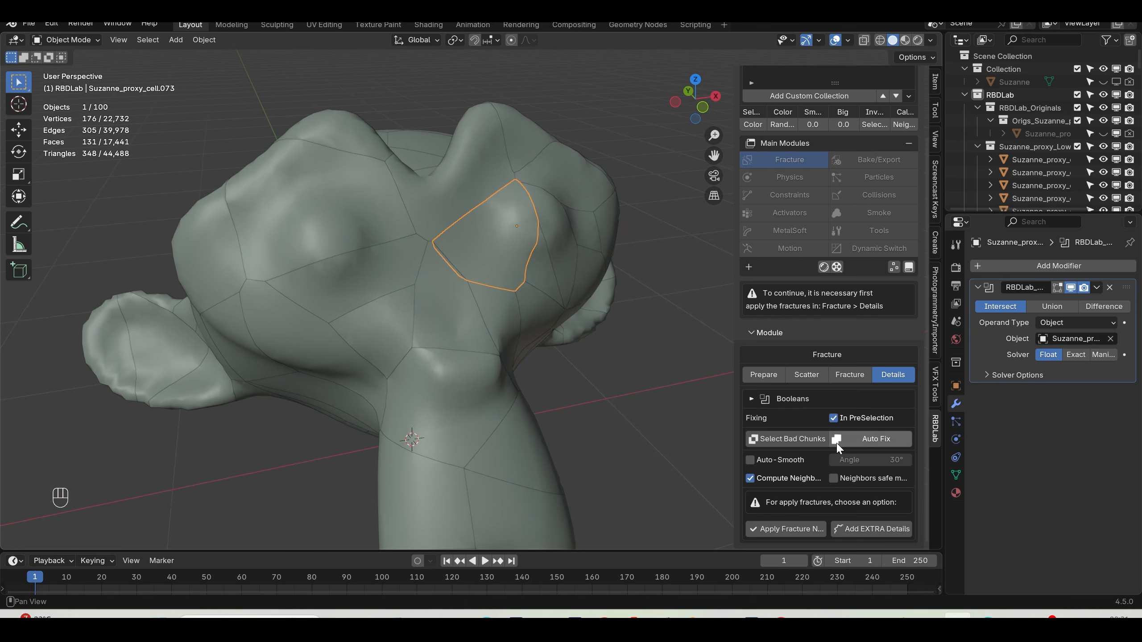
{"action": "left_click", "coordinate": [647, 378]}
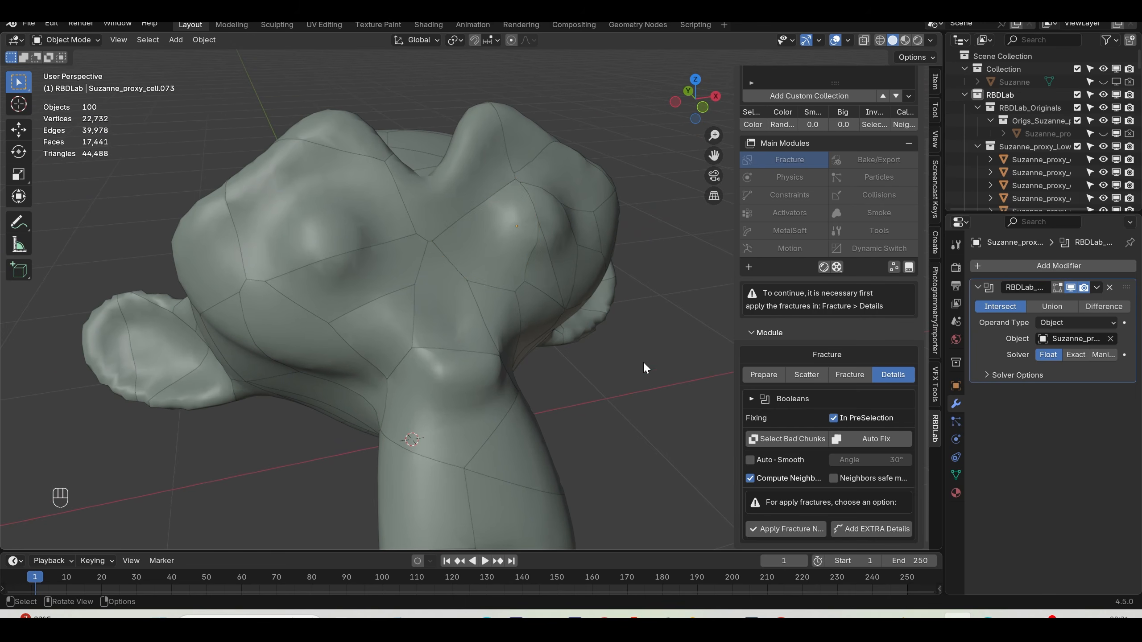
{"action": "middle_click_drag", "start_coordinate": [642, 361], "coordinate": [540, 387], "text": "ctrl"}
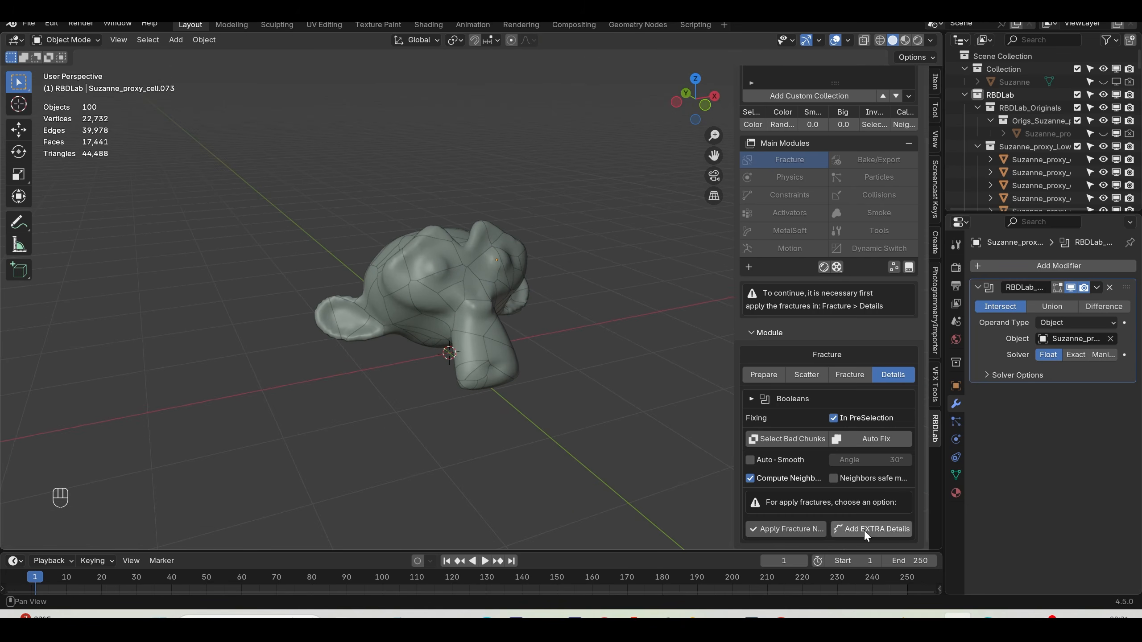
- Apply the fracture without adding extra details and test-play the simulation, returning to frame 1
{"action": "left_click", "coordinate": [782, 530]}
{"action": "middle_click_drag", "start_coordinate": [545, 391], "coordinate": [515, 357], "text": "shift"}
{"action": "left_click", "coordinate": [485, 561]}
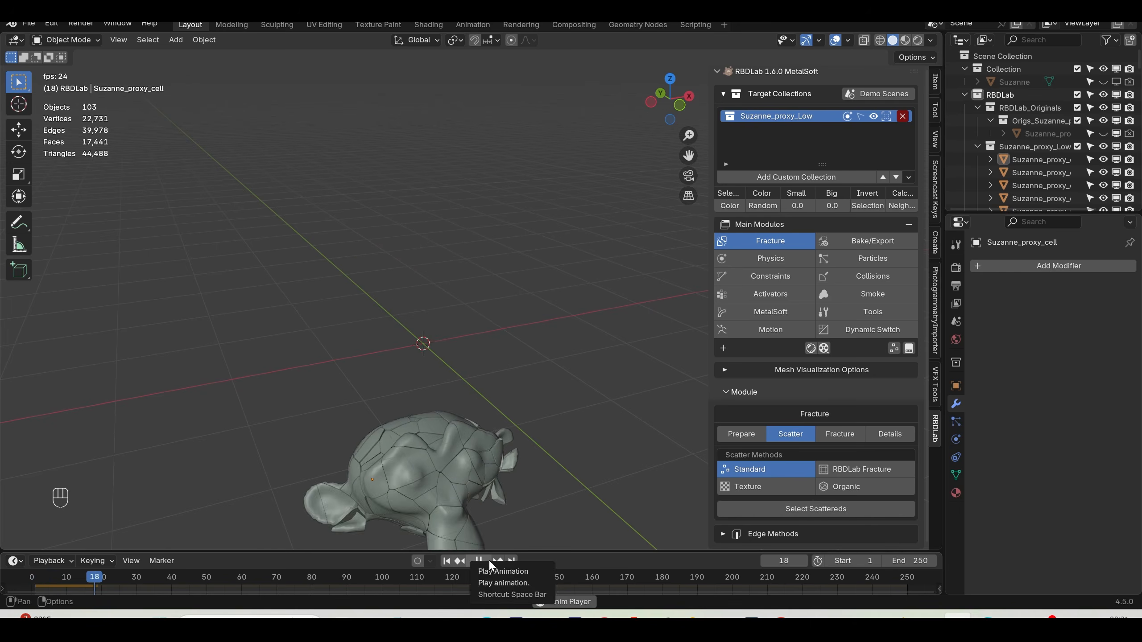
{"action": "key", "text": "Escape"}
- Add a ground in RBDLab's Physics module and set its visualization to hidden
{"action": "left_click", "coordinate": [764, 259]}
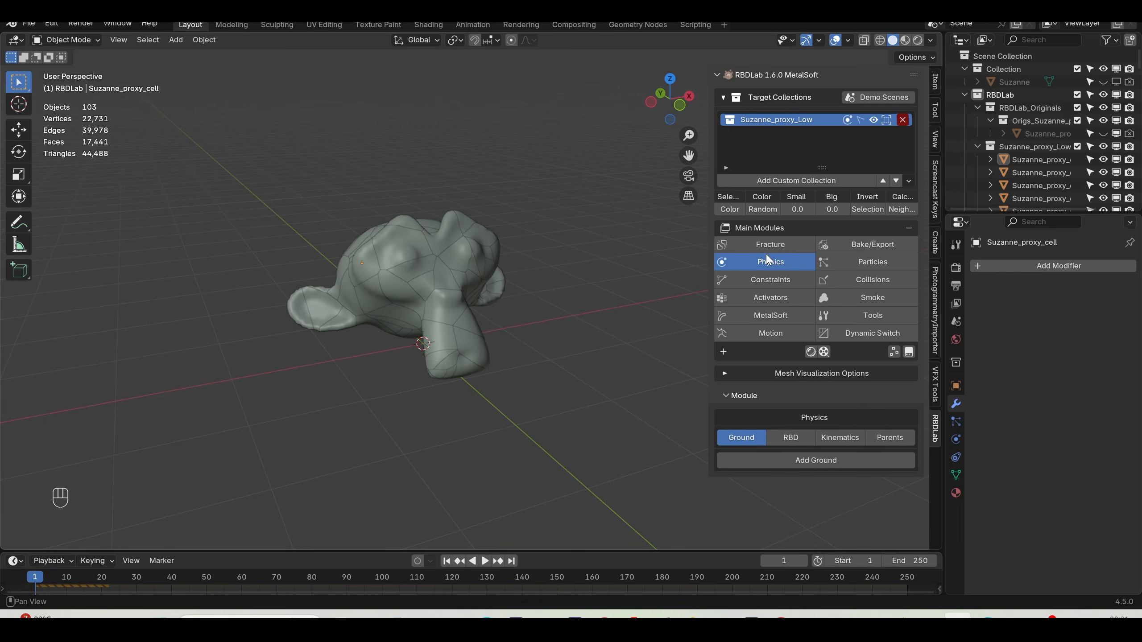
{"action": "left_click", "coordinate": [804, 463]}
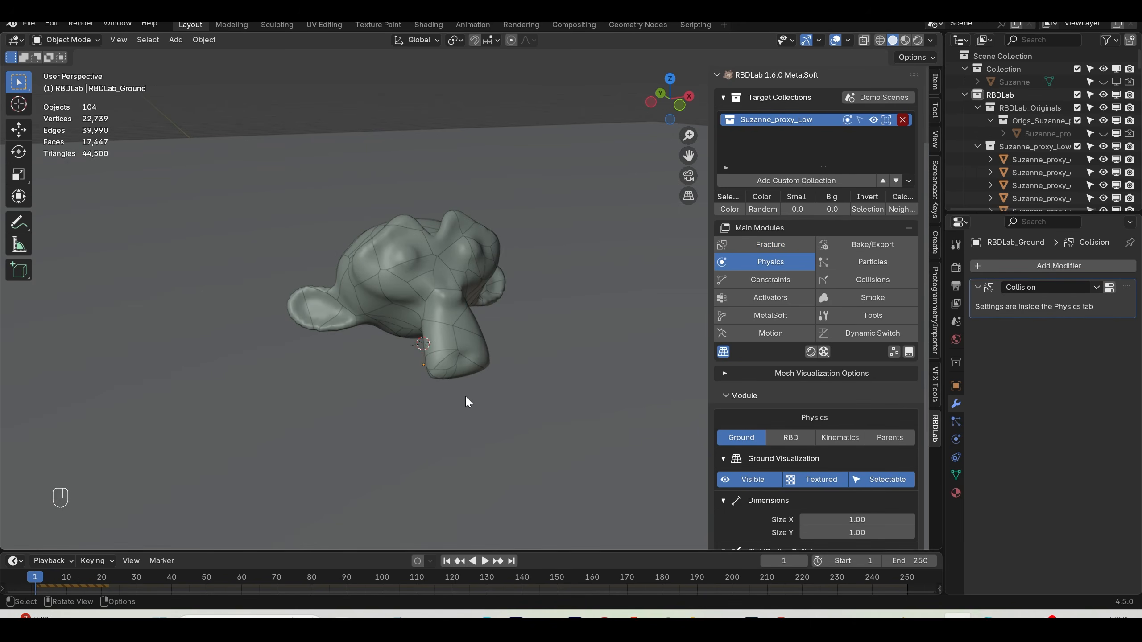
{"action": "left_click", "coordinate": [742, 480]}
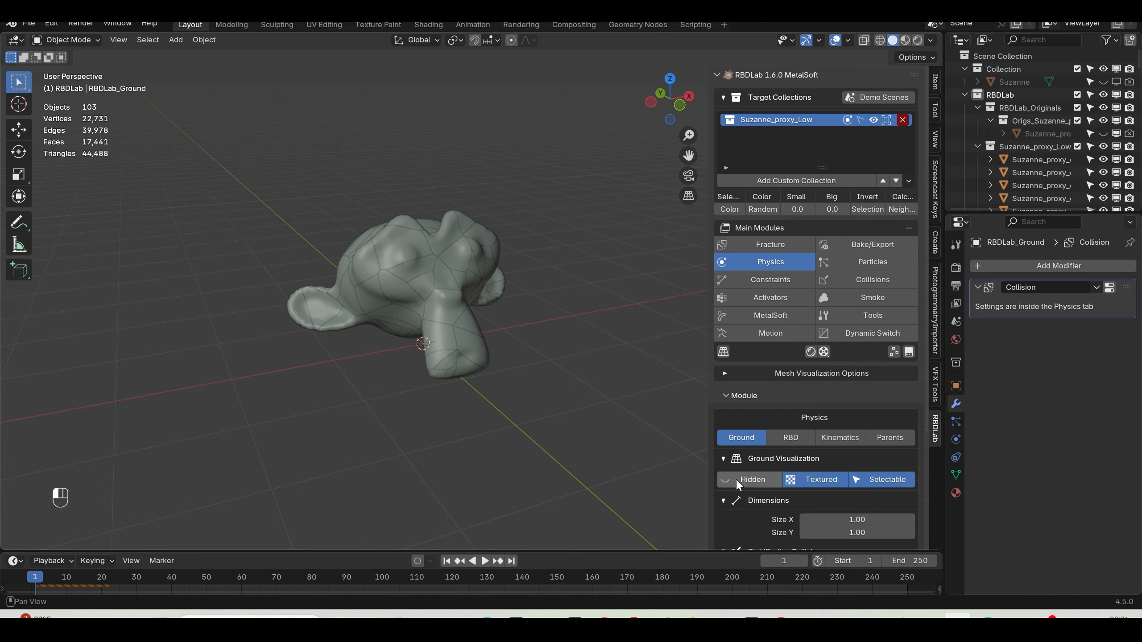
- Play the simulation twice from the first frame to check how the chunks fall onto the ground
{"action": "left_click", "coordinate": [483, 561]}
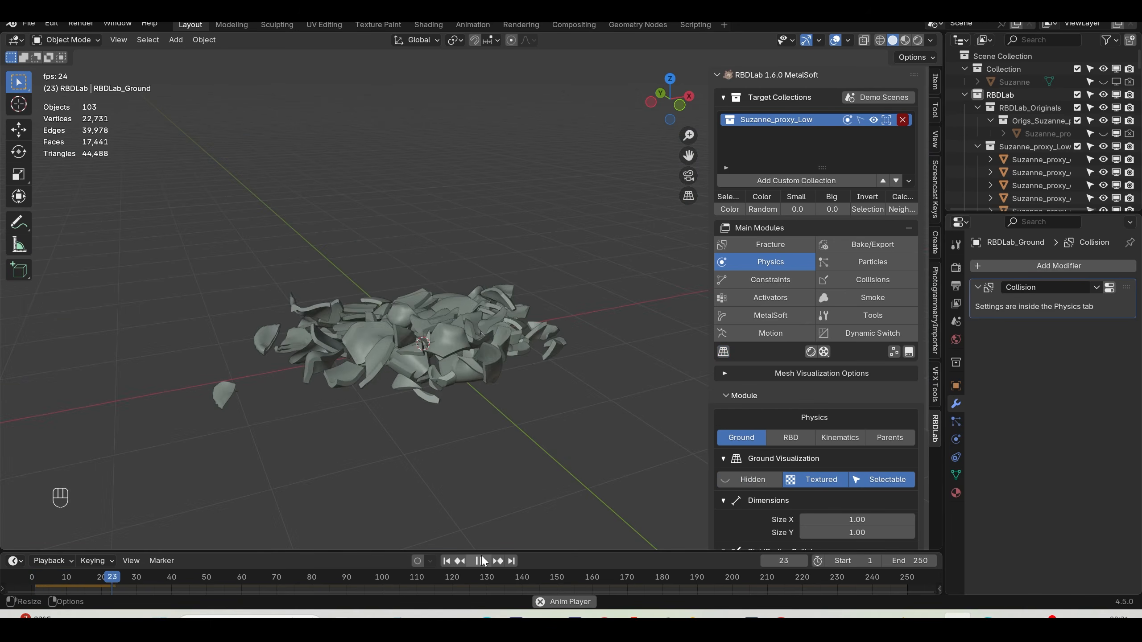
{"action": "left_click", "coordinate": [483, 561]}
{"action": "left_click", "coordinate": [446, 561]}
{"action": "left_click", "coordinate": [484, 561]}
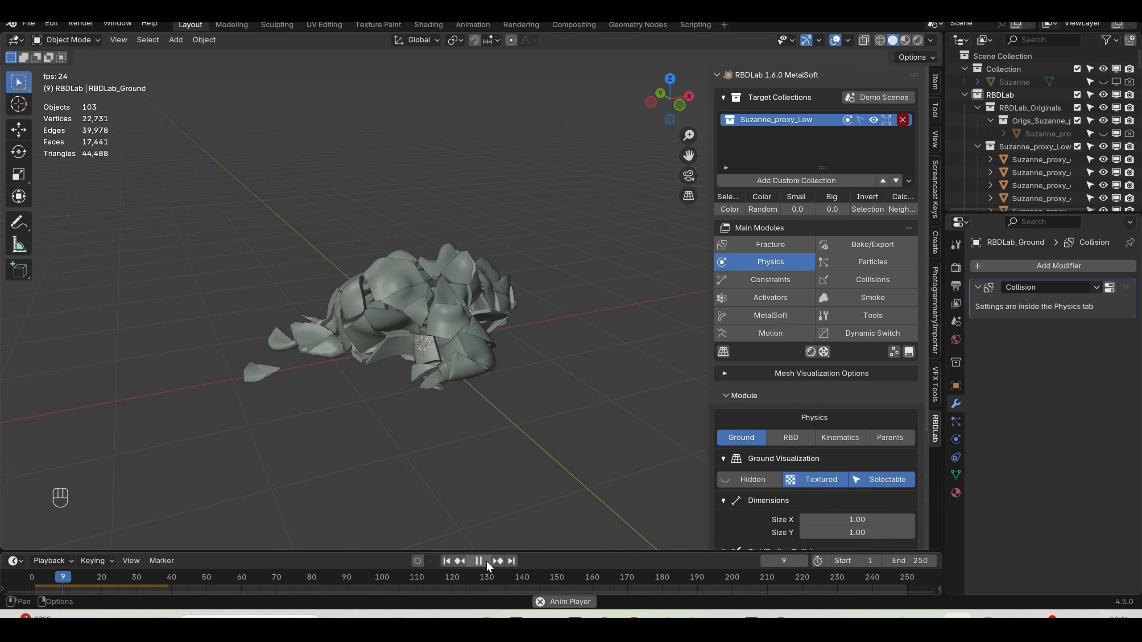
{"action": "key", "text": "Escape"}
- Add a UV sphere, scale it down and raise it along Z above the monkey's head
{"action": "key", "text": "shift+a"}
{"action": "mouse_move", "coordinate": [435, 217]}
{"action": "left_click", "coordinate": [528, 257]}
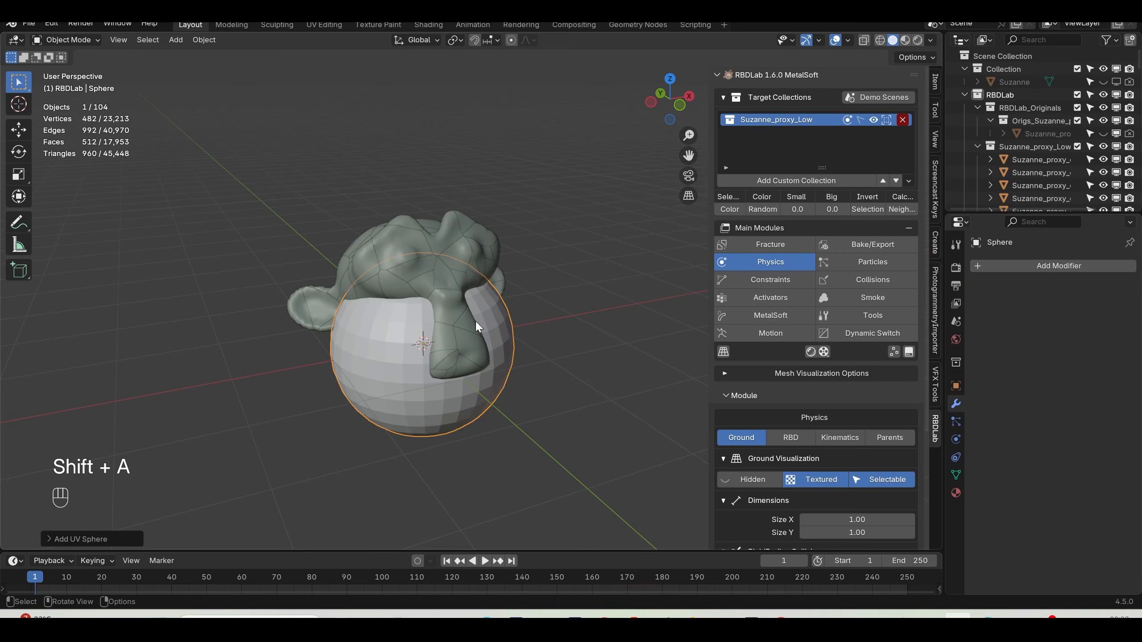
{"action": "key", "text": "s"}
{"action": "left_click", "coordinate": [505, 350]}
{"action": "right_click", "coordinate": [499, 347]}
{"action": "left_click", "coordinate": [499, 347]}
{"action": "key", "text": "g"}
{"action": "key", "text": "z"}
{"action": "left_click", "coordinate": [507, 105]}
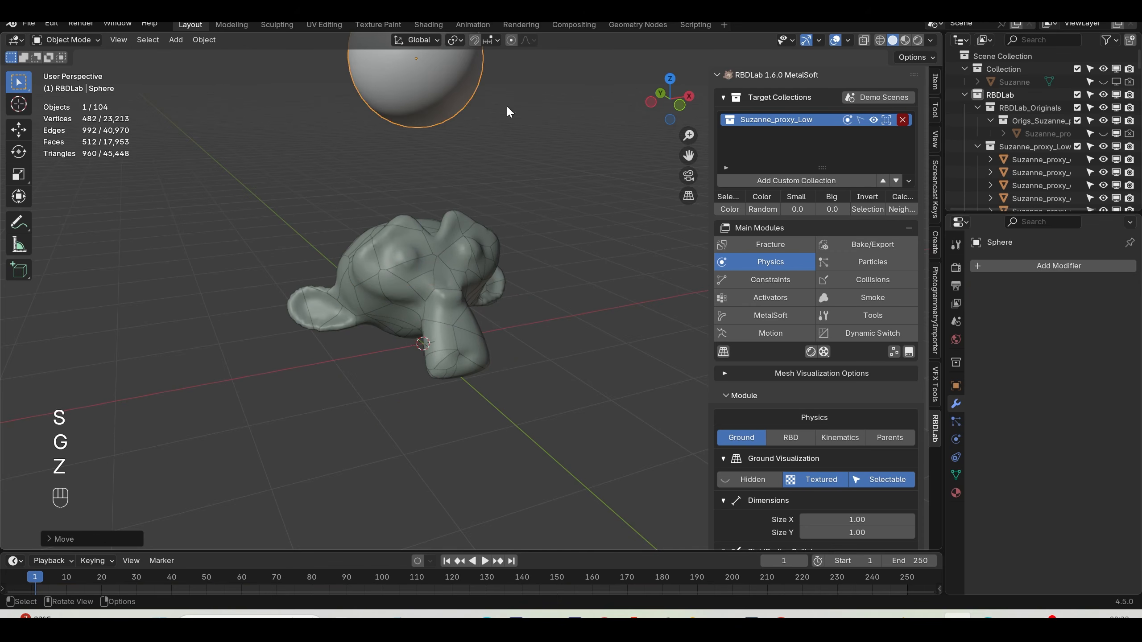
- Scale the sphere down further and apply its object transform
{"action": "key", "text": "s"}
{"action": "key", "text": "s"}
{"action": "left_click", "coordinate": [571, 98]}
{"action": "key", "text": "ctrl+a"}
{"action": "left_click", "coordinate": [572, 101]}
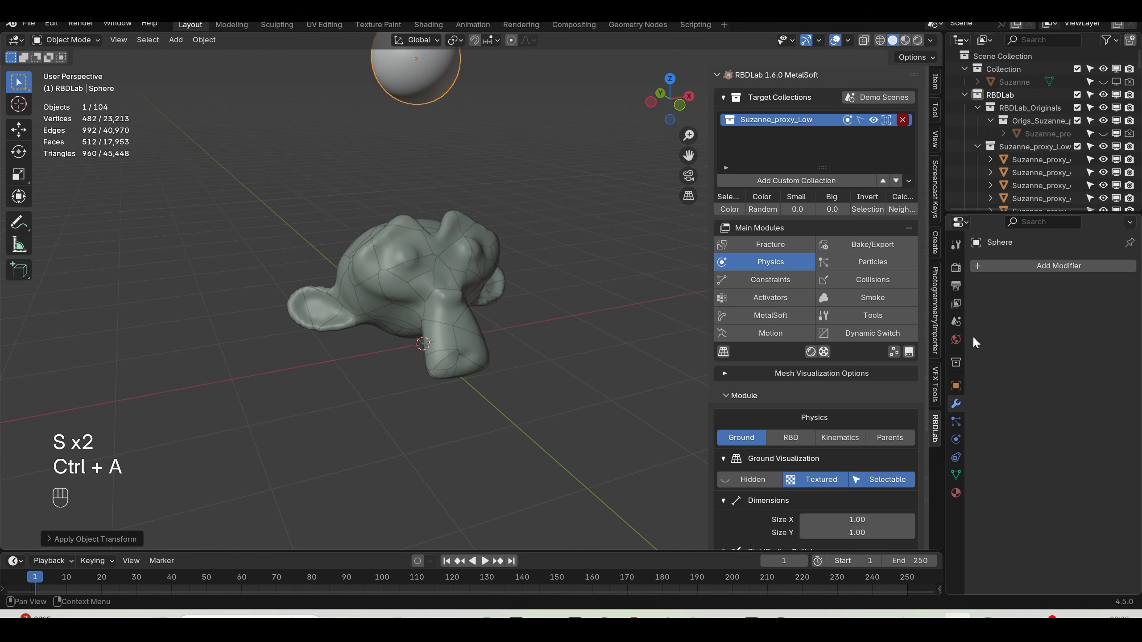
- Make the sphere an active rigid body with a Sphere collision shape and a mass of 15 kg
{"action": "left_click", "coordinate": [957, 438]}
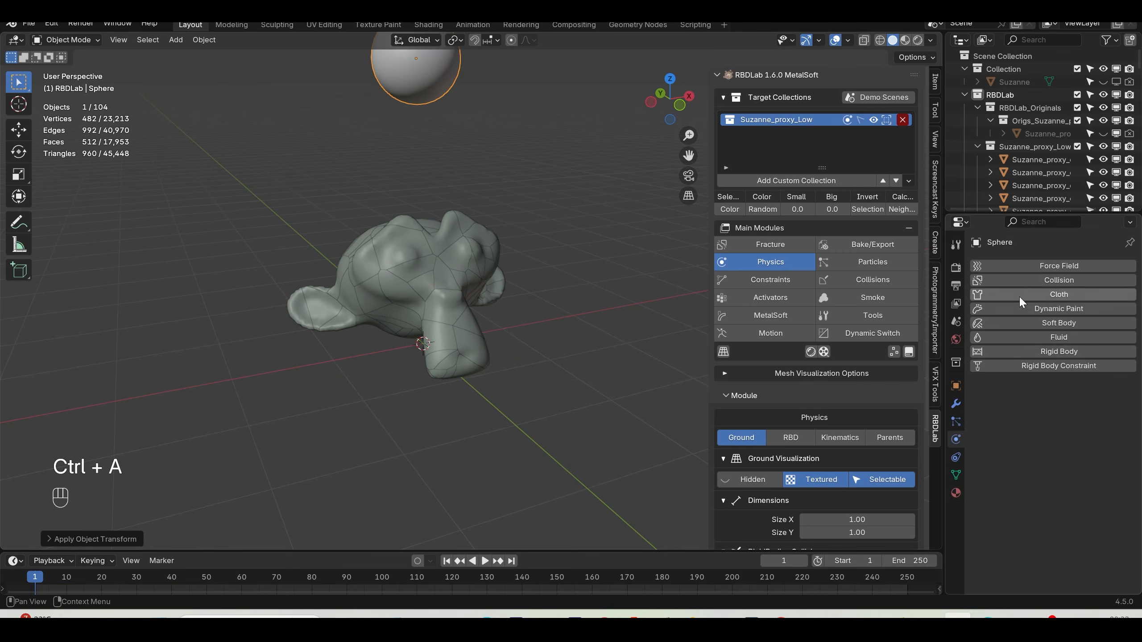
{"action": "left_click", "coordinate": [1061, 351]}
{"action": "left_click", "coordinate": [1082, 405]}
{"action": "left_click", "coordinate": [1070, 512]}
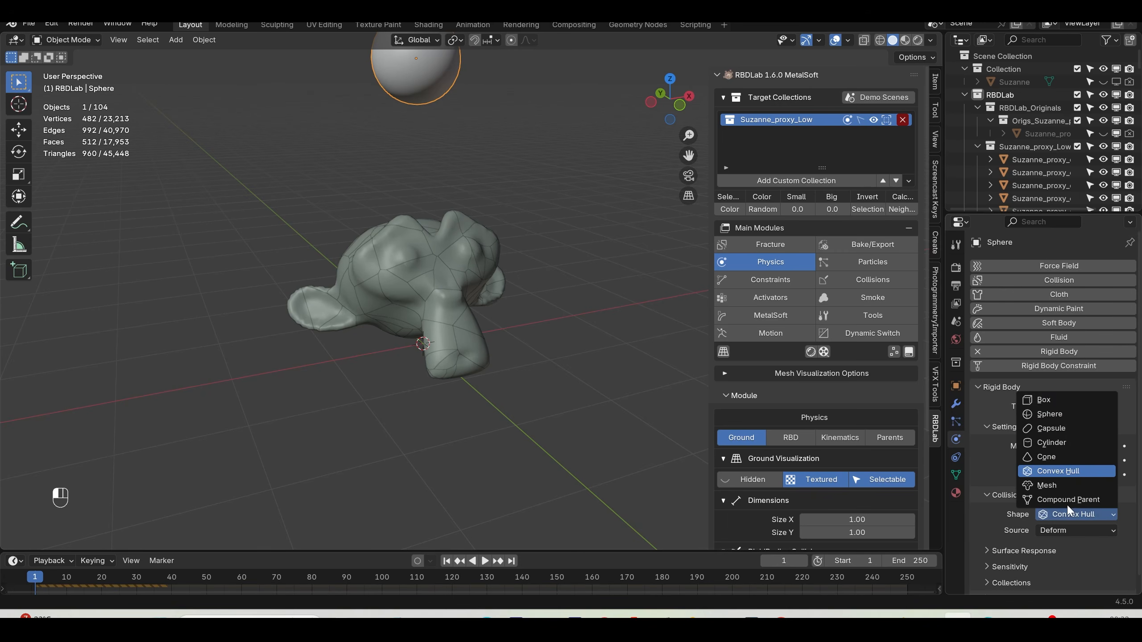
{"action": "left_click", "coordinate": [1053, 415]}
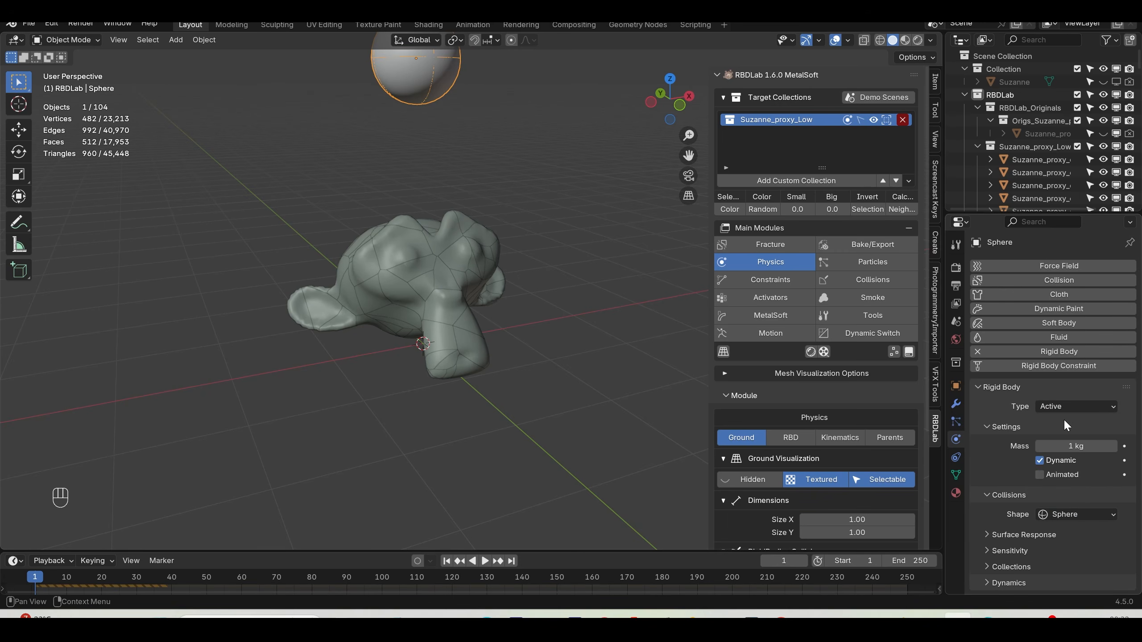
{"action": "left_click", "coordinate": [1075, 446]}
{"action": "type", "text": "15"}
{"action": "key", "text": "Return"}
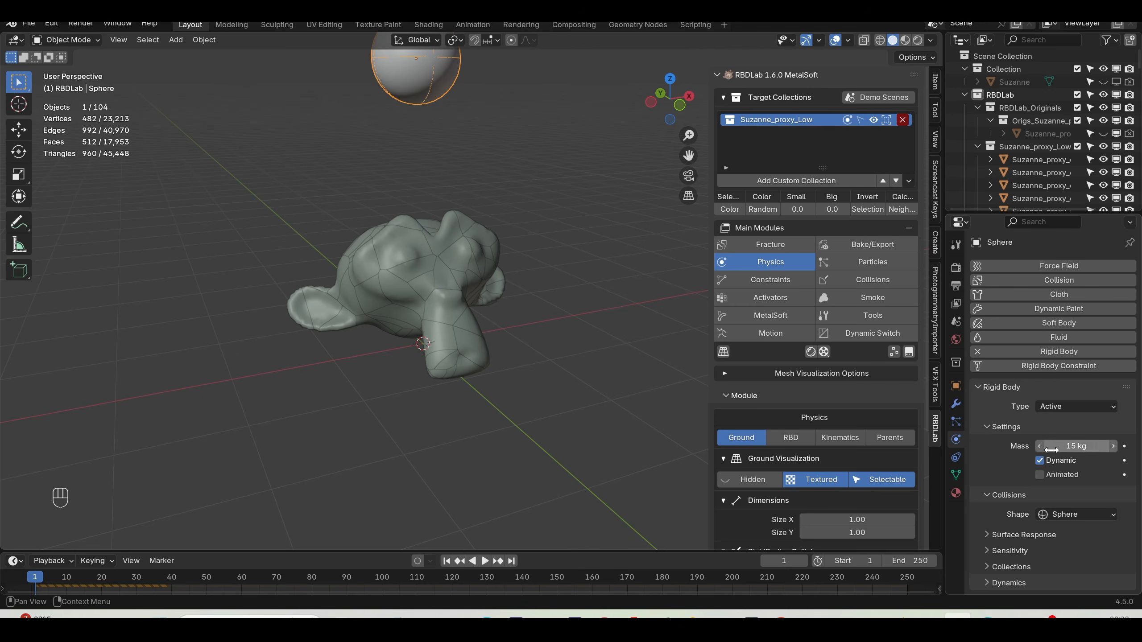
- Play the simulation to watch the sphere fall on the monkey, and go back to frame 1
{"action": "left_click", "coordinate": [484, 561]}
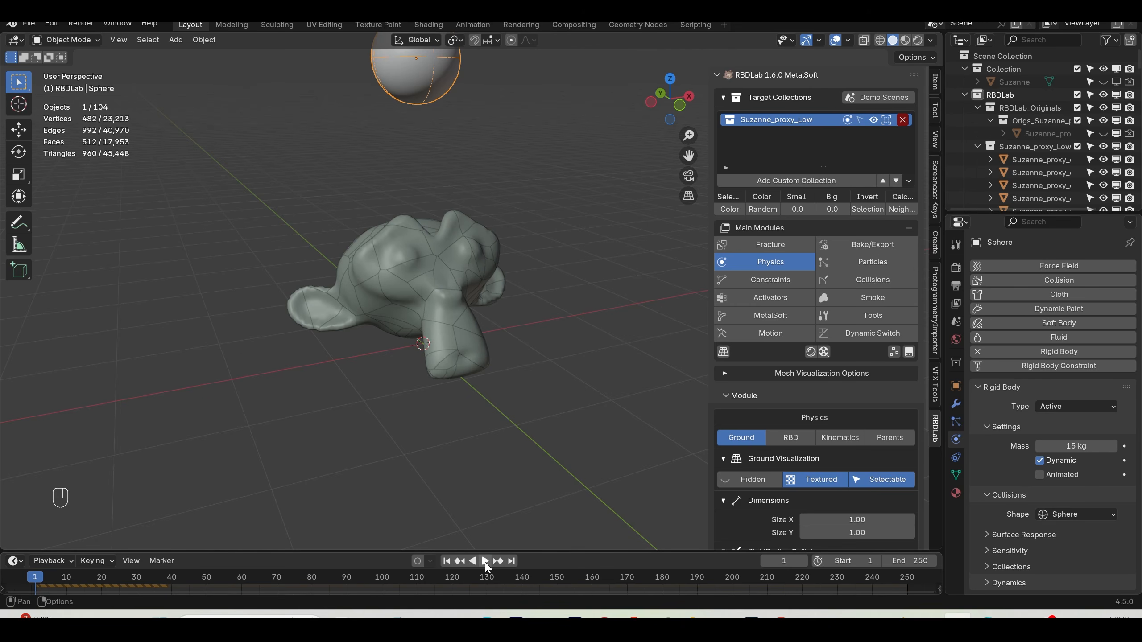
{"action": "left_click", "coordinate": [484, 563]}
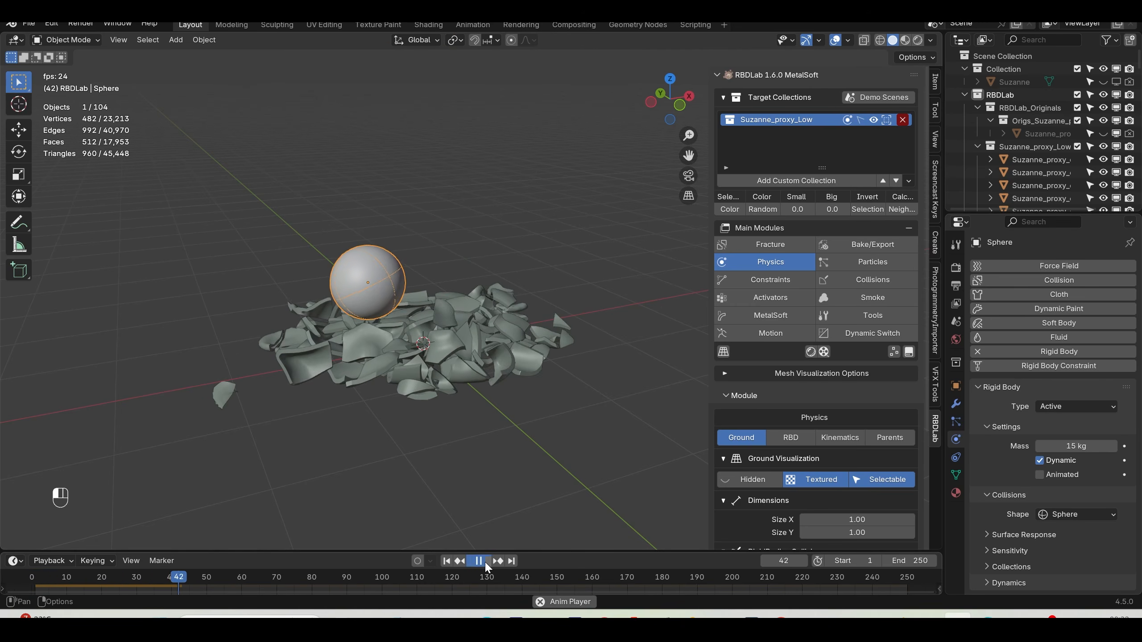
{"action": "left_click", "coordinate": [448, 563]}
- Lower the sphere about 0.83 m along Z and set its rigid body mass to 105 kg
{"action": "key", "text": "g"}
{"action": "key", "text": "z"}
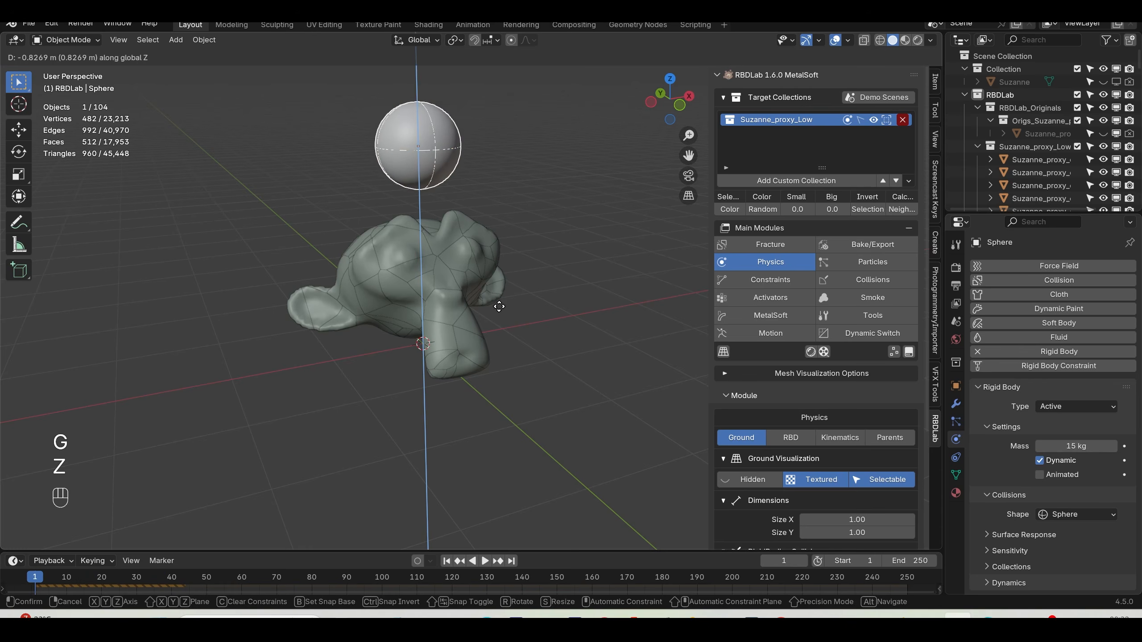
{"action": "left_click", "coordinate": [492, 311]}
{"action": "left_click", "coordinate": [1044, 446]}
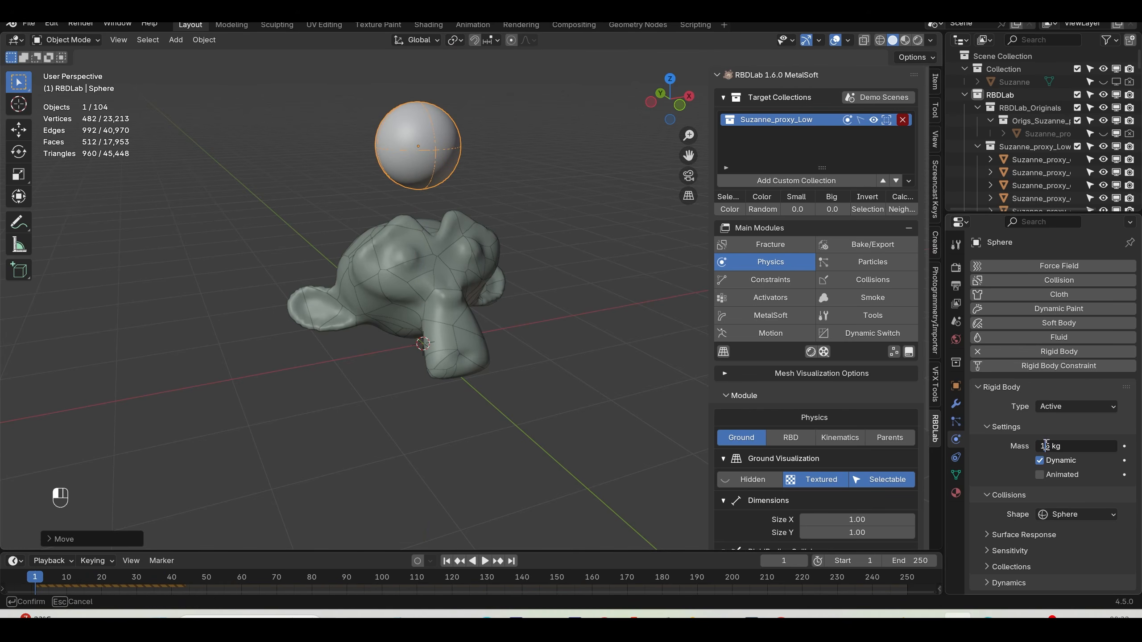
{"action": "type", "text": "105"}
{"action": "key", "text": "Return"}
- Replay the simulation from the first frame to check the impact of the heavier, lowered sphere
{"action": "left_click", "coordinate": [498, 561]}
{"action": "left_click", "coordinate": [473, 562]}
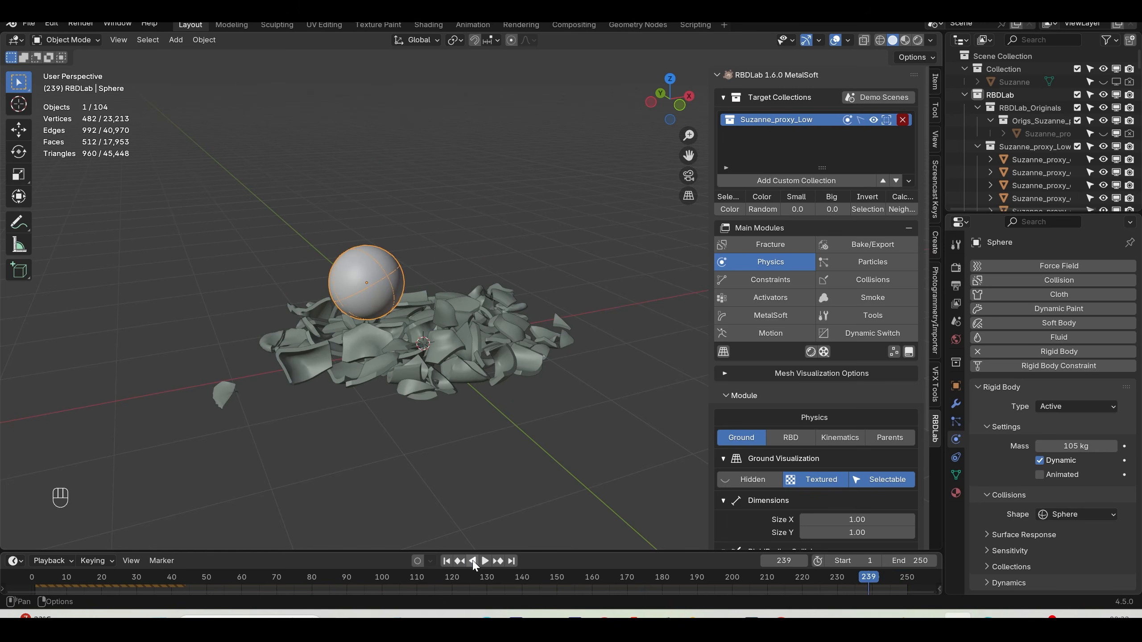
{"action": "left_click", "coordinate": [447, 562]}
{"action": "left_click", "coordinate": [484, 561]}
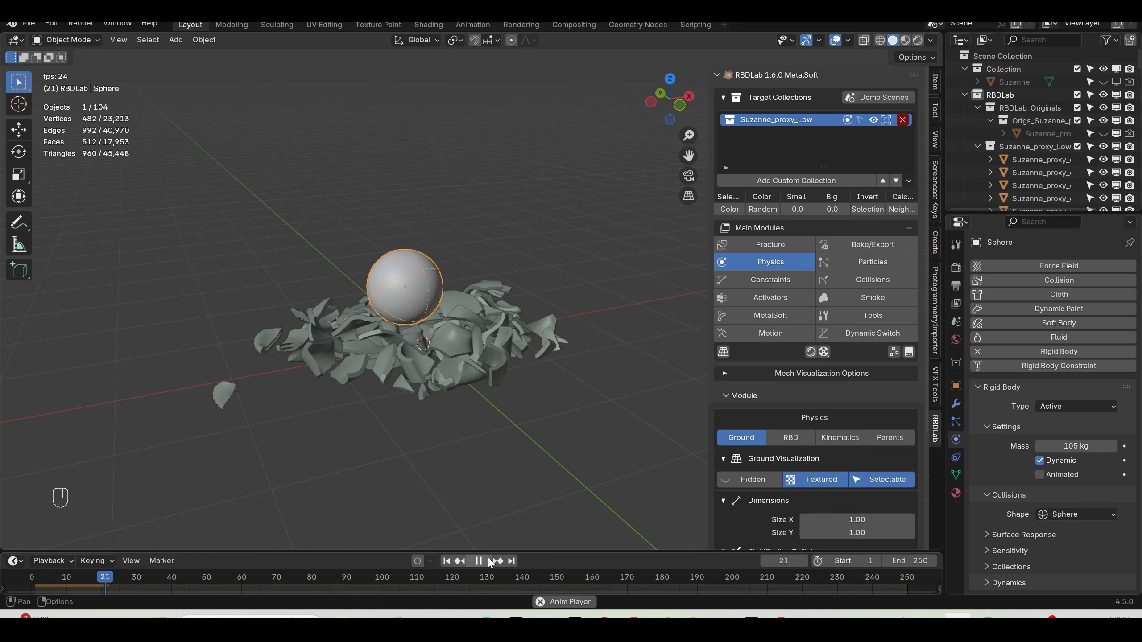
{"action": "left_click", "coordinate": [488, 559]}
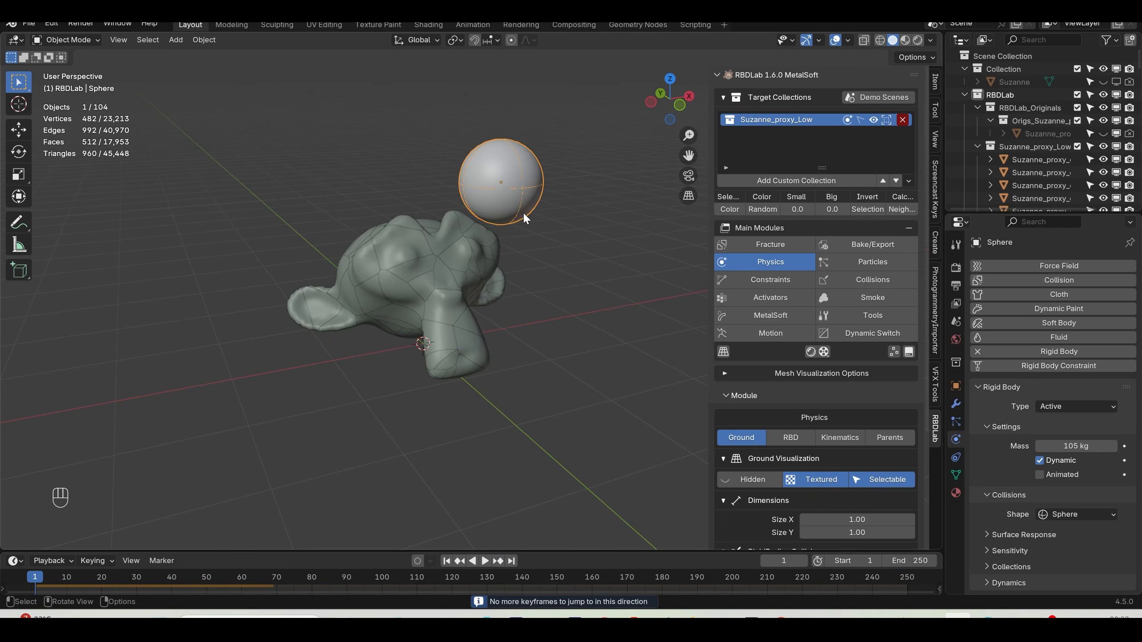
- Duplicate the sphere twice, placing the copies side by side next to the original above the monkey head
{"action": "key", "text": "shift+d"}
{"action": "key", "text": "shift+s"}
{"action": "left_click", "coordinate": [427, 173]}
{"action": "key", "text": "shift+d"}
{"action": "left_click", "coordinate": [319, 173]}
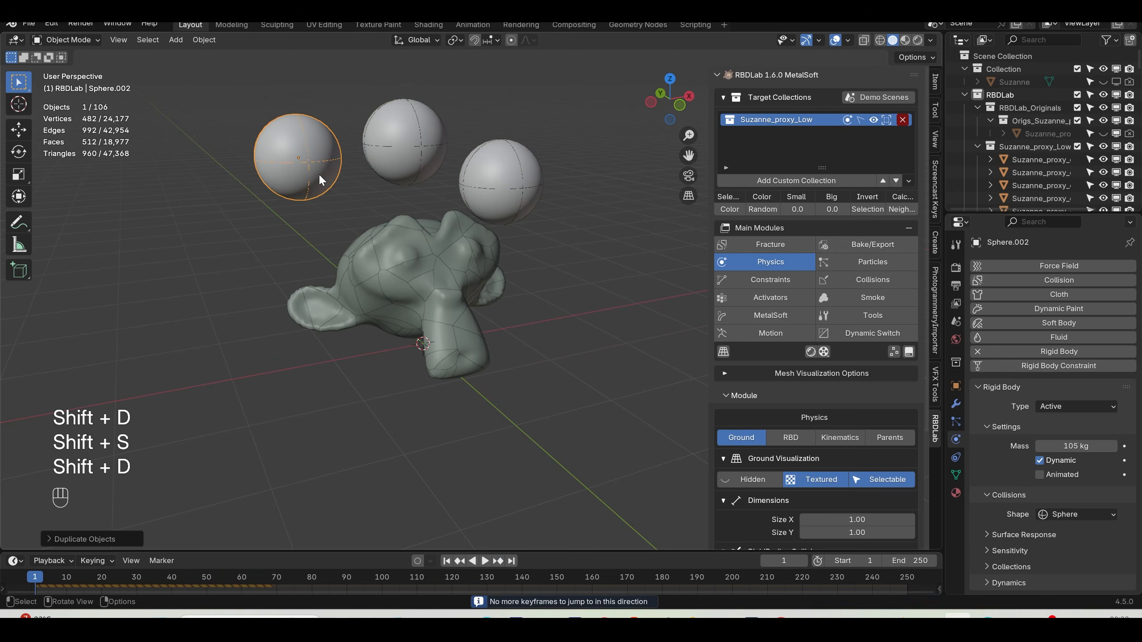
- Play the simulation to watch the three spheres hit the monkey, and return to frame 1
{"action": "left_click", "coordinate": [486, 561]}
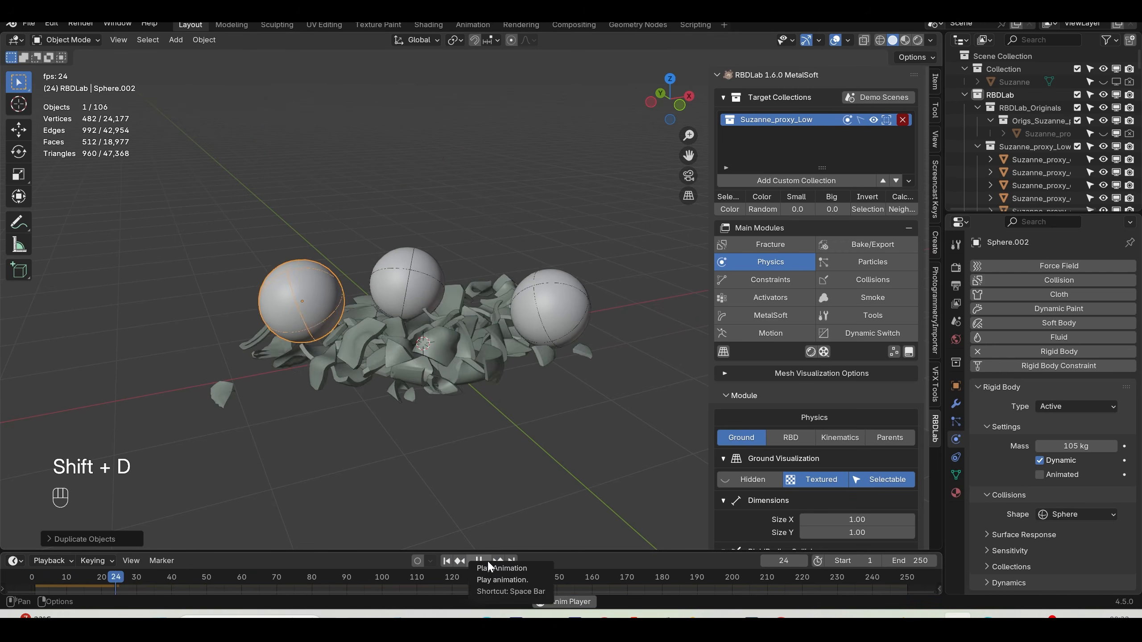
{"action": "left_click", "coordinate": [486, 560]}
{"action": "left_click", "coordinate": [447, 561]}
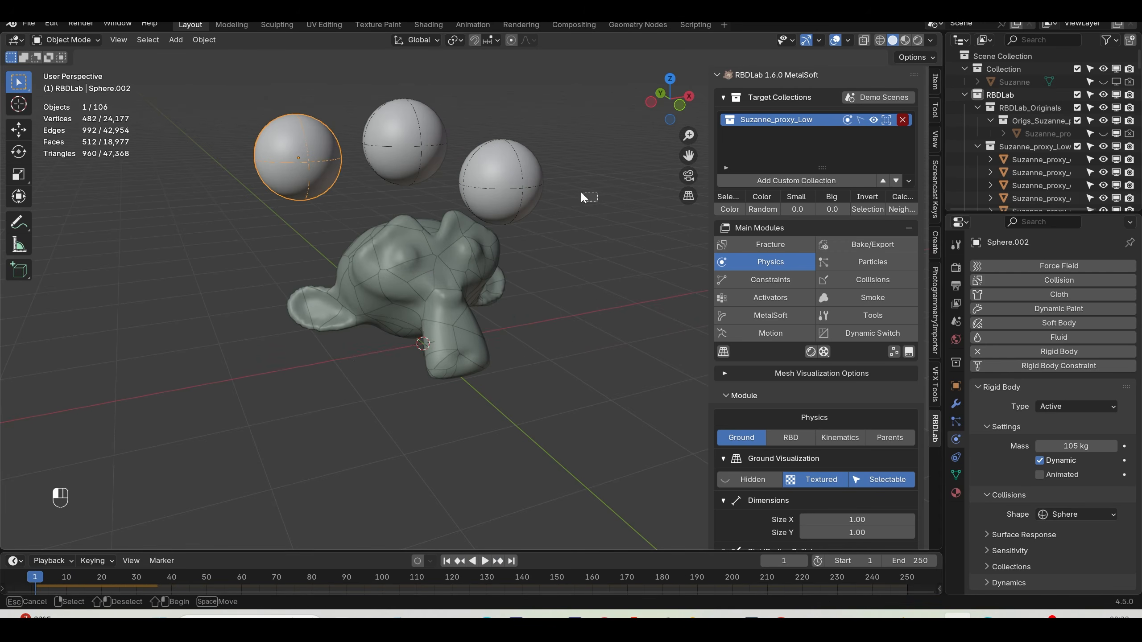
- Delete all three spheres above the monkey head
{"action": "left_click", "coordinate": [508, 178]}
{"action": "left_click", "coordinate": [321, 142], "text": "shift"}
{"action": "left_click", "coordinate": [413, 145], "text": "shift"}
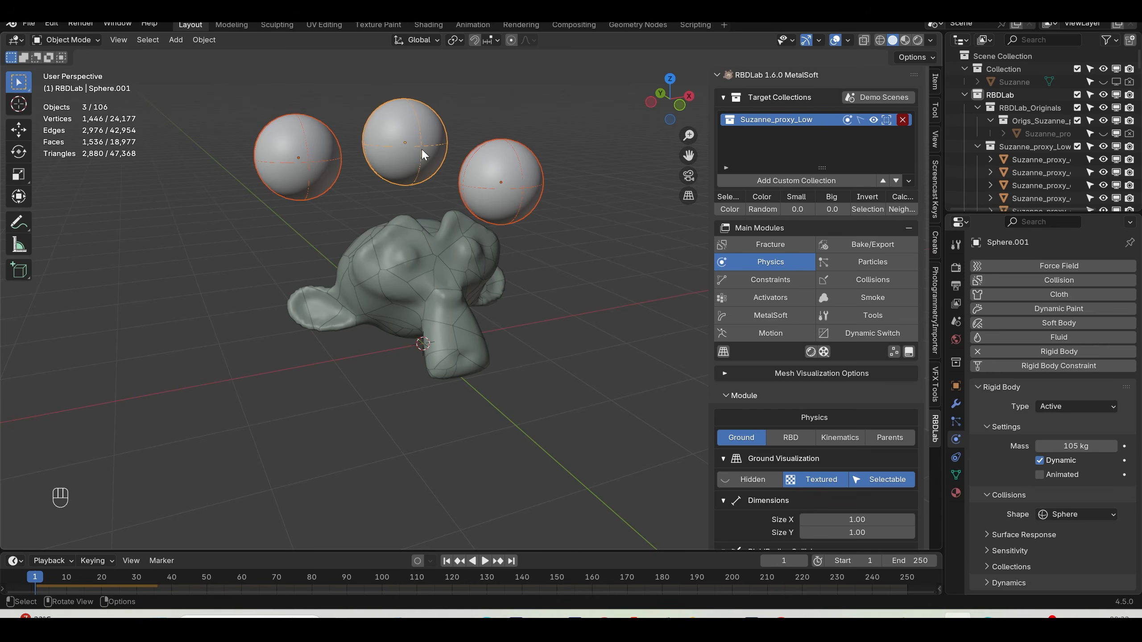
{"action": "key", "text": "Delete"}
{"action": "middle_click_drag", "start_coordinate": [526, 246], "coordinate": [514, 243], "text": "shift"}
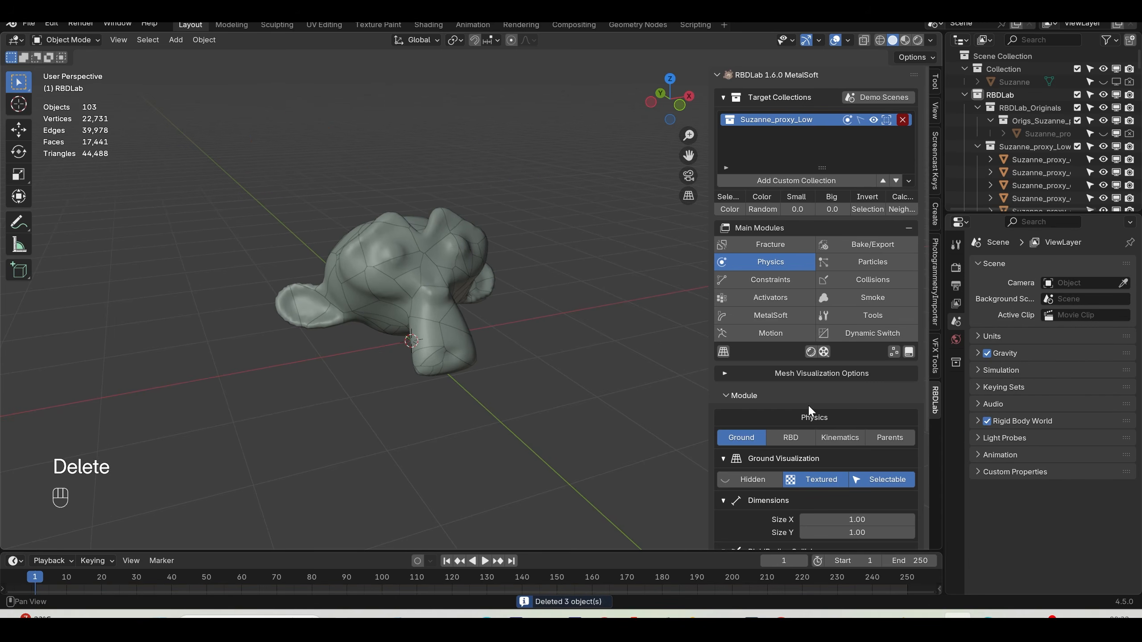
- Enable MetalSoft in the RBD rigid body settings of Suzanne_proxy_Low and update the rigid bodies
{"action": "scroll", "coordinate": [808, 405], "scroll_direction": "down", "scroll_amount": 5}
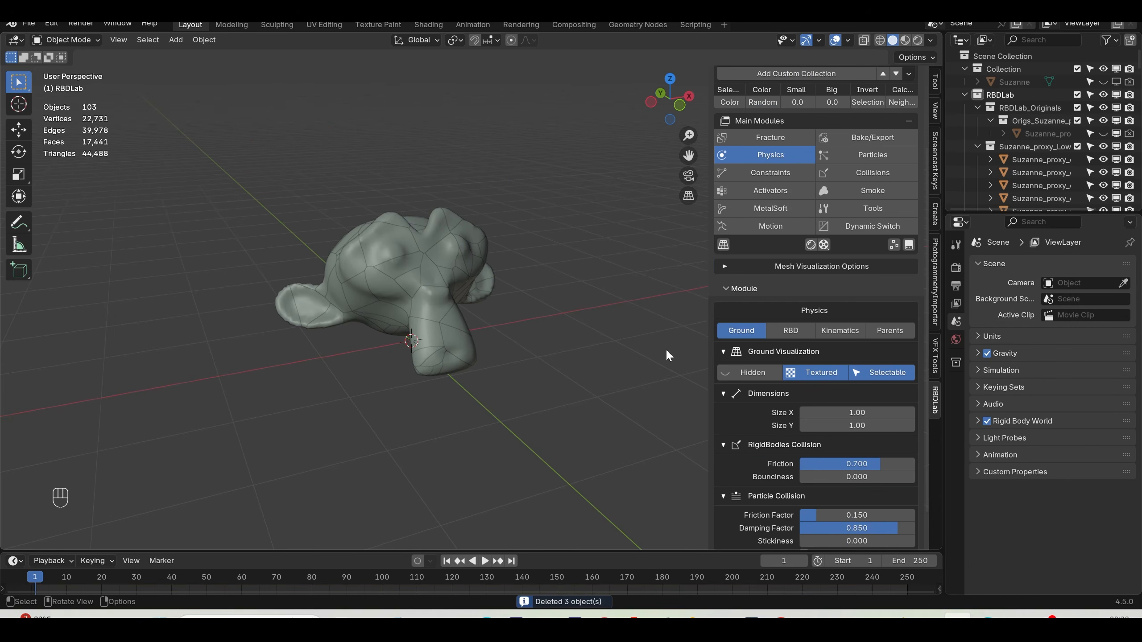
{"action": "scroll", "coordinate": [780, 430], "scroll_direction": "down", "scroll_amount": 2}
{"action": "scroll", "coordinate": [780, 429], "scroll_direction": "up", "scroll_amount": 3}
{"action": "left_click", "coordinate": [792, 346]}
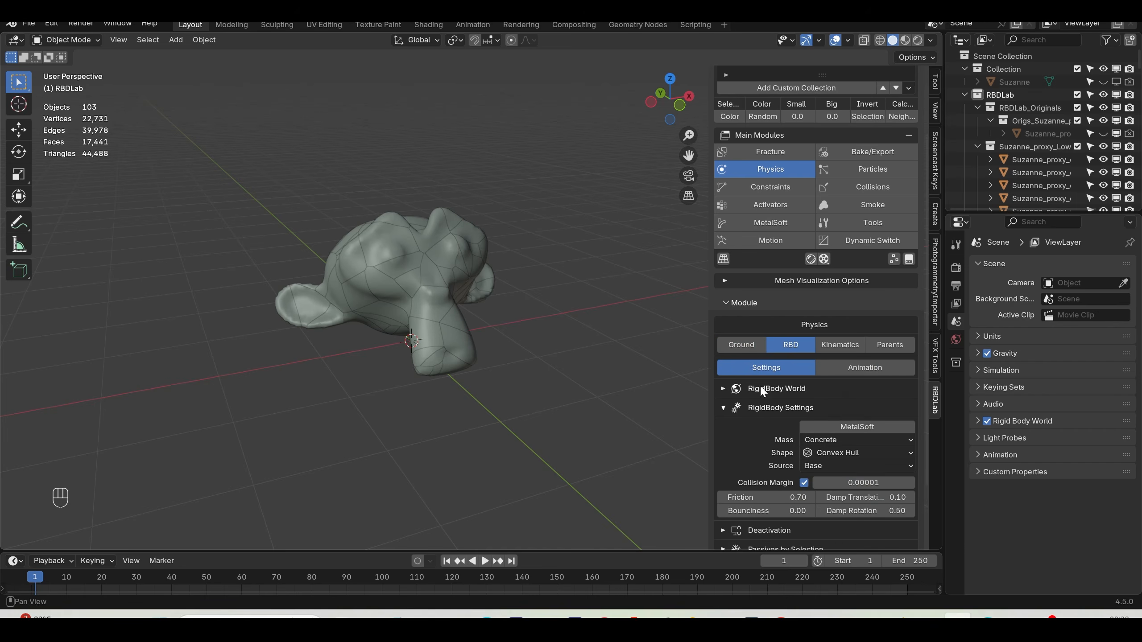
{"action": "scroll", "coordinate": [765, 427], "scroll_direction": "down", "scroll_amount": 4}
{"action": "scroll", "coordinate": [793, 380], "scroll_direction": "up", "scroll_amount": 7}
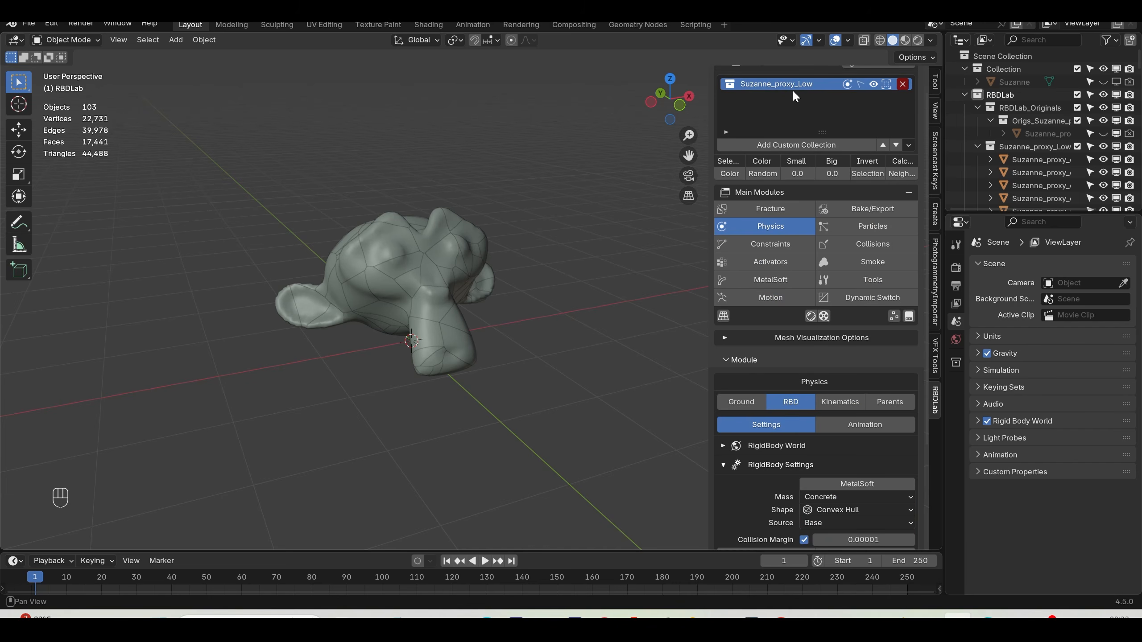
{"action": "scroll", "coordinate": [791, 341], "scroll_direction": "down", "scroll_amount": 7}
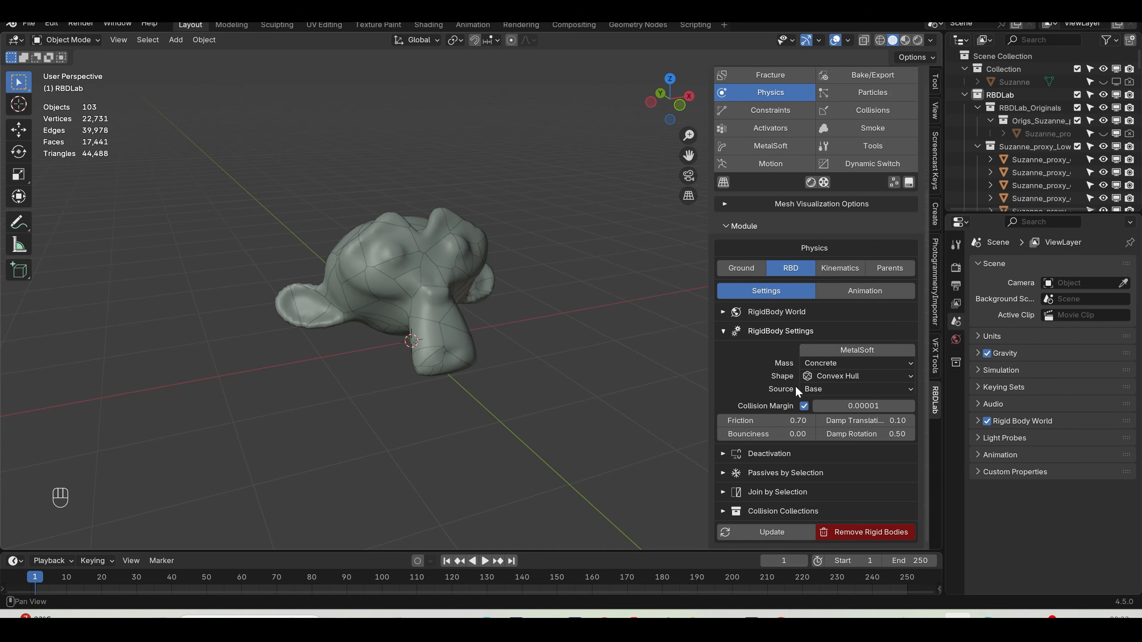
{"action": "left_click", "coordinate": [835, 351]}
{"action": "left_click", "coordinate": [769, 532]}
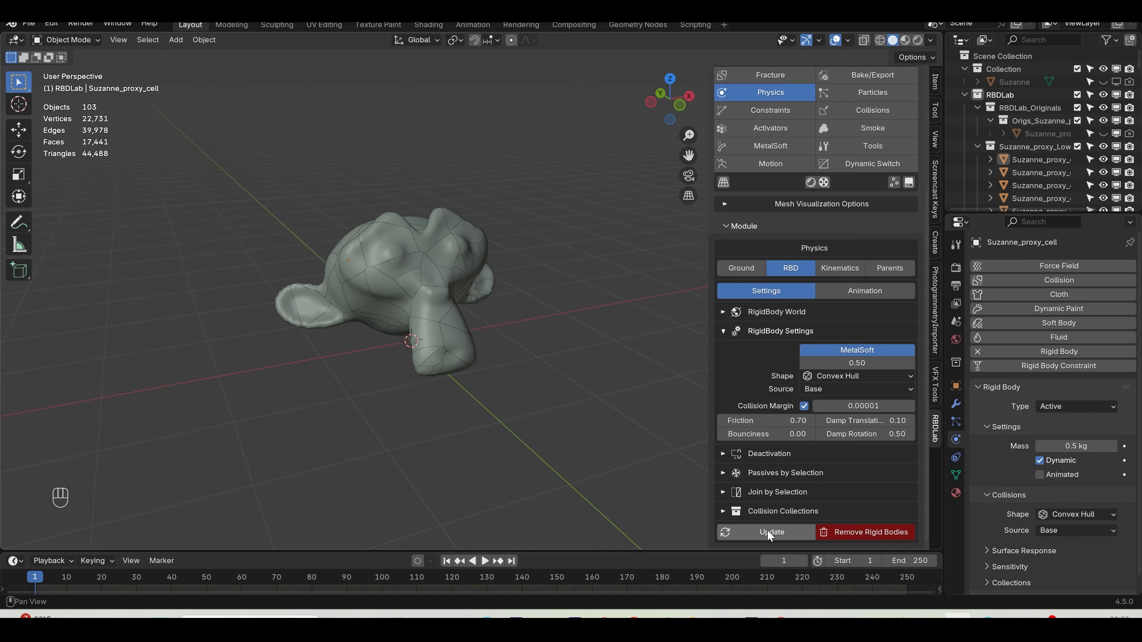
- Open the RBDLab Constraints module, play the simulation to check the unconstrained pieces, and return to frame 1
{"action": "scroll", "coordinate": [780, 211], "scroll_direction": "up", "scroll_amount": 3}
{"action": "left_click", "coordinate": [772, 166]}
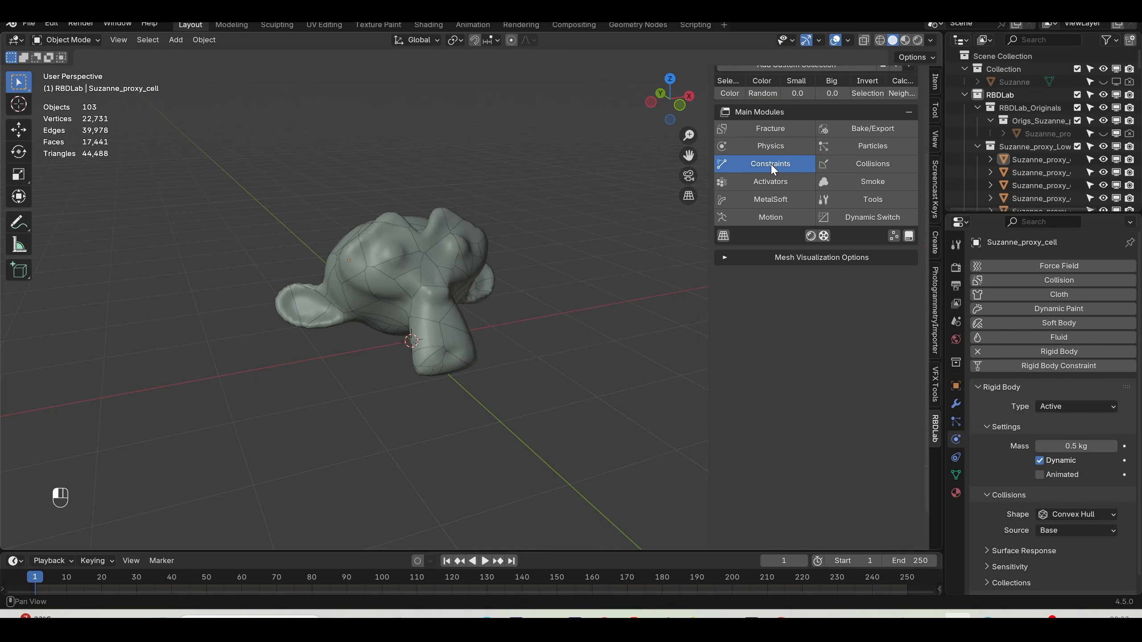
{"action": "left_click", "coordinate": [485, 561]}
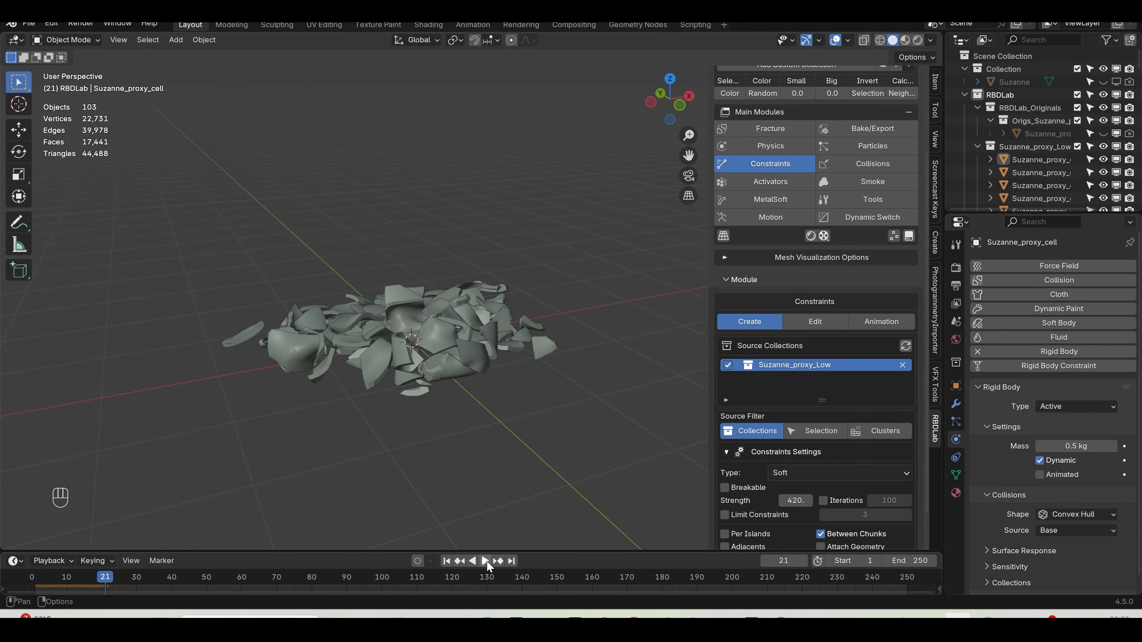
{"action": "left_click", "coordinate": [487, 561]}
{"action": "left_click", "coordinate": [450, 561]}
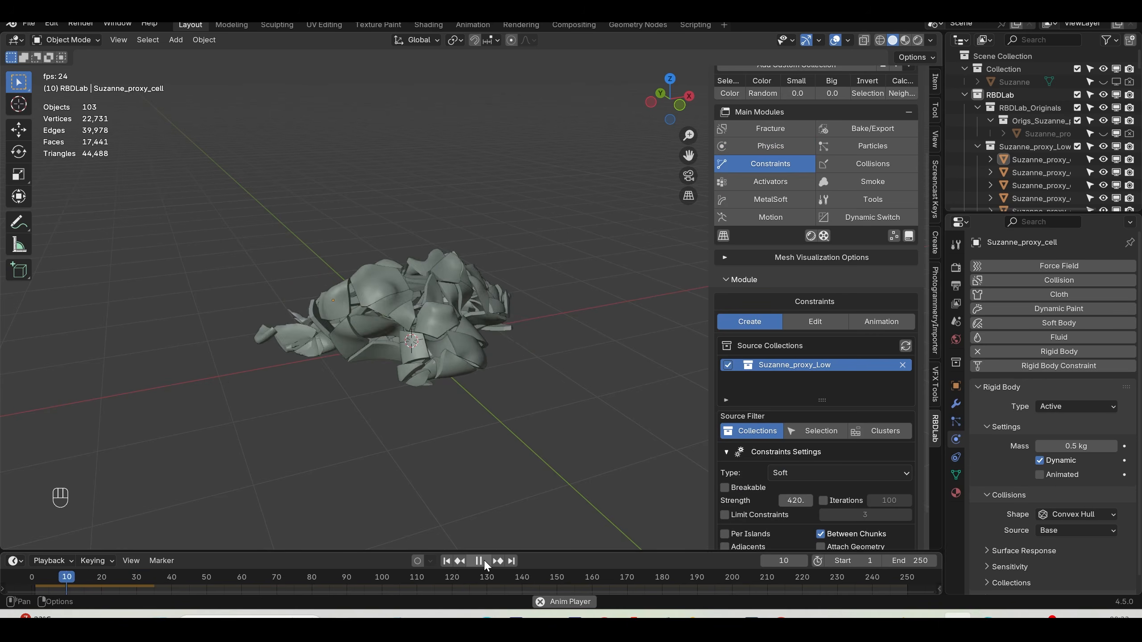
{"action": "left_click", "coordinate": [484, 560]}
{"action": "left_click", "coordinate": [451, 562]}
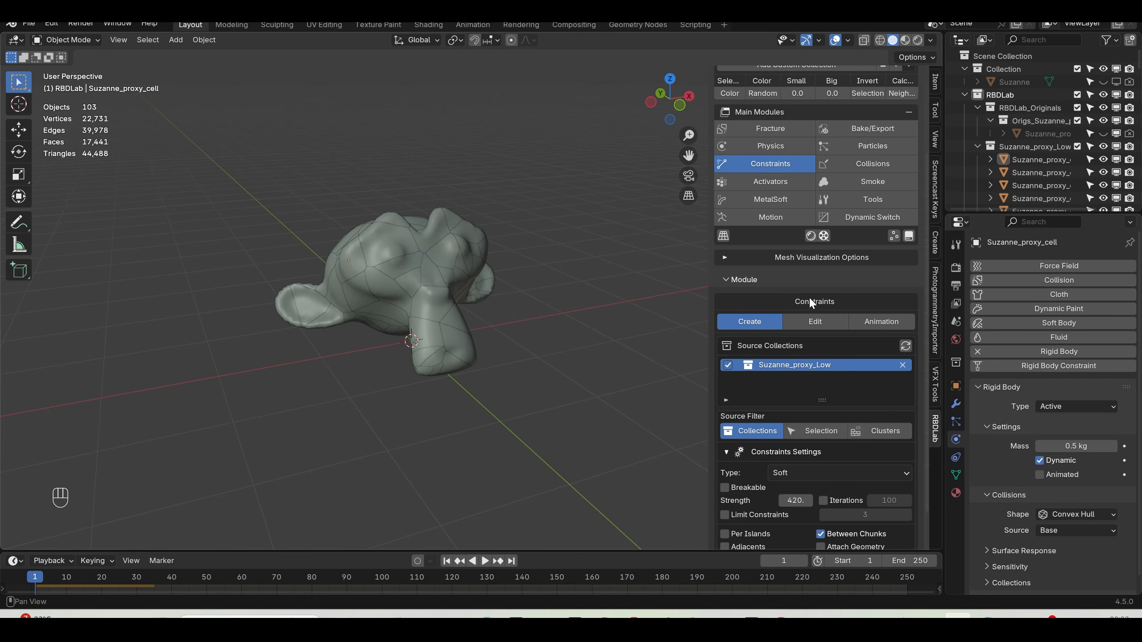
- Create a Soft constraint group for Suzanne_proxy_Low with Iterations enabled at 100
{"action": "scroll", "coordinate": [808, 297], "scroll_direction": "down", "scroll_amount": 2}
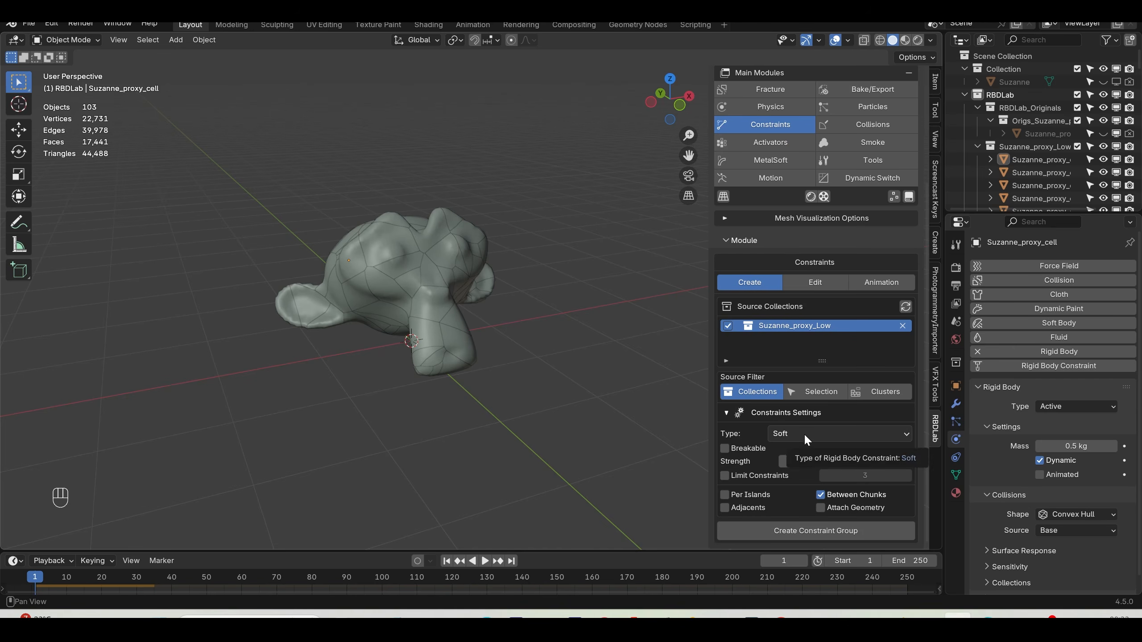
{"action": "left_click", "coordinate": [824, 462]}
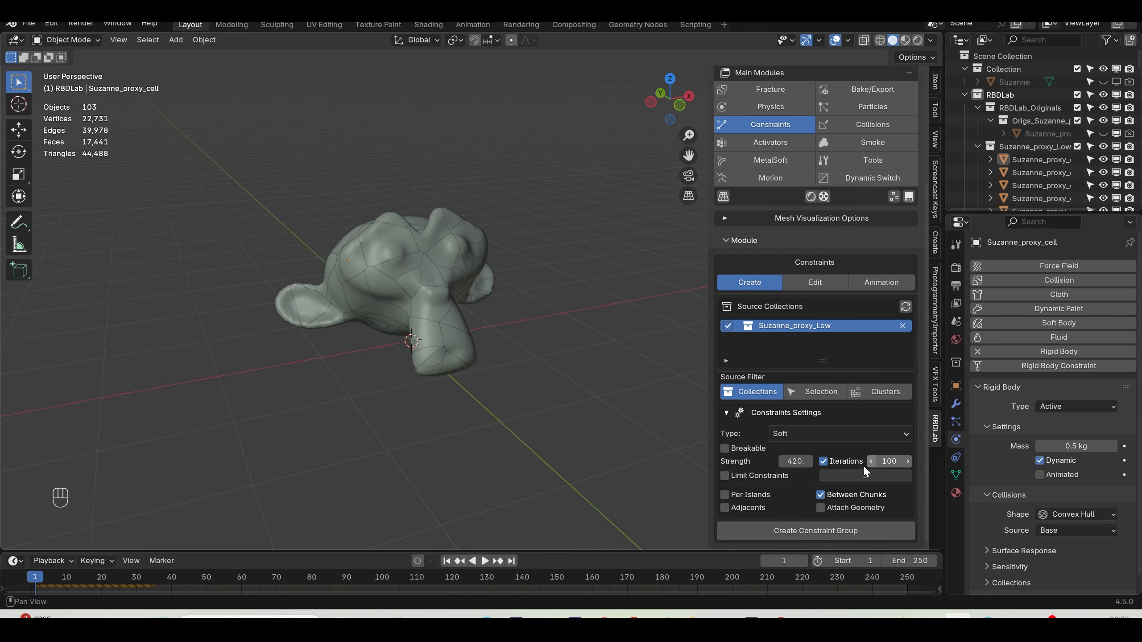
{"action": "left_click", "coordinate": [788, 534]}
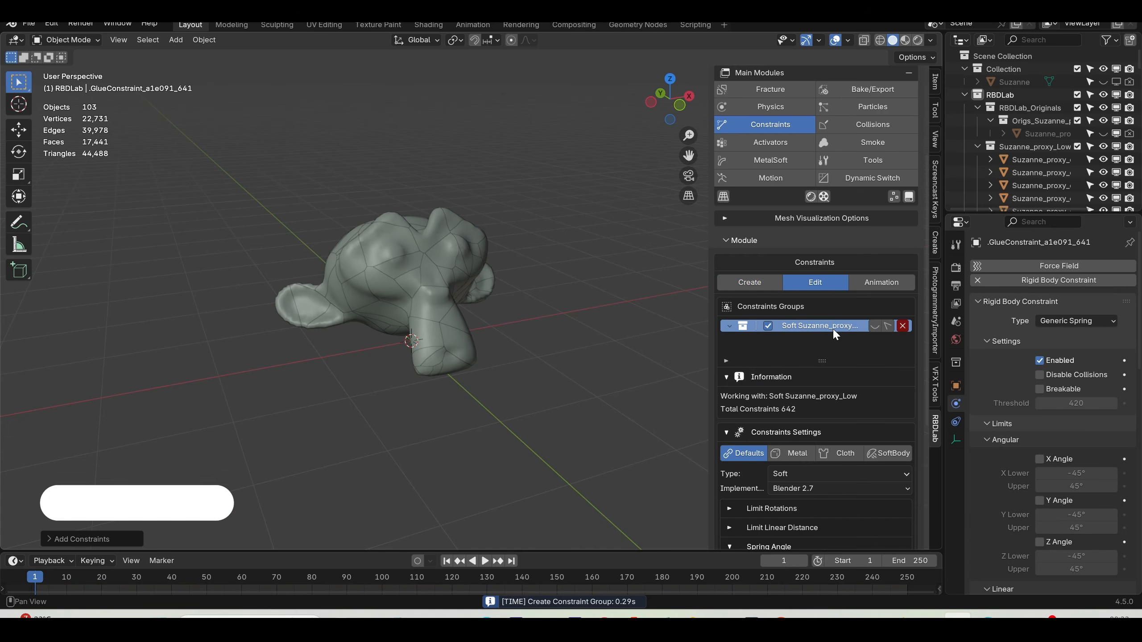
- Show the Soft group's constraints to inspect the links between the chunks, and hide them again
{"action": "left_click", "coordinate": [875, 325]}
{"action": "middle_click_drag", "start_coordinate": [512, 354], "coordinate": [418, 290]}
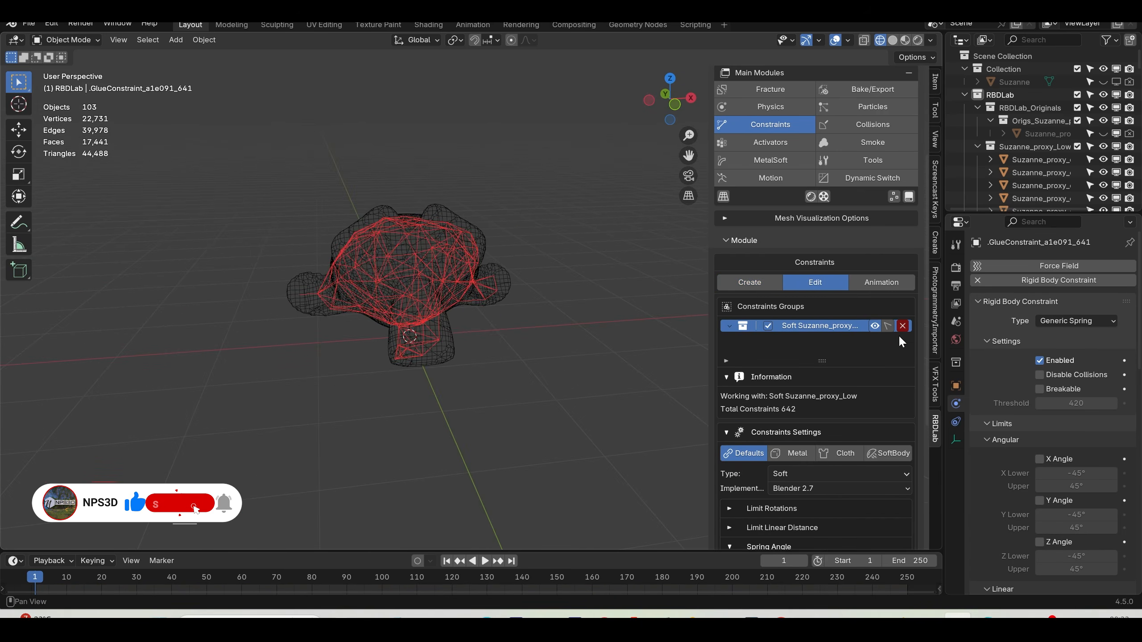
{"action": "left_click", "coordinate": [874, 326]}
- Play the simulation to check how the Soft constraints hold the monkey head together, and return to frame 1
{"action": "left_click", "coordinate": [485, 561]}
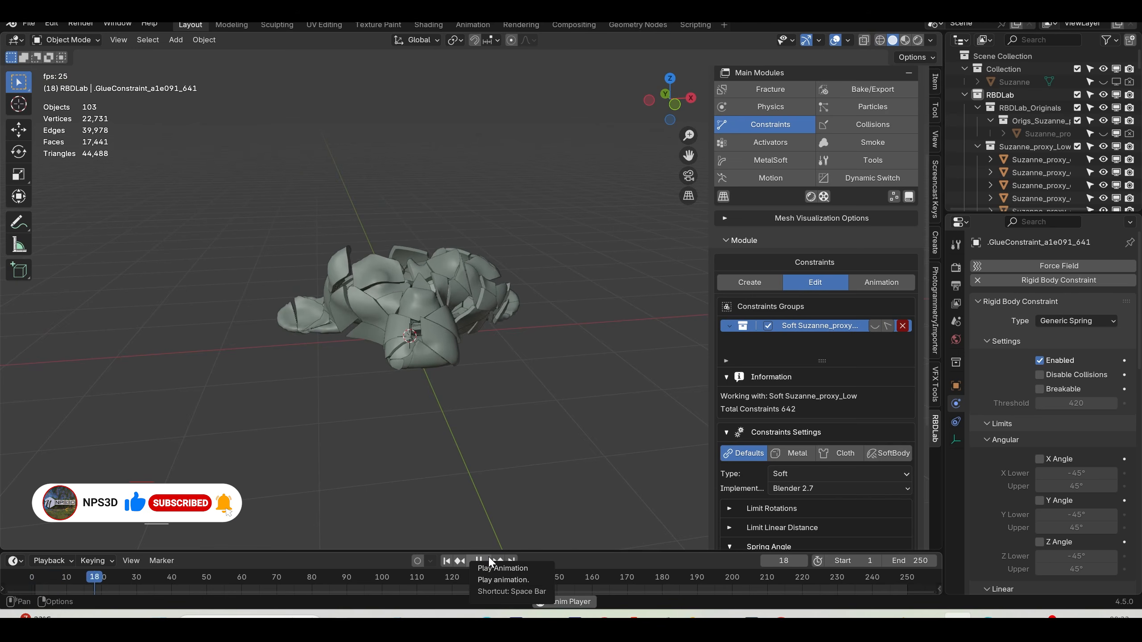
{"action": "left_click", "coordinate": [448, 561]}
{"action": "left_click", "coordinate": [484, 561]}
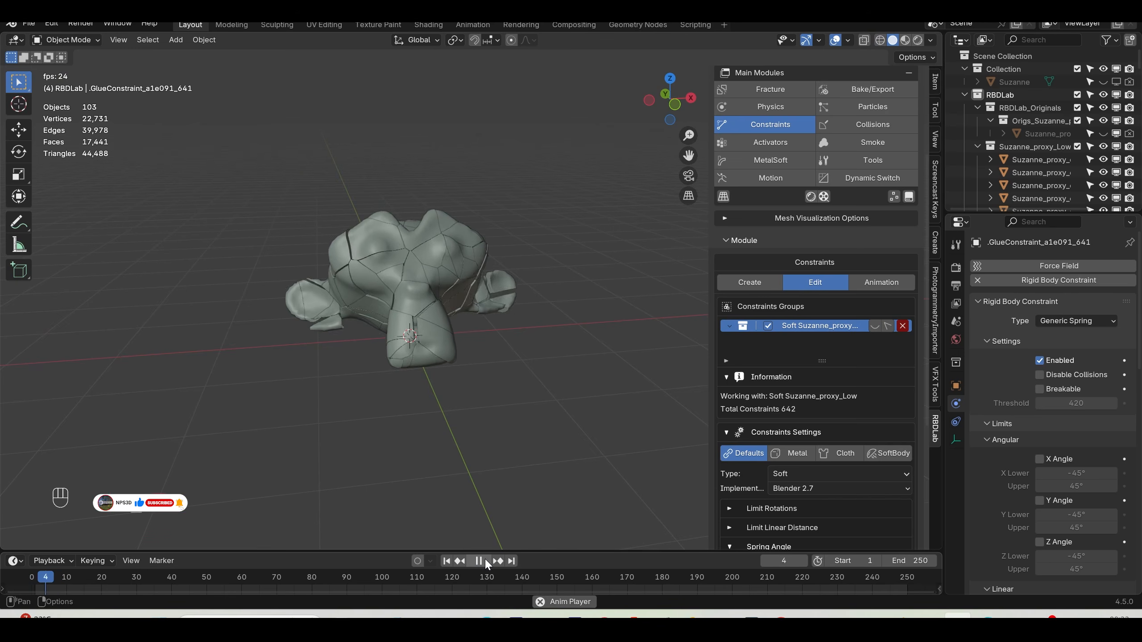
{"action": "middle_click_drag", "start_coordinate": [408, 361], "coordinate": [504, 392]}
{"action": "left_click", "coordinate": [479, 561]}
{"action": "left_click", "coordinate": [447, 562]}
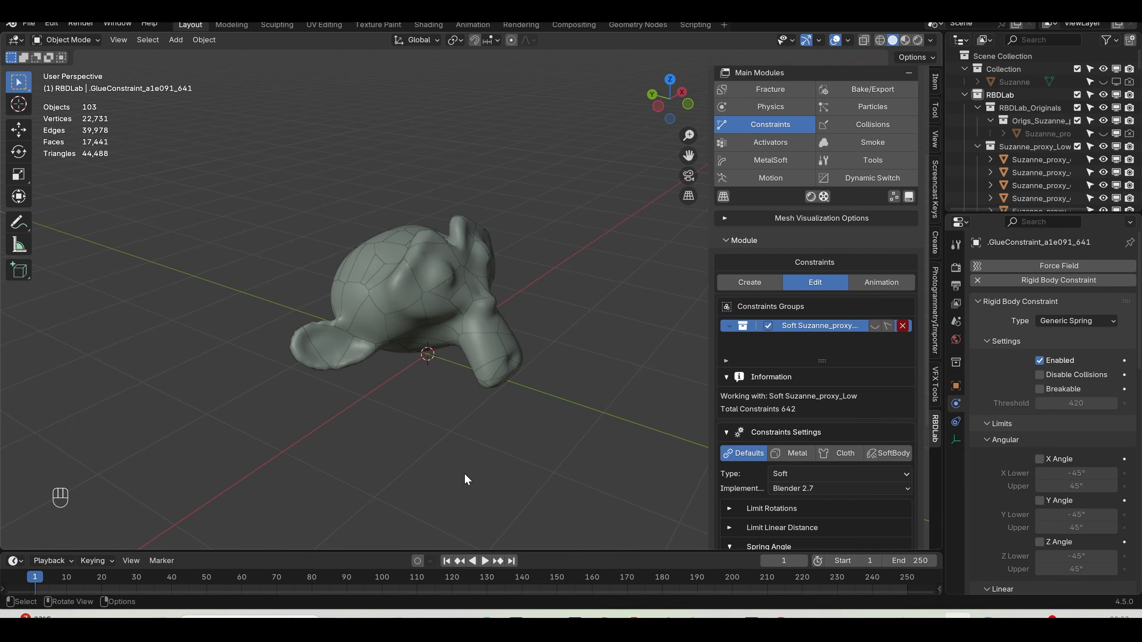
- Apply the Metal preset to the Soft constraint group's settings
{"action": "scroll", "coordinate": [853, 382], "scroll_direction": "down", "scroll_amount": 5}
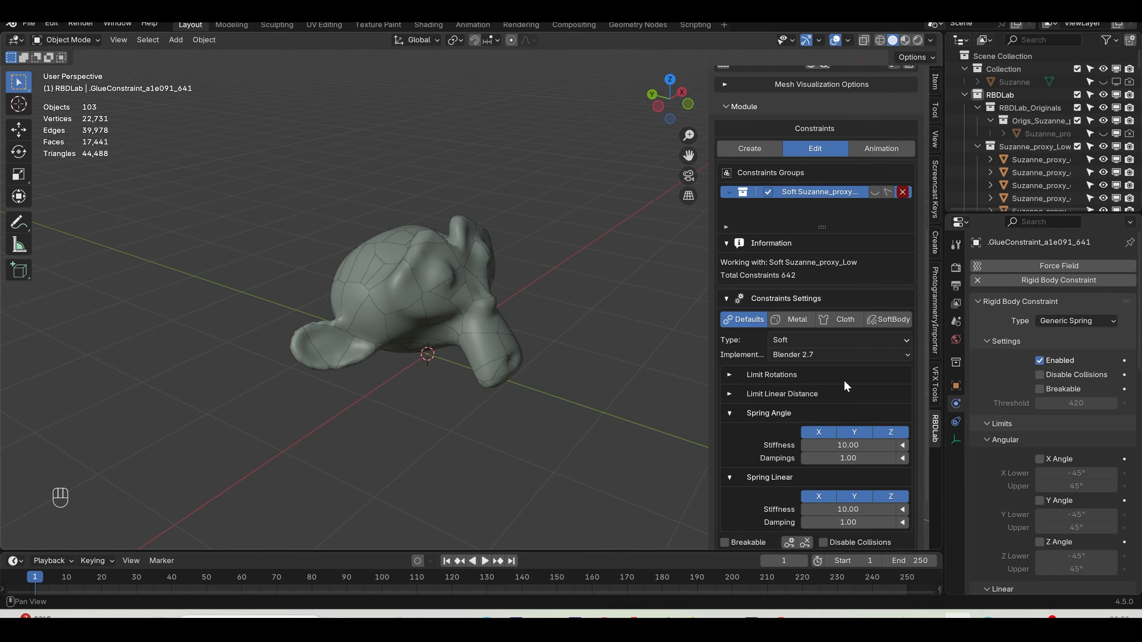
{"action": "scroll", "coordinate": [755, 452], "scroll_direction": "down", "scroll_amount": 3}
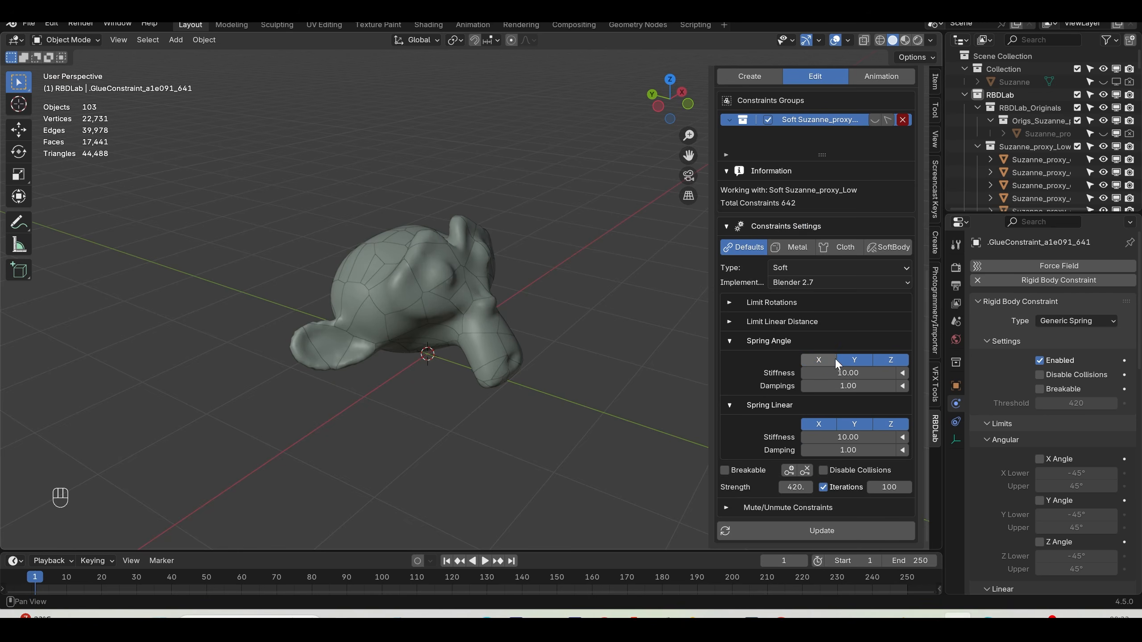
{"action": "left_click", "coordinate": [833, 437]}
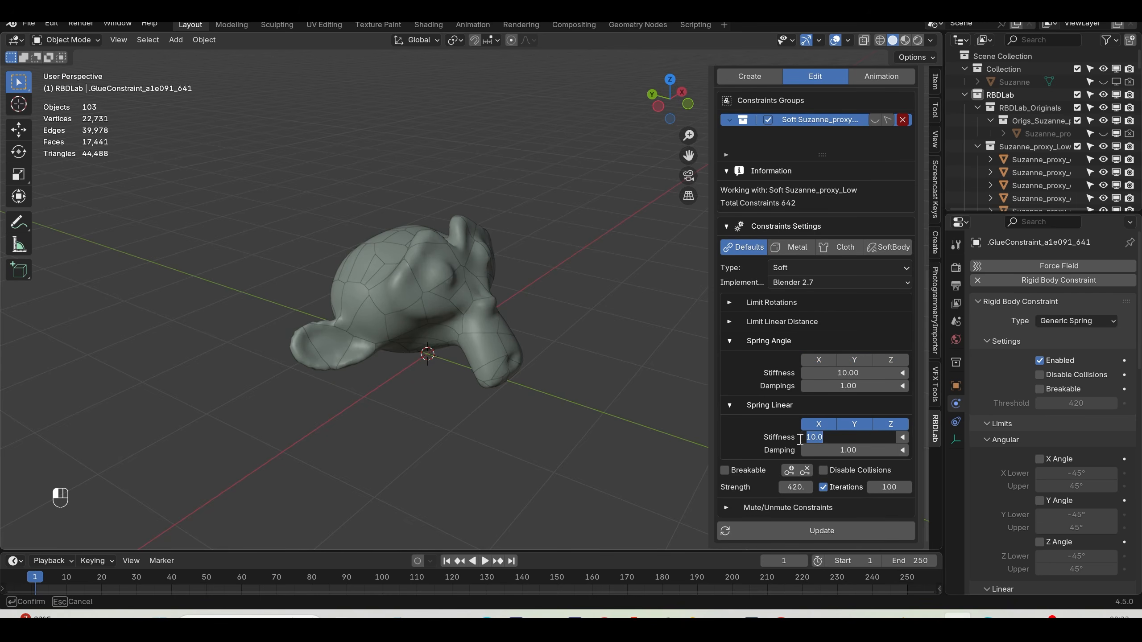
{"action": "left_click", "coordinate": [764, 437]}
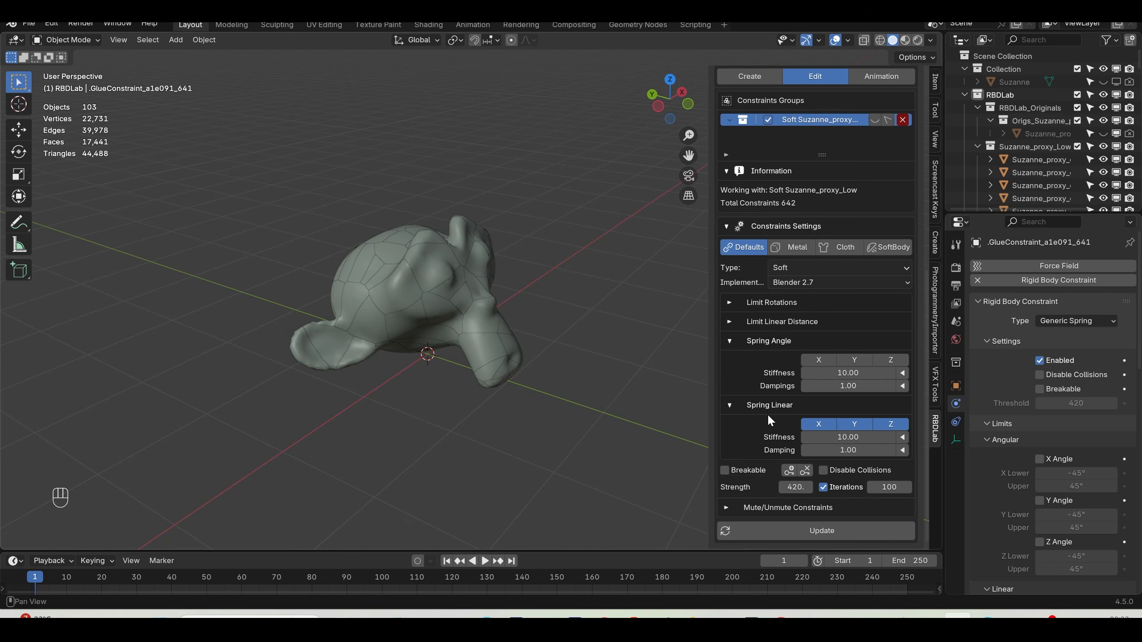
{"action": "left_click", "coordinate": [795, 248]}
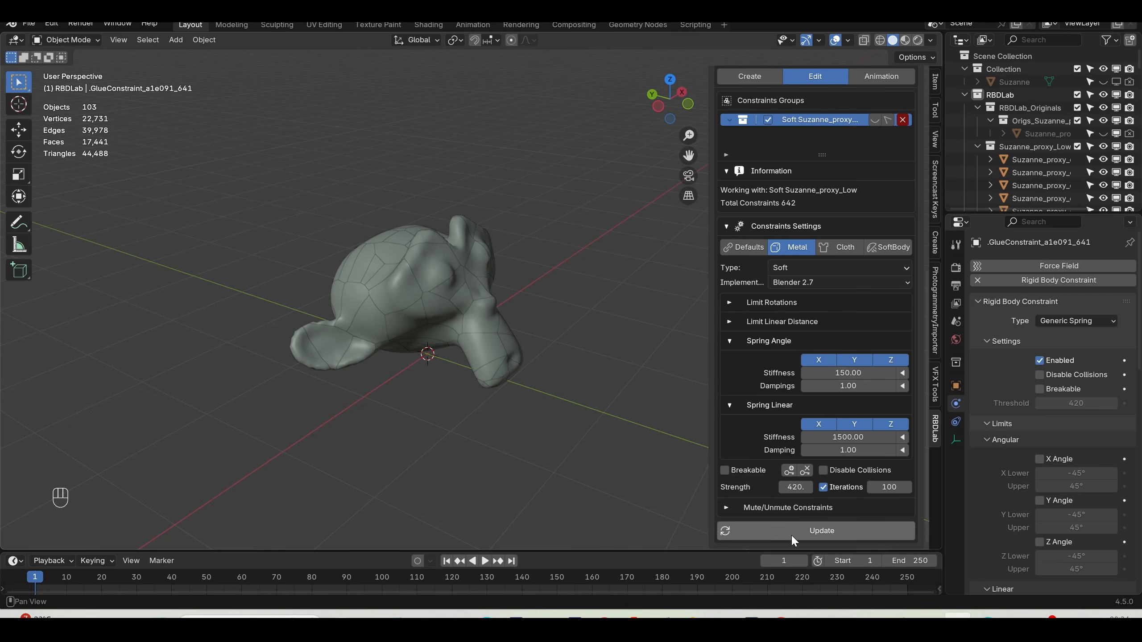
- Play the simulation with the Metal preset, view the head from other angles, and return to frame 1
{"action": "left_click", "coordinate": [486, 561]}
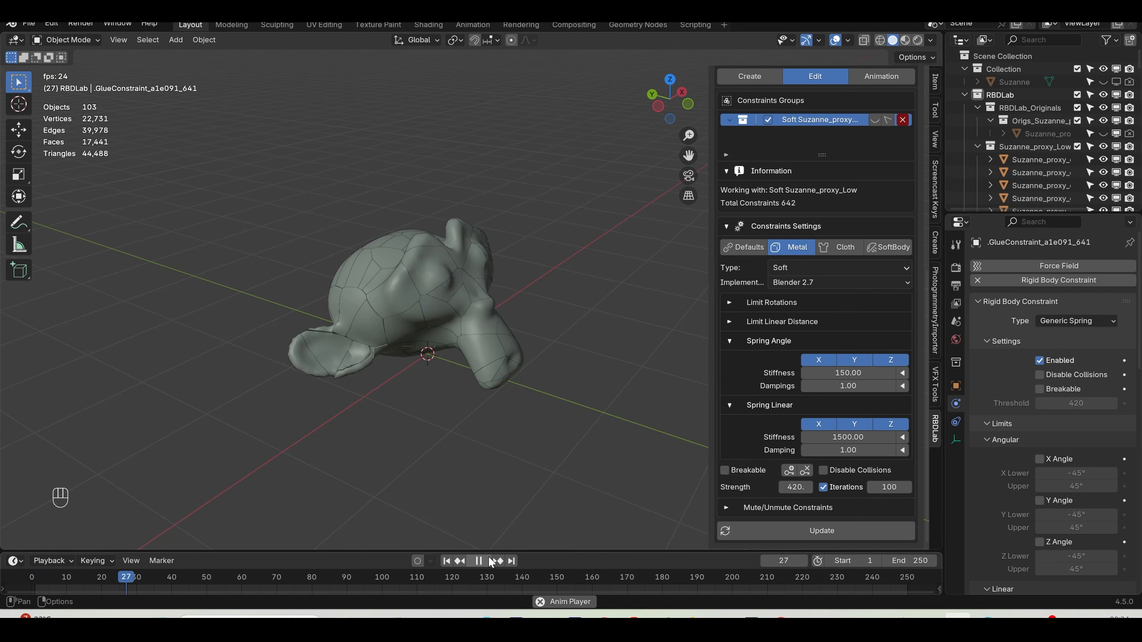
{"action": "middle_click_drag", "start_coordinate": [554, 450], "coordinate": [479, 422]}
{"action": "left_click", "coordinate": [447, 560]}
{"action": "left_click", "coordinate": [478, 559]}
{"action": "left_click", "coordinate": [446, 561]}
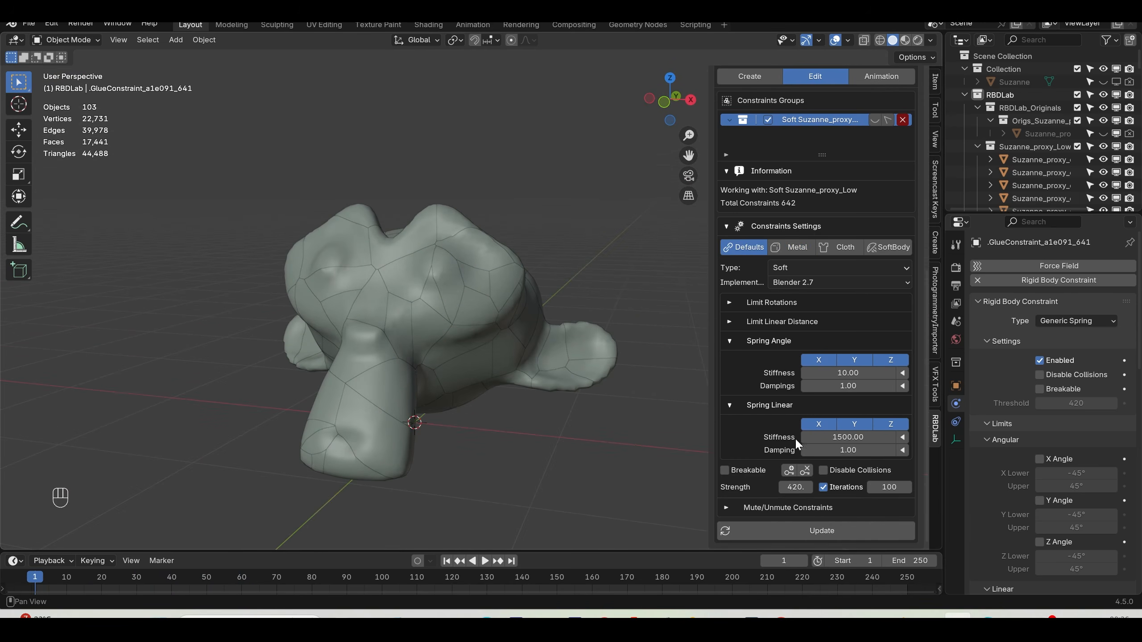
- Play the simulation with the Defaults preset while viewing the monkey head up close, and return to frame 1
{"action": "middle_click_drag", "start_coordinate": [518, 455], "coordinate": [441, 454]}
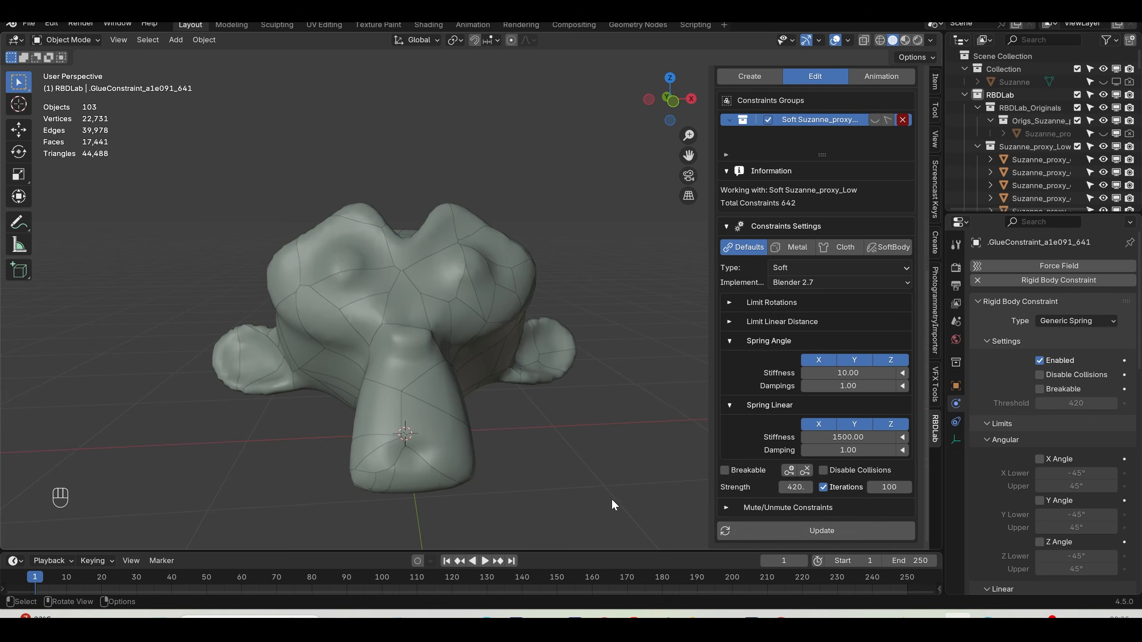
{"action": "left_click", "coordinate": [484, 561]}
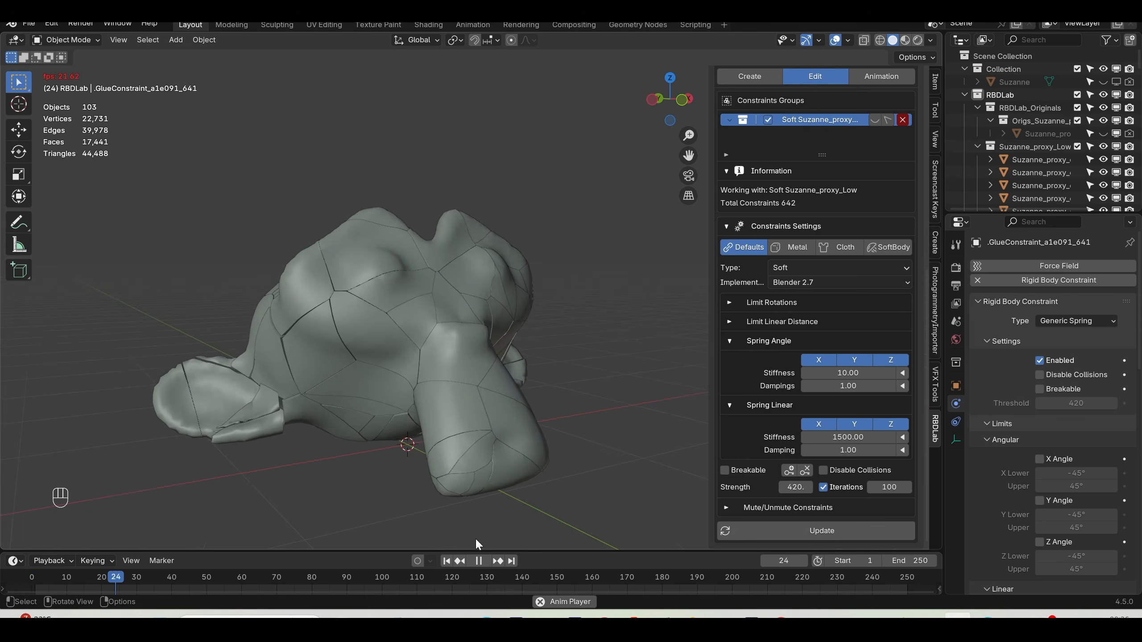
{"action": "left_click", "coordinate": [478, 561]}
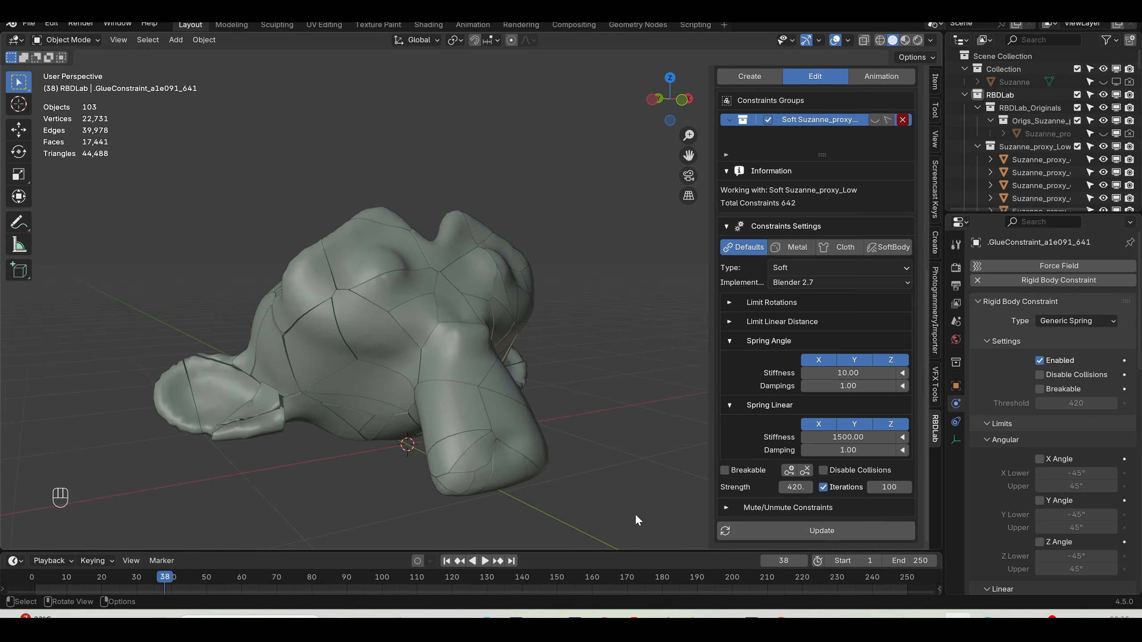
{"action": "left_click", "coordinate": [447, 561]}
- Set the constraint group's Spring Linear stiffness to 5000
{"action": "left_click", "coordinate": [832, 437]}
{"action": "type", "text": "2"}
{"action": "type", "text": "0"}
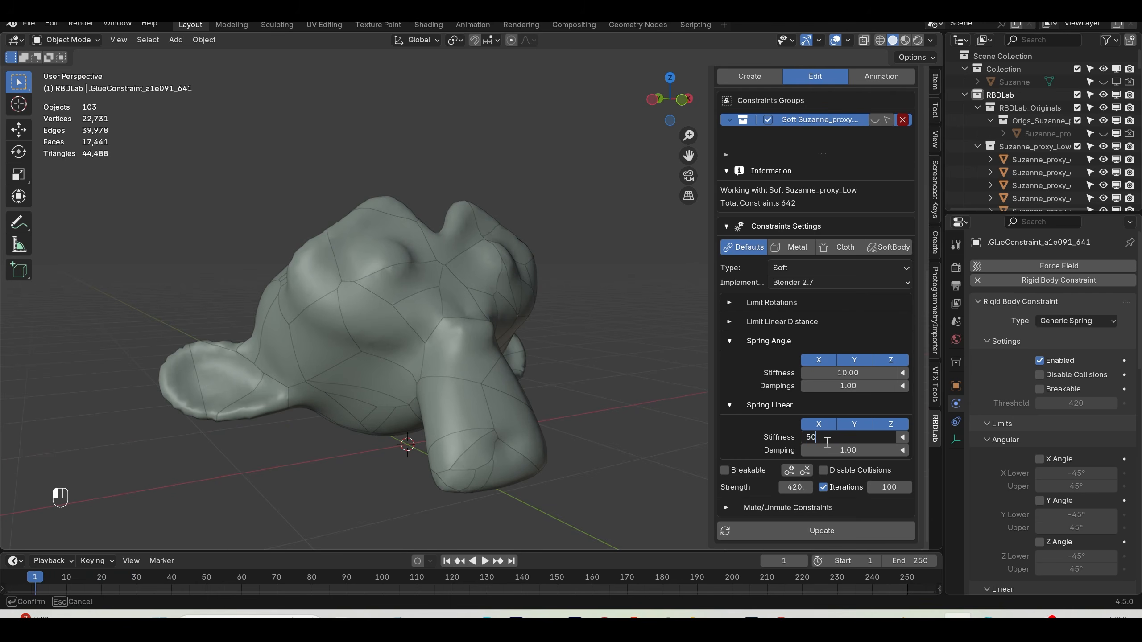
{"action": "type", "text": "00"}
{"action": "key", "text": "Return"}
- Replay the simulation to check the effect of the stiffer linear springs, and return to frame 1
{"action": "left_click", "coordinate": [484, 563]}
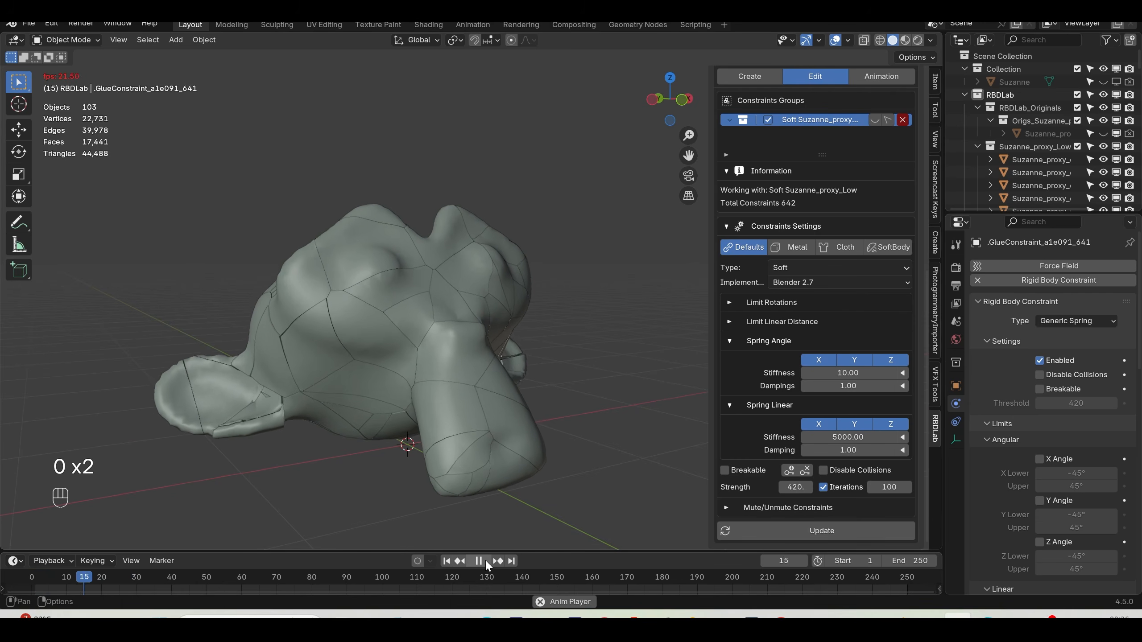
{"action": "left_click", "coordinate": [478, 561]}
{"action": "left_click", "coordinate": [446, 561]}
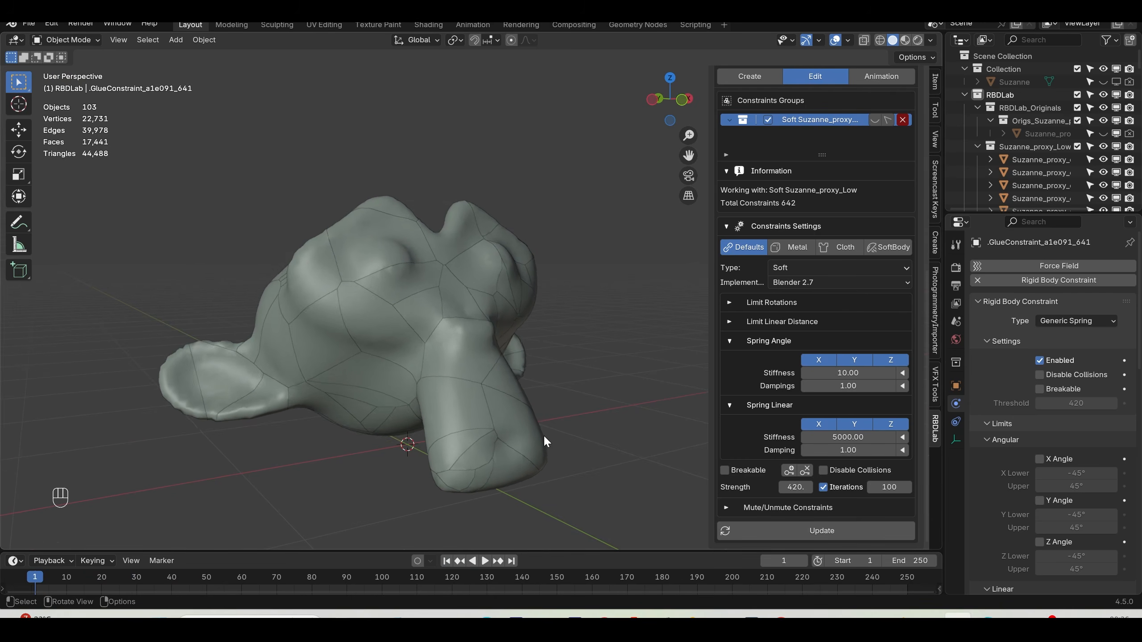
{"action": "middle_click_drag", "start_coordinate": [544, 435], "coordinate": [548, 442]}
{"action": "scroll", "coordinate": [757, 354], "scroll_direction": "up", "scroll_amount": 8}
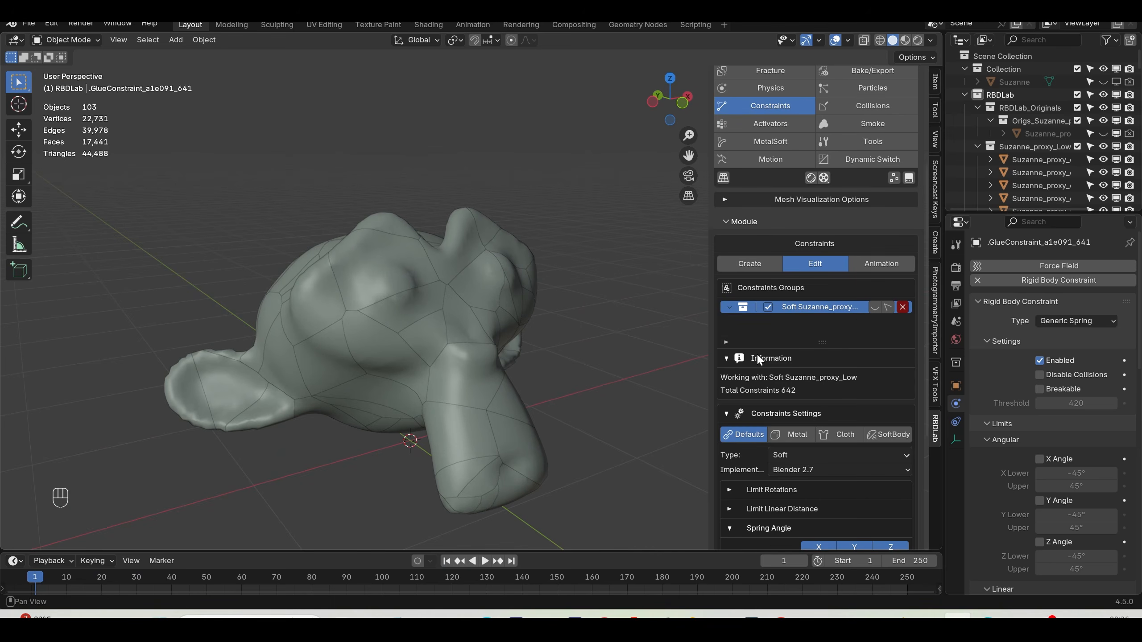
- Play the simulation briefly while viewing the monkey head from the front, and return to frame 1
{"action": "scroll", "coordinate": [725, 445], "scroll_direction": "up", "scroll_amount": 4}
{"action": "middle_click_drag", "start_coordinate": [666, 396], "coordinate": [570, 363]}
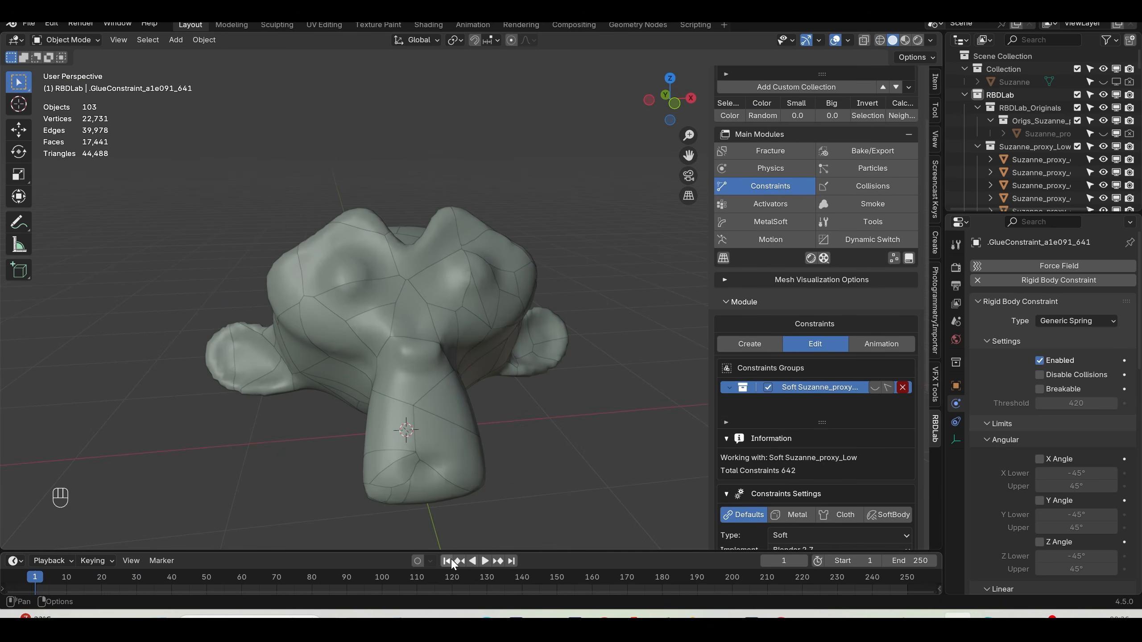
{"action": "left_click", "coordinate": [486, 561]}
{"action": "left_click", "coordinate": [486, 561]}
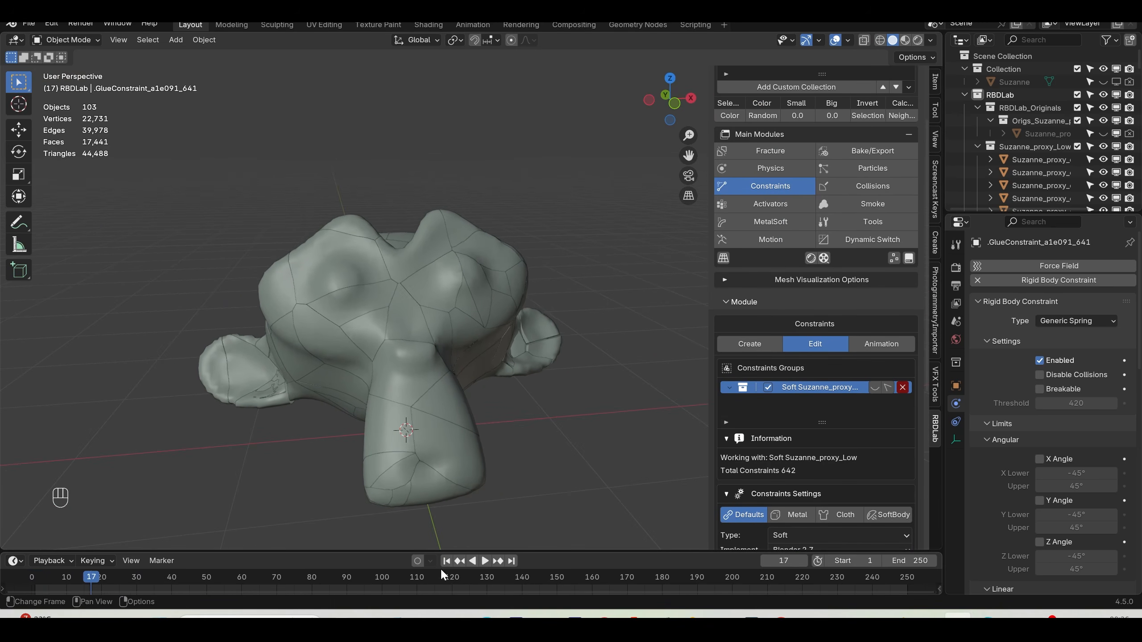
{"action": "left_click", "coordinate": [447, 561]}
{"action": "middle_click_drag", "start_coordinate": [460, 343], "coordinate": [486, 331]}
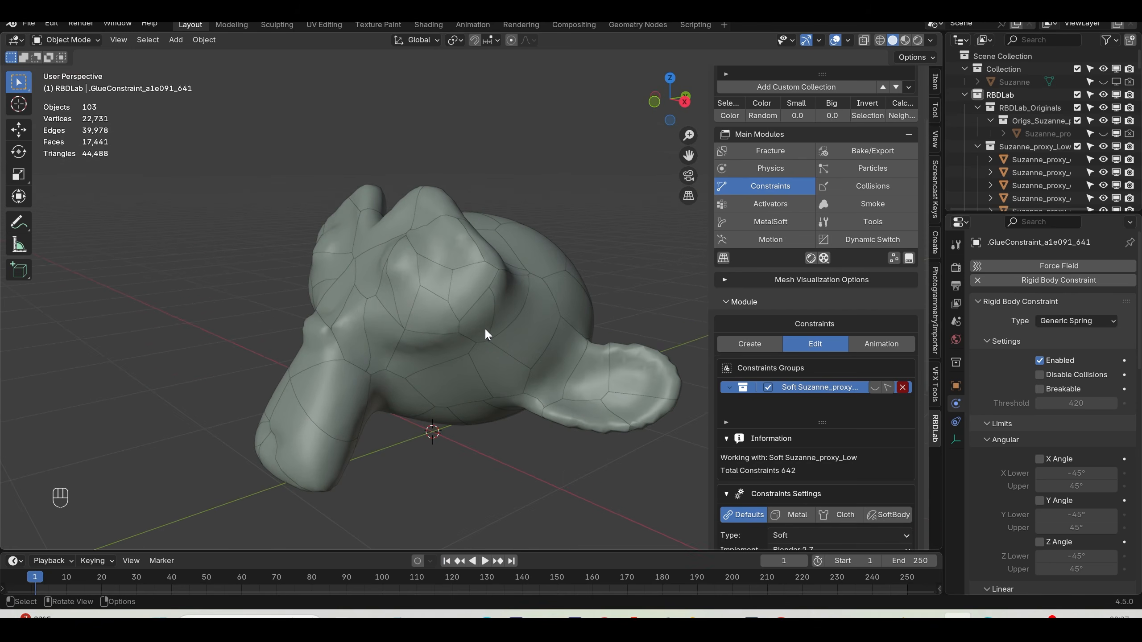
- Add a UV sphere at the 3D cursor under the monkey head, resize it, and shade it smooth
{"action": "scroll", "coordinate": [564, 304], "scroll_direction": "down", "scroll_amount": 6}
{"action": "middle_click_drag", "start_coordinate": [565, 304], "coordinate": [567, 336]}
{"action": "scroll", "coordinate": [571, 317], "scroll_direction": "up", "scroll_amount": 4}
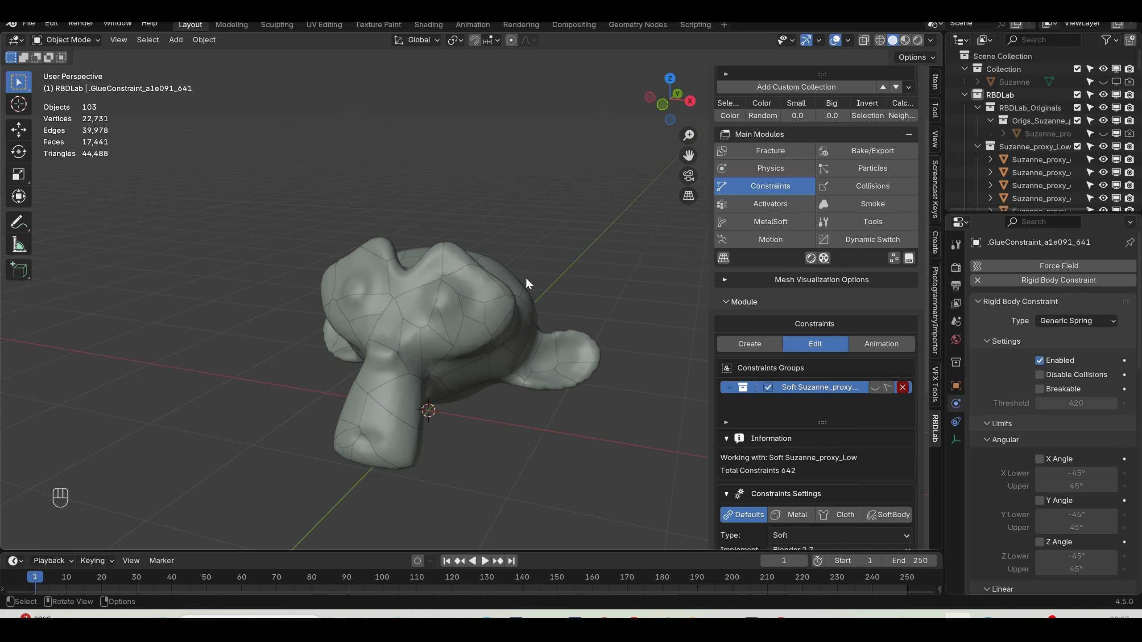
{"action": "key", "text": "shift+a"}
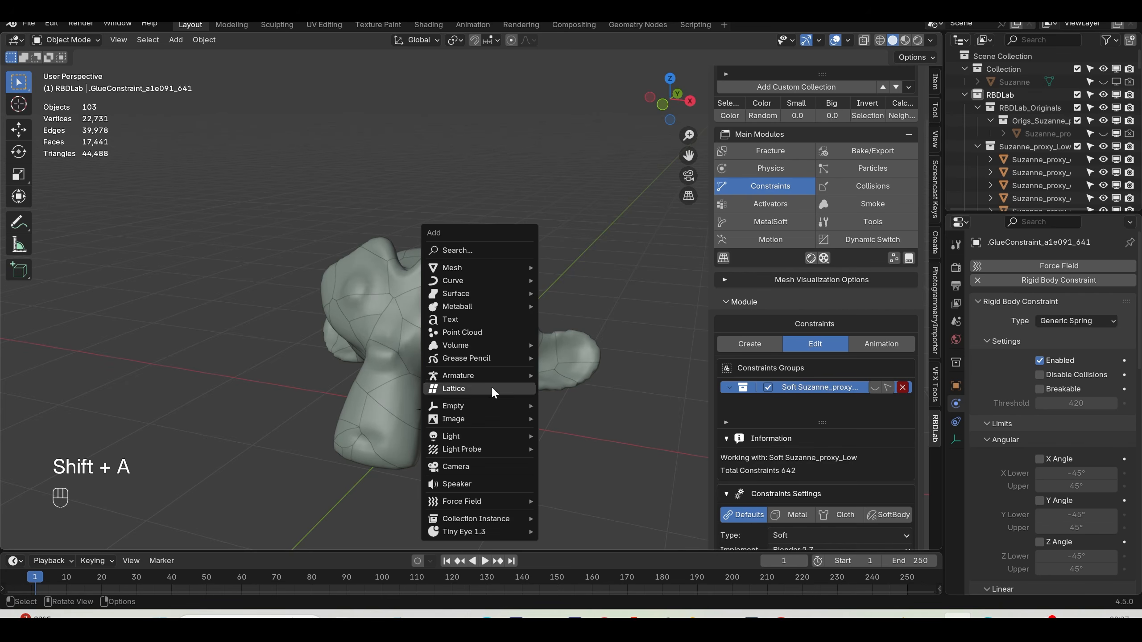
{"action": "mouse_move", "coordinate": [462, 270]}
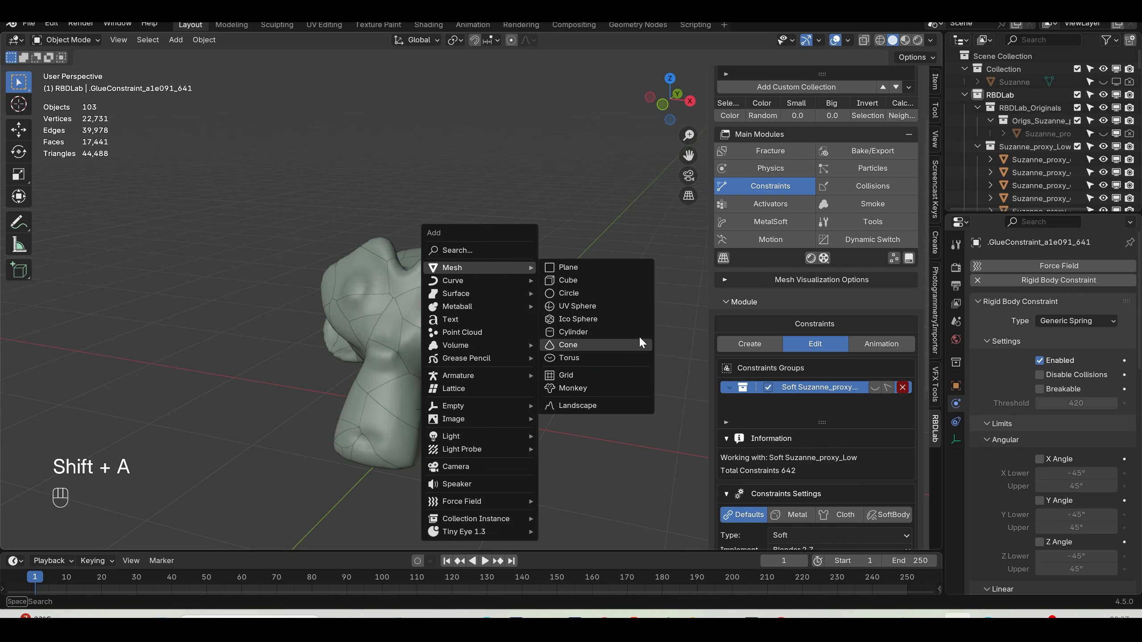
{"action": "left_click", "coordinate": [580, 306]}
{"action": "key", "text": "s"}
{"action": "left_click", "coordinate": [510, 440]}
{"action": "right_click", "coordinate": [473, 407]}
{"action": "left_click", "coordinate": [459, 358]}
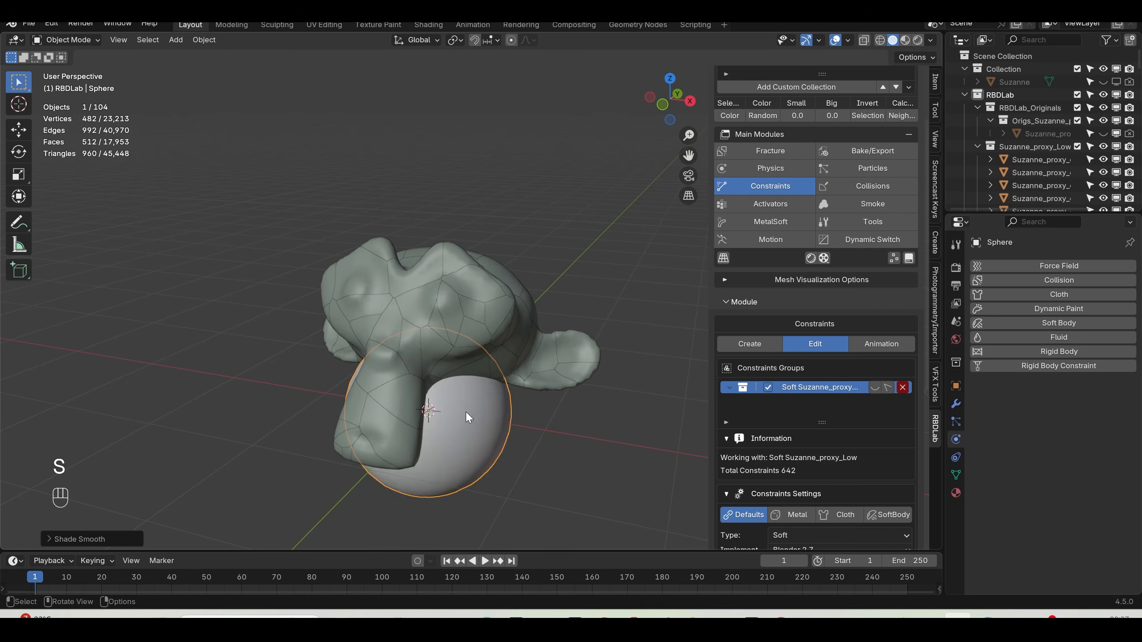
- Shrink the sphere to about half its size and raise it along Z high above the monkey head
{"action": "key", "text": "g"}
{"action": "key", "text": "z"}
{"action": "left_click", "coordinate": [493, 209]}
{"action": "key", "text": "s"}
{"action": "right_click", "coordinate": [499, 195]}
{"action": "key", "text": "s"}
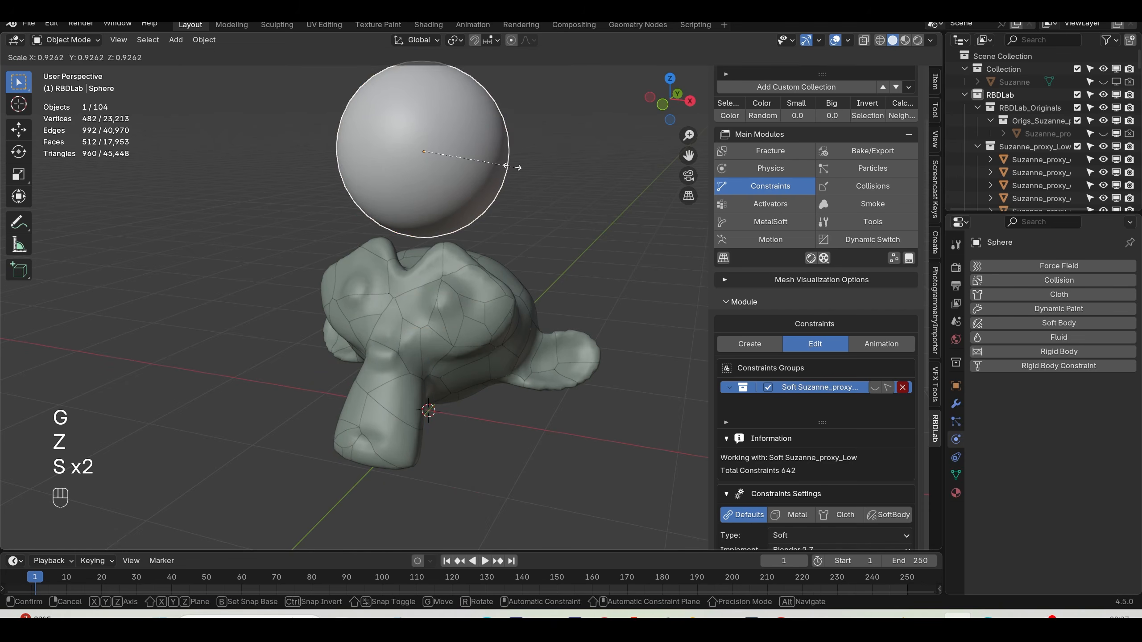
{"action": "left_click", "coordinate": [467, 149]}
{"action": "right_click", "coordinate": [467, 149]}
{"action": "left_click", "coordinate": [467, 149]}
{"action": "scroll", "coordinate": [509, 233], "scroll_direction": "down", "scroll_amount": 4}
{"action": "key", "text": "g"}
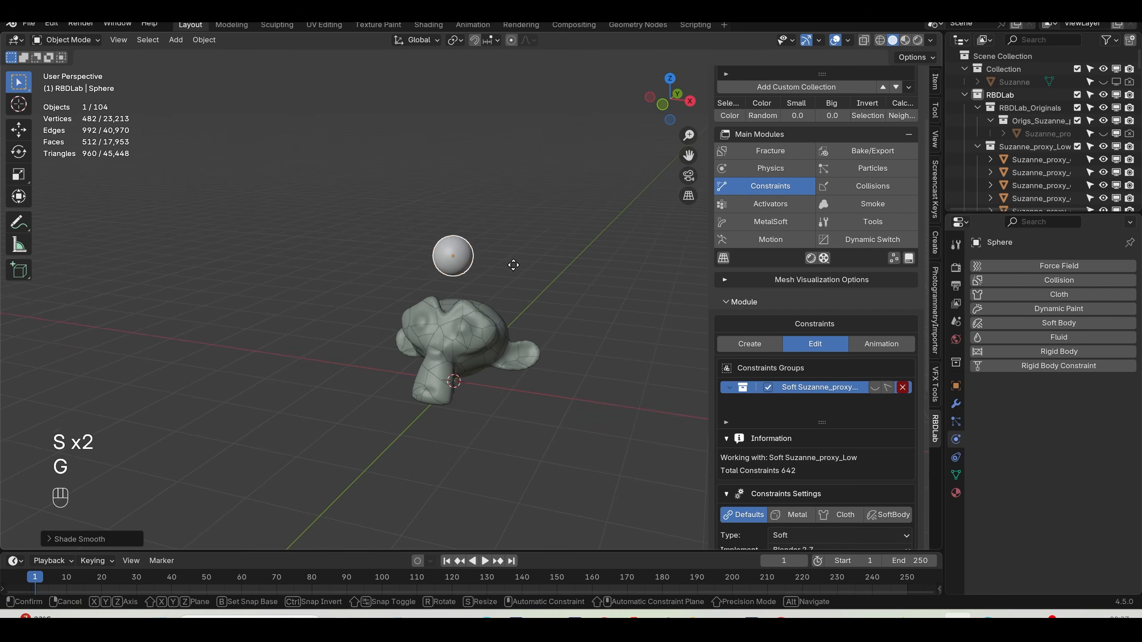
{"action": "key", "text": "z"}
{"action": "left_click", "coordinate": [505, 127]}
- Make the sphere an active rigid body with a mass of 100 kg and a Sphere collision shape
{"action": "left_click", "coordinate": [1036, 350]}
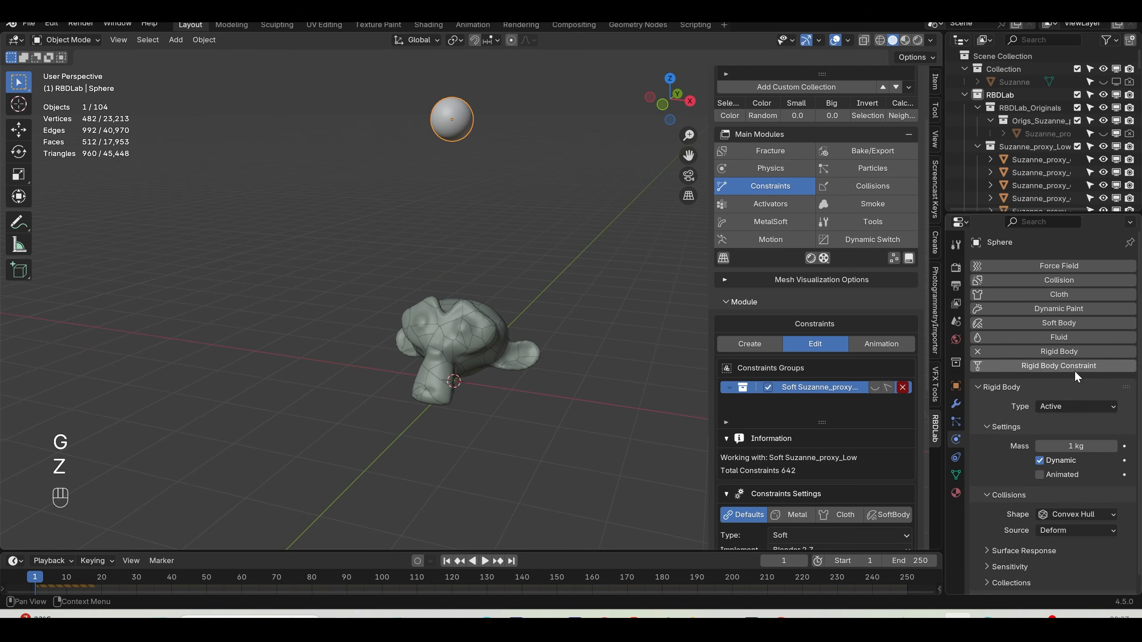
{"action": "left_click", "coordinate": [1067, 447]}
{"action": "type", "text": "10"}
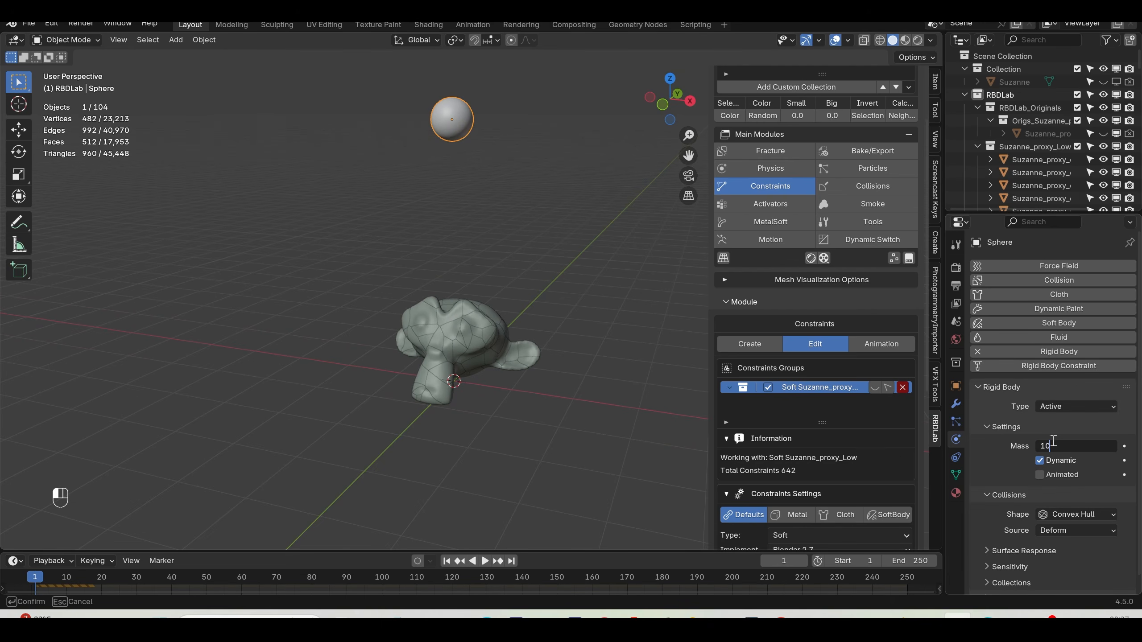
{"action": "type", "text": "0"}
{"action": "key", "text": "Return"}
{"action": "middle_click_drag", "start_coordinate": [491, 170], "coordinate": [477, 198], "text": "shift"}
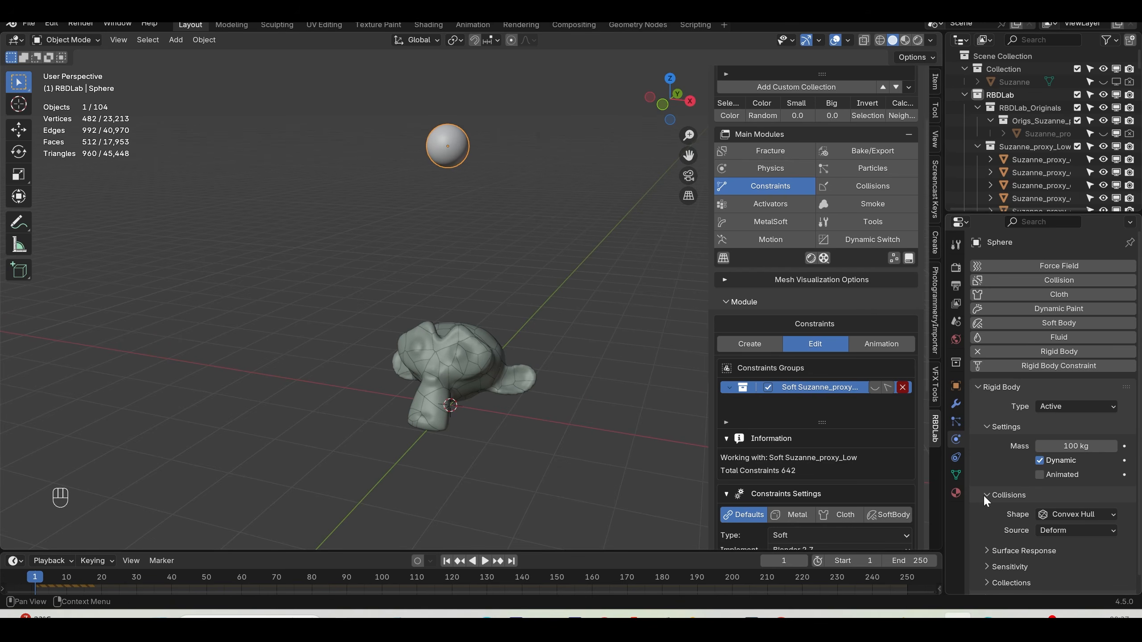
{"action": "left_click", "coordinate": [1073, 516]}
{"action": "left_click", "coordinate": [1059, 415]}
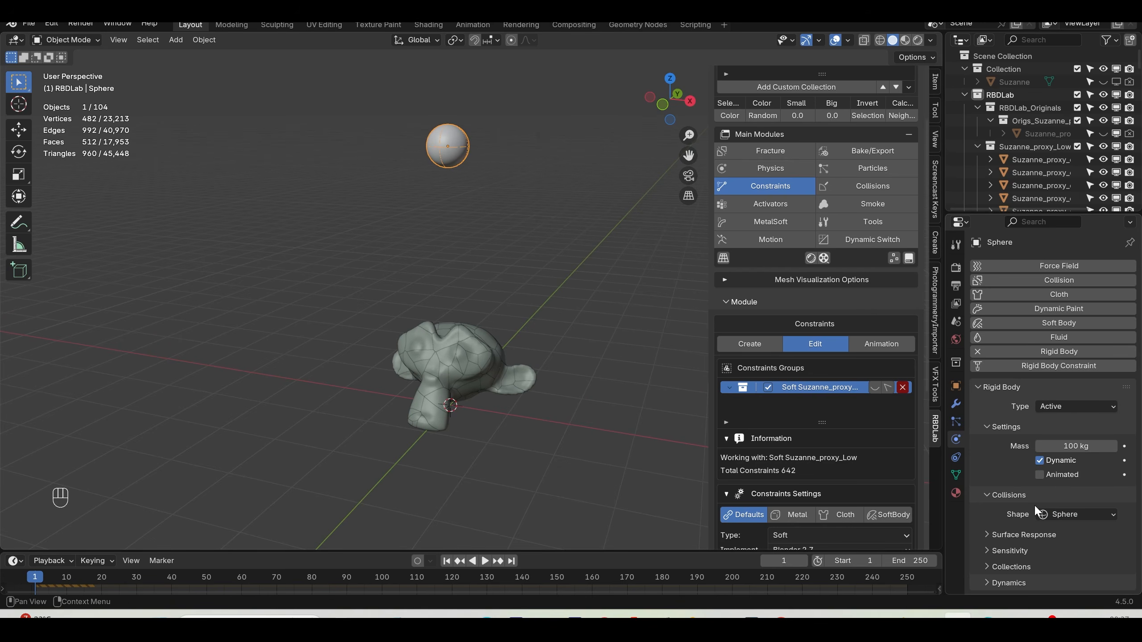
- Play the sphere's drop onto the monkey head, examine the damaged pieces up close, and return to frame 1
{"action": "left_click", "coordinate": [487, 560]}
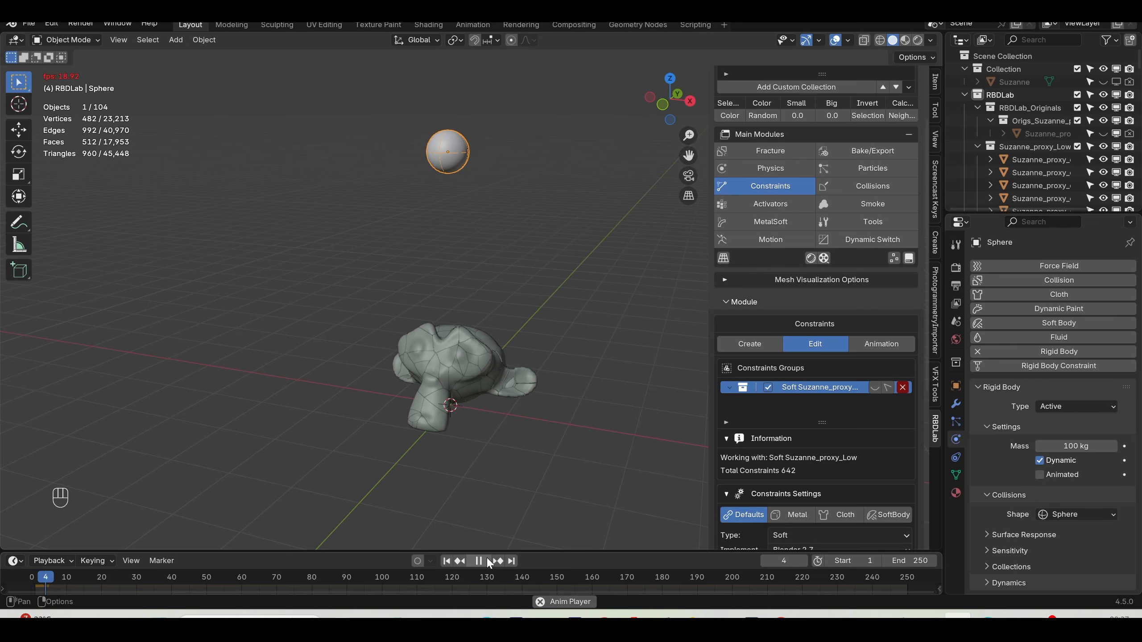
{"action": "middle_click_drag", "start_coordinate": [625, 406], "coordinate": [688, 453]}
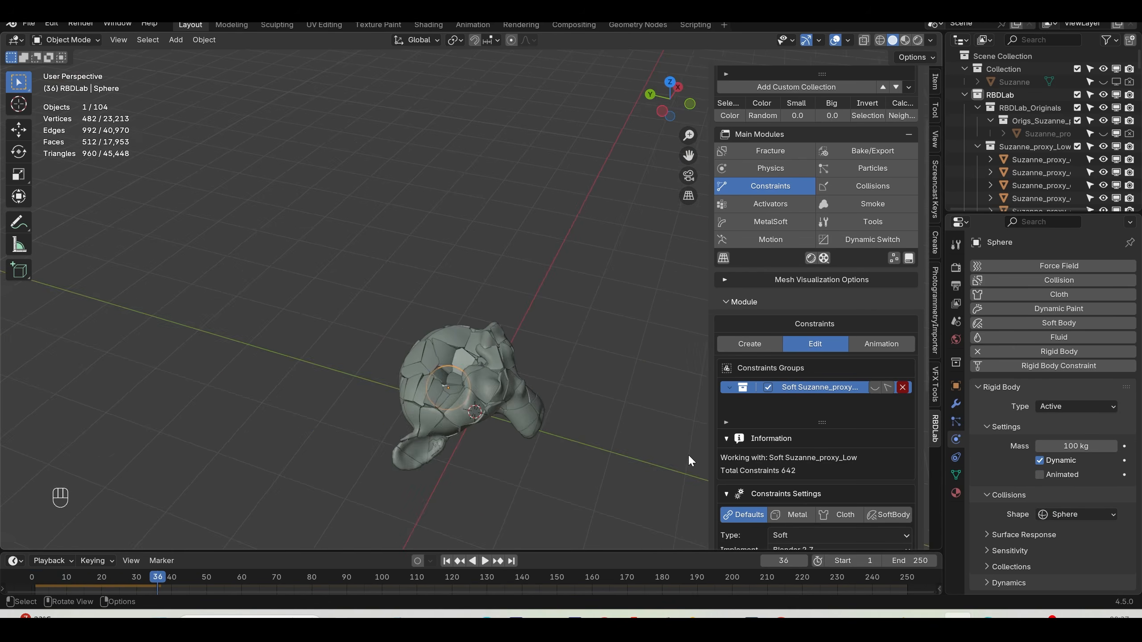
{"action": "scroll", "coordinate": [598, 457], "scroll_direction": "up", "scroll_amount": 3}
{"action": "middle_click_drag", "start_coordinate": [508, 463], "coordinate": [576, 315], "text": "shift"}
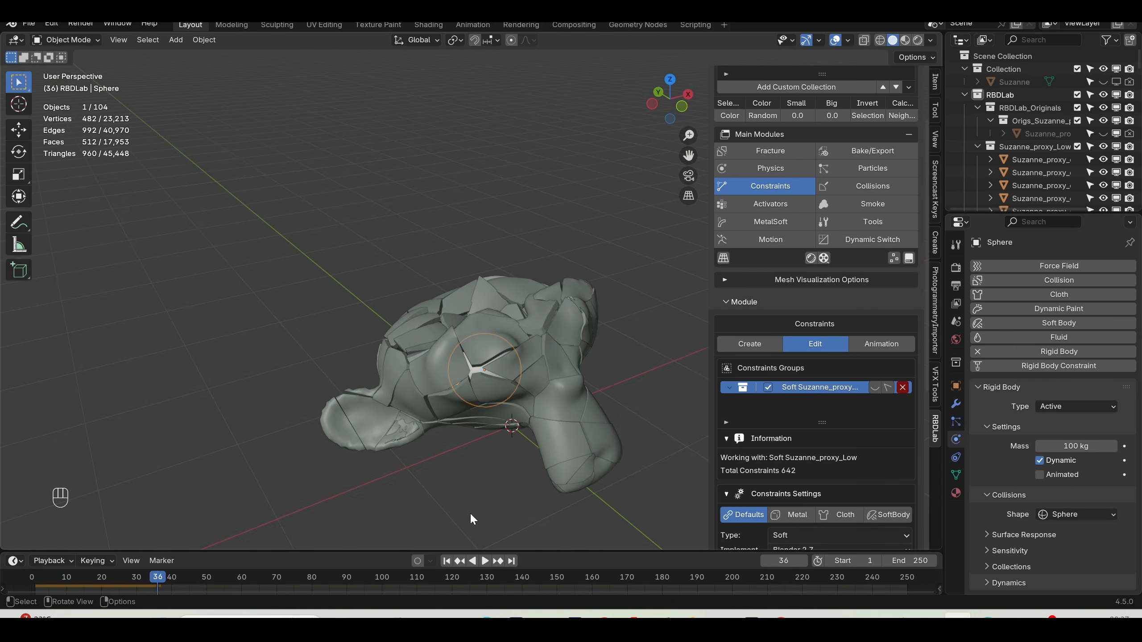
{"action": "left_click", "coordinate": [448, 562]}
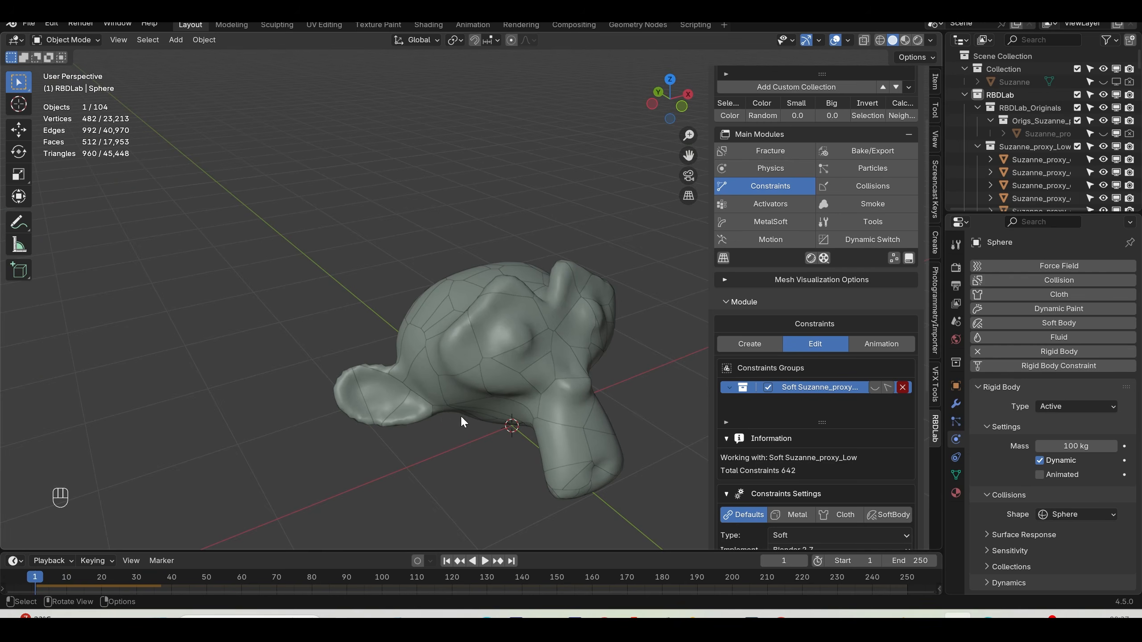
- Replay the sphere's impact several times from a low side view, and return to frame 1
{"action": "middle_click_drag", "start_coordinate": [478, 407], "coordinate": [495, 401]}
{"action": "key", "text": "space"}
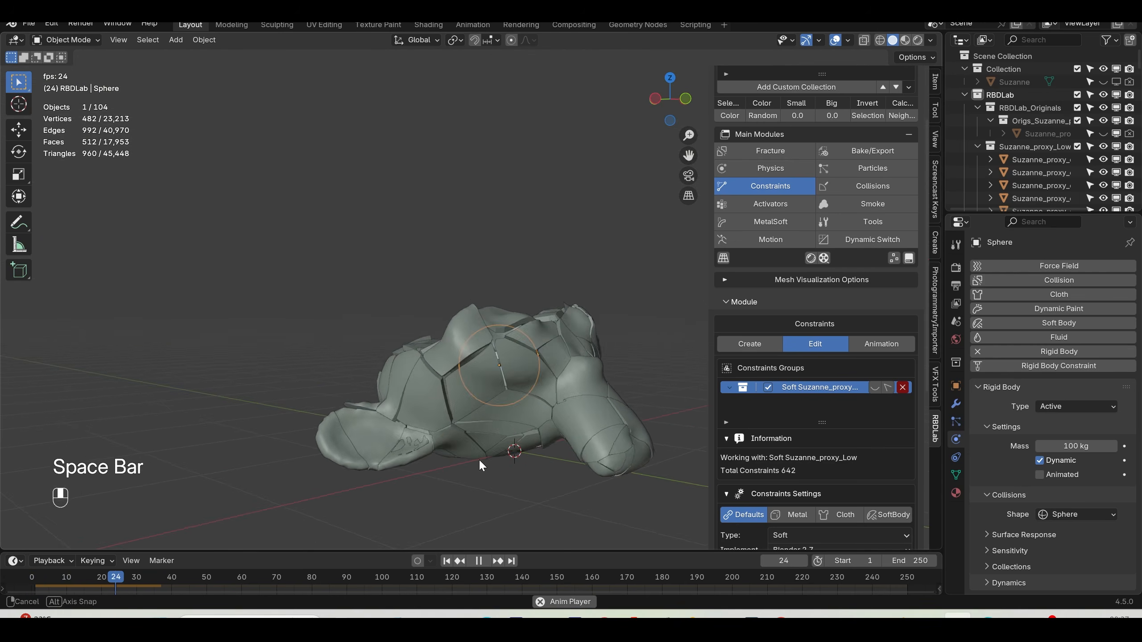
{"action": "left_click", "coordinate": [447, 562]}
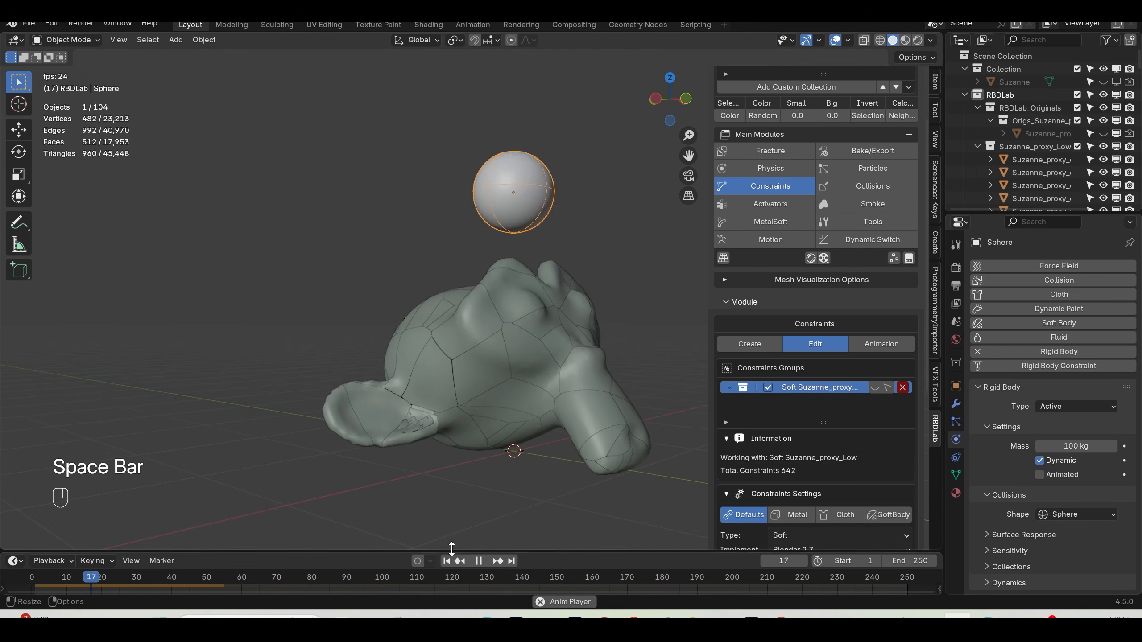
{"action": "key", "text": "space"}
{"action": "left_click", "coordinate": [446, 560]}
{"action": "key", "text": "space"}
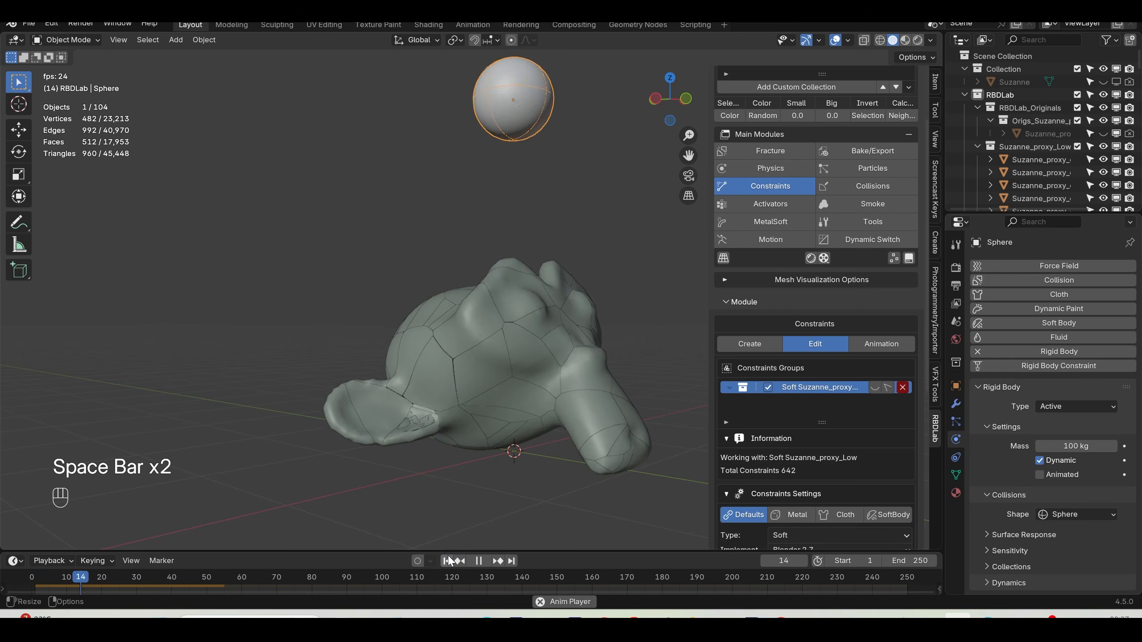
{"action": "key", "text": "space"}
{"action": "left_click", "coordinate": [446, 562]}
- Remove the test sphere, leaving only the fractured monkey head, and save the file
{"action": "middle_click_drag", "start_coordinate": [497, 479], "coordinate": [413, 459]}
{"action": "scroll", "coordinate": [454, 403], "scroll_direction": "down", "scroll_amount": 4}
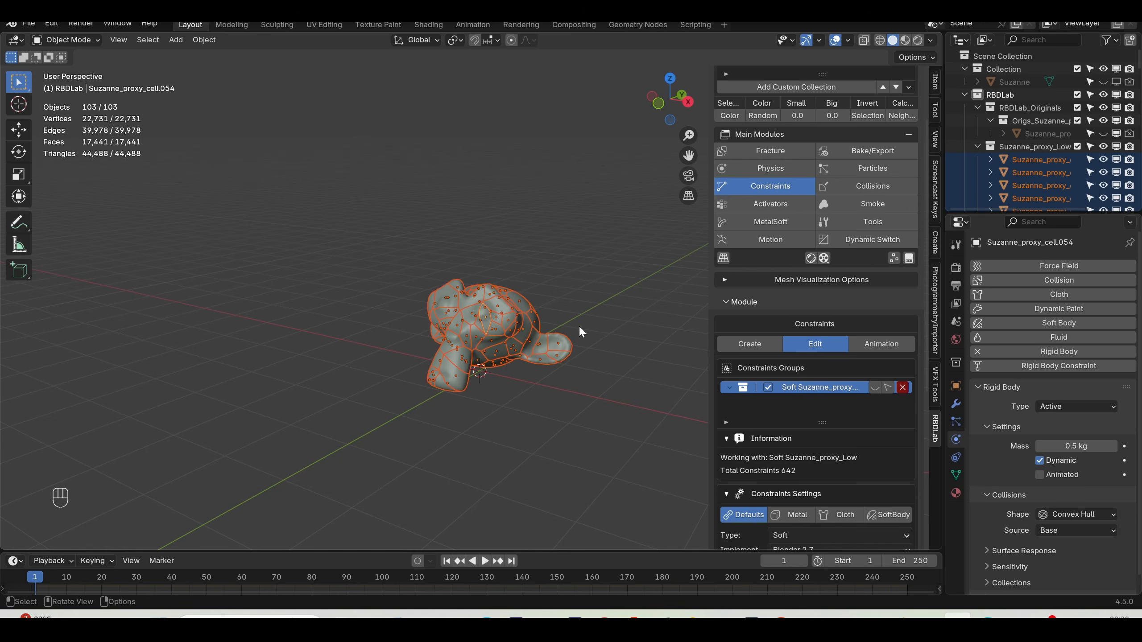
{"action": "middle_click_drag", "start_coordinate": [458, 408], "coordinate": [497, 391]}
{"action": "left_click", "coordinate": [585, 413]}
{"action": "key", "text": "a"}
{"action": "middle_click_drag", "start_coordinate": [401, 259], "coordinate": [542, 450]}
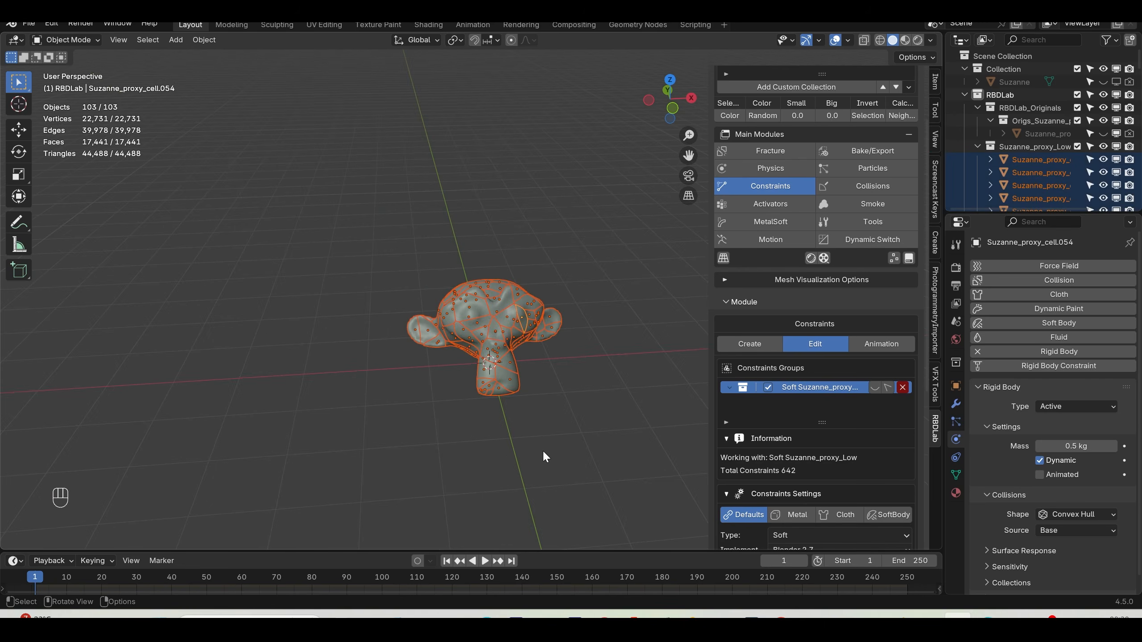
{"action": "mouse_move", "coordinate": [570, 402]}
{"action": "middle_mouse_down"}
{"action": "mouse_move", "coordinate": [520, 399]}
{"action": "mouse_move", "coordinate": [560, 385]}
{"action": "middle_mouse_up"}
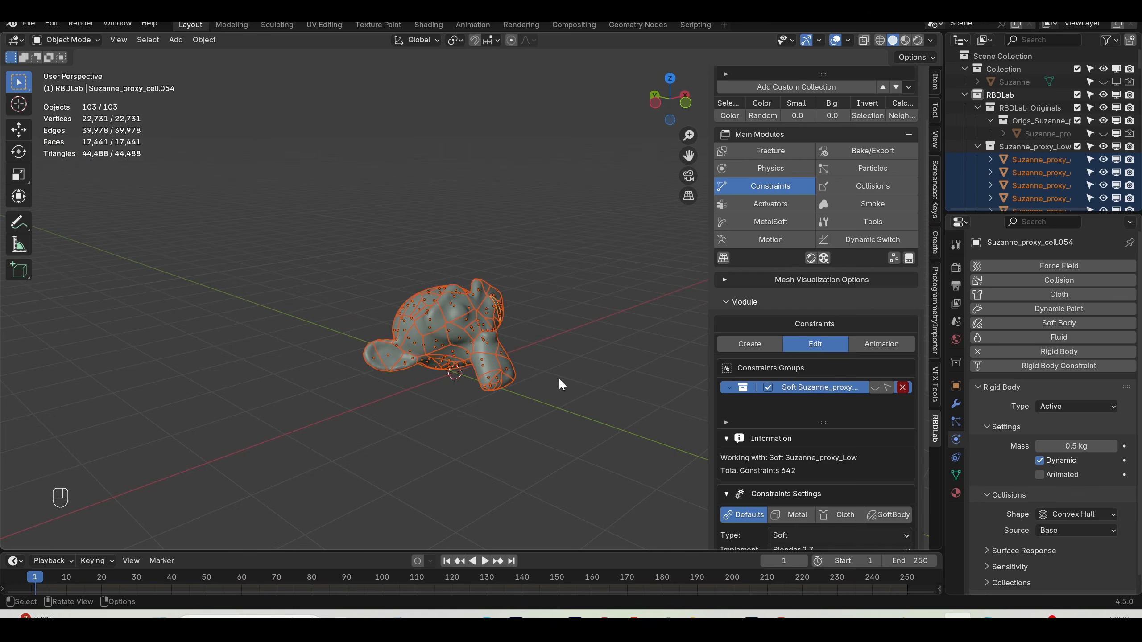
{"action": "left_click", "coordinate": [630, 296]}
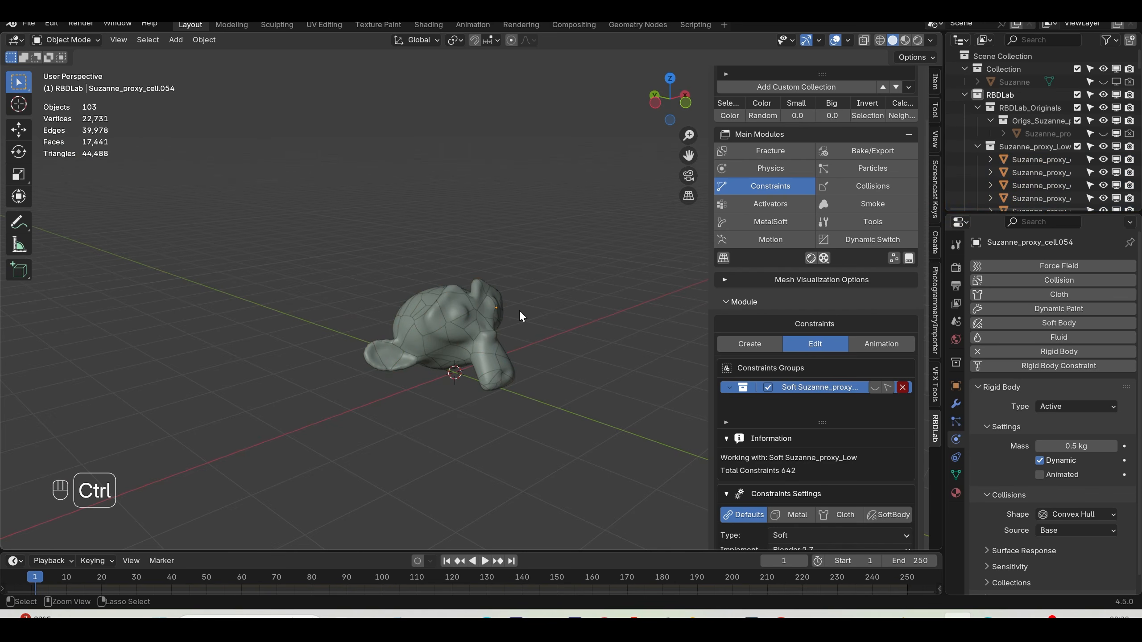
{"action": "key", "text": "ctrl+s"}
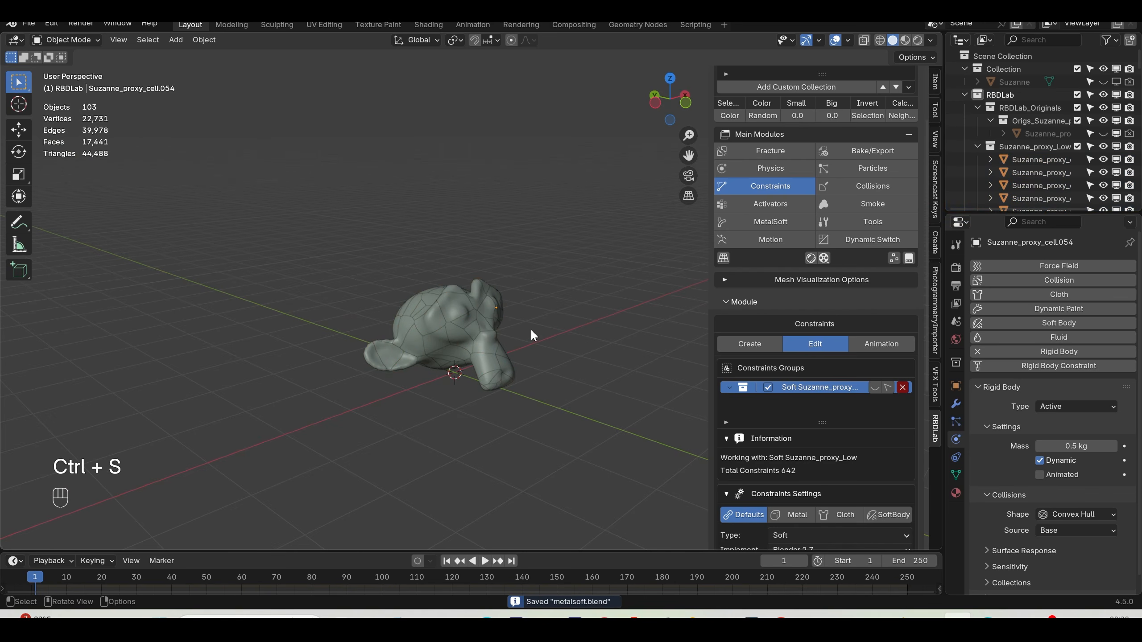
- Select all the fractured head pieces and add a Dynamic activator layer for them with Target Collection as the source
{"action": "left_click_drag", "start_coordinate": [295, 201], "coordinate": [564, 429]}
{"action": "scroll", "coordinate": [681, 316], "scroll_direction": "up", "scroll_amount": 2}
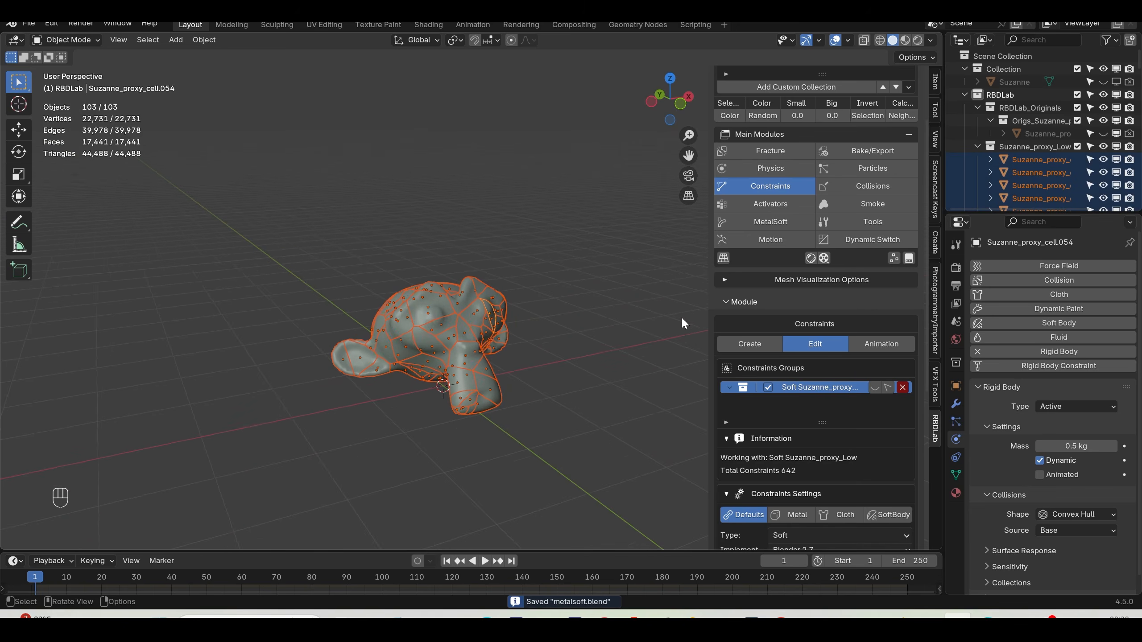
{"action": "left_click", "coordinate": [770, 204]}
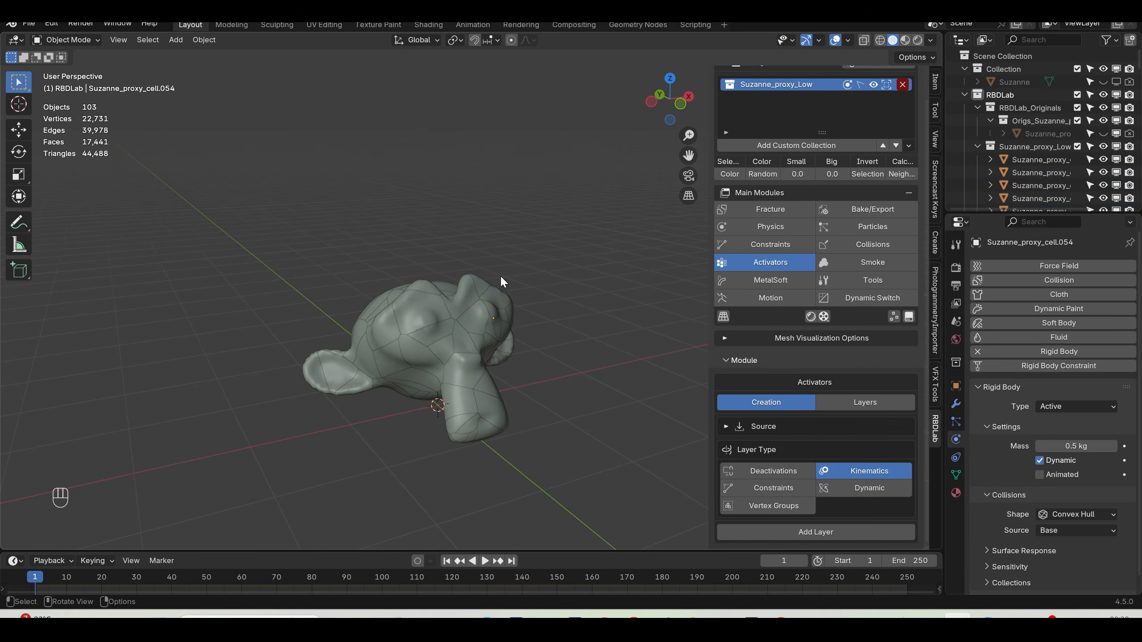
{"action": "left_click", "coordinate": [478, 316]}
{"action": "key", "text": "a"}
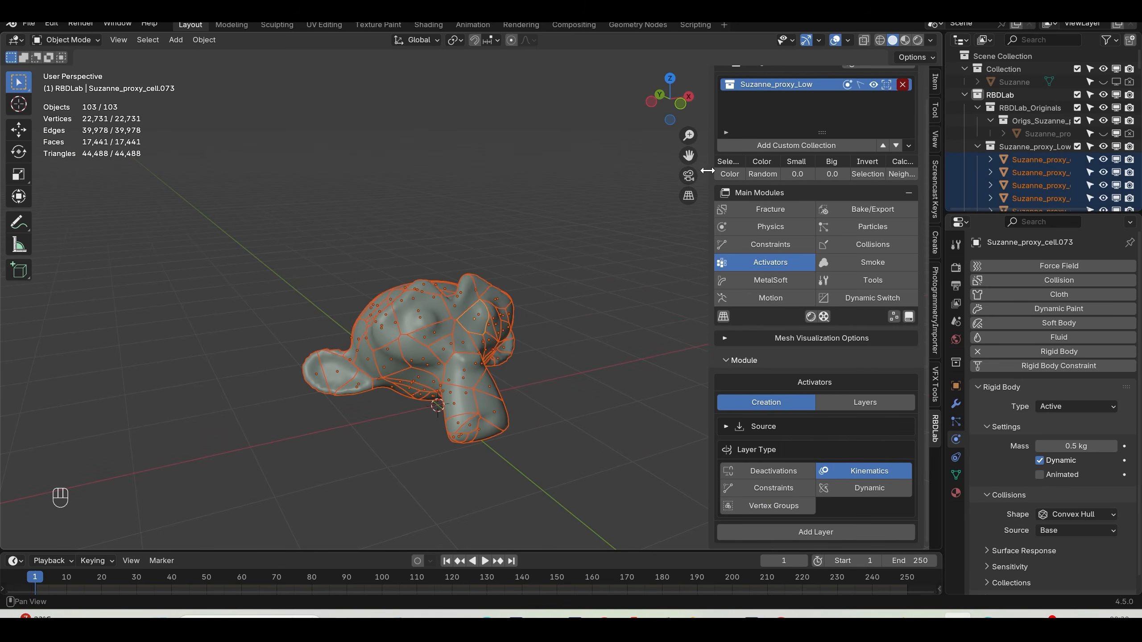
{"action": "left_click_drag", "start_coordinate": [712, 170], "coordinate": [647, 171]}
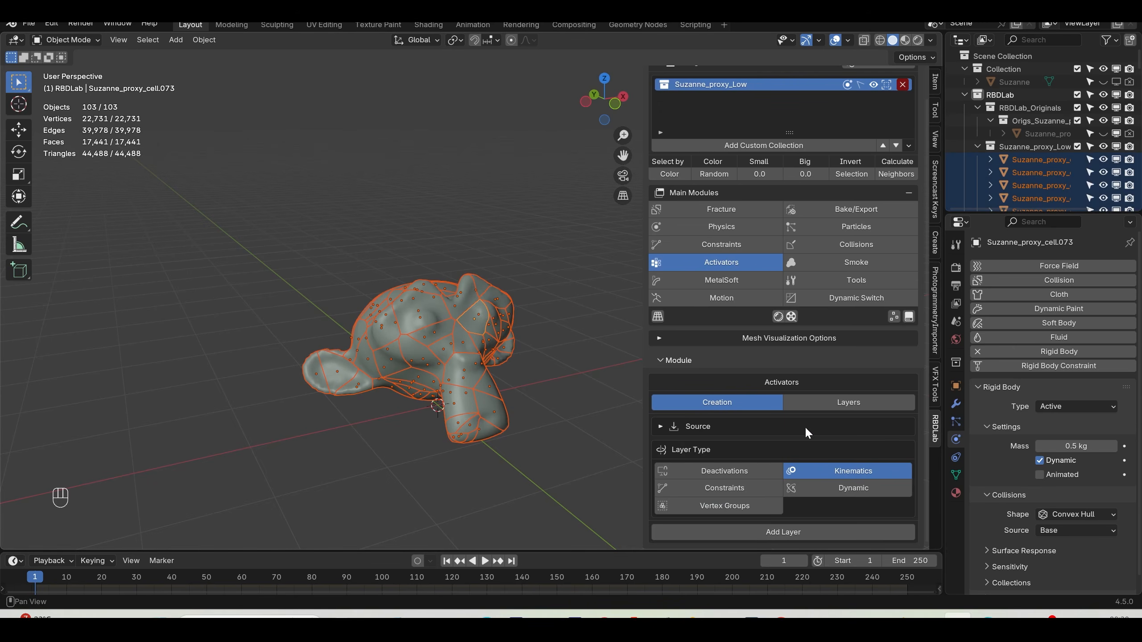
{"action": "left_click", "coordinate": [812, 490]}
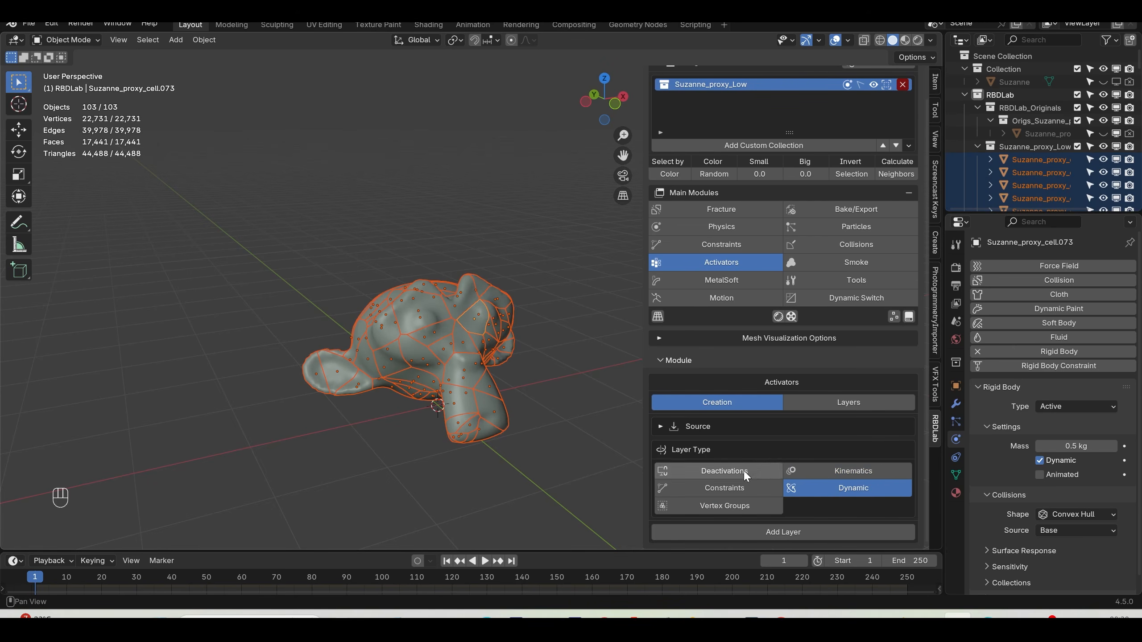
{"action": "left_click", "coordinate": [661, 426]}
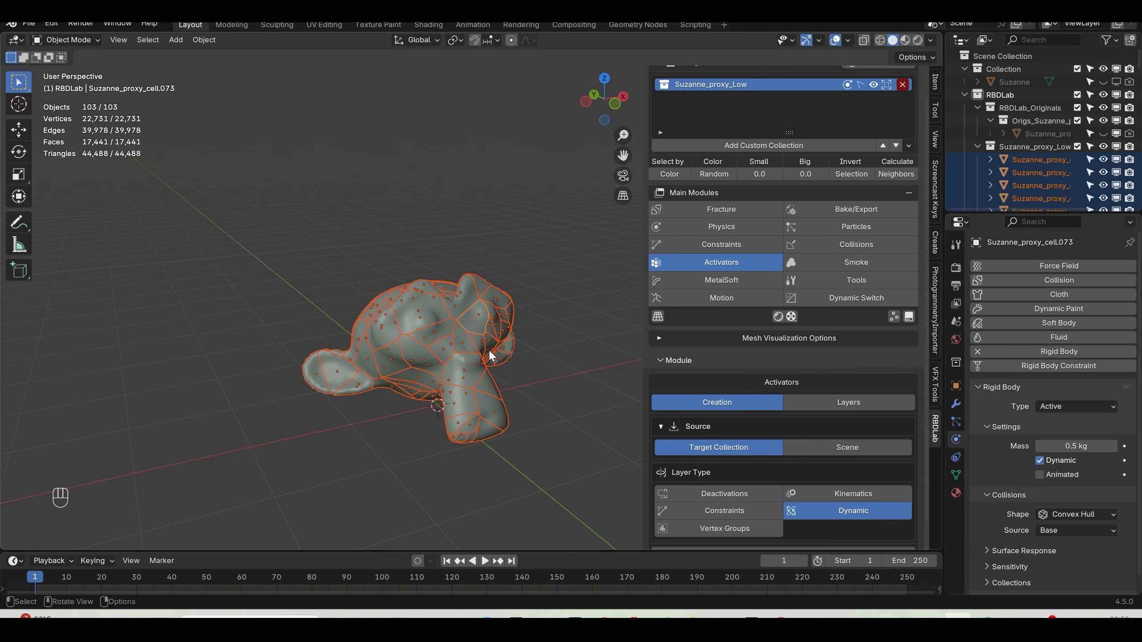
{"action": "scroll", "coordinate": [762, 465], "scroll_direction": "down", "scroll_amount": 2}
{"action": "left_click", "coordinate": [776, 533]}
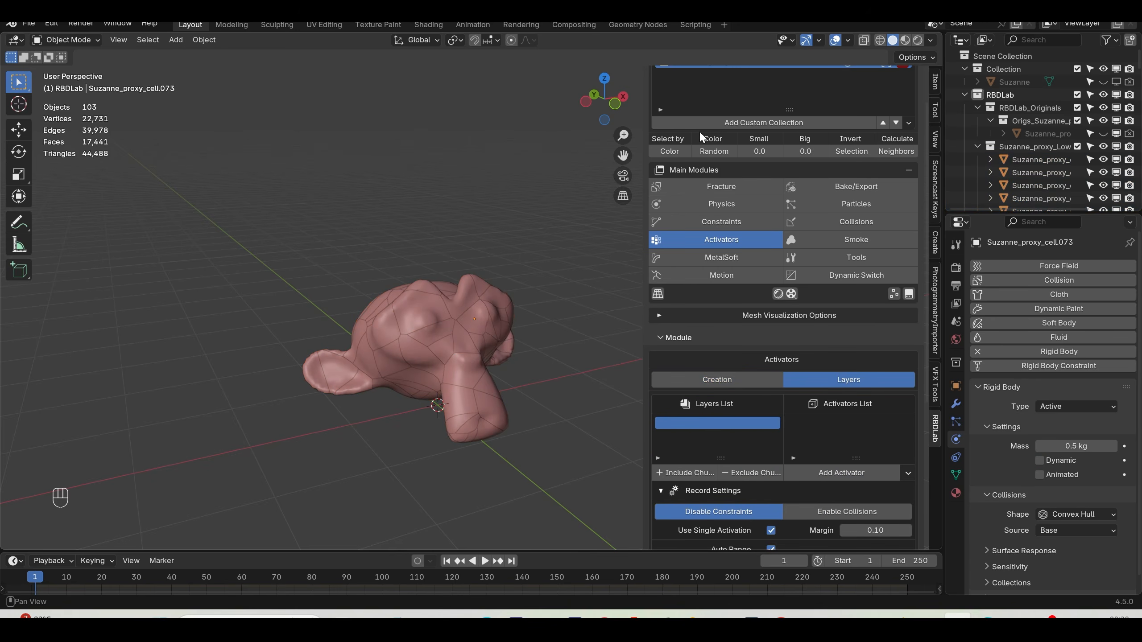
- Play the simulation with the Dynamic activator layer in place, and return to frame 1
{"action": "scroll", "coordinate": [751, 110], "scroll_direction": "up", "scroll_amount": 2}
{"action": "scroll", "coordinate": [765, 332], "scroll_direction": "down", "scroll_amount": 3}
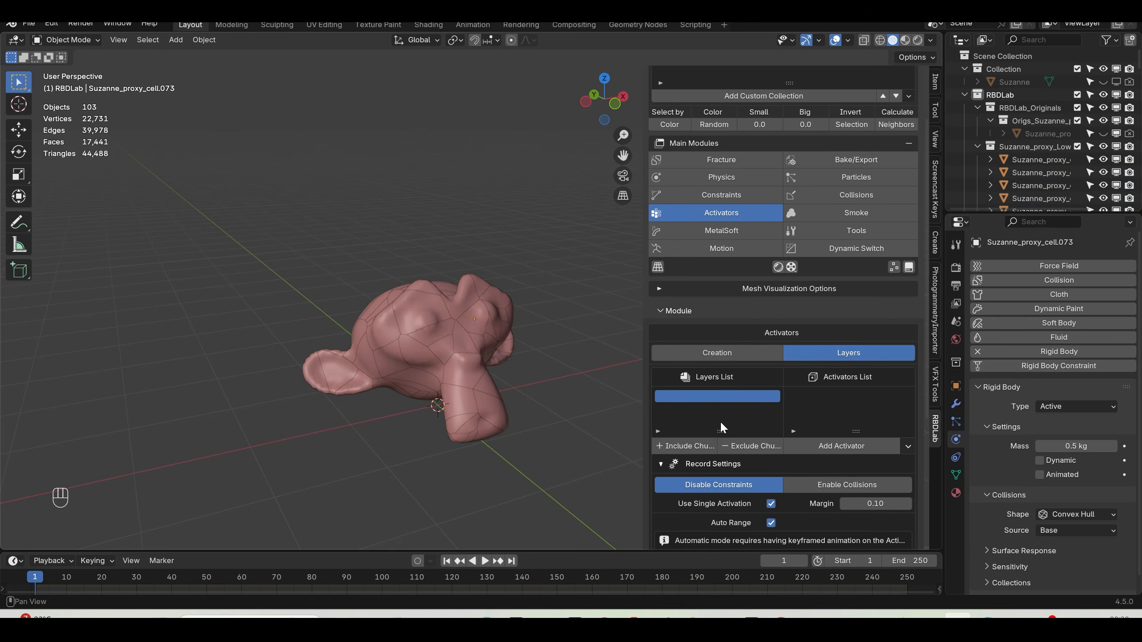
{"action": "left_click", "coordinate": [486, 561]}
{"action": "mouse_move", "coordinate": [482, 529]}
{"action": "middle_mouse_down"}
{"action": "mouse_move", "coordinate": [364, 444]}
{"action": "mouse_move", "coordinate": [421, 454]}
{"action": "mouse_move", "coordinate": [475, 531]}
{"action": "middle_mouse_up"}
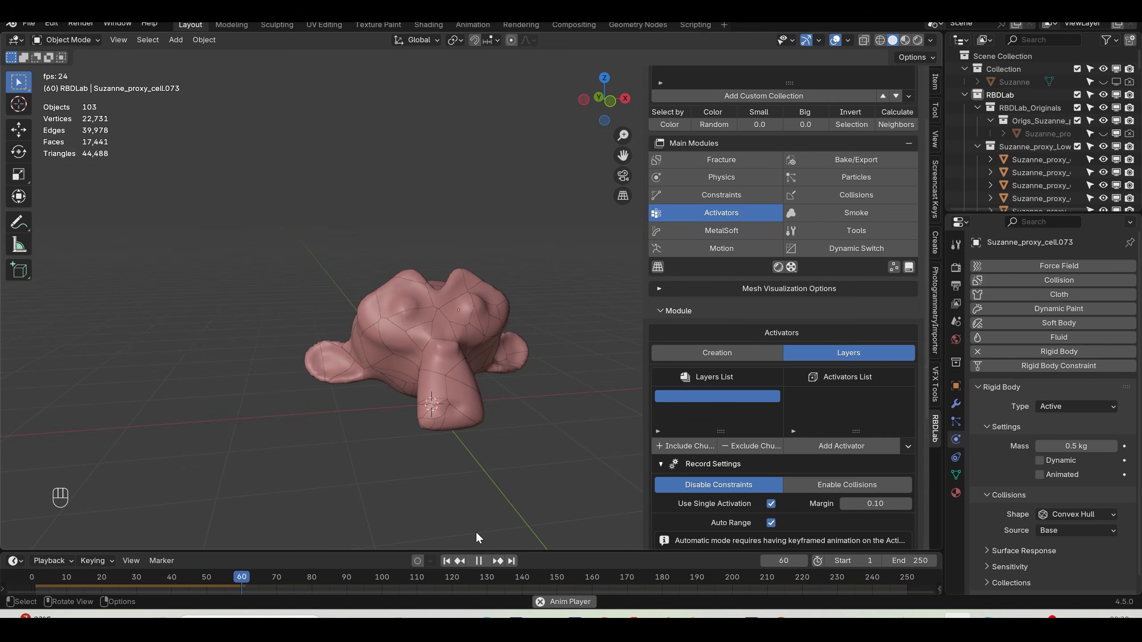
{"action": "left_click", "coordinate": [478, 561]}
{"action": "left_click", "coordinate": [447, 561]}
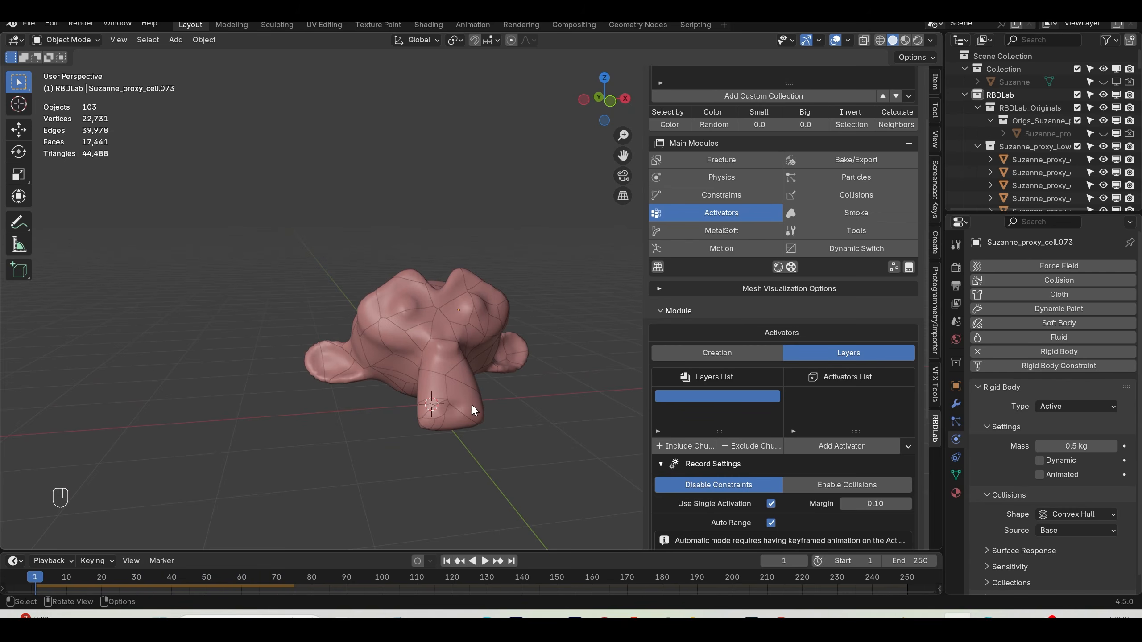
- Add a UV sphere, scale it down, and raise it straight up along Z to float well above the fractured monkey head
{"action": "key", "text": "shift+a"}
{"action": "mouse_move", "coordinate": [475, 285]}
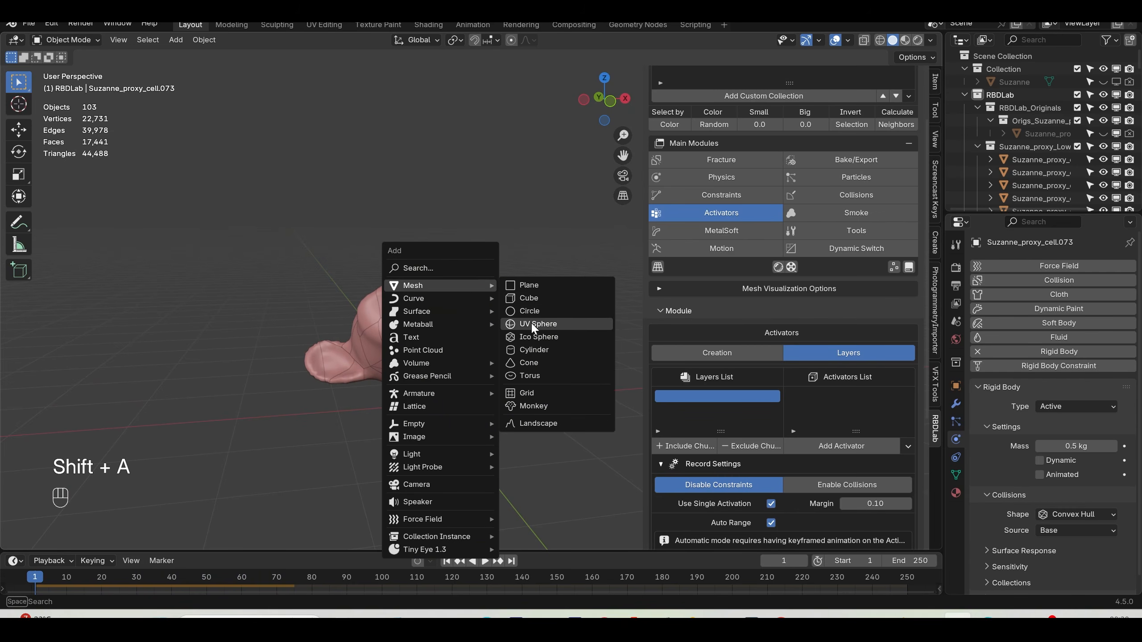
{"action": "left_click", "coordinate": [541, 323]}
{"action": "key", "text": "s"}
{"action": "left_click", "coordinate": [512, 357]}
{"action": "key", "text": "g"}
{"action": "key", "text": "z"}
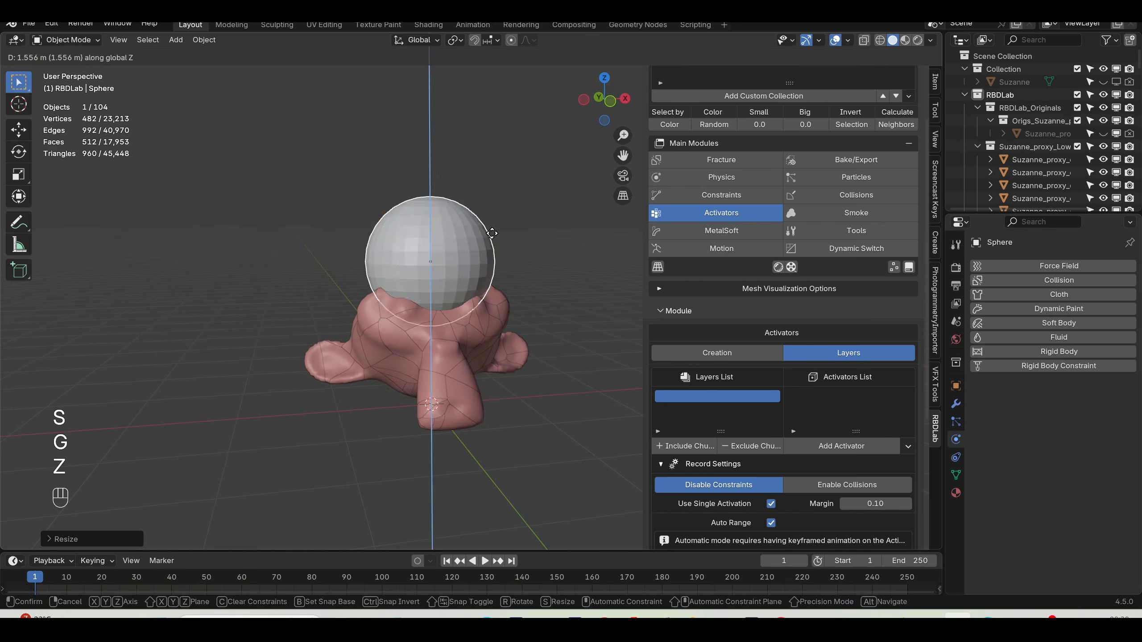
{"action": "left_click", "coordinate": [473, 187]}
{"action": "right_click", "coordinate": [474, 187]}
{"action": "left_click", "coordinate": [474, 188]}
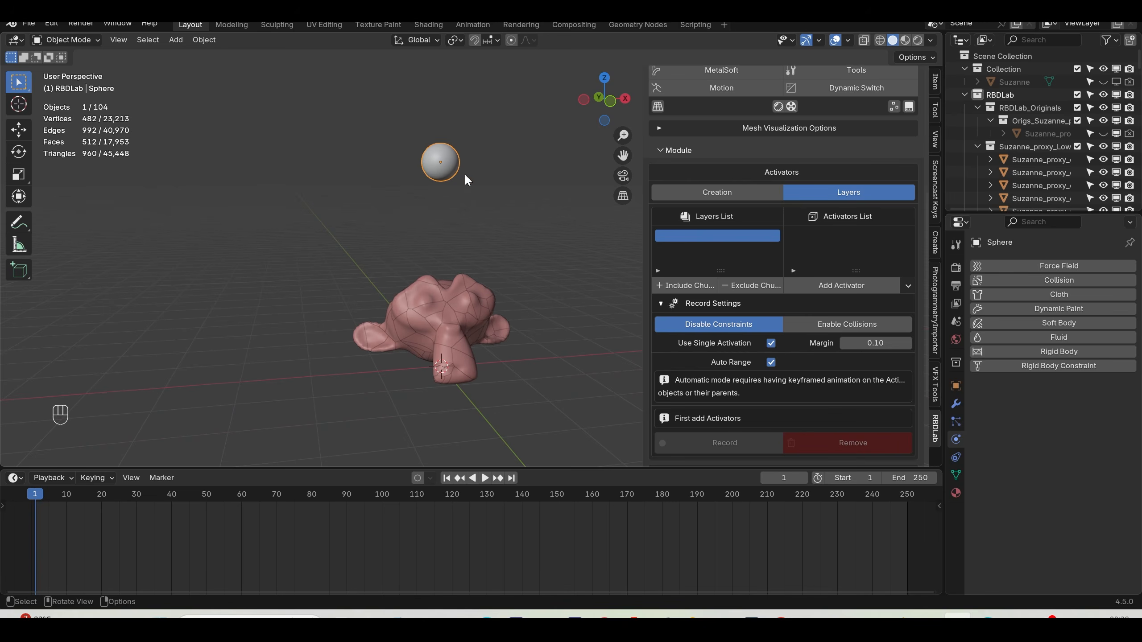
- Record a freehand keyframe animation of the sphere passing through the head and back up, using auto keying during playback
{"action": "left_click", "coordinate": [417, 478]}
{"action": "left_click", "coordinate": [484, 478]}
{"action": "key", "text": "g"}
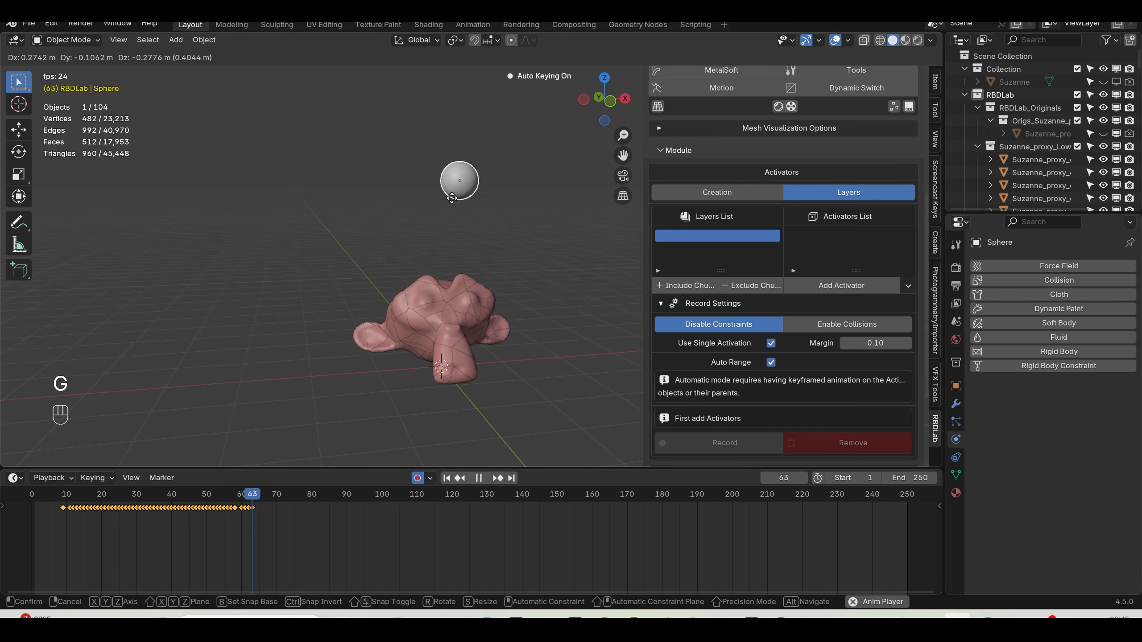
{"action": "left_click", "coordinate": [452, 161]}
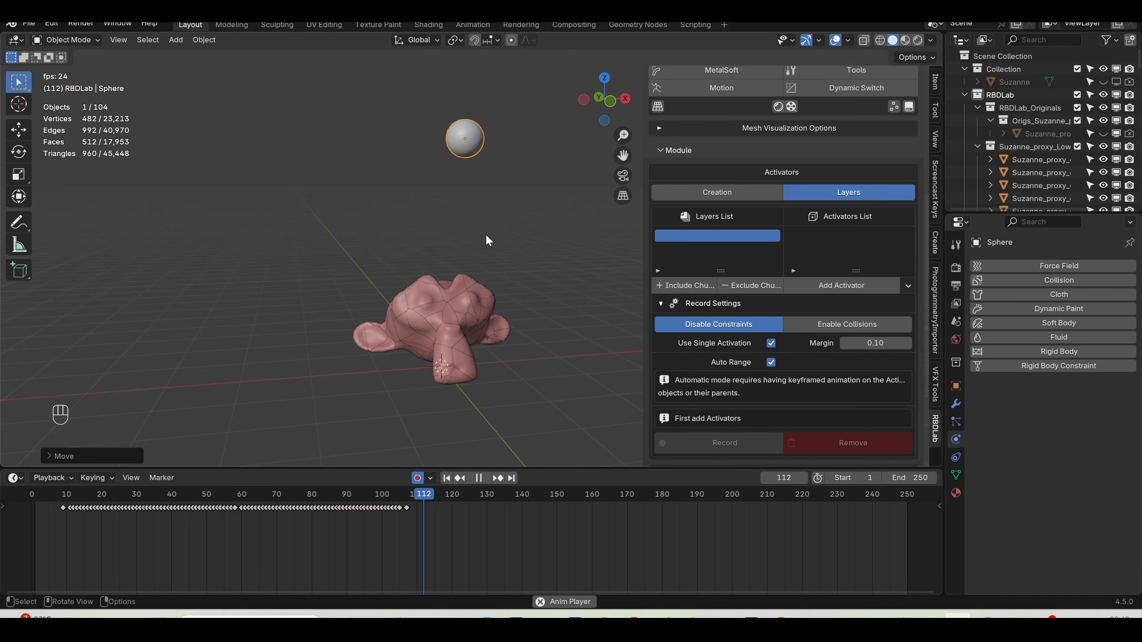
- Replay the sphere's recorded motion from frame 1 and turn auto keying off
{"action": "left_click", "coordinate": [479, 478]}
{"action": "left_click", "coordinate": [446, 478]}
{"action": "key", "text": "space"}
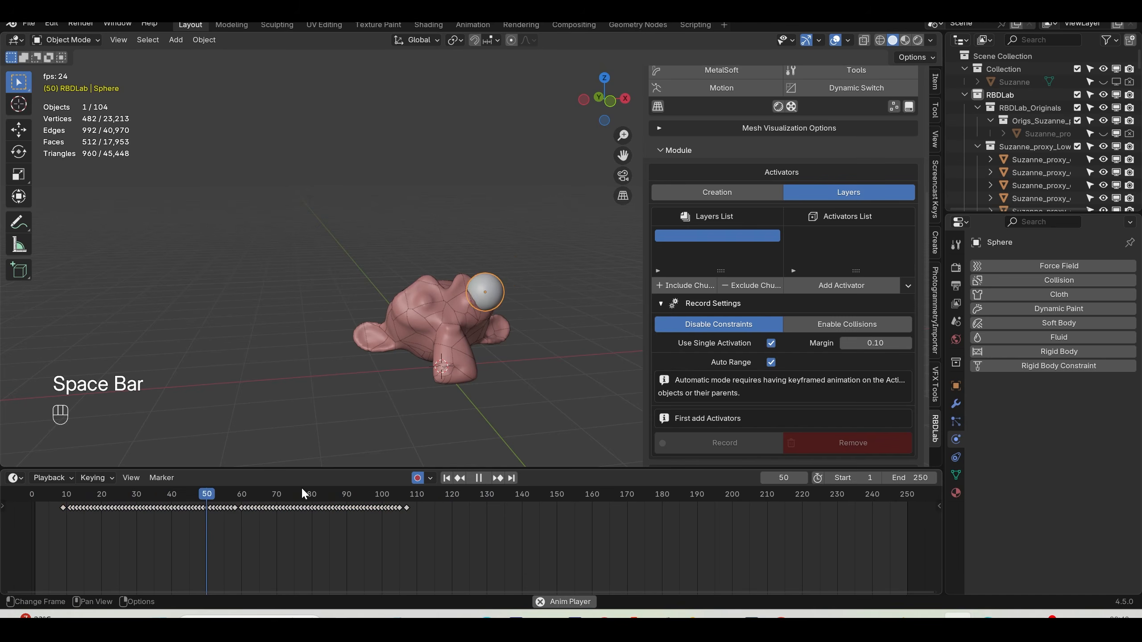
{"action": "key", "text": "space"}
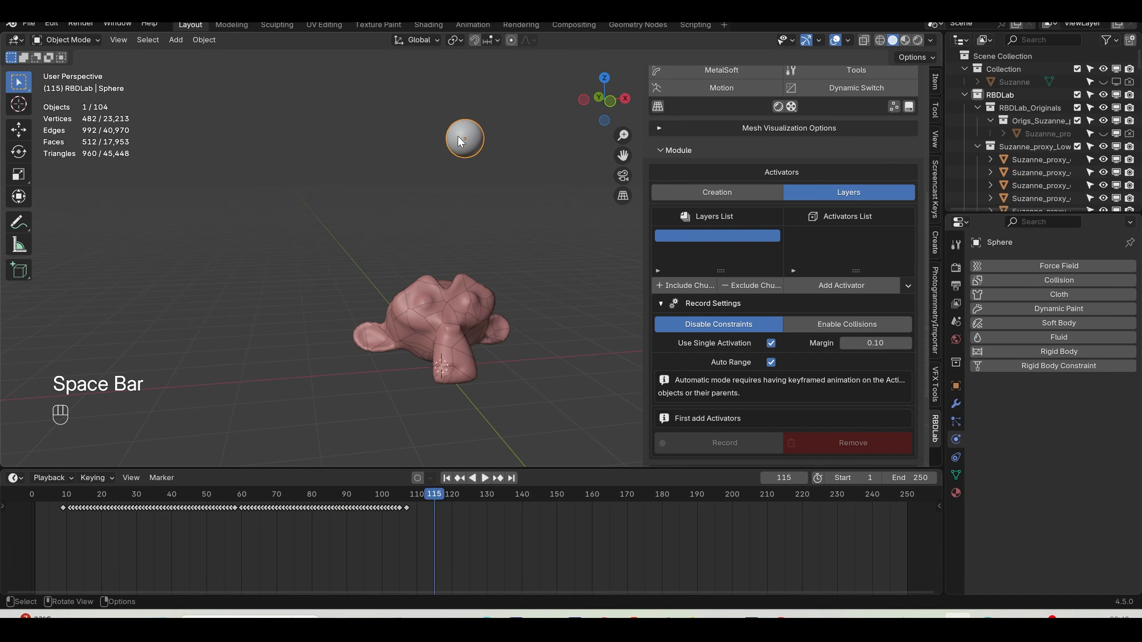
- Add a Sphere activator for the animated sphere, and record its activation into the Dynamic layer from frame 1
{"action": "left_click", "coordinate": [863, 290]}
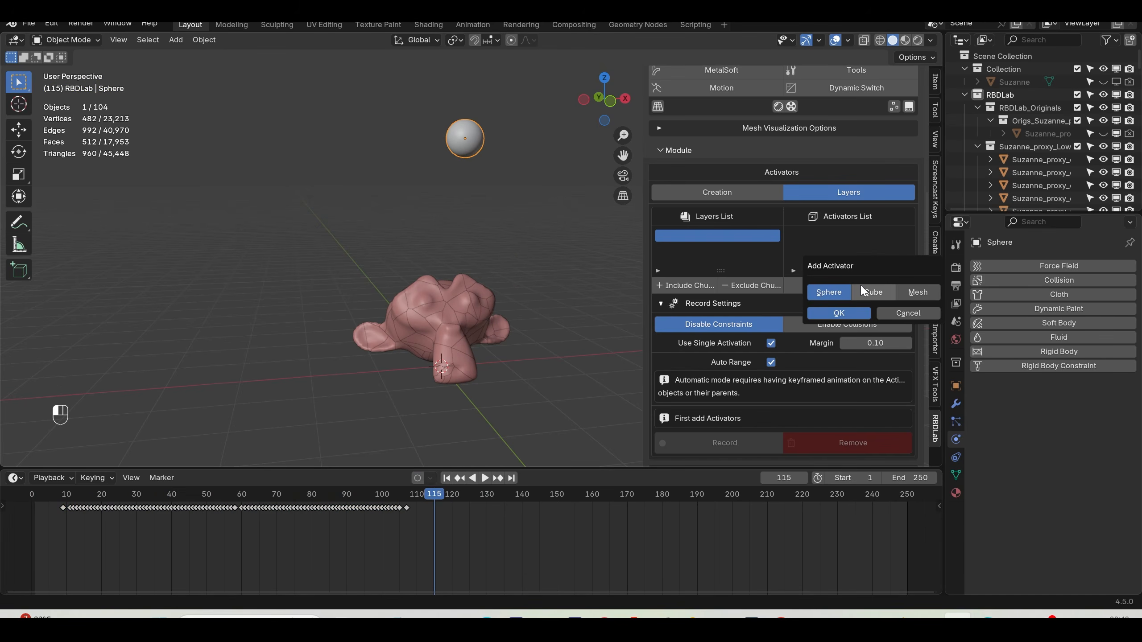
{"action": "left_click", "coordinate": [839, 314]}
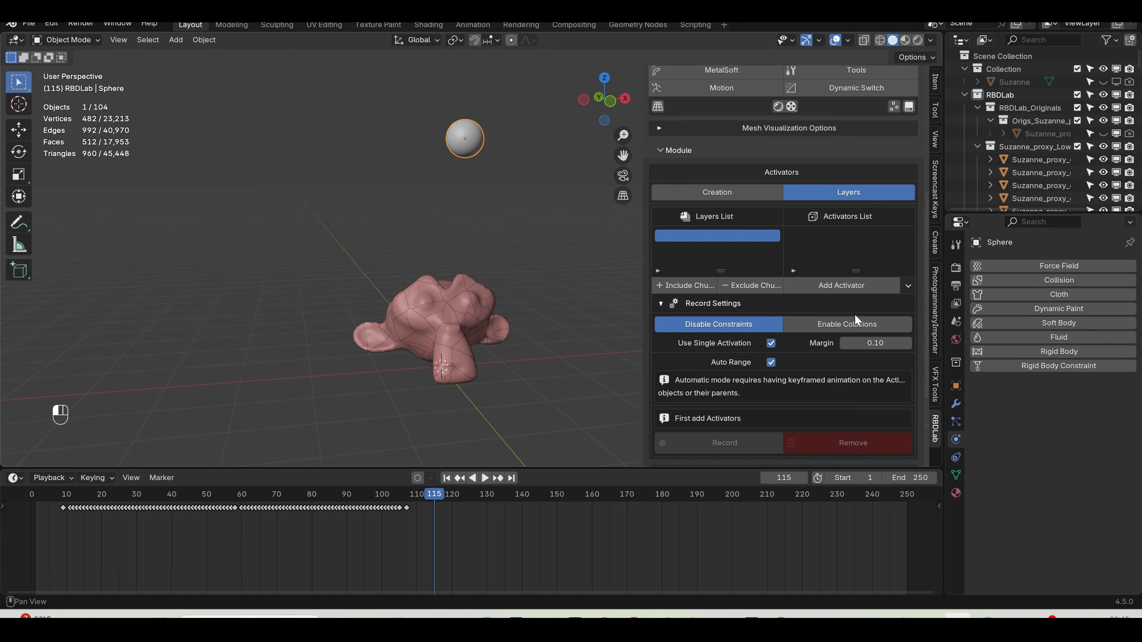
{"action": "left_click", "coordinate": [447, 478]}
{"action": "key", "text": "space"}
{"action": "key", "text": "space"}
{"action": "key", "text": "space"}
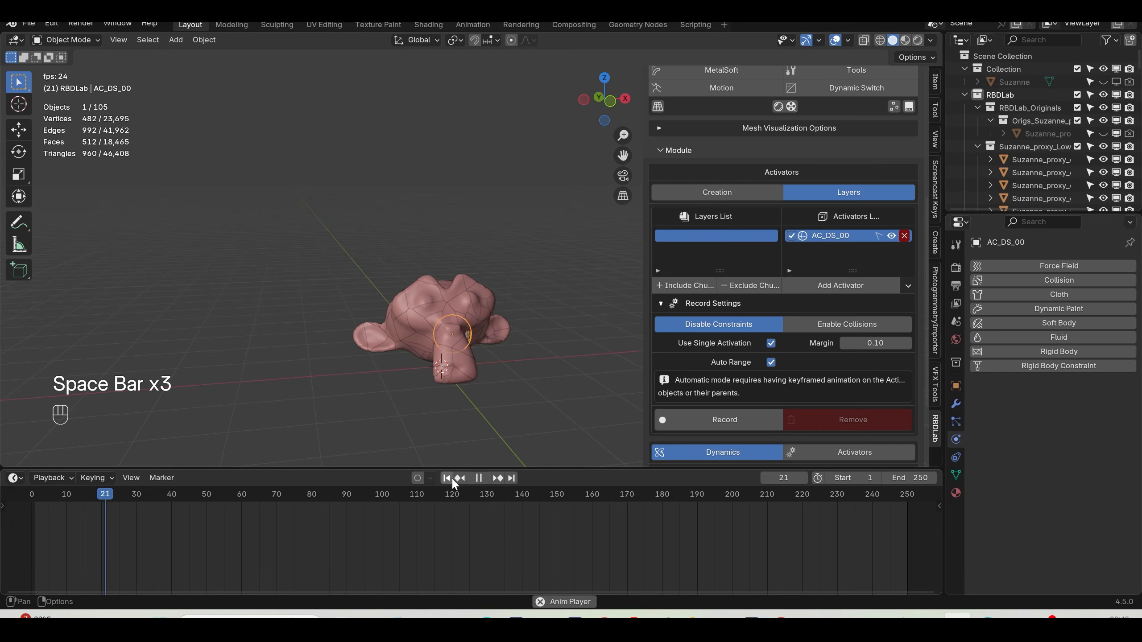
{"action": "key", "text": "space"}
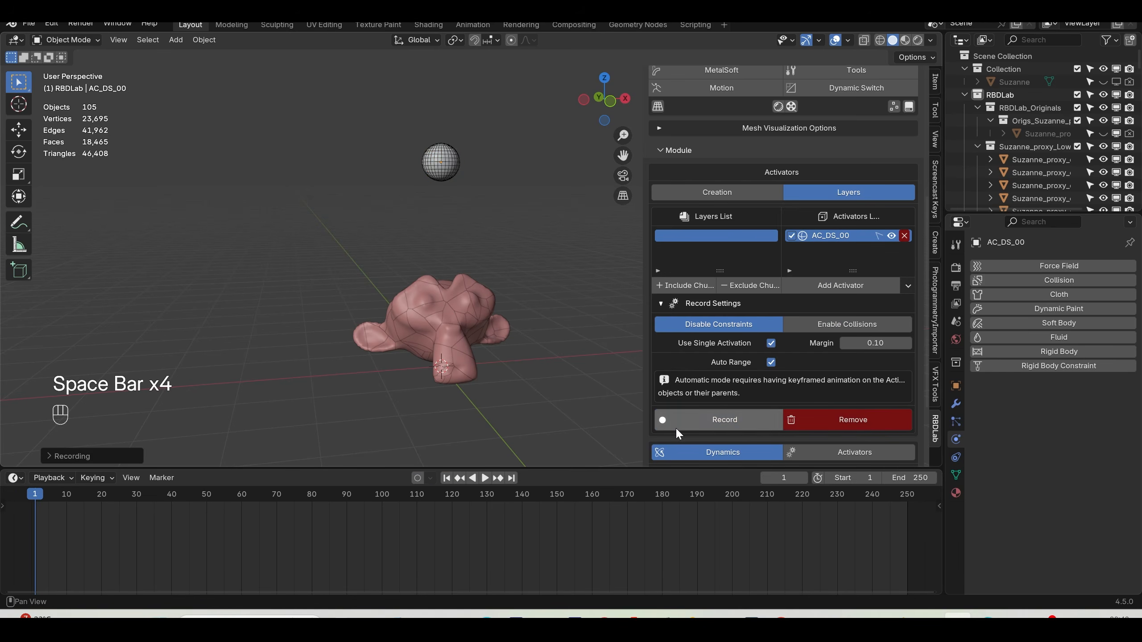
- Set the timeline's end frame to 100 and play back the recorded activation from a side angle
{"action": "left_click", "coordinate": [926, 479]}
{"action": "type", "text": "100"}
{"action": "key", "text": "Return"}
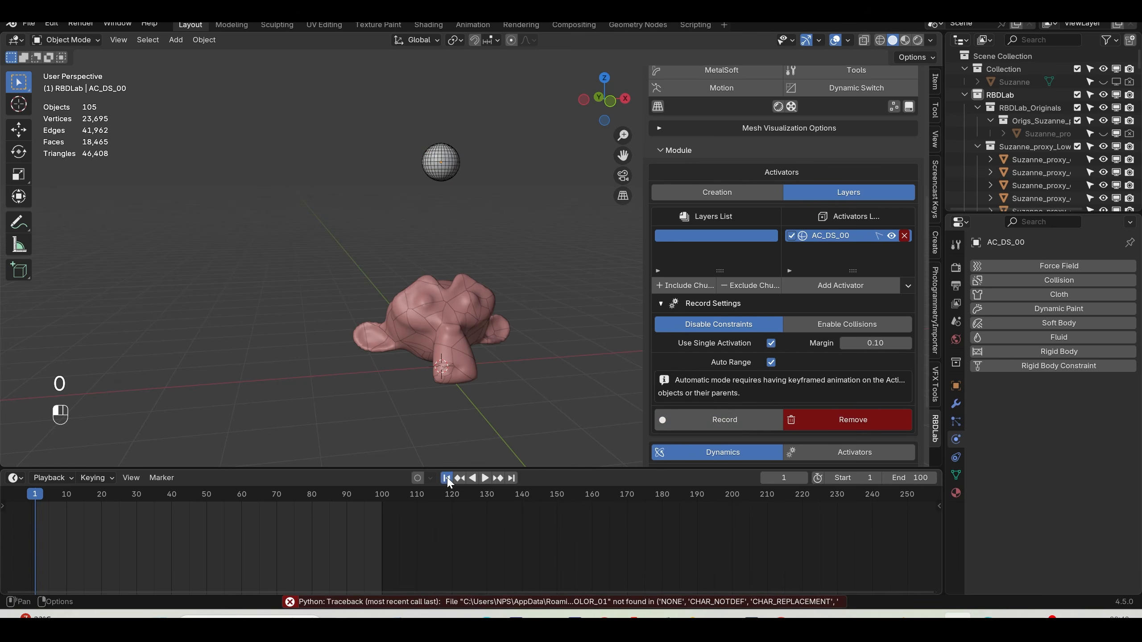
{"action": "left_click", "coordinate": [485, 478]}
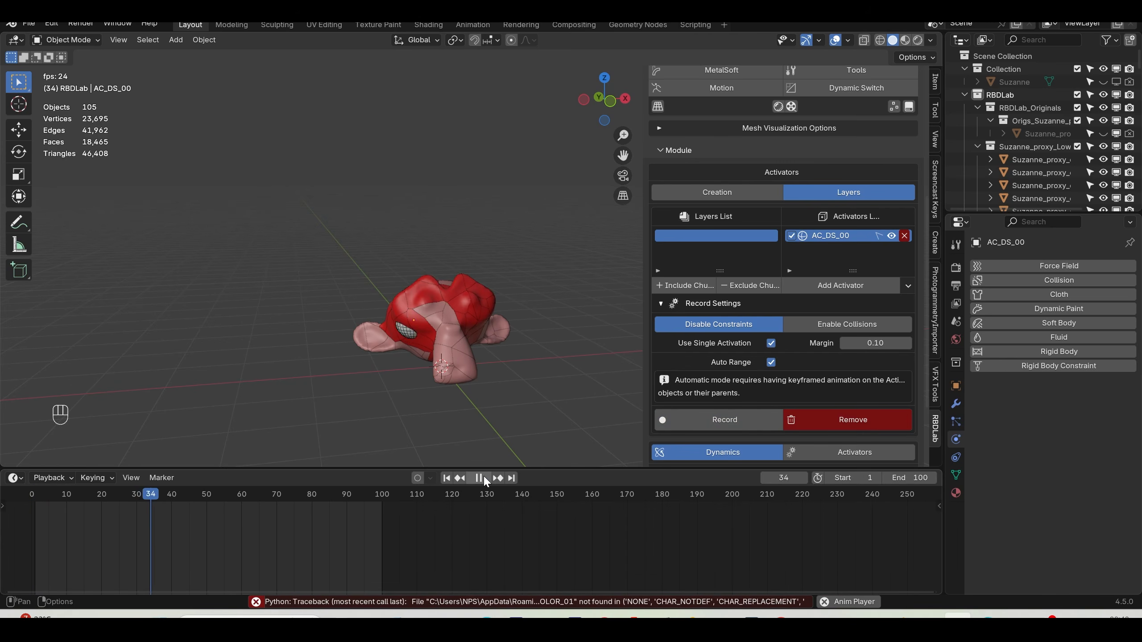
{"action": "middle_click_drag", "start_coordinate": [508, 349], "coordinate": [534, 355]}
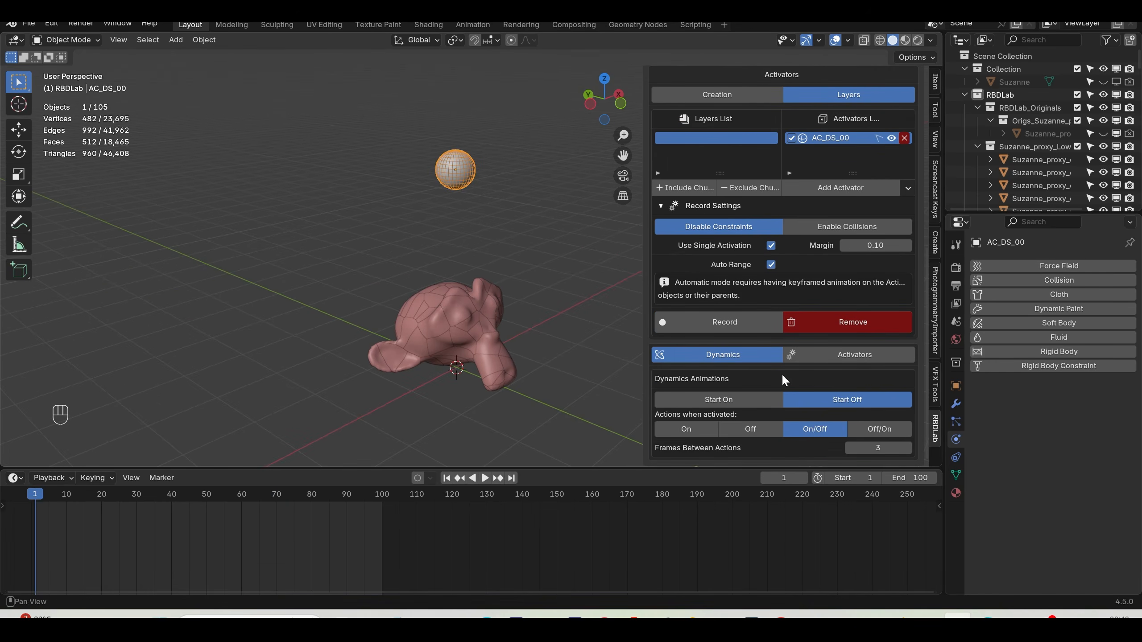
- Give the animated sphere an Active rigid body with Animated enabled and Sphere as its collision shape
{"action": "left_click", "coordinate": [456, 181]}
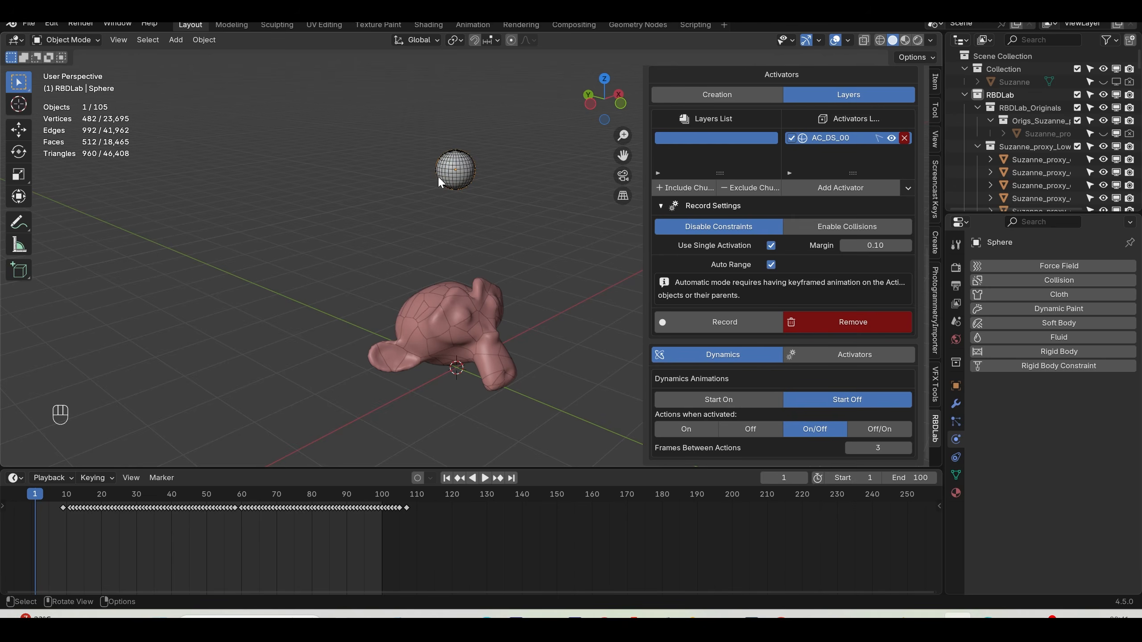
{"action": "left_click", "coordinate": [461, 185]}
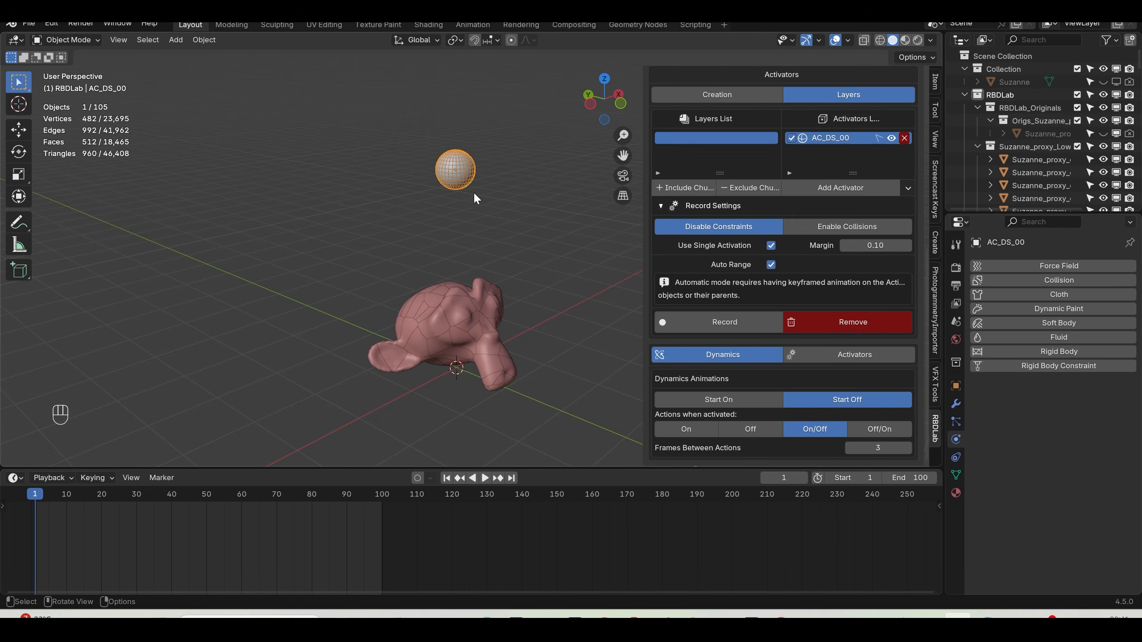
{"action": "left_click", "coordinate": [459, 170]}
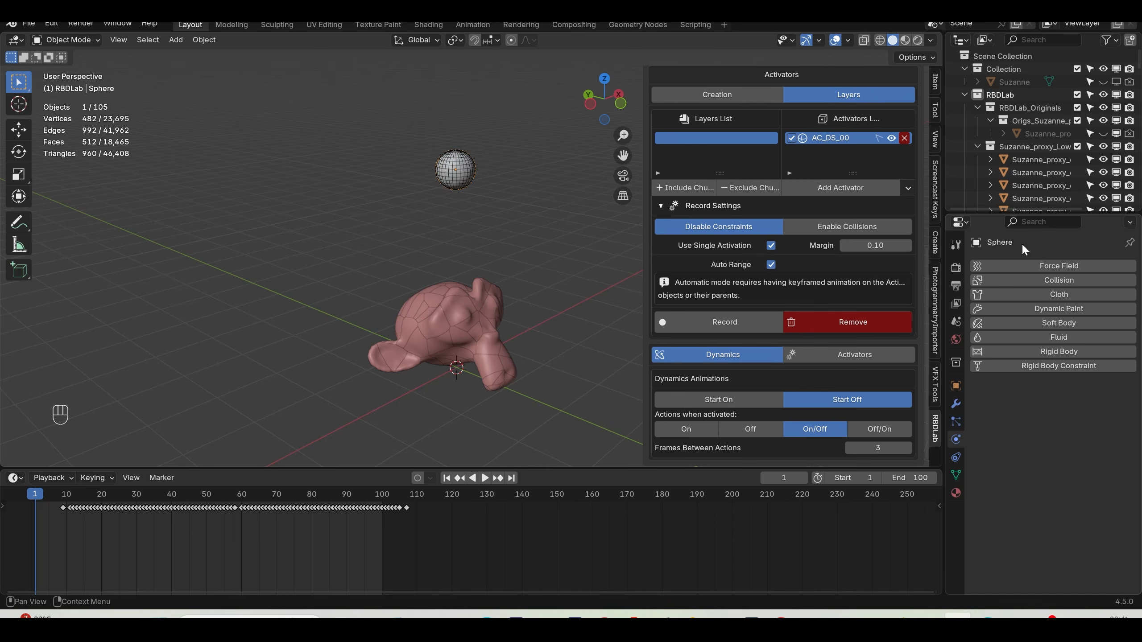
{"action": "left_click", "coordinate": [1057, 352]}
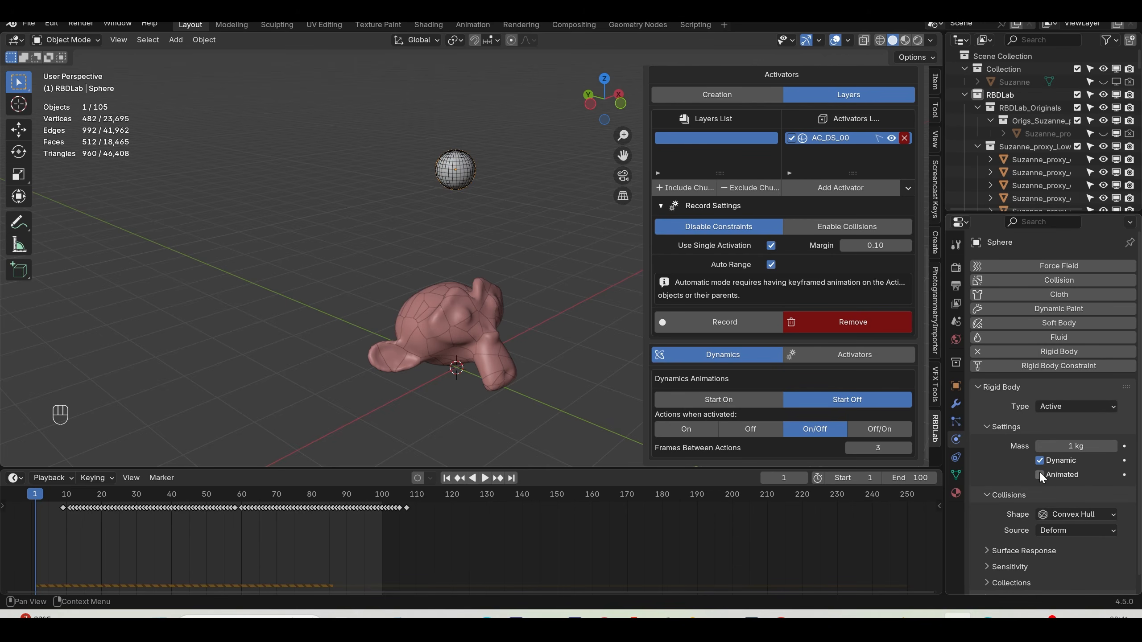
{"action": "left_click", "coordinate": [1039, 475]}
{"action": "left_click", "coordinate": [1067, 513]}
{"action": "left_click", "coordinate": [1036, 418]}
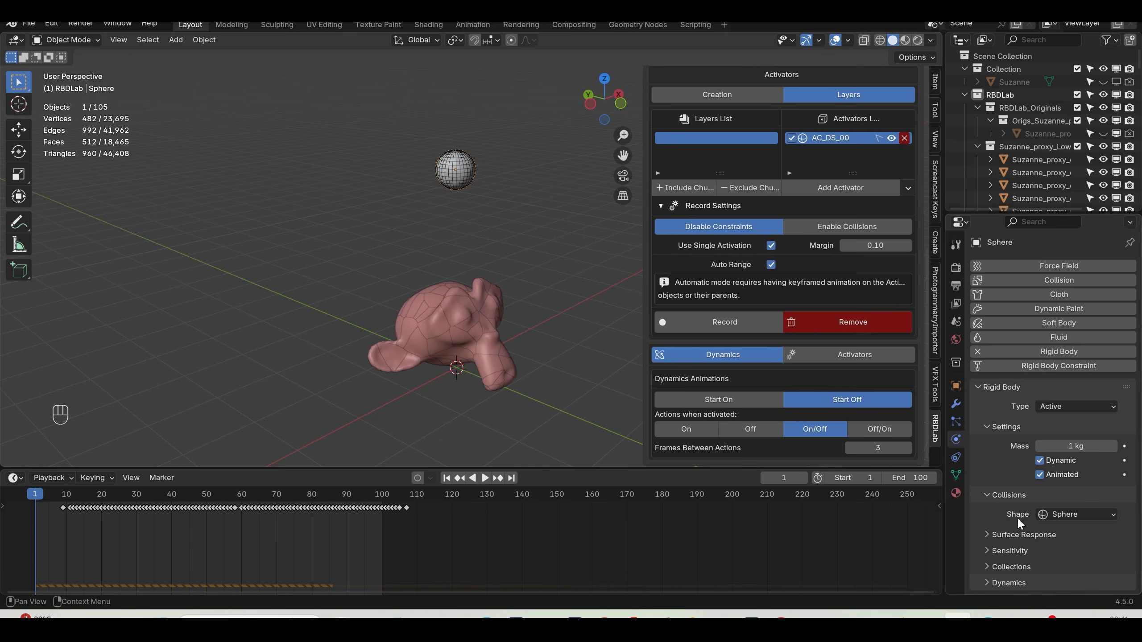
- Replace the old activator recording with a new one and play back the sphere's impact, returning to frame 1
{"action": "left_click", "coordinate": [848, 331]}
{"action": "left_click", "coordinate": [732, 322]}
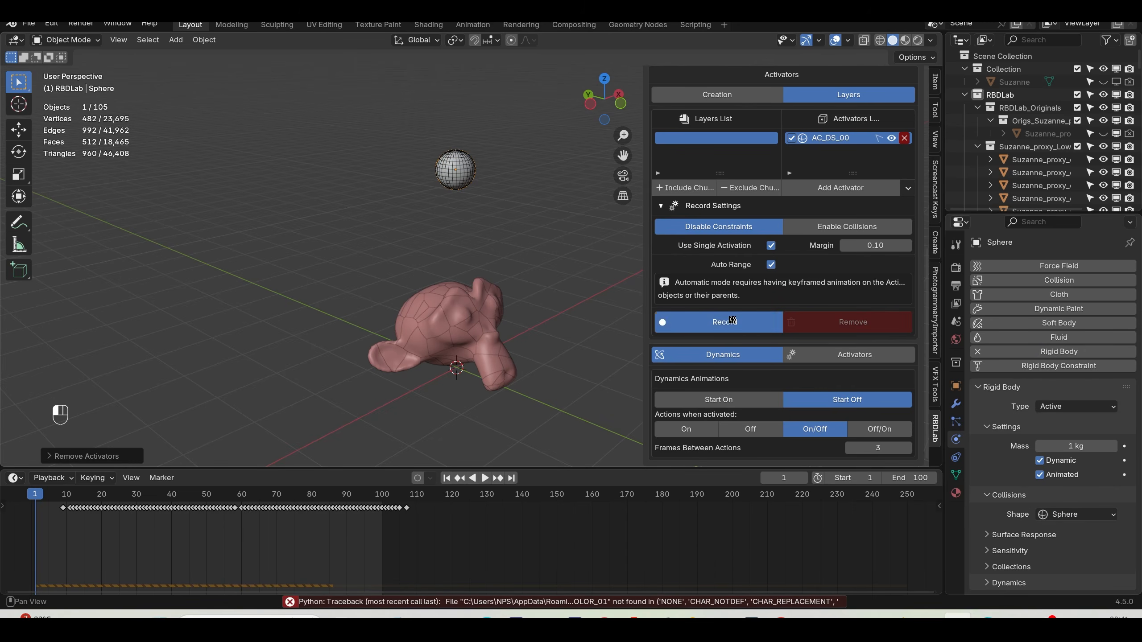
{"action": "left_click", "coordinate": [485, 478]}
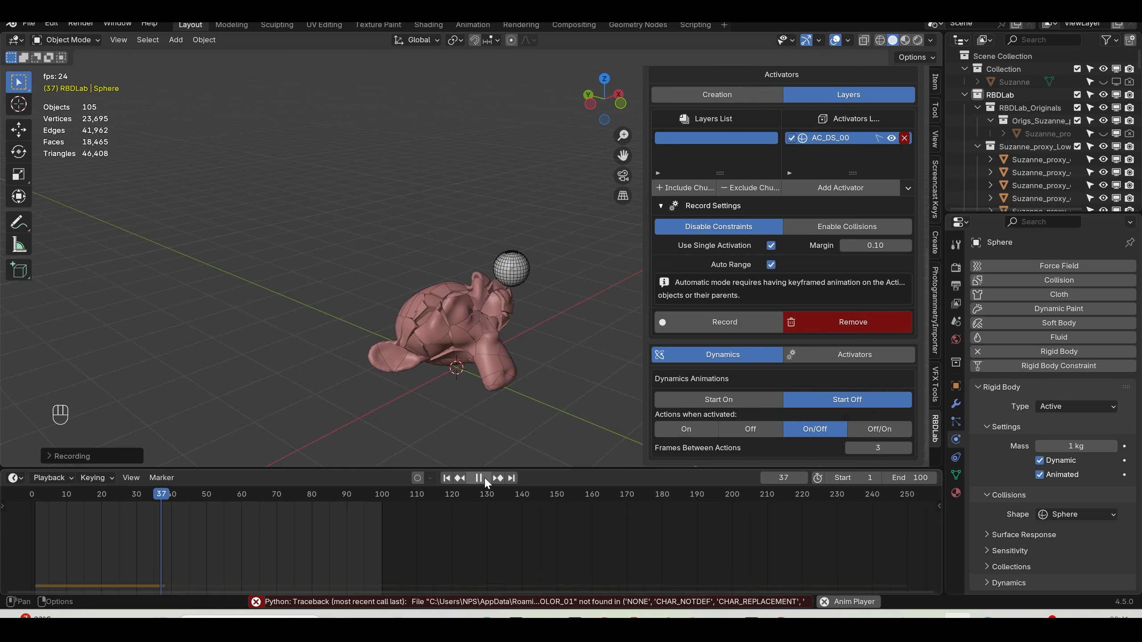
{"action": "middle_click_drag", "start_coordinate": [526, 389], "coordinate": [348, 381]}
{"action": "key", "text": "Escape"}
- Set the Dynamic layer's action when activated to On, and record the activation again in place of the previous one
{"action": "left_click", "coordinate": [710, 429]}
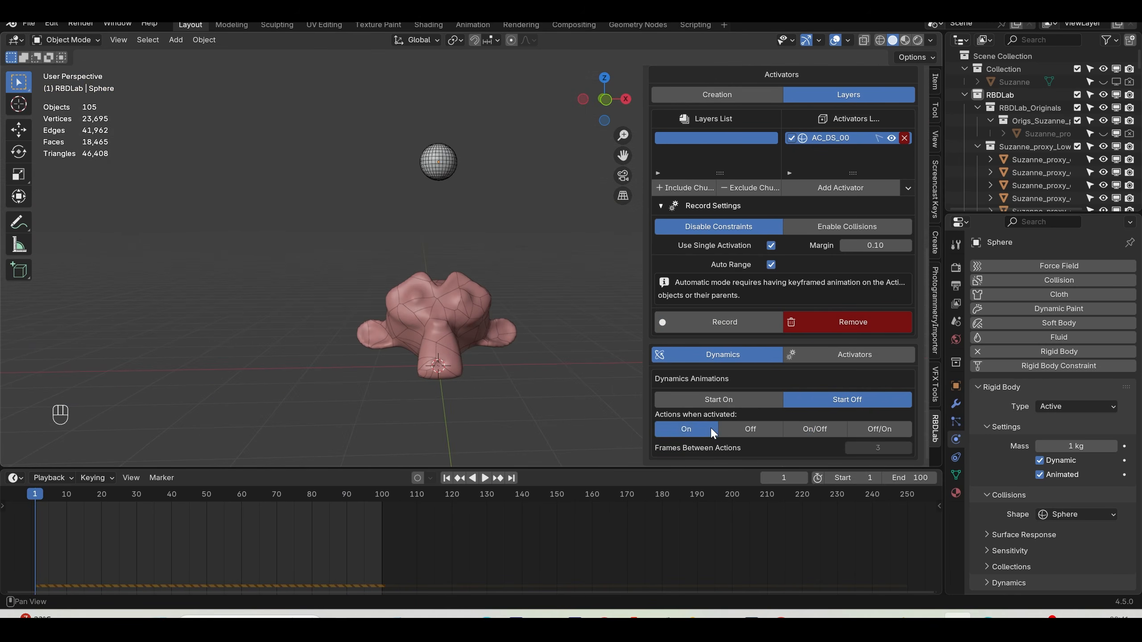
{"action": "left_click", "coordinate": [856, 327]}
{"action": "left_click", "coordinate": [725, 322]}
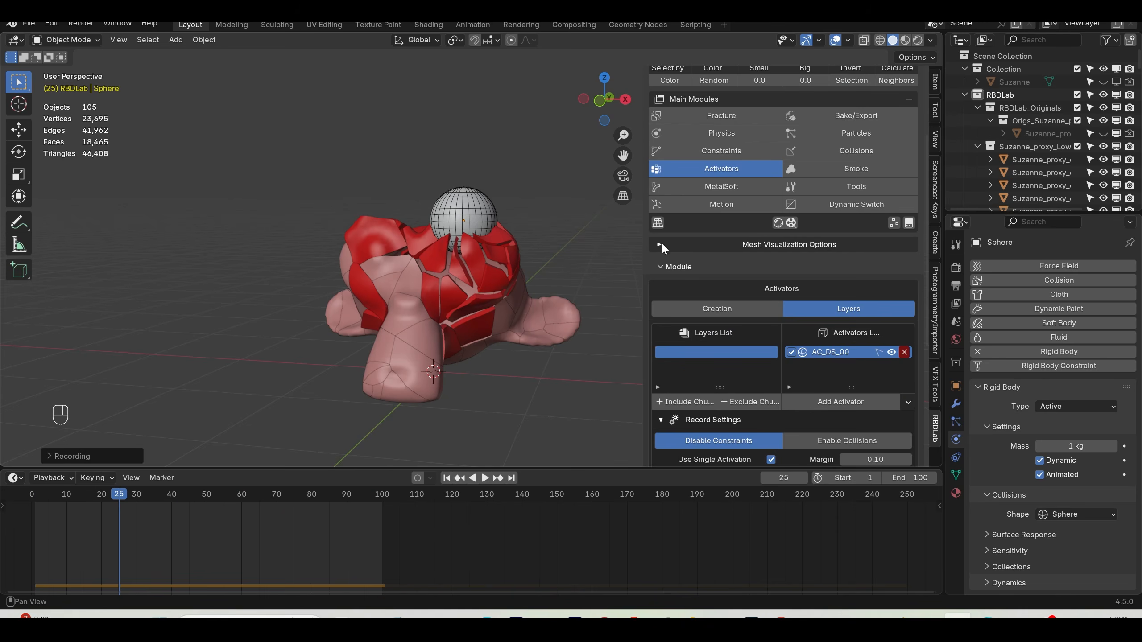
- Turn on Pretty Viewport in the mesh visualization options and replay the fracture from frame 1
{"action": "left_click", "coordinate": [660, 244]}
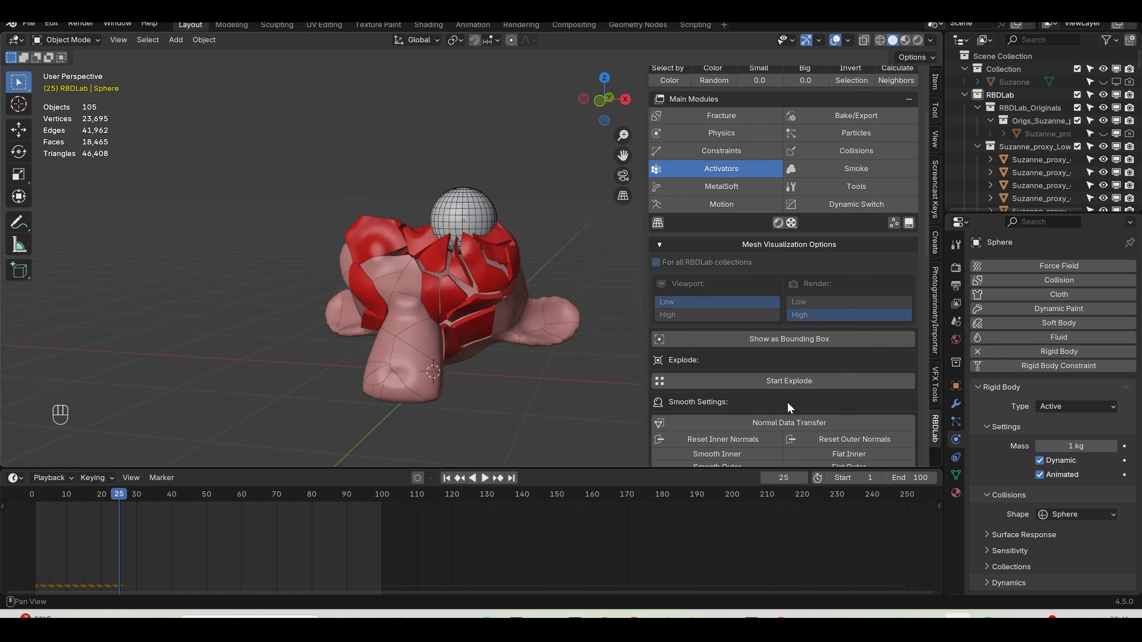
{"action": "scroll", "coordinate": [760, 395], "scroll_direction": "down", "scroll_amount": 3}
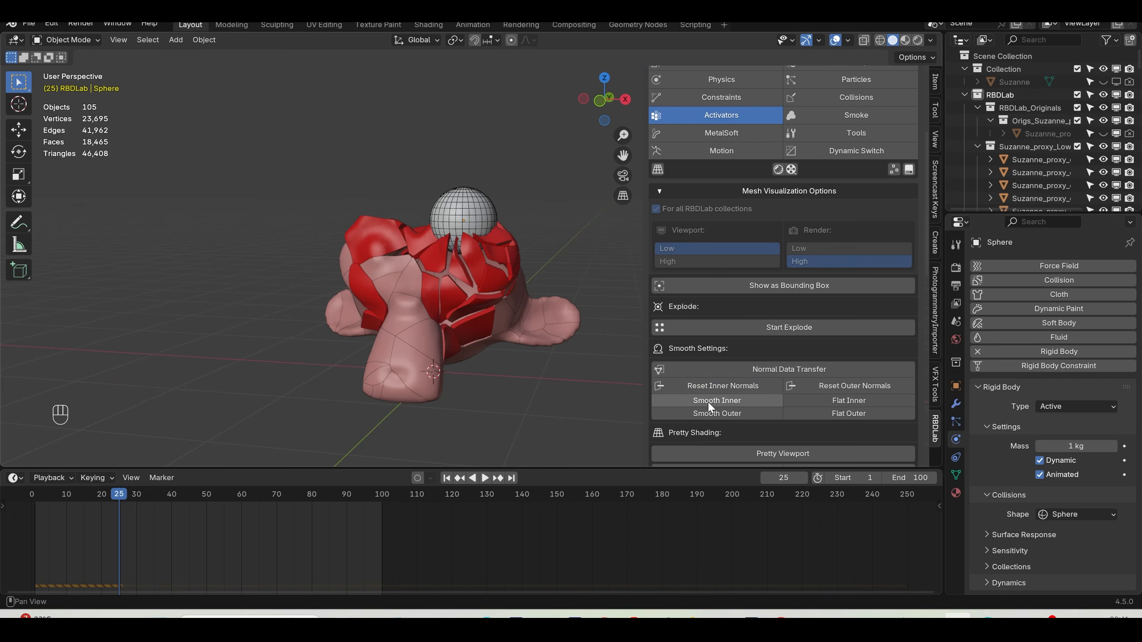
{"action": "left_click", "coordinate": [775, 454]}
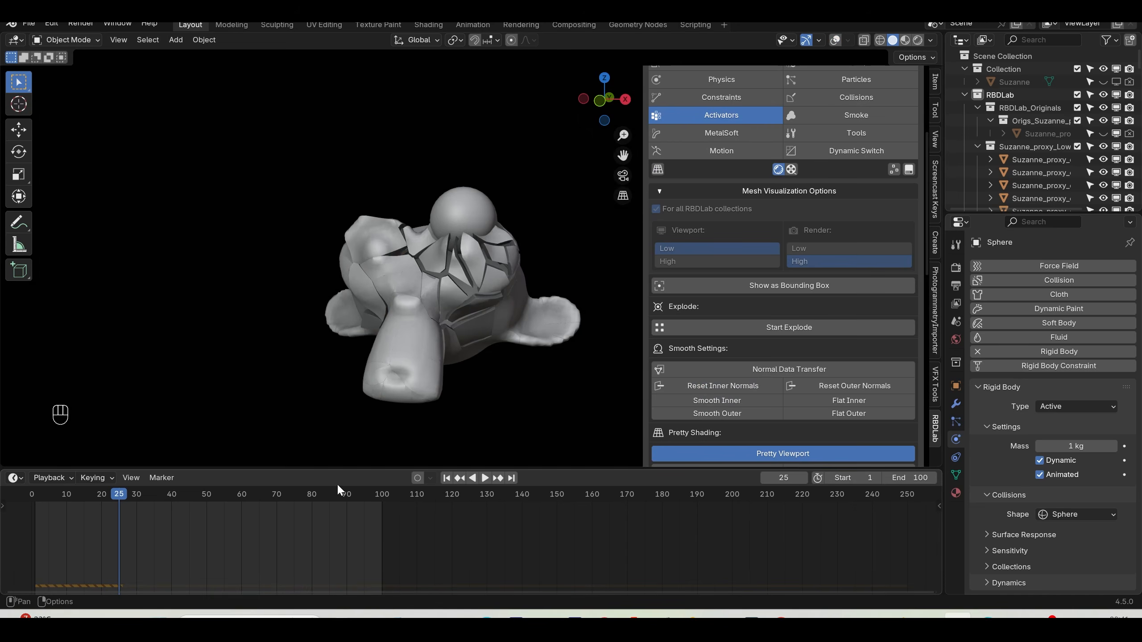
{"action": "left_click", "coordinate": [446, 478]}
{"action": "left_click", "coordinate": [484, 478]}
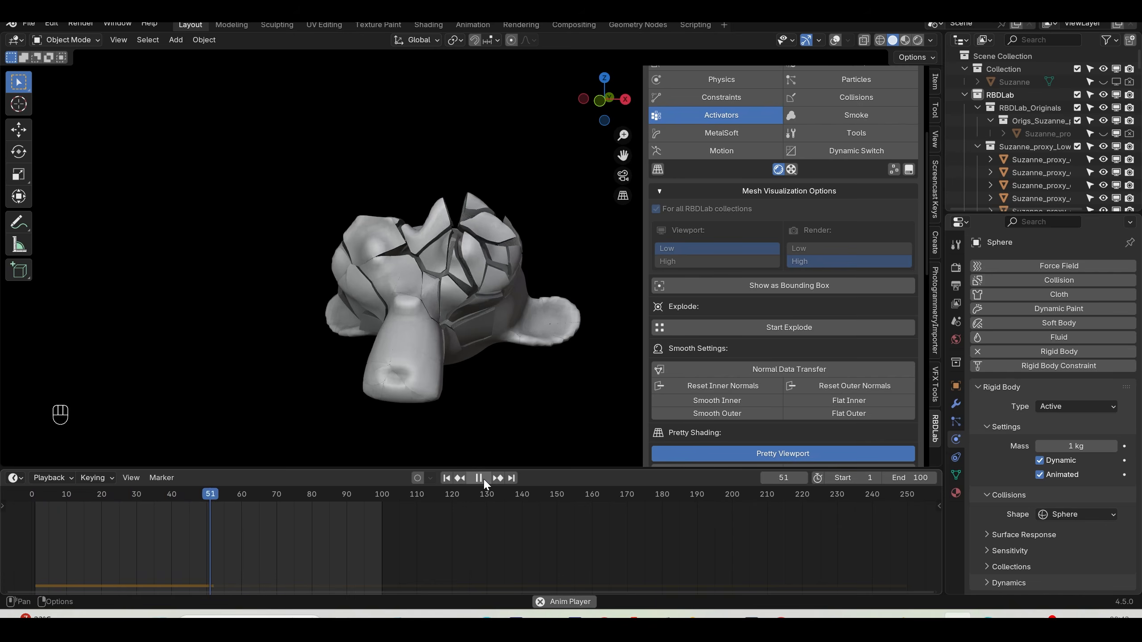
{"action": "key", "text": "Escape"}
- Remove the recorded activation and delete the AC_DS_00 activator from the Dynamic layer
{"action": "left_click", "coordinate": [658, 192]}
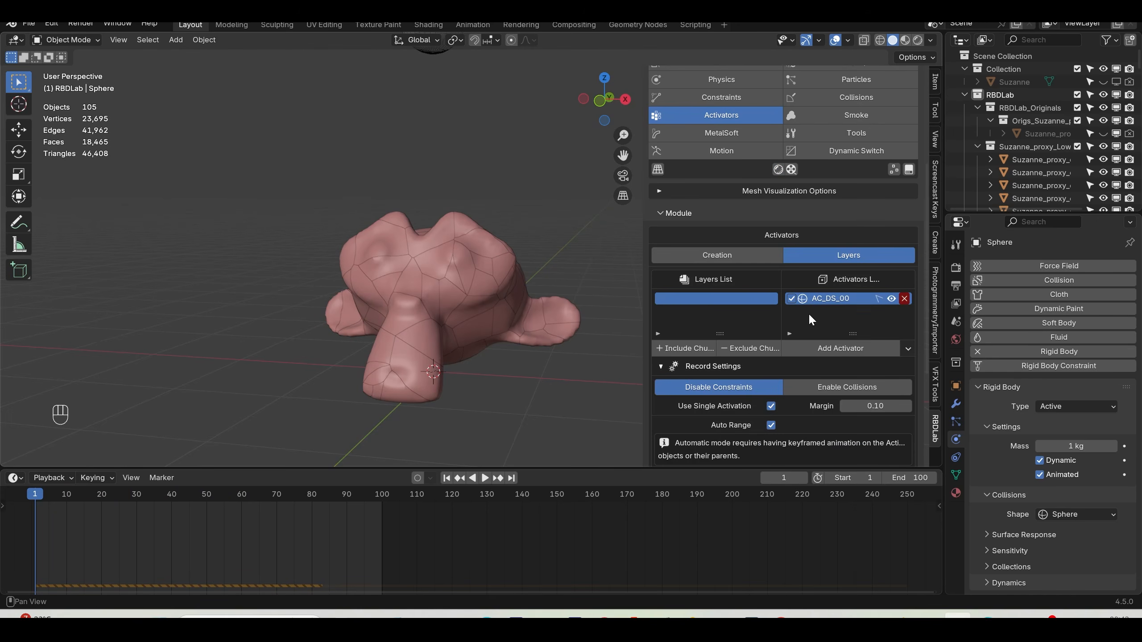
{"action": "scroll", "coordinate": [881, 328], "scroll_direction": "down", "scroll_amount": 5}
{"action": "key", "text": "ctrl+z"}
{"action": "left_click", "coordinate": [844, 348]}
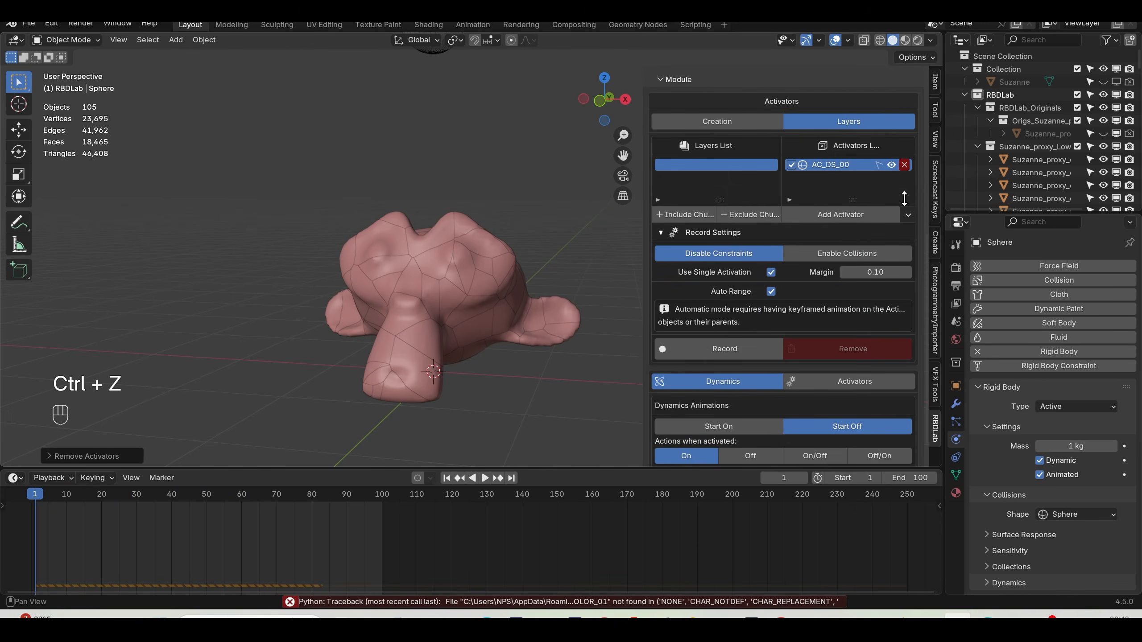
{"action": "left_click", "coordinate": [906, 165]}
{"action": "left_click", "coordinate": [905, 165]}
{"action": "scroll", "coordinate": [776, 373], "scroll_direction": "up", "scroll_amount": 5}
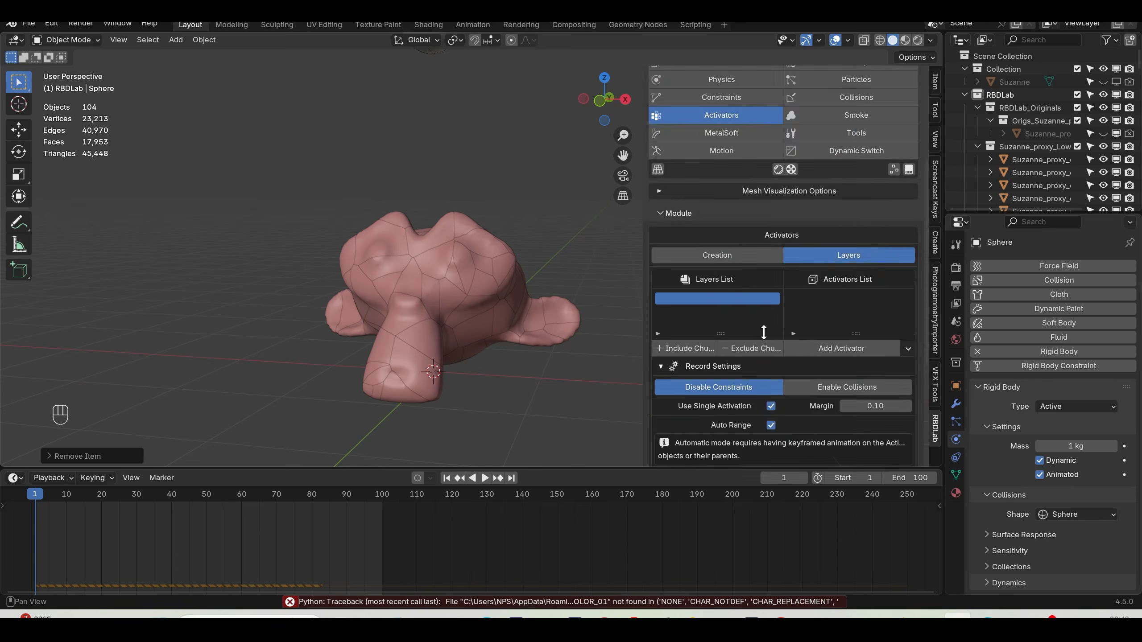
- Collapse the activator module settings and try to play the simulation without the activator
{"action": "left_click", "coordinate": [678, 214]}
{"action": "scroll", "coordinate": [399, 298], "scroll_direction": "down", "scroll_amount": 4}
{"action": "scroll", "coordinate": [381, 341], "scroll_direction": "up", "scroll_amount": 3}
{"action": "key", "text": "space"}
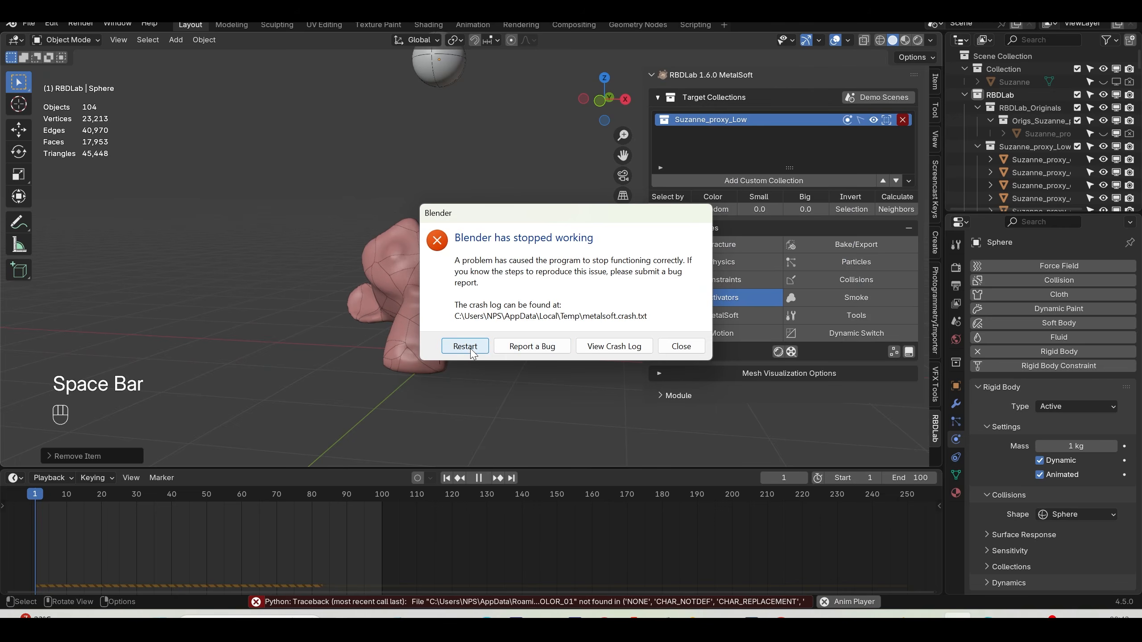
- Restart Blender with the fractured monkey head scene and save metalsoft.blend
{"action": "left_click", "coordinate": [468, 347]}
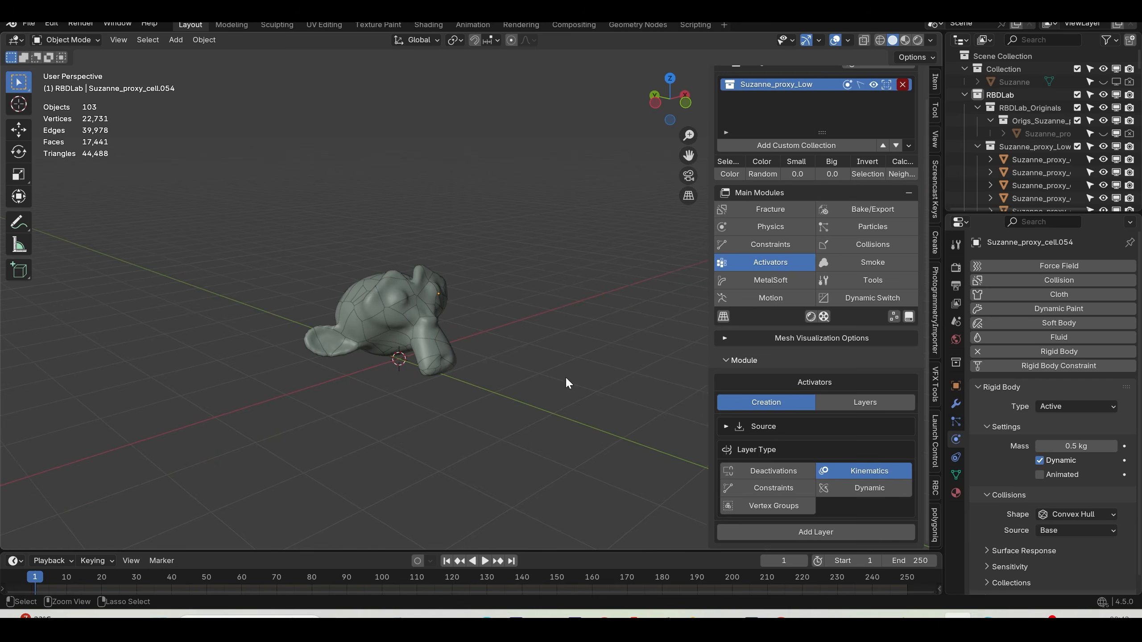
{"action": "key", "text": "ctrl+s"}
- Select all monkey head fragments and add a Dynamic activator layer with Target Collection as its source
{"action": "mouse_move", "coordinate": [560, 336]}
{"action": "middle_mouse_down"}
{"action": "mouse_move", "coordinate": [522, 324]}
{"action": "mouse_move", "coordinate": [550, 316]}
{"action": "mouse_move", "coordinate": [551, 349]}
{"action": "middle_mouse_up"}
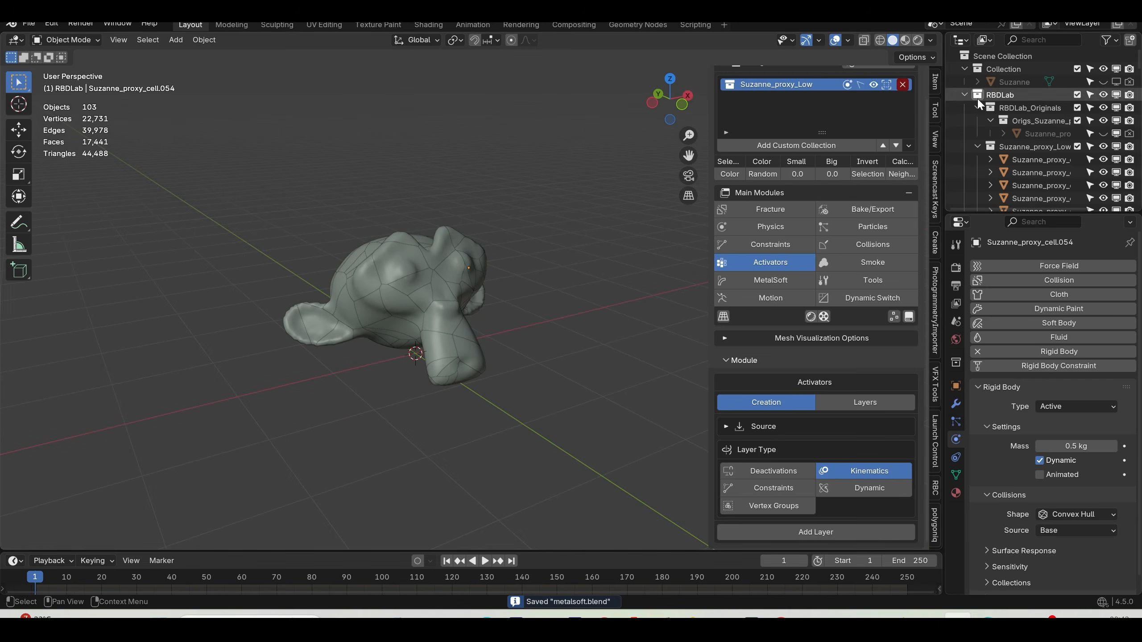
{"action": "key", "text": "a"}
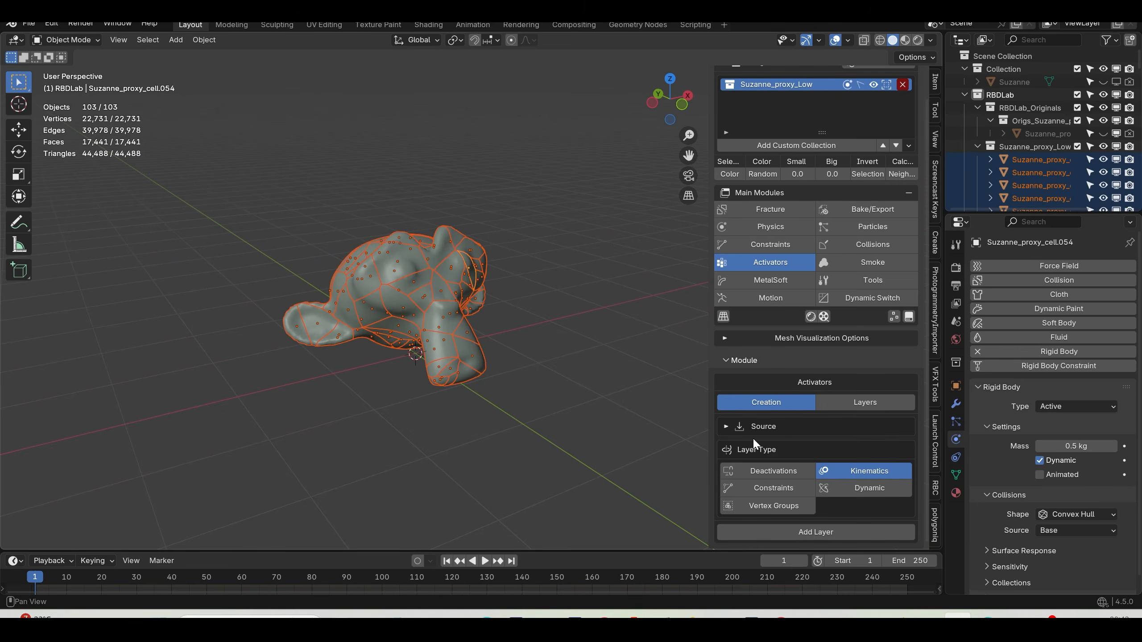
{"action": "left_click", "coordinate": [868, 493]}
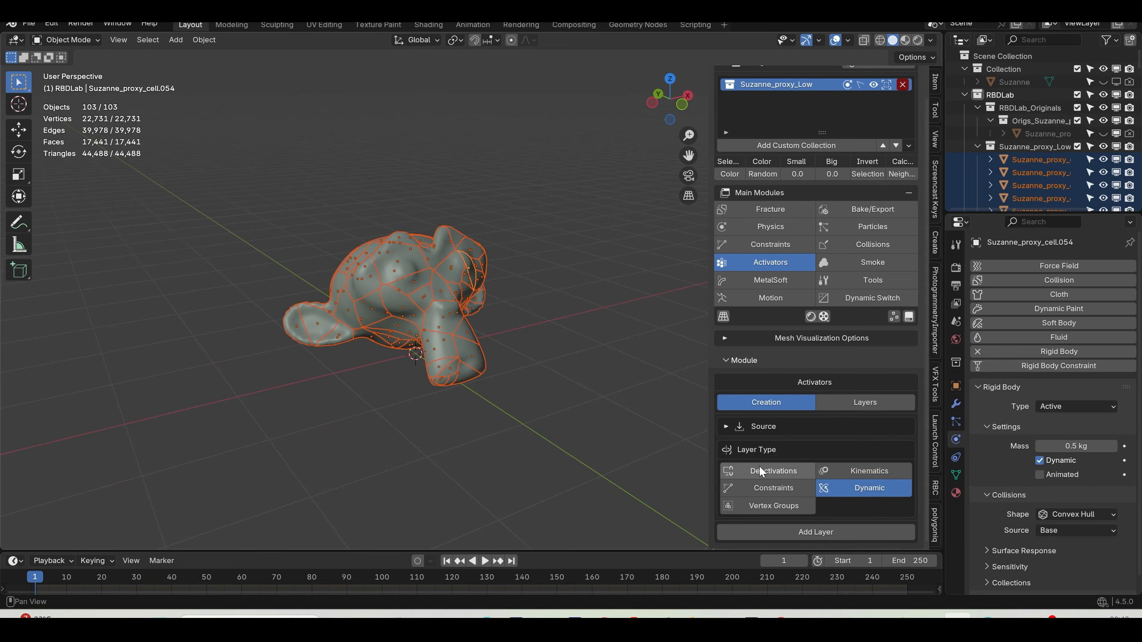
{"action": "left_click", "coordinate": [726, 425]}
{"action": "scroll", "coordinate": [782, 463], "scroll_direction": "down", "scroll_amount": 1}
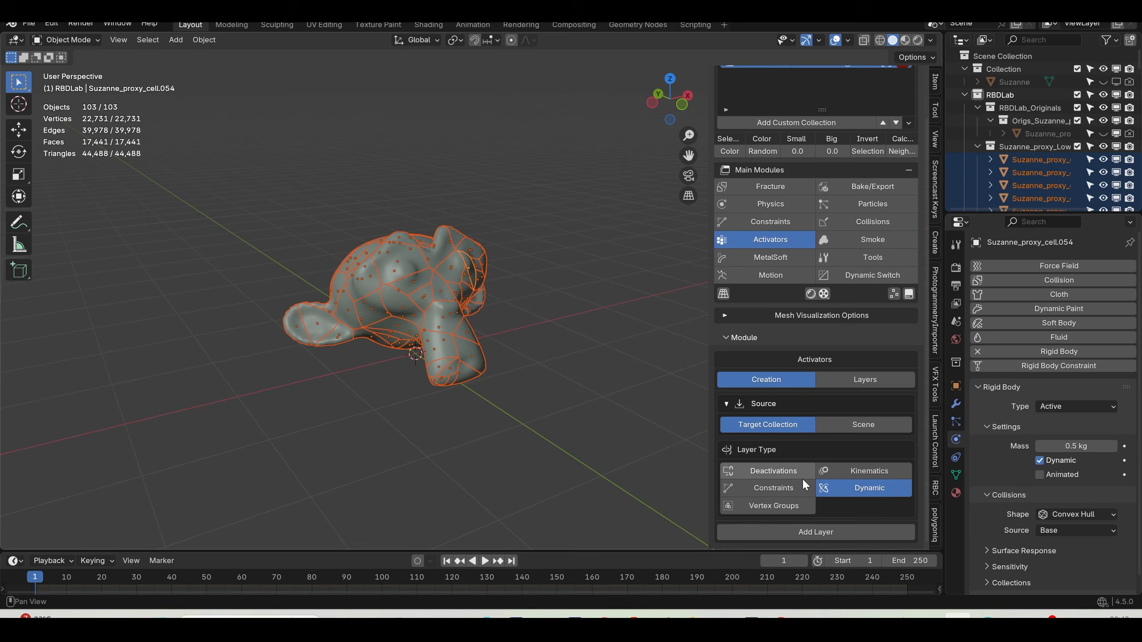
{"action": "left_click", "coordinate": [814, 534]}
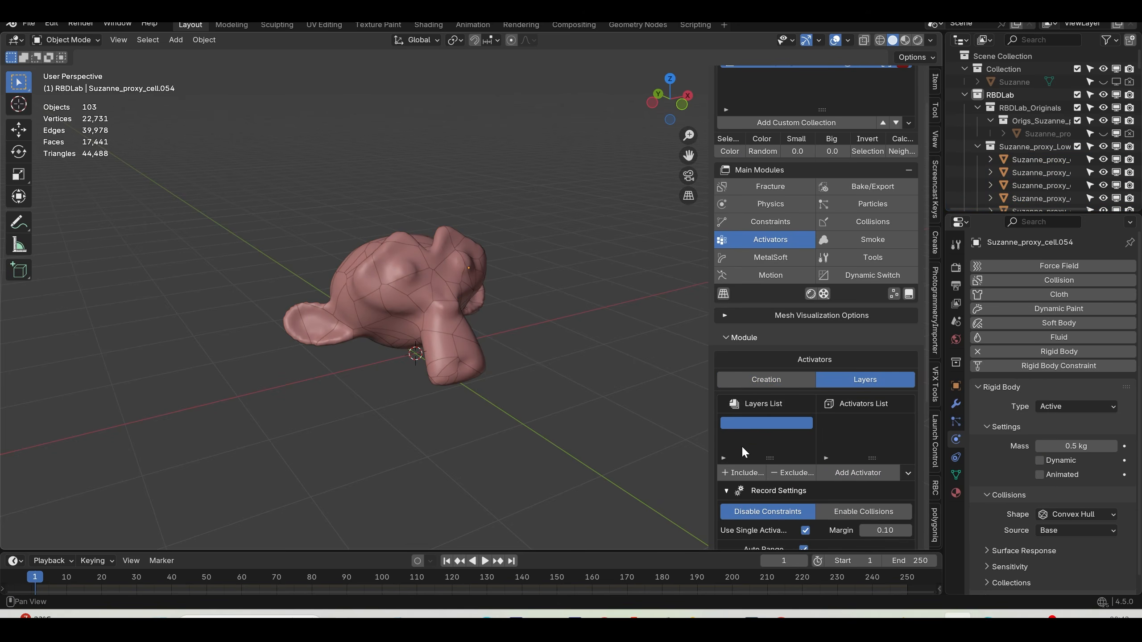
- Play the simulation briefly with the new Dynamic layer and return to frame 1
{"action": "left_click", "coordinate": [485, 561]}
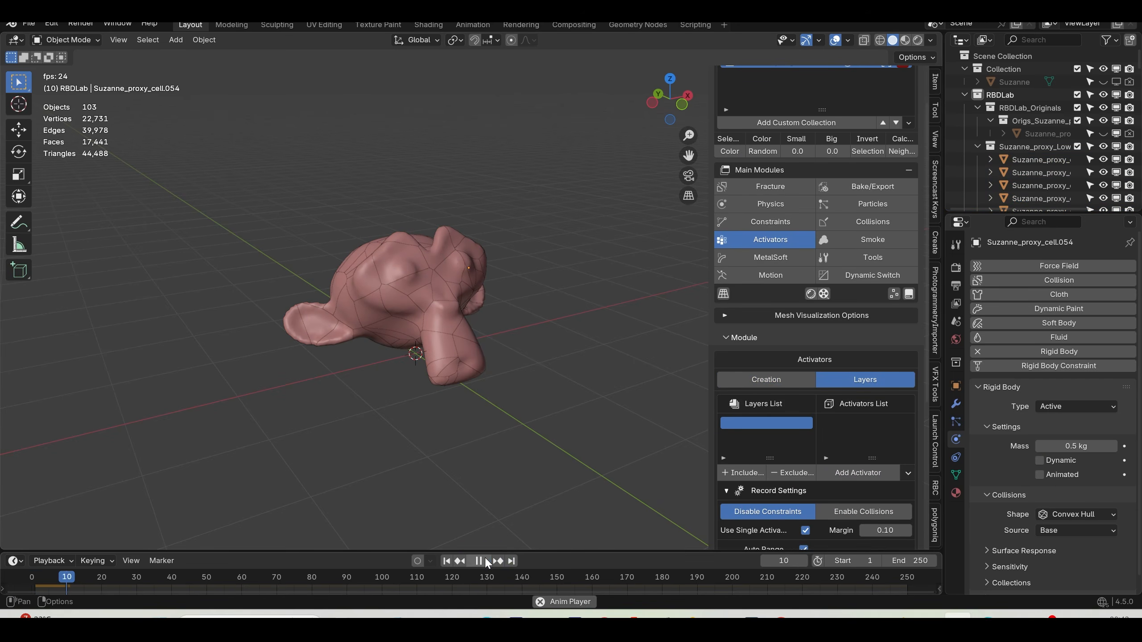
{"action": "left_click", "coordinate": [484, 561]}
{"action": "left_click", "coordinate": [447, 561]}
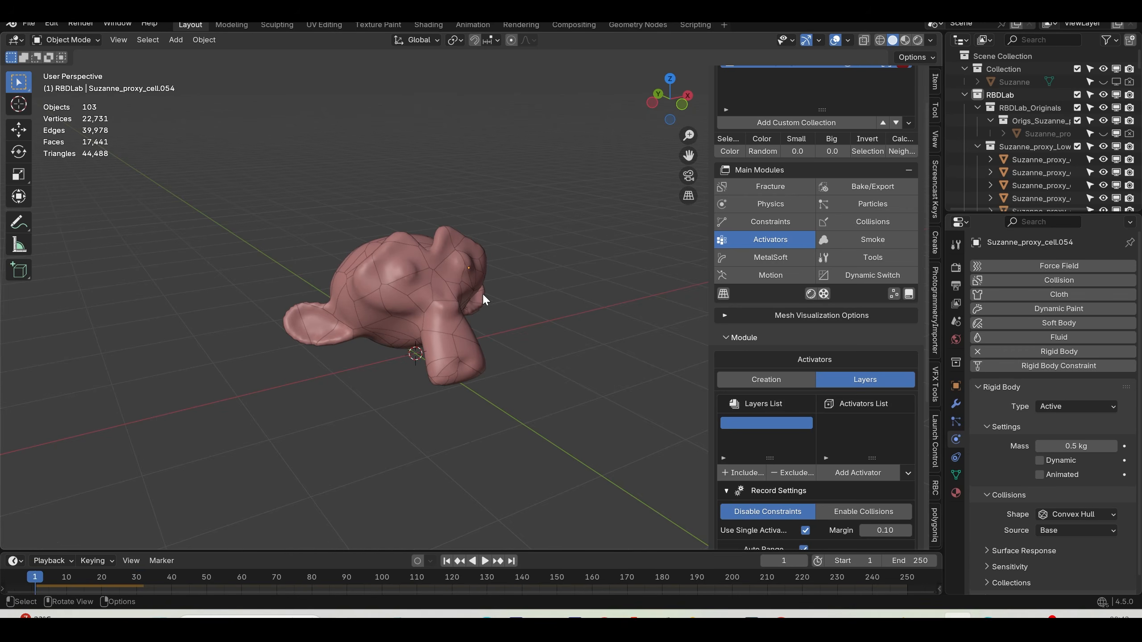
- Add a plane and raise it about 4.9 m along Z above the monkey head
{"action": "key", "text": "shift+a"}
{"action": "mouse_move", "coordinate": [432, 292]}
{"action": "left_click", "coordinate": [517, 291]}
{"action": "key", "text": "g"}
{"action": "key", "text": "z"}
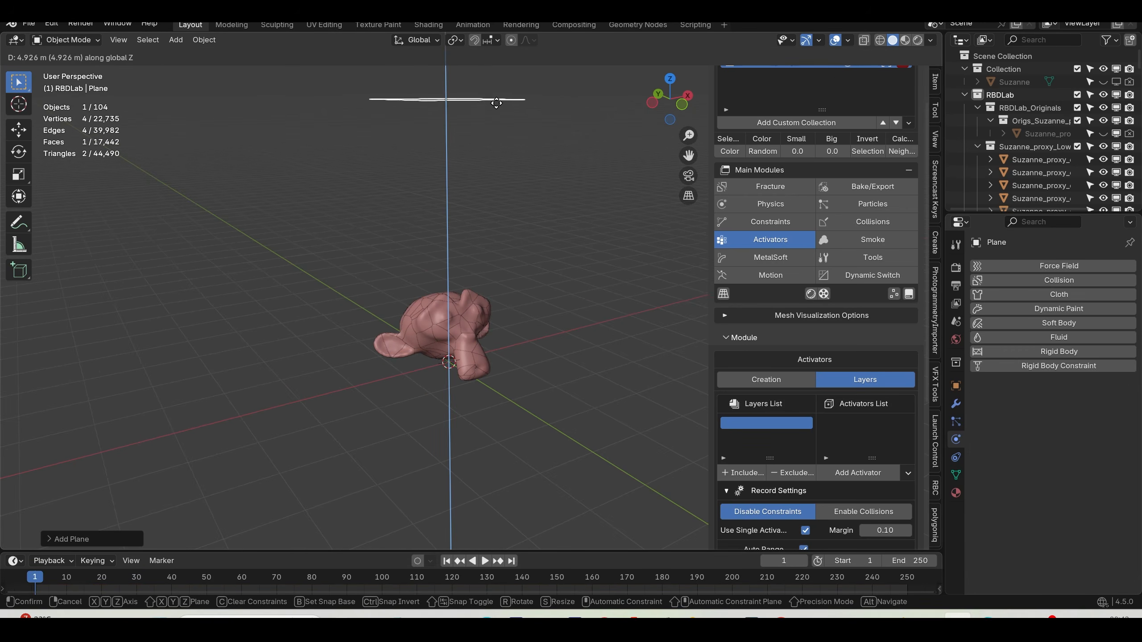
{"action": "left_click", "coordinate": [497, 98]}
{"action": "scroll", "coordinate": [535, 155], "scroll_direction": "up", "scroll_amount": 1}
{"action": "middle_click_drag", "start_coordinate": [531, 153], "coordinate": [522, 152]}
- Add a UV sphere, scale it down and raise it about 5.3 m along Z, just above the plane
{"action": "key", "text": "shift+a"}
{"action": "mouse_move", "coordinate": [523, 153]}
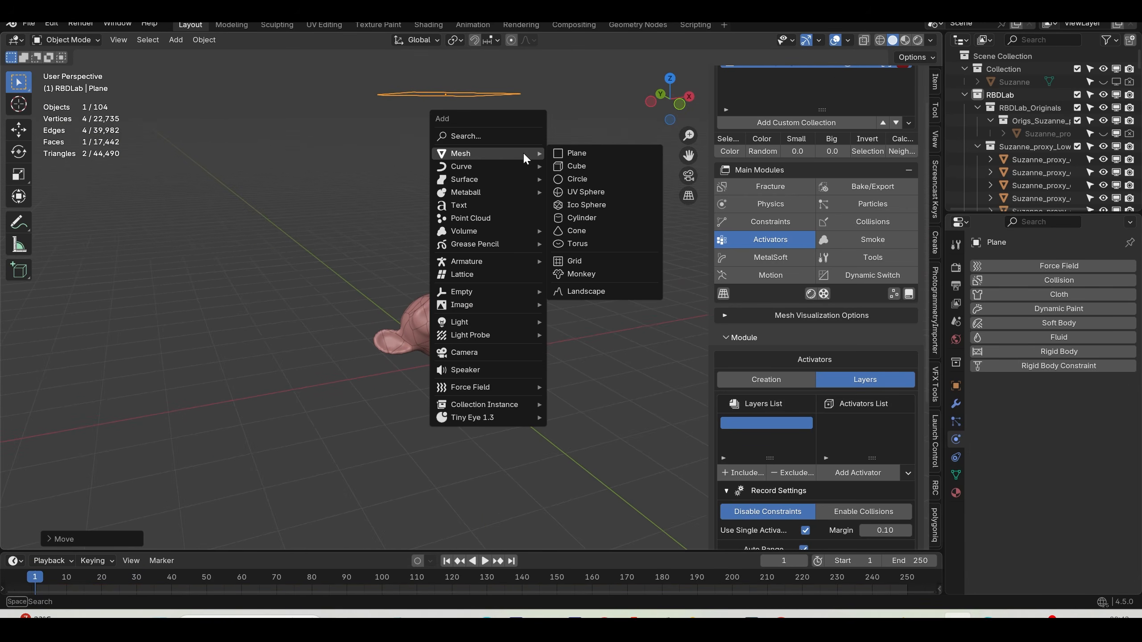
{"action": "left_click", "coordinate": [585, 192]}
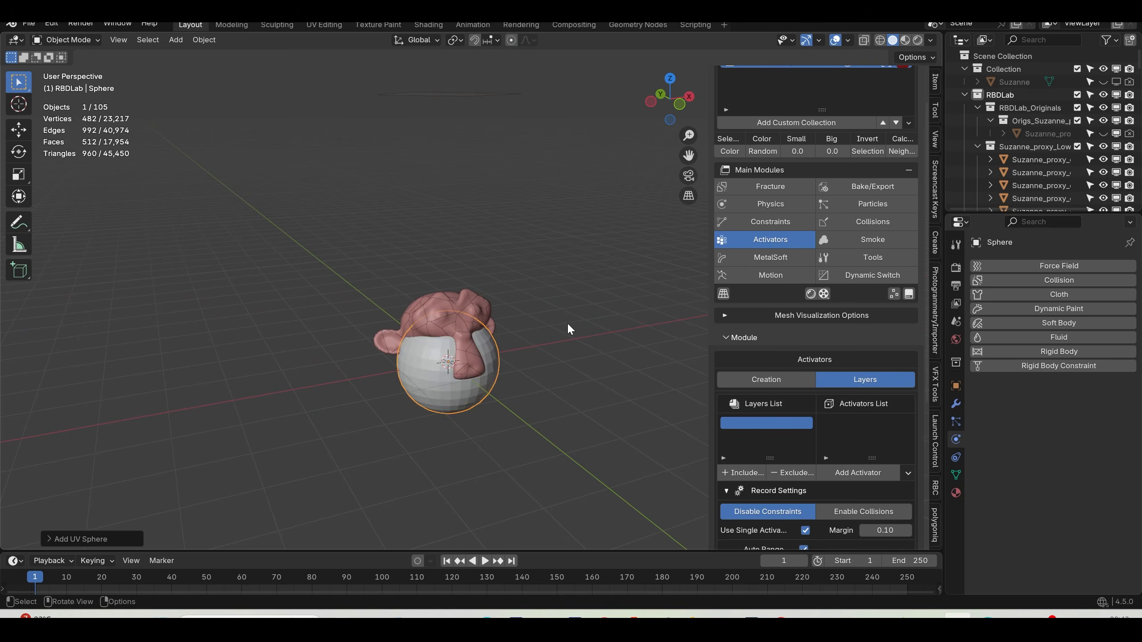
{"action": "key", "text": "s"}
{"action": "left_click", "coordinate": [479, 362]}
{"action": "key", "text": "g"}
{"action": "key", "text": "z"}
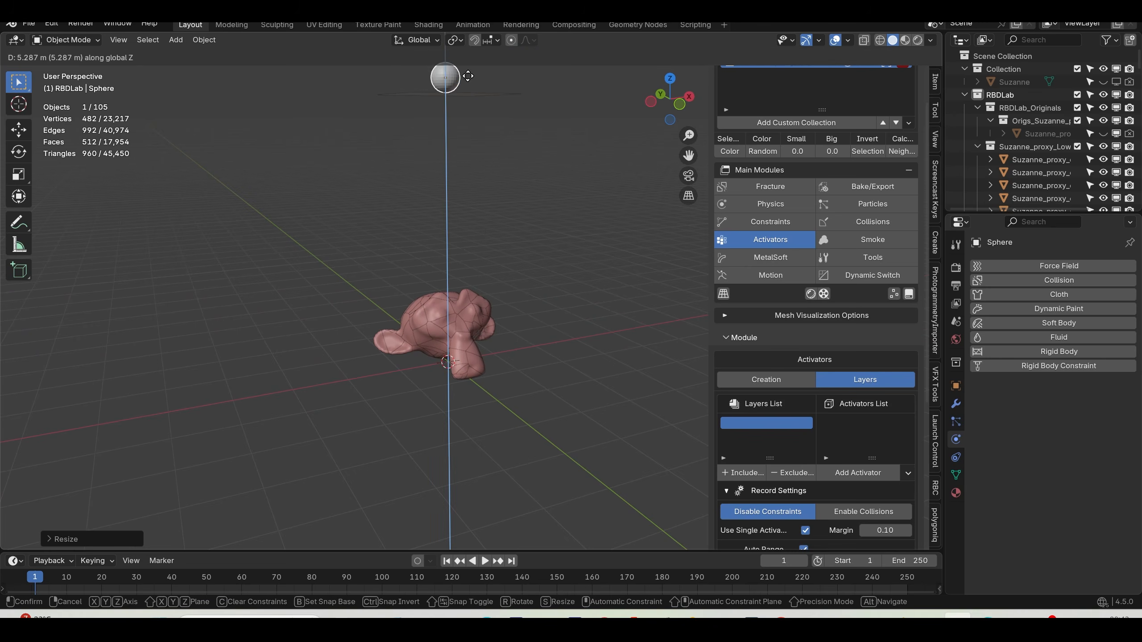
{"action": "left_click", "coordinate": [505, 93]}
{"action": "middle_click_drag", "start_coordinate": [505, 93], "coordinate": [497, 171]}
- Make the plane emit particles with the Particles to Rigidbodies mode of the Motion module
{"action": "left_click", "coordinate": [509, 153]}
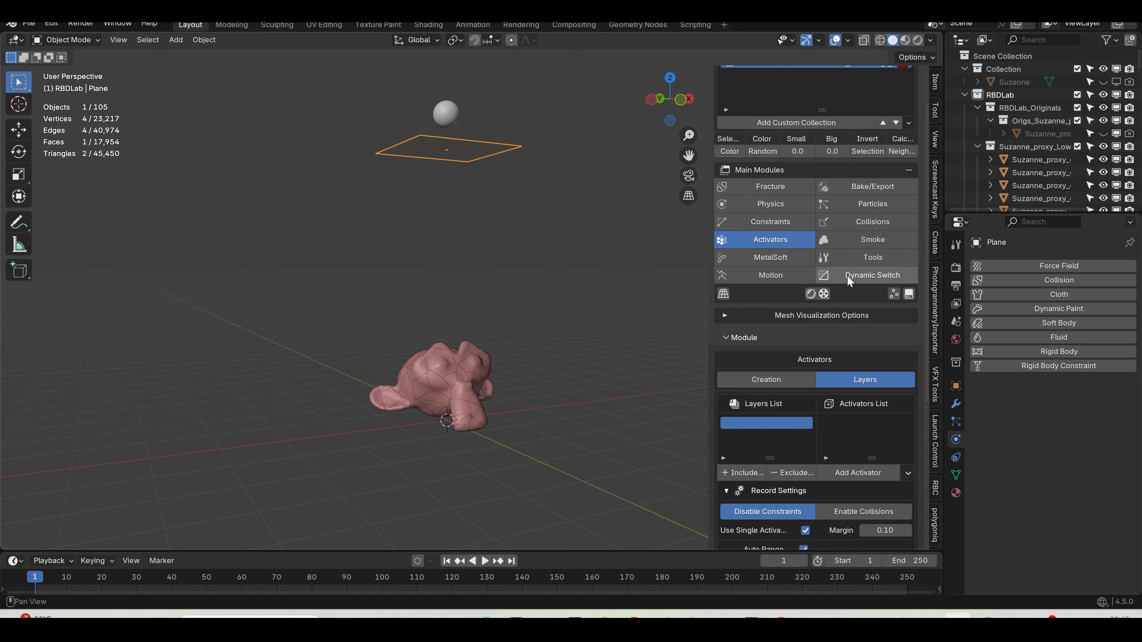
{"action": "left_click", "coordinate": [769, 274]}
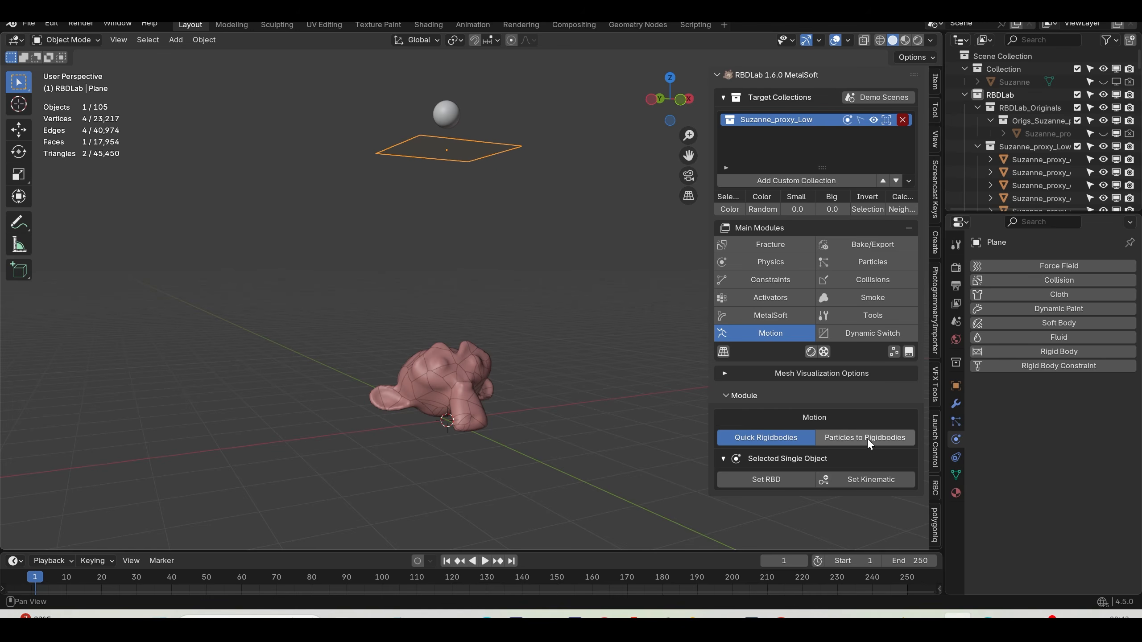
{"action": "left_click", "coordinate": [863, 459]}
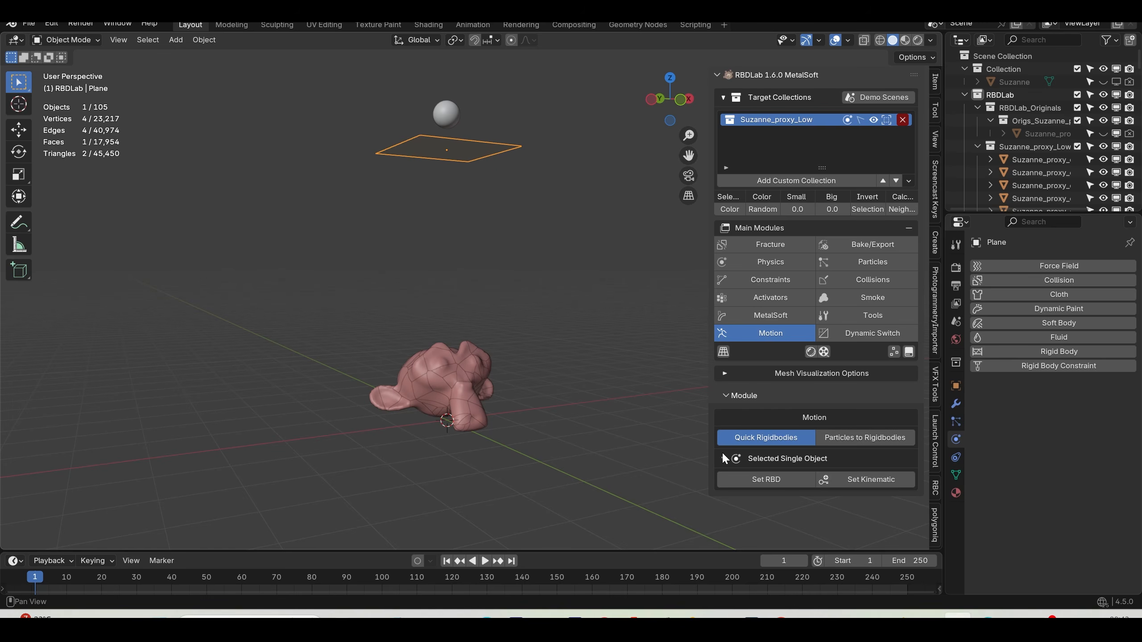
{"action": "left_click", "coordinate": [859, 442]}
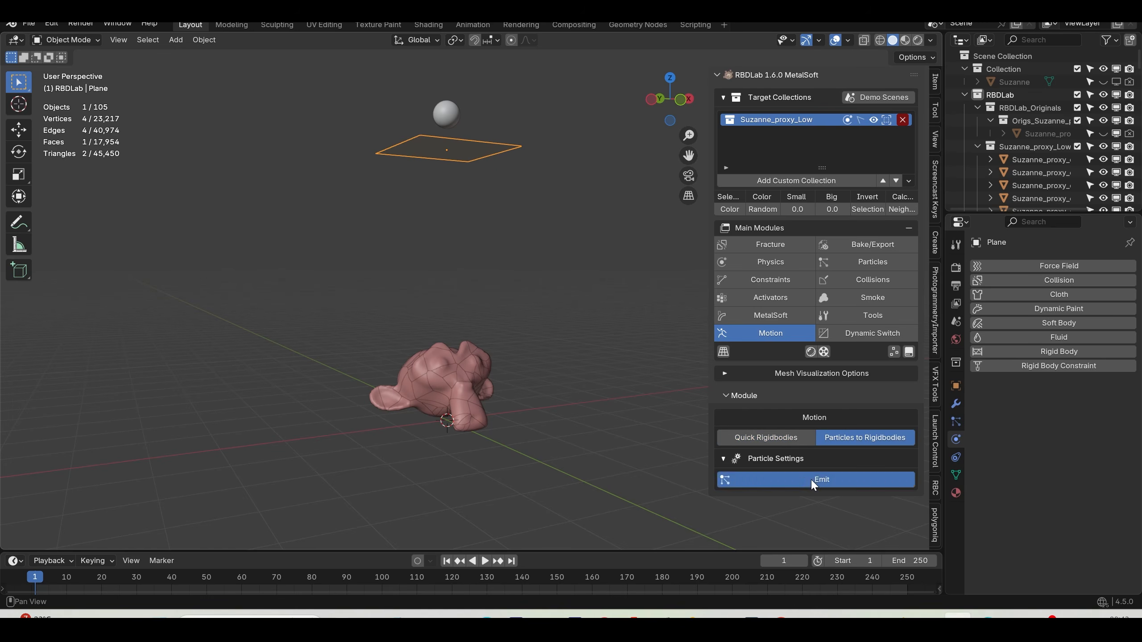
{"action": "left_click", "coordinate": [810, 479]}
{"action": "scroll", "coordinate": [746, 496], "scroll_direction": "down", "scroll_amount": 4}
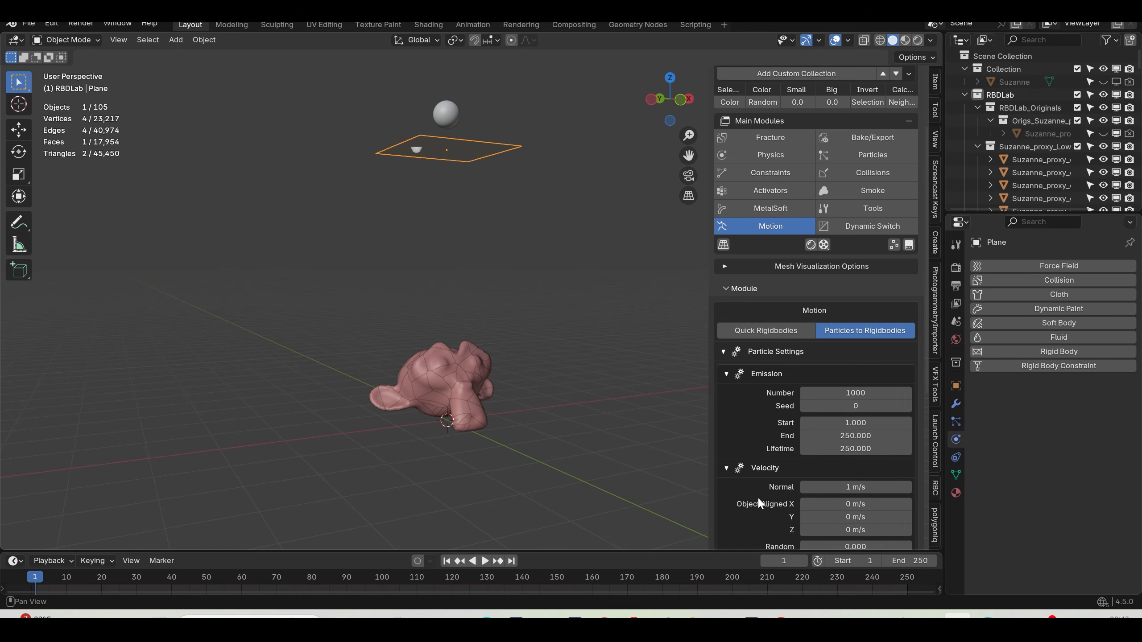
- Preview the emission, reduce the particle number to 15 and resume playback
{"action": "left_click", "coordinate": [486, 561]}
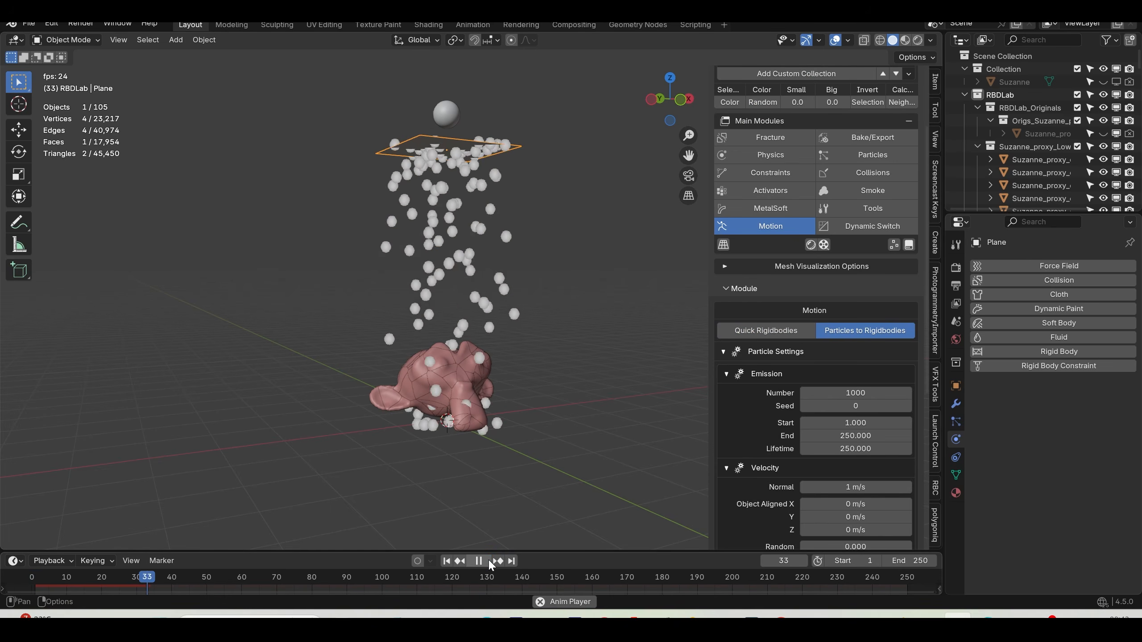
{"action": "left_click", "coordinate": [853, 393]}
{"action": "type", "text": "15"}
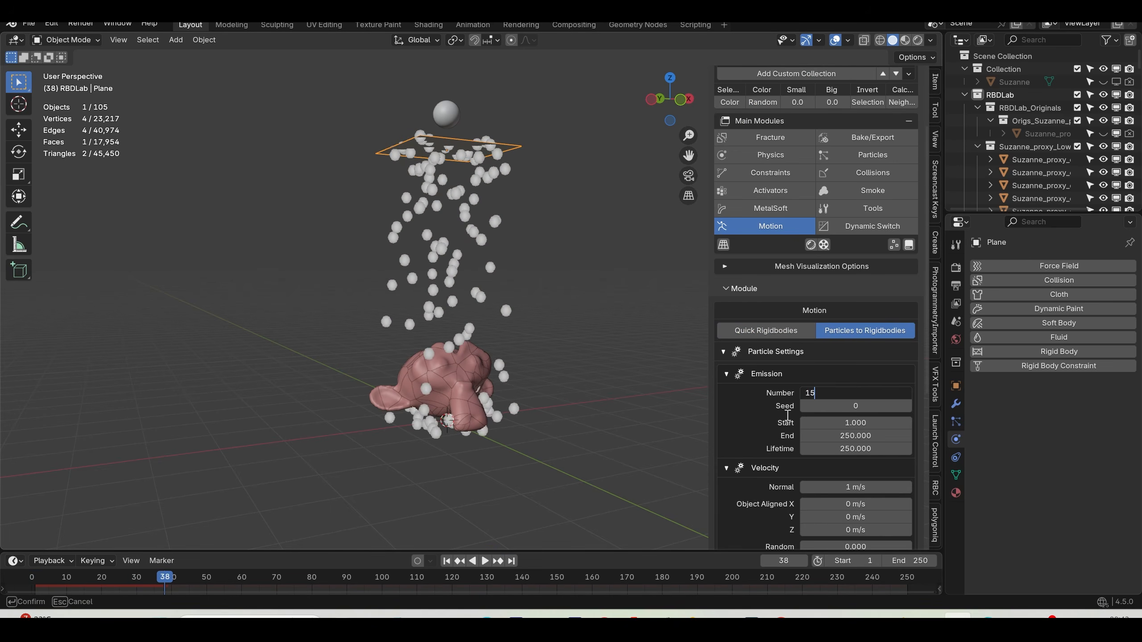
{"action": "key", "text": "Return"}
{"action": "left_click", "coordinate": [486, 560]}
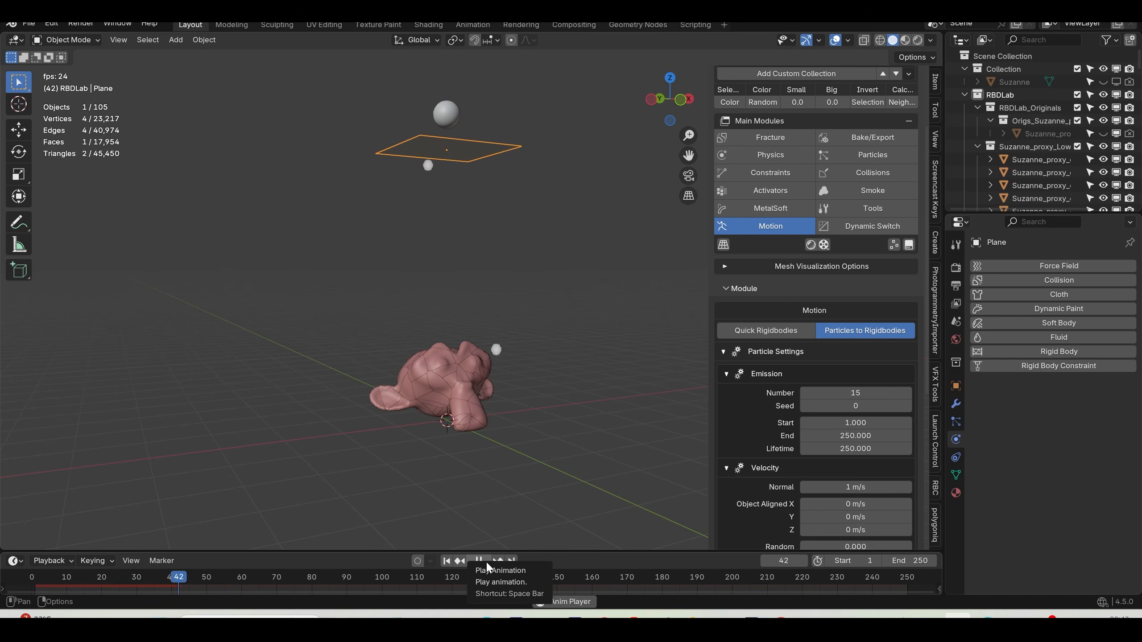
- Try emission end frames of 45 and 15, and replay the particles from frame 1
{"action": "left_click", "coordinate": [856, 435]}
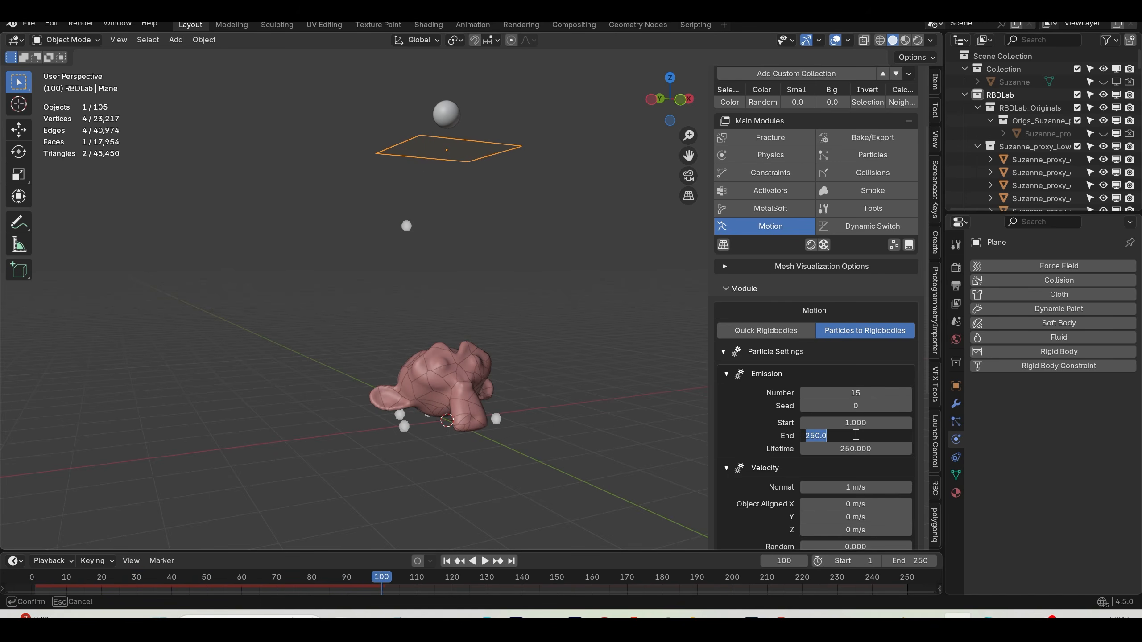
{"action": "type", "text": "45"}
{"action": "key", "text": "Return"}
{"action": "left_click", "coordinate": [827, 440]}
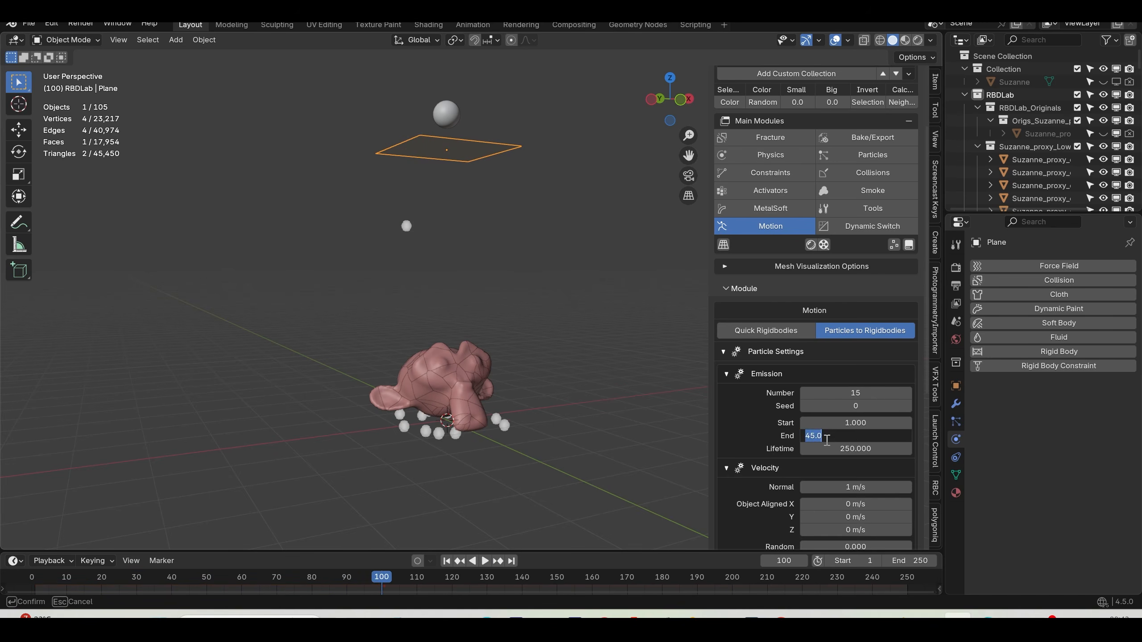
{"action": "type", "text": "15"}
{"action": "key", "text": "Return"}
{"action": "left_click", "coordinate": [447, 561]}
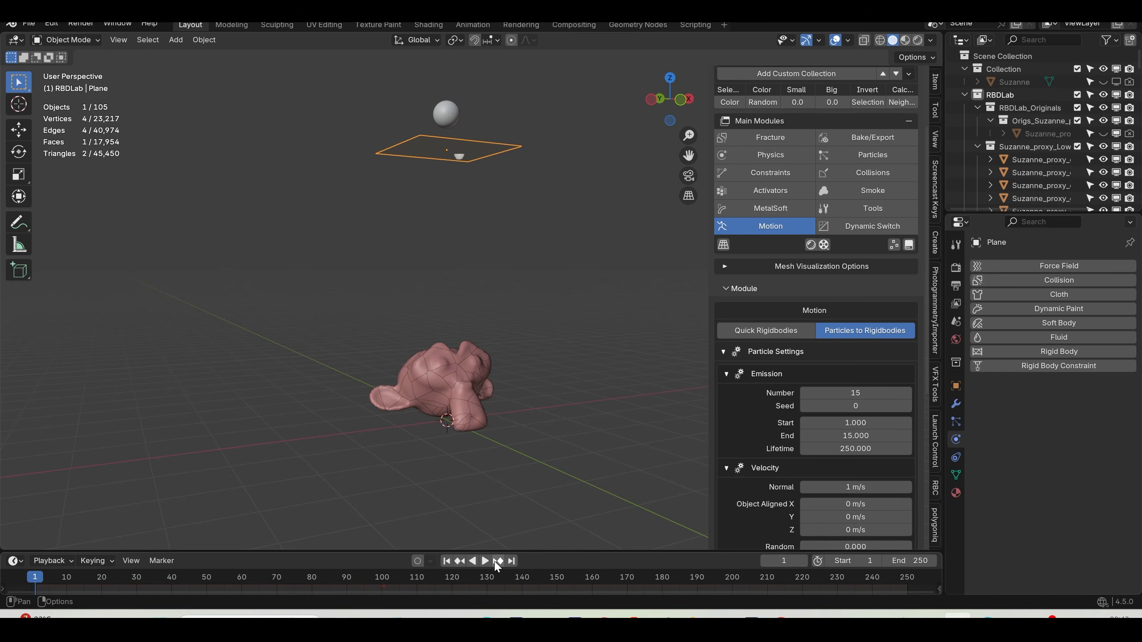
{"action": "left_click", "coordinate": [485, 561]}
- Try a particle number of 5 and replay the emission from frame 1
{"action": "left_click", "coordinate": [860, 392]}
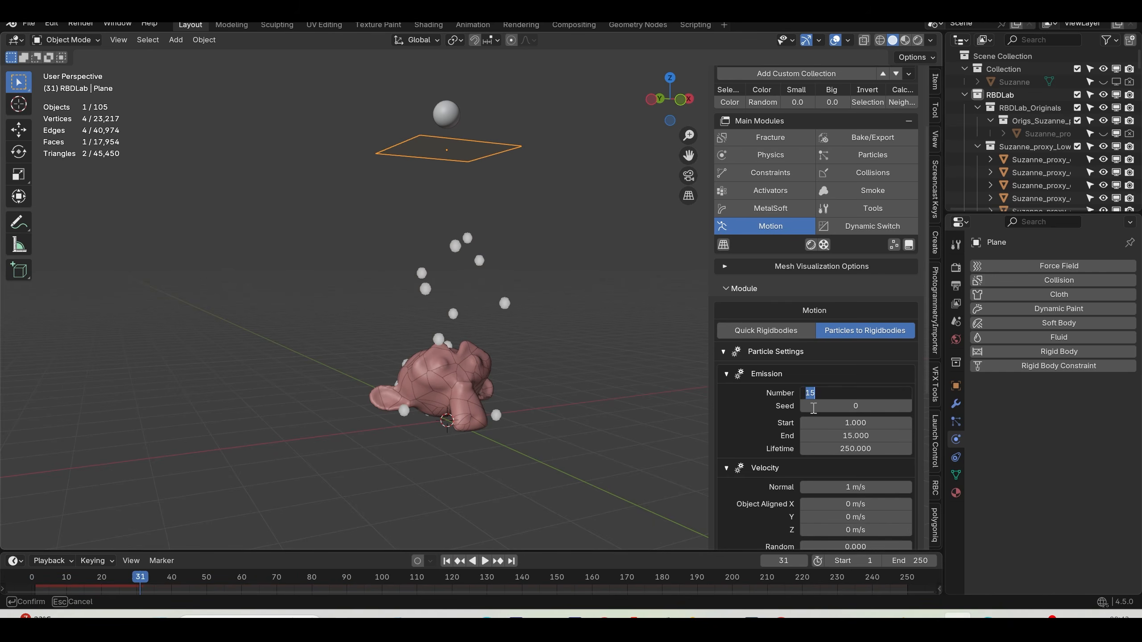
{"action": "type", "text": "5"}
{"action": "key", "text": "Return"}
{"action": "left_click", "coordinate": [447, 560]}
{"action": "left_click", "coordinate": [484, 561]}
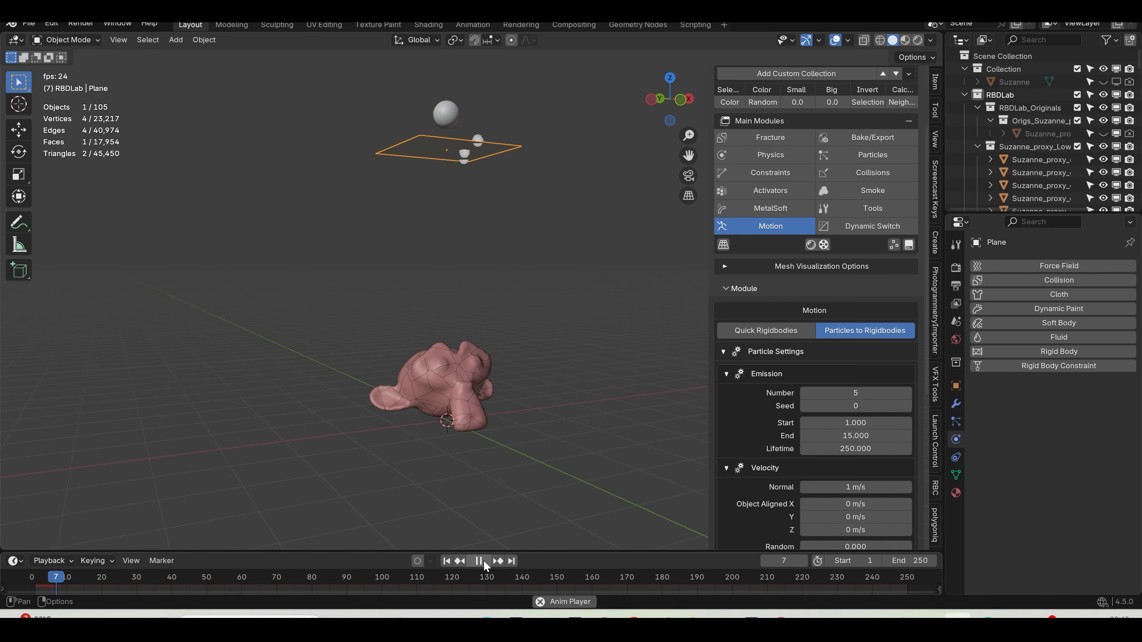
{"action": "left_click", "coordinate": [479, 561]}
- Set the particle number to 10 and the emission end to frame 25, and replay from frame 1
{"action": "left_click", "coordinate": [855, 393]}
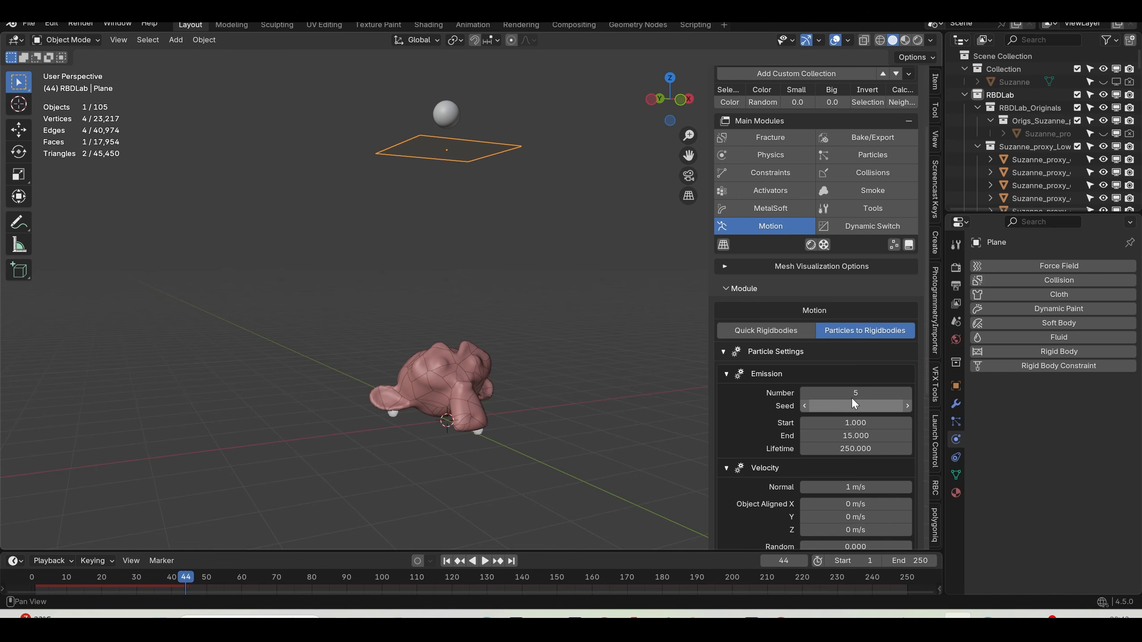
{"action": "type", "text": "10"}
{"action": "key", "text": "Return"}
{"action": "left_click", "coordinate": [856, 435]}
{"action": "type", "text": "25"}
{"action": "key", "text": "Return"}
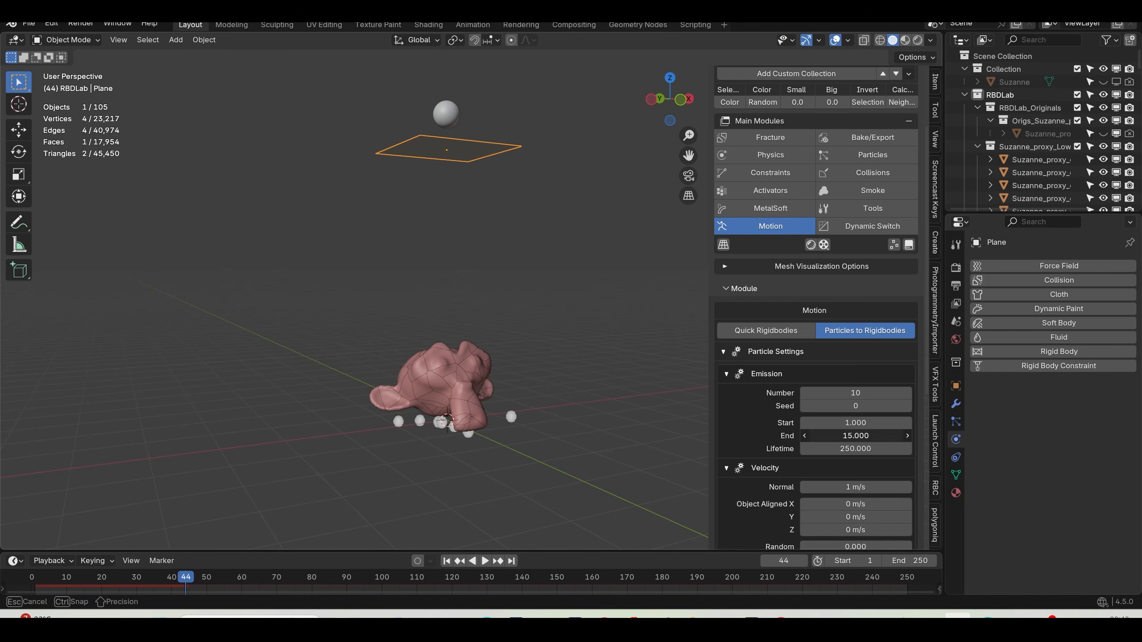
{"action": "left_click", "coordinate": [459, 562]}
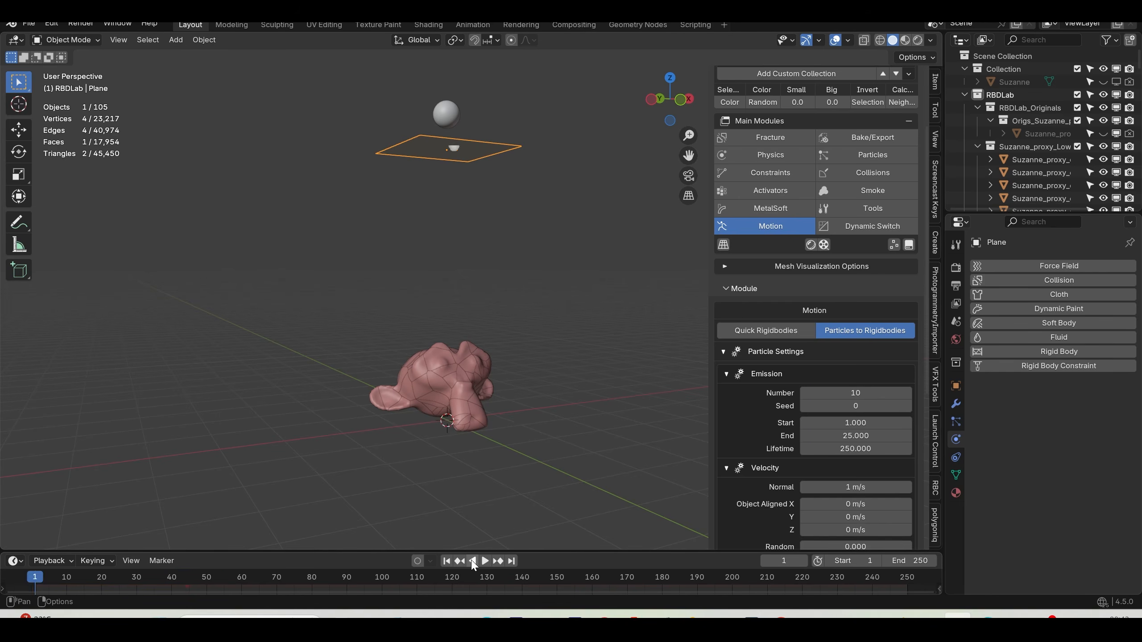
{"action": "left_click", "coordinate": [485, 561]}
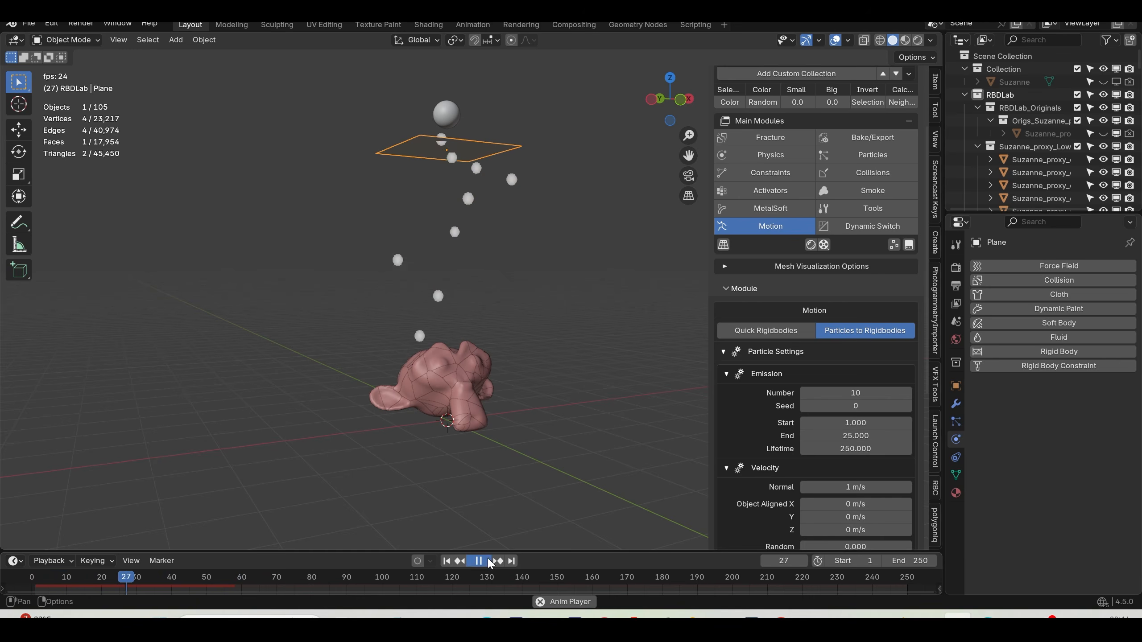
{"action": "left_click", "coordinate": [479, 561]}
- Extend the emission end to frame 45, replay from frame 1 and scrub back to about frame 25
{"action": "left_click", "coordinate": [849, 437]}
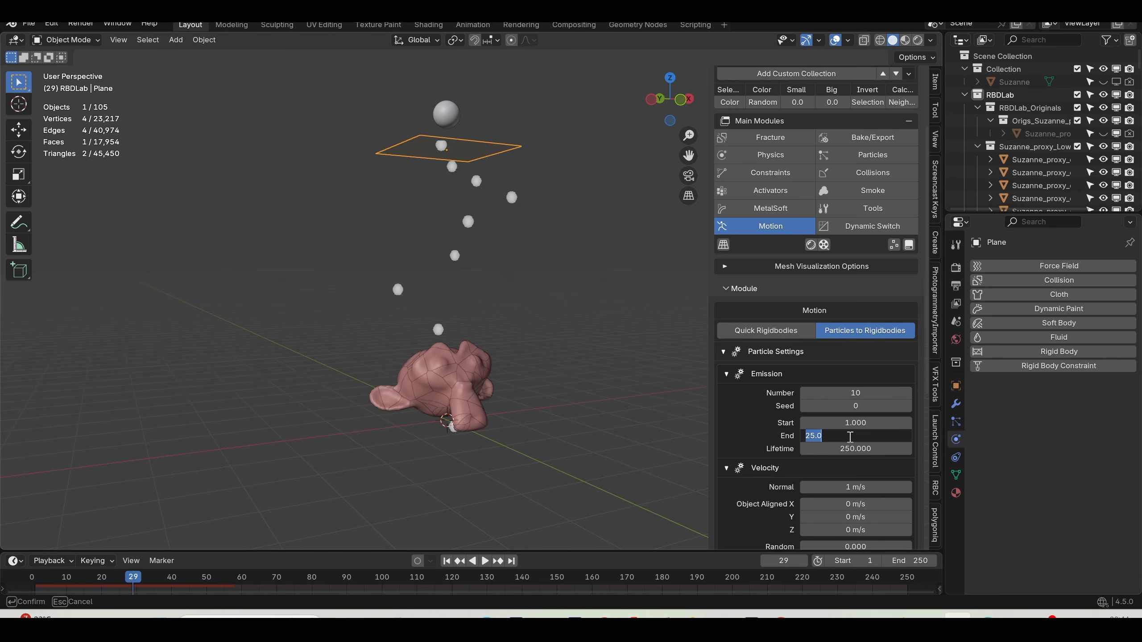
{"action": "type", "text": "45"}
{"action": "key", "text": "Return"}
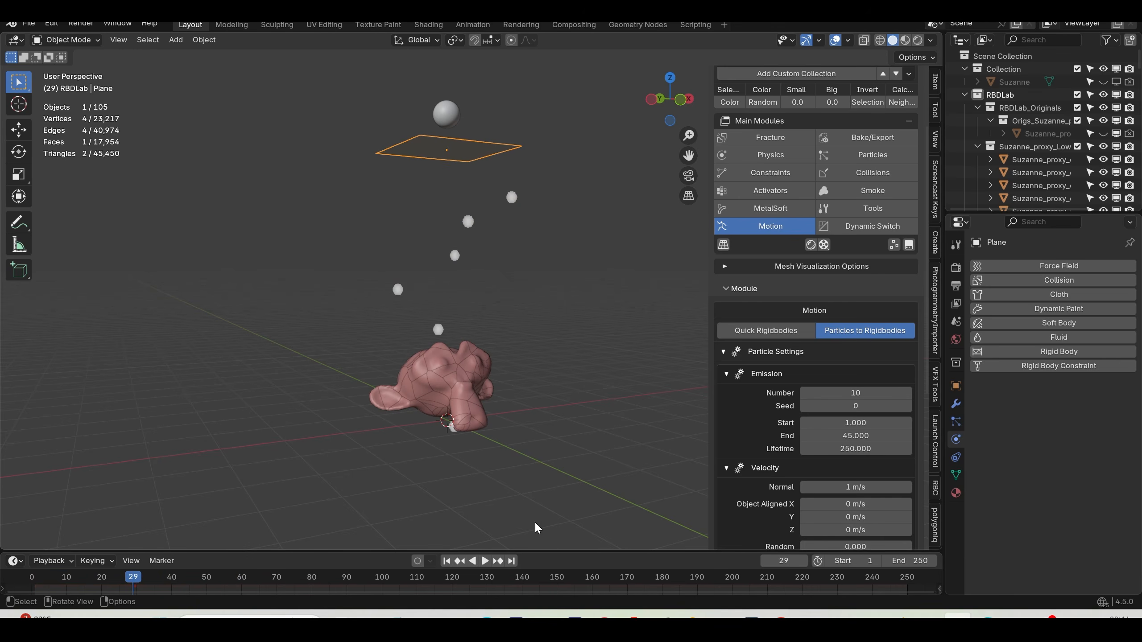
{"action": "left_click", "coordinate": [447, 561]}
{"action": "left_click", "coordinate": [484, 561]}
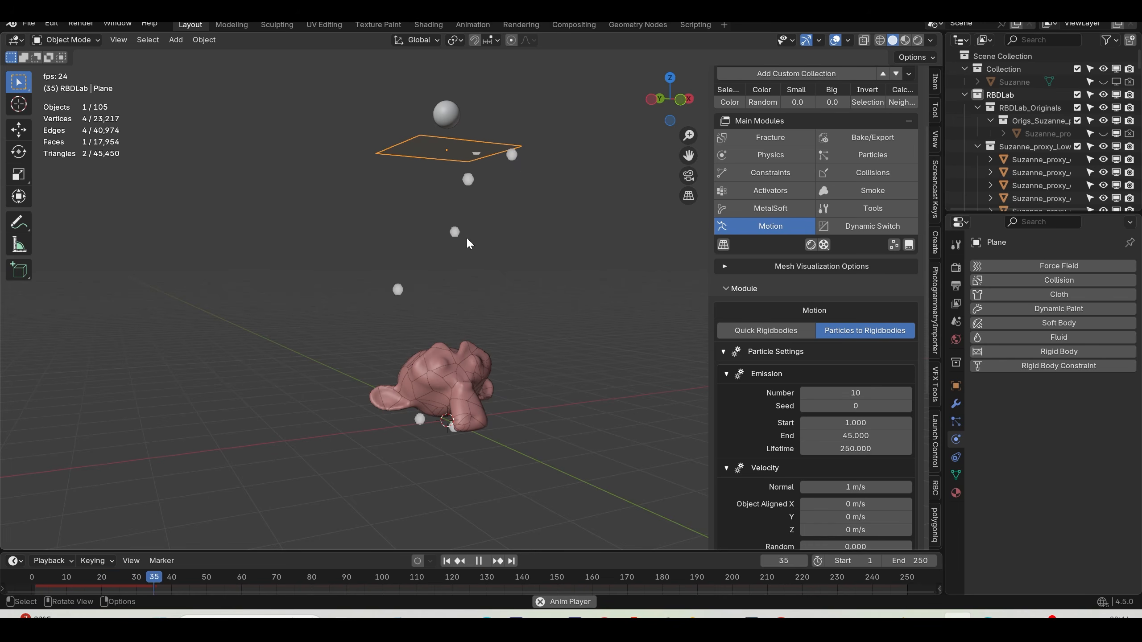
{"action": "left_click", "coordinate": [479, 560]}
{"action": "left_click_drag", "start_coordinate": [321, 574], "coordinate": [122, 582]}
{"action": "key", "text": "space"}
- Set the particles' normal velocity to 5 m/s and replay the emission from frame 1
{"action": "scroll", "coordinate": [769, 476], "scroll_direction": "down", "scroll_amount": 6}
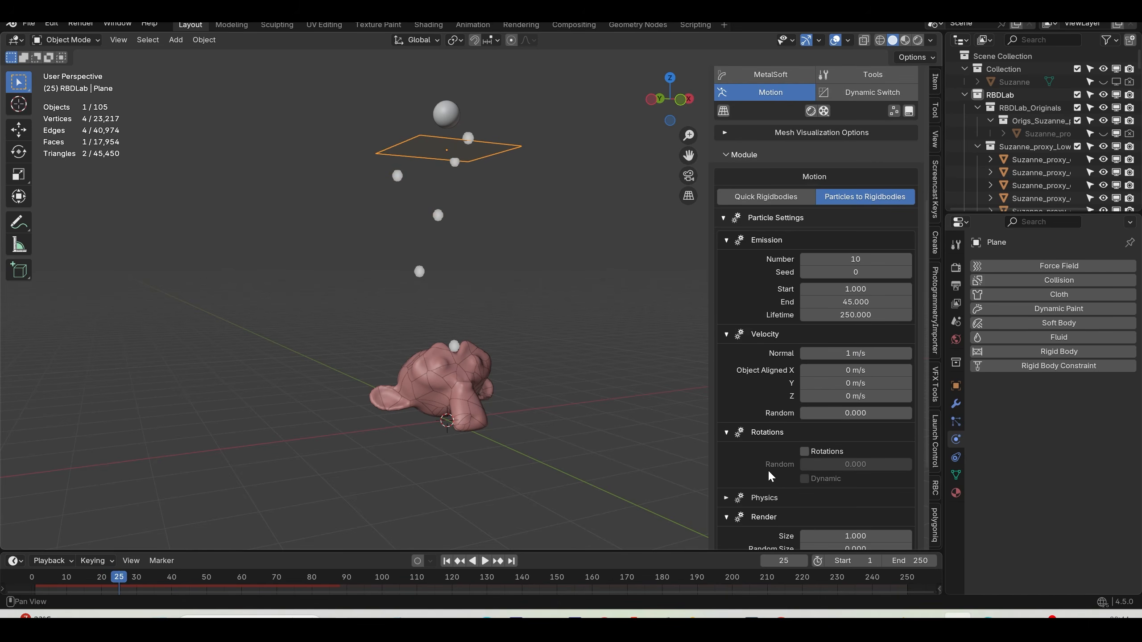
{"action": "left_click", "coordinate": [858, 355]}
{"action": "type", "text": "5"}
{"action": "key", "text": "Return"}
{"action": "left_click", "coordinate": [447, 561]}
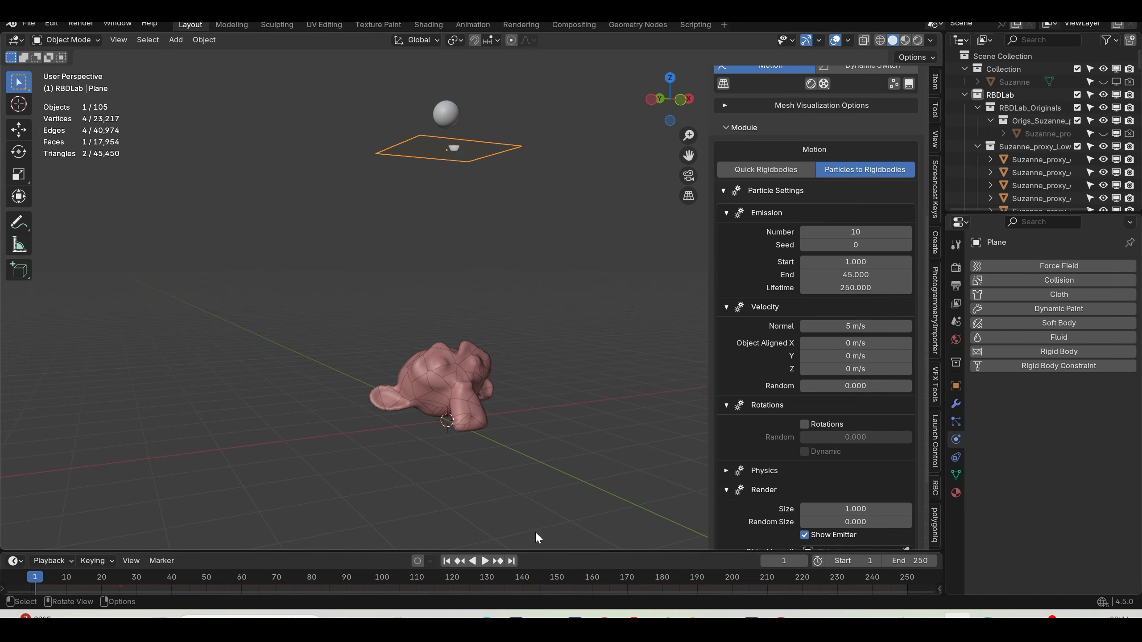
{"action": "left_click", "coordinate": [484, 561]}
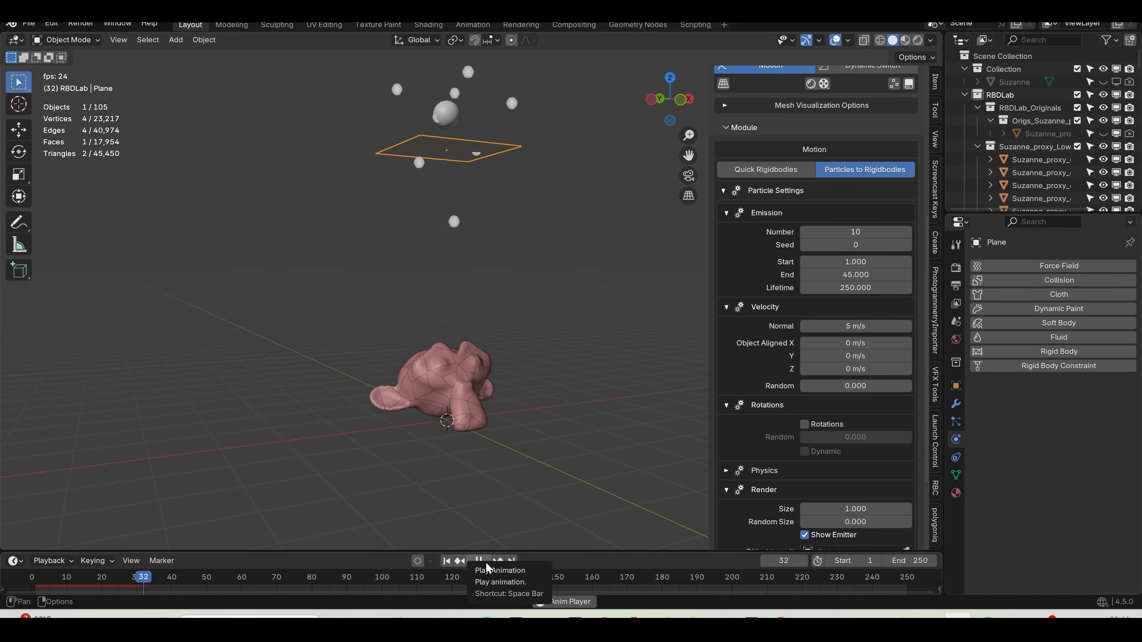
{"action": "left_click", "coordinate": [486, 561]}
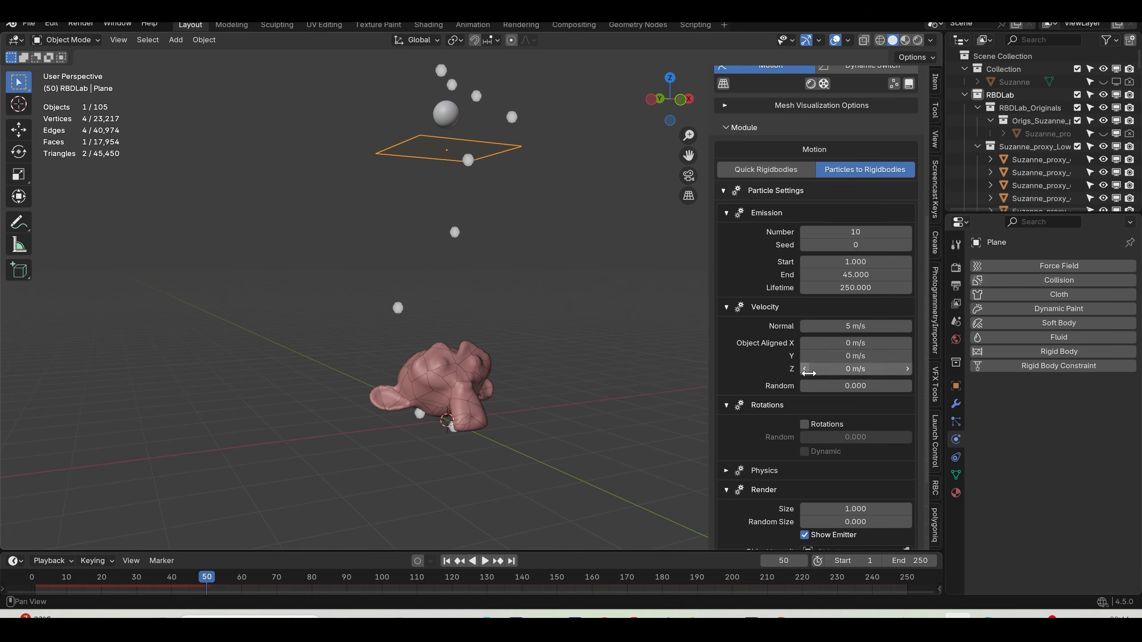
- Set the particles' normal velocity to -5 m/s, replay the emission from frame 1 and scrub back to frame 13
{"action": "left_click", "coordinate": [857, 331]}
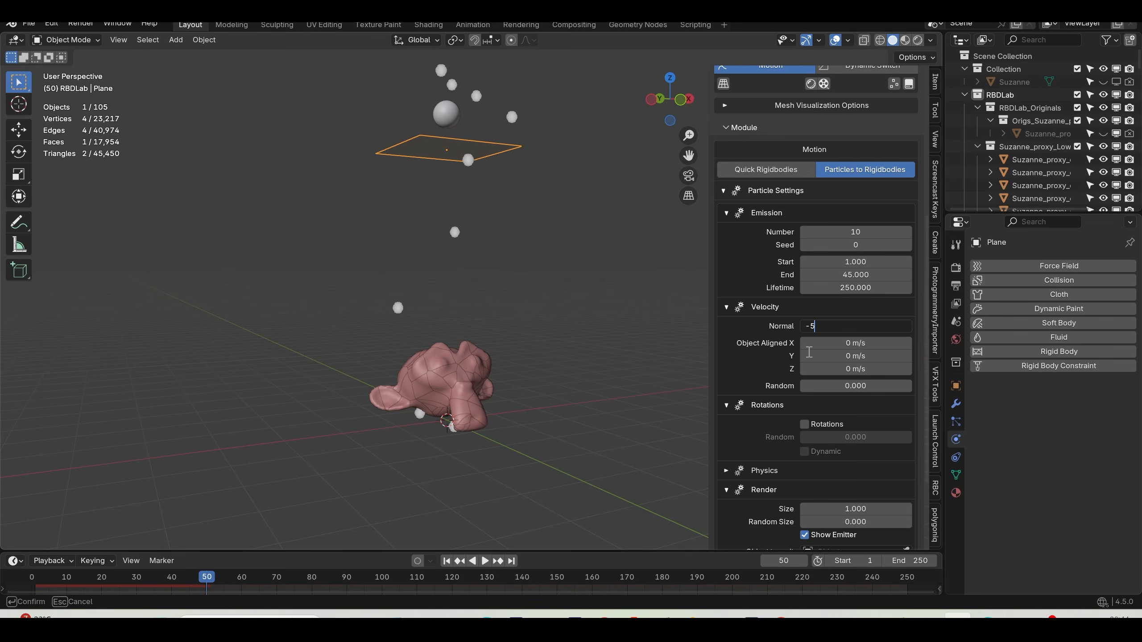
{"action": "key", "text": "Return"}
{"action": "left_click", "coordinate": [447, 561]}
{"action": "left_click", "coordinate": [484, 561]}
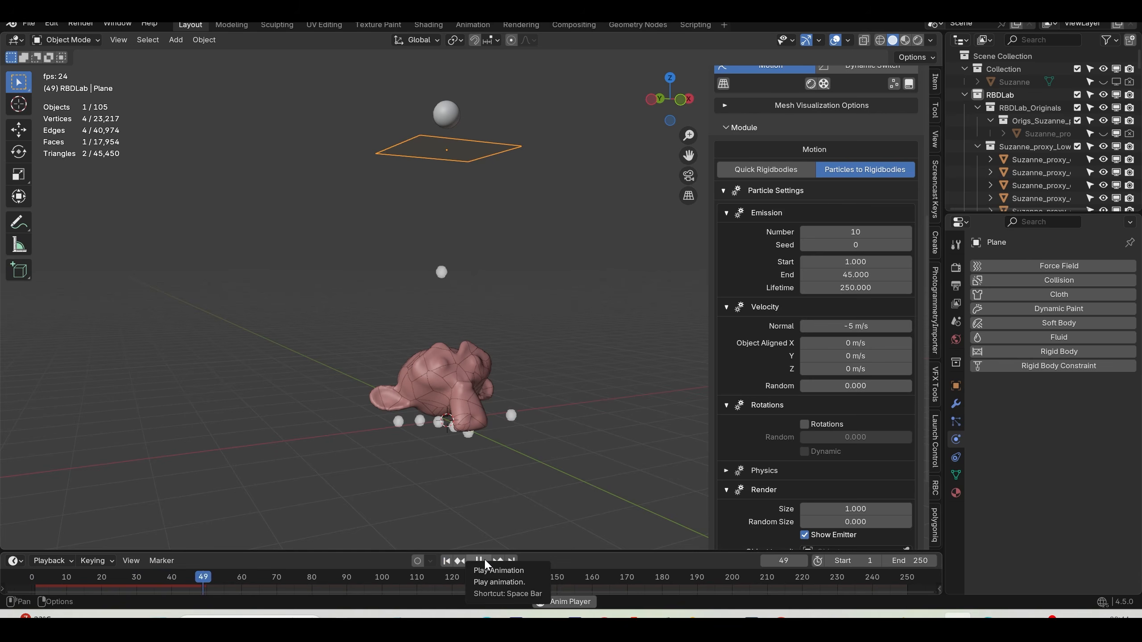
{"action": "left_click_drag", "start_coordinate": [104, 581], "coordinate": [77, 580]}
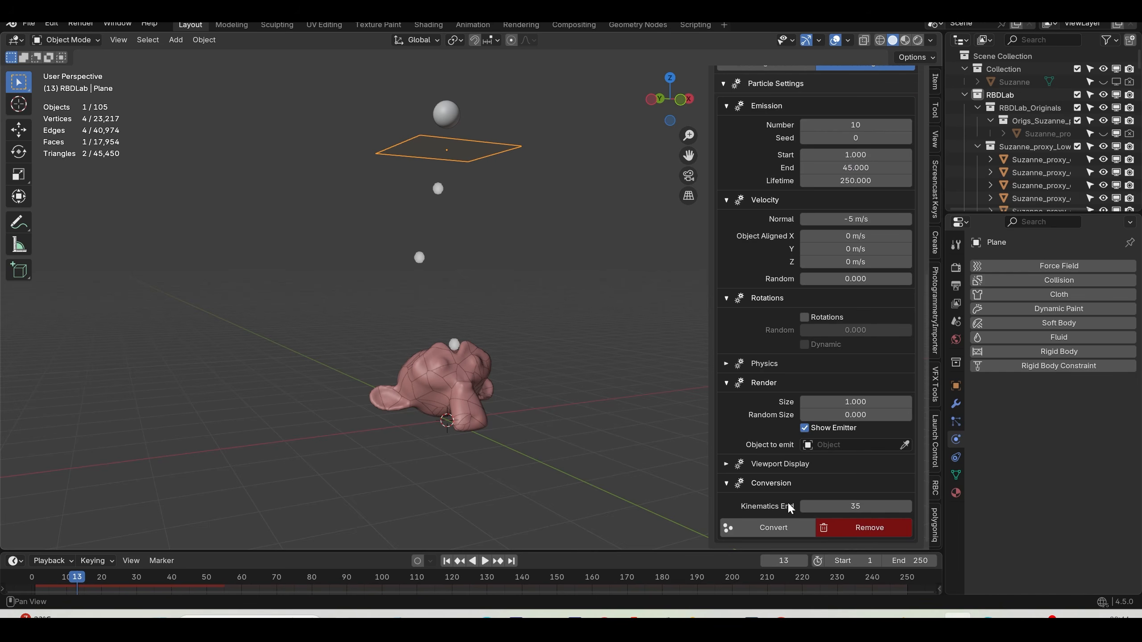
- Try a Kinematics End of 15 for the particle conversion and scrub back to frame 3
{"action": "left_click", "coordinate": [853, 507]}
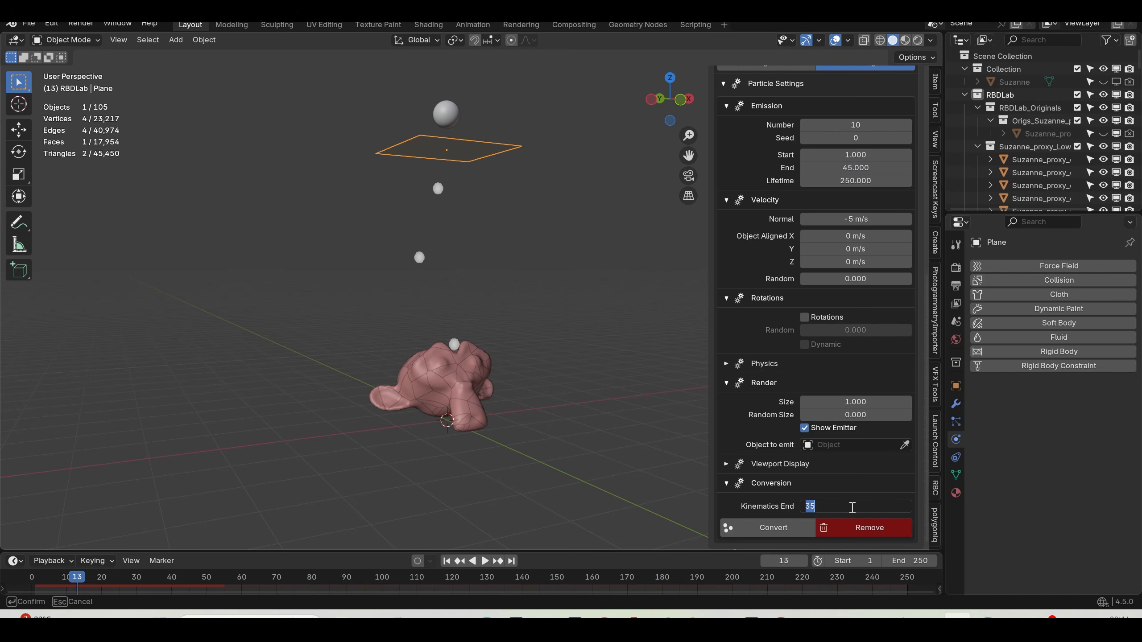
{"action": "type", "text": "15"}
{"action": "key", "text": "Return"}
{"action": "left_click_drag", "start_coordinate": [76, 580], "coordinate": [42, 585]}
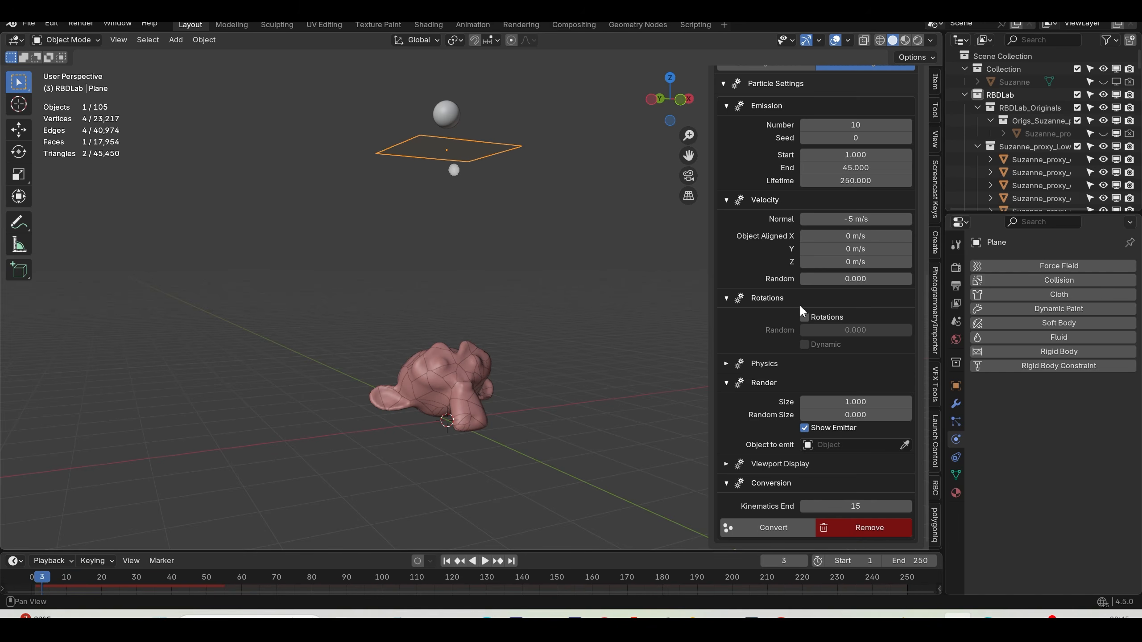
- Save the file and try to convert the particles without an object to emit
{"action": "scroll", "coordinate": [760, 378], "scroll_direction": "up", "scroll_amount": 2}
{"action": "scroll", "coordinate": [751, 417], "scroll_direction": "down", "scroll_amount": 2}
{"action": "key", "text": "ctrl+s"}
{"action": "left_click", "coordinate": [779, 524]}
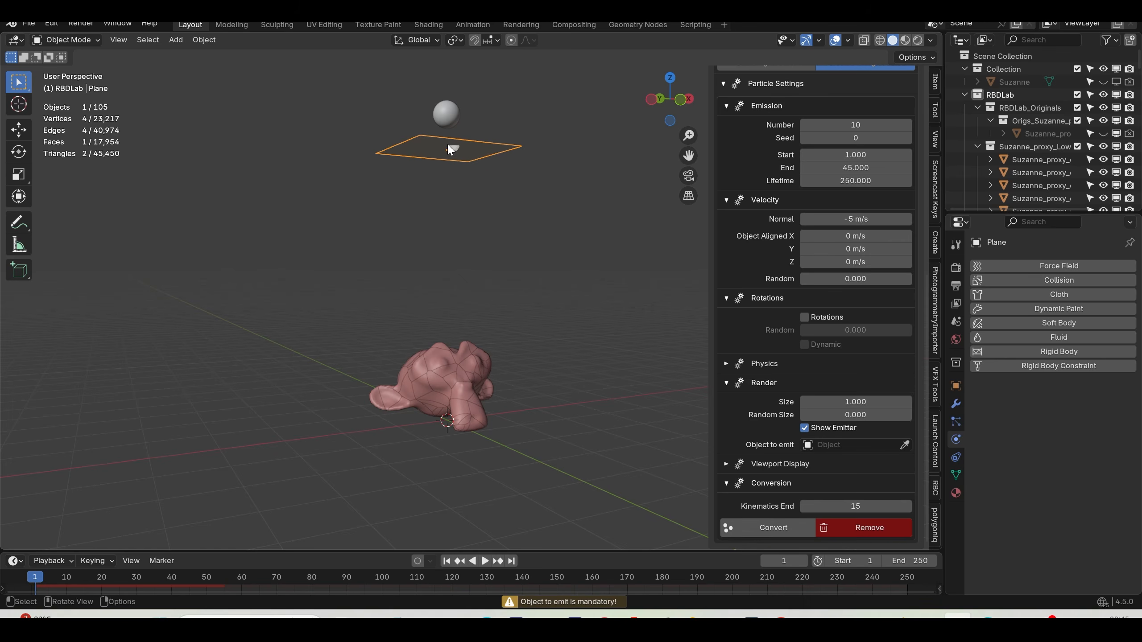
{"action": "left_click", "coordinate": [787, 532]}
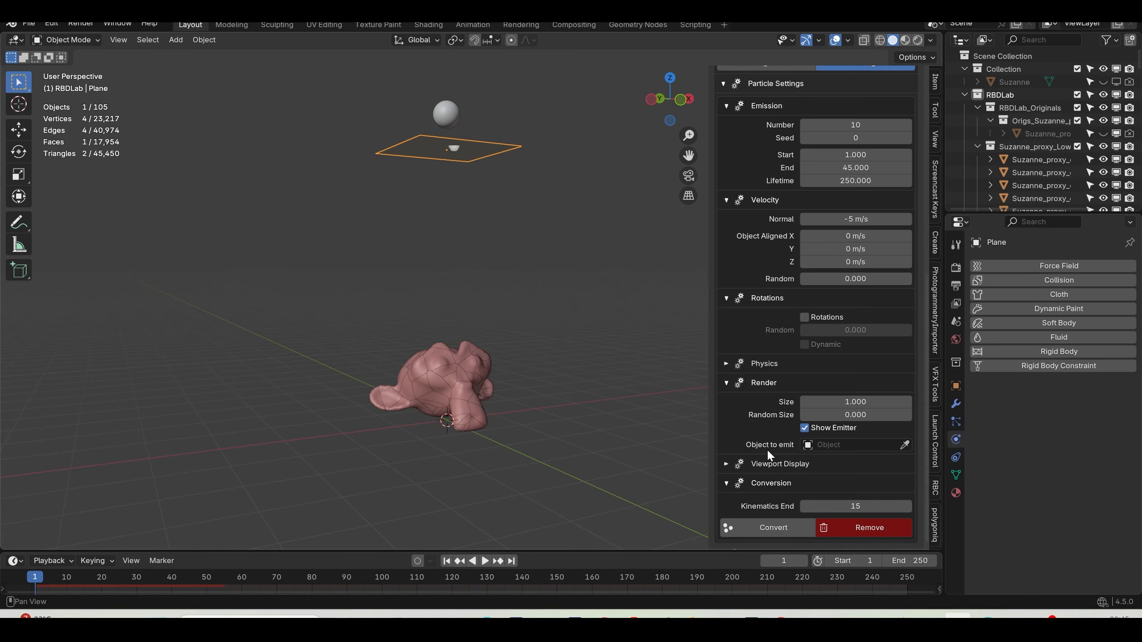
- Assign the sphere above the plane as the object to emit, and play the emission up to frame 14
{"action": "left_click", "coordinate": [905, 445]}
{"action": "left_click", "coordinate": [447, 114]}
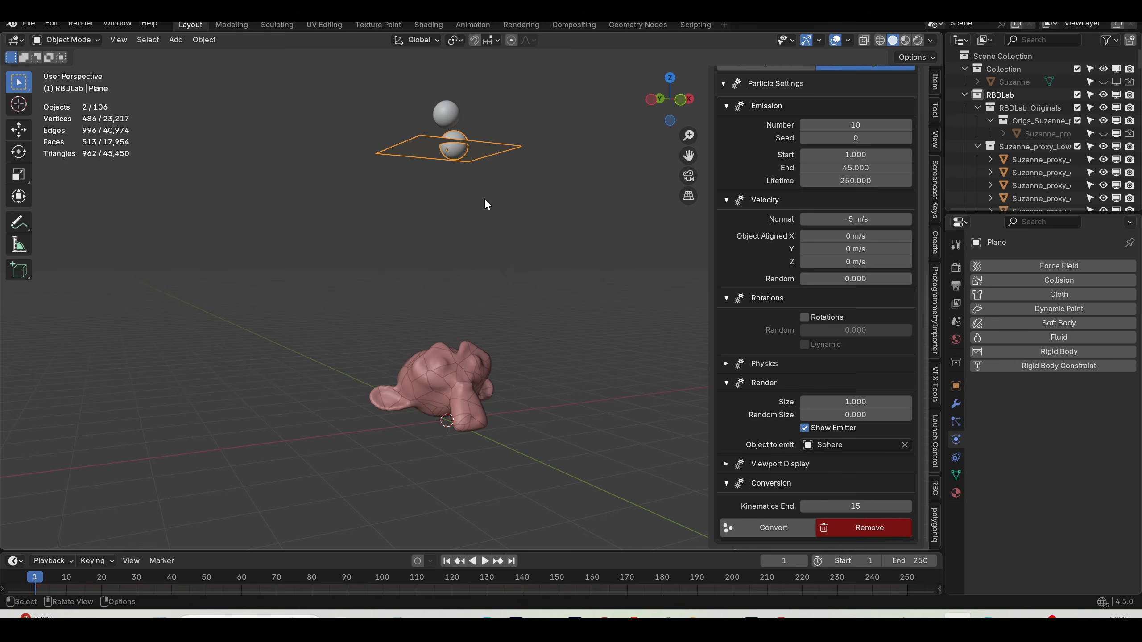
{"action": "left_click", "coordinate": [487, 562]}
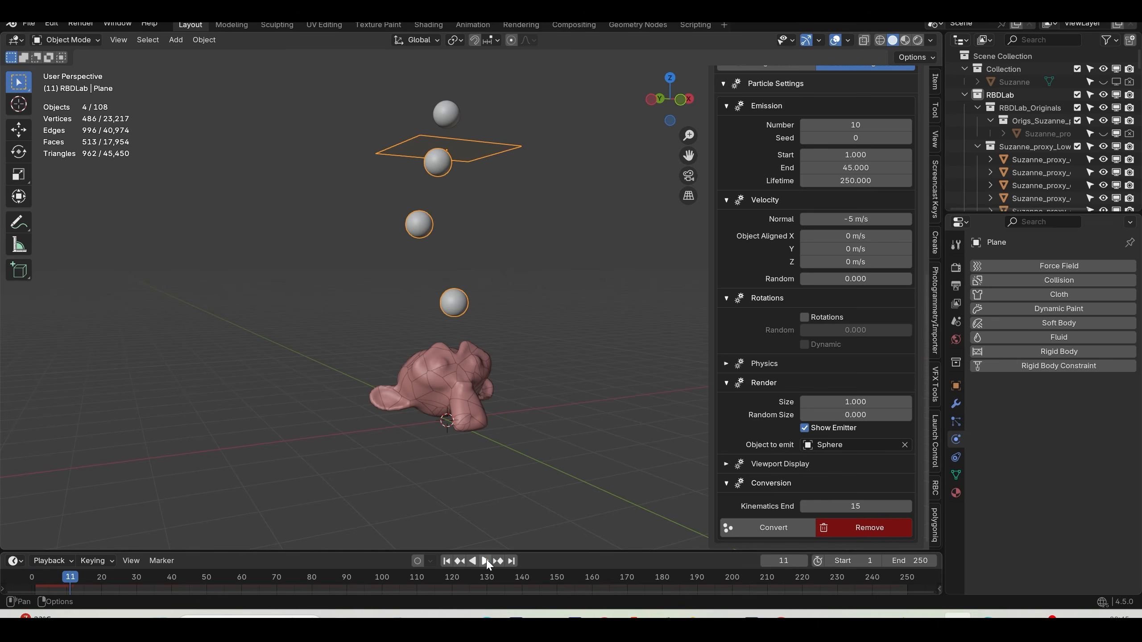
{"action": "left_click_drag", "start_coordinate": [70, 579], "coordinate": [79, 577]}
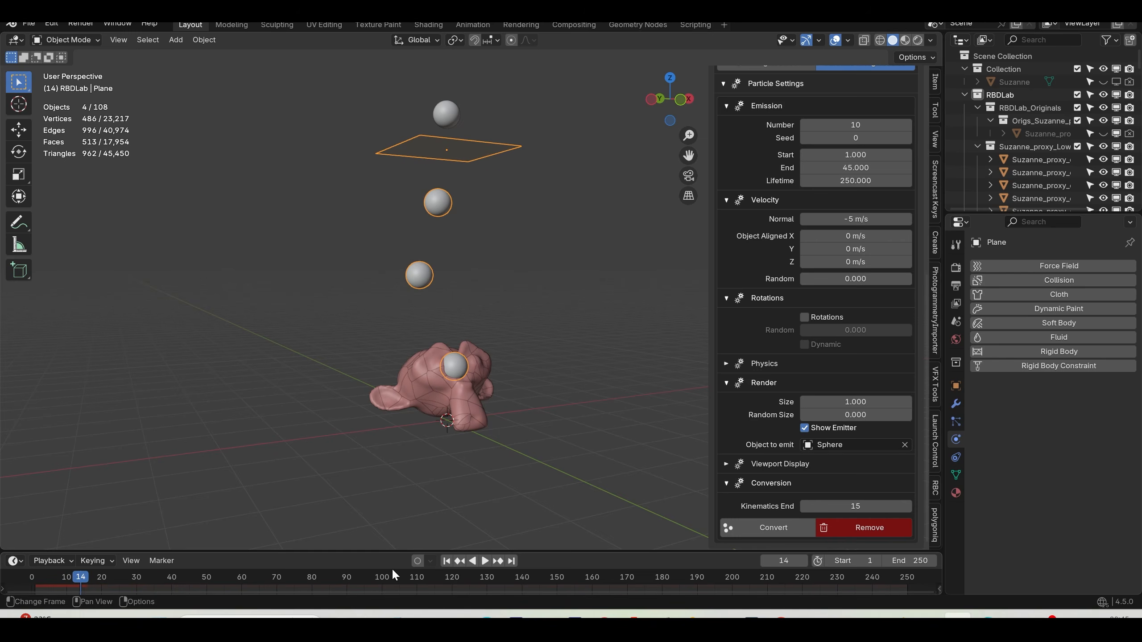
- Set the Kinematics End to 14 and try to convert the particles
{"action": "left_click", "coordinate": [875, 506]}
{"action": "type", "text": "14"}
{"action": "key", "text": "Return"}
{"action": "left_click", "coordinate": [743, 528]}
{"action": "left_click", "coordinate": [782, 533]}
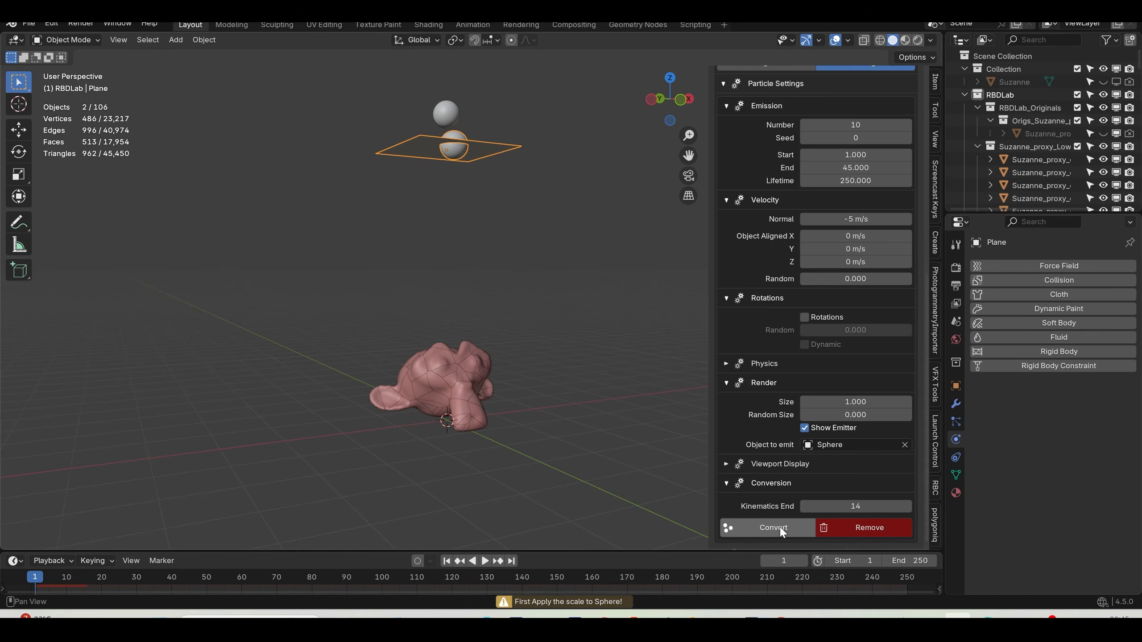
- Apply the scale of the source sphere and reselect the emitter plane
{"action": "left_click", "coordinate": [455, 110]}
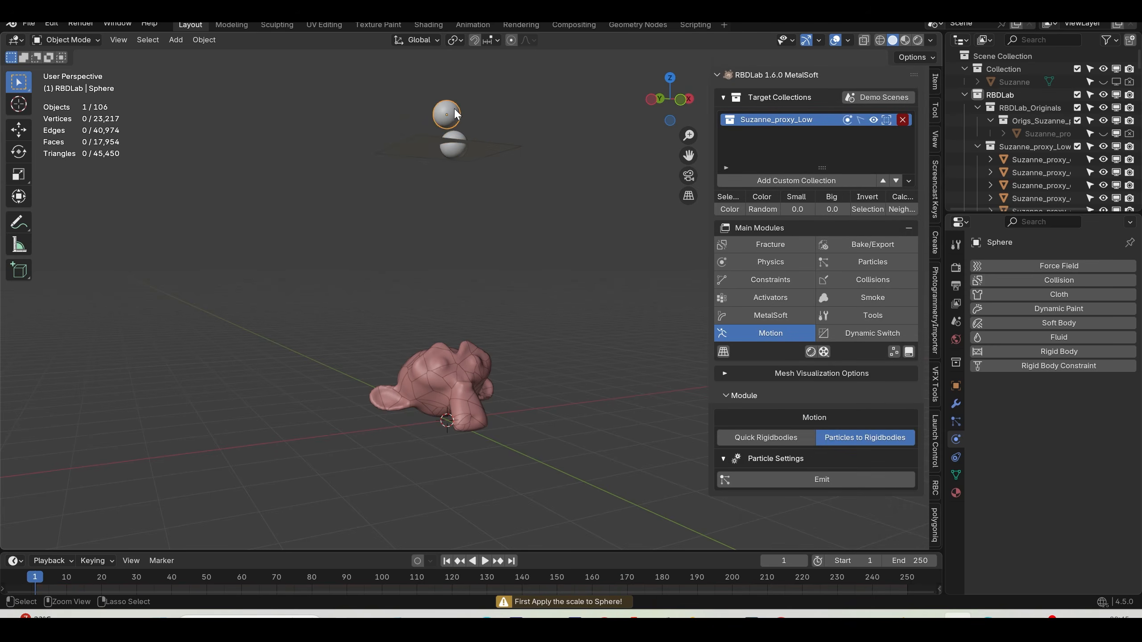
{"action": "key", "text": "ctrl+a"}
{"action": "left_click", "coordinate": [413, 134]}
{"action": "left_click", "coordinate": [500, 148]}
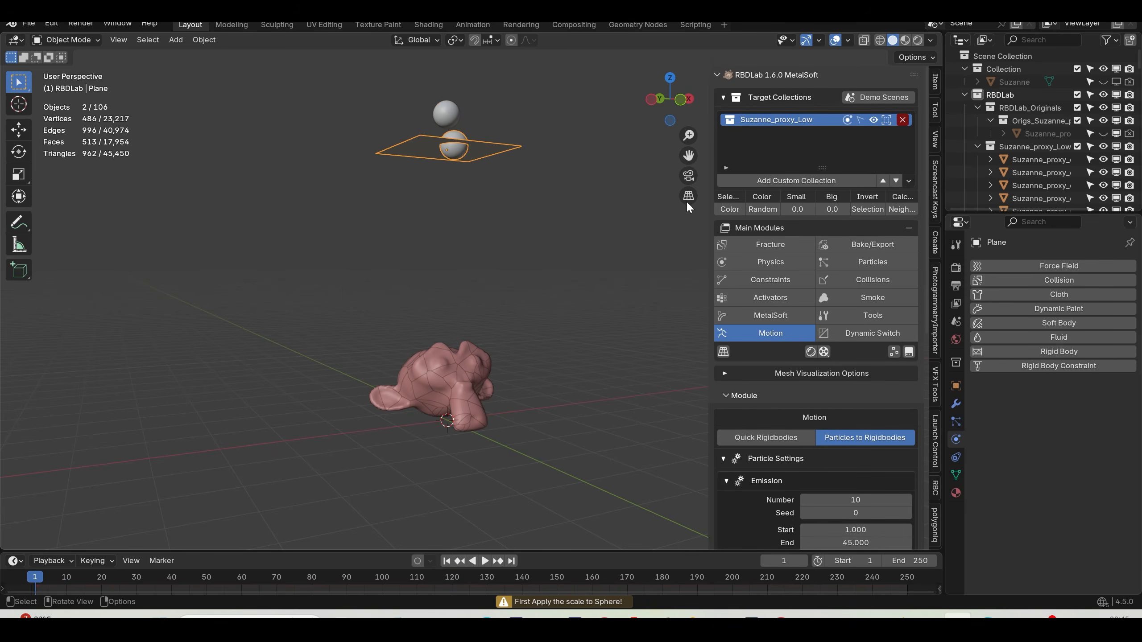
- Convert the plane's particles to rigid bodies and play the simulation
{"action": "scroll", "coordinate": [757, 364], "scroll_direction": "down", "scroll_amount": 10}
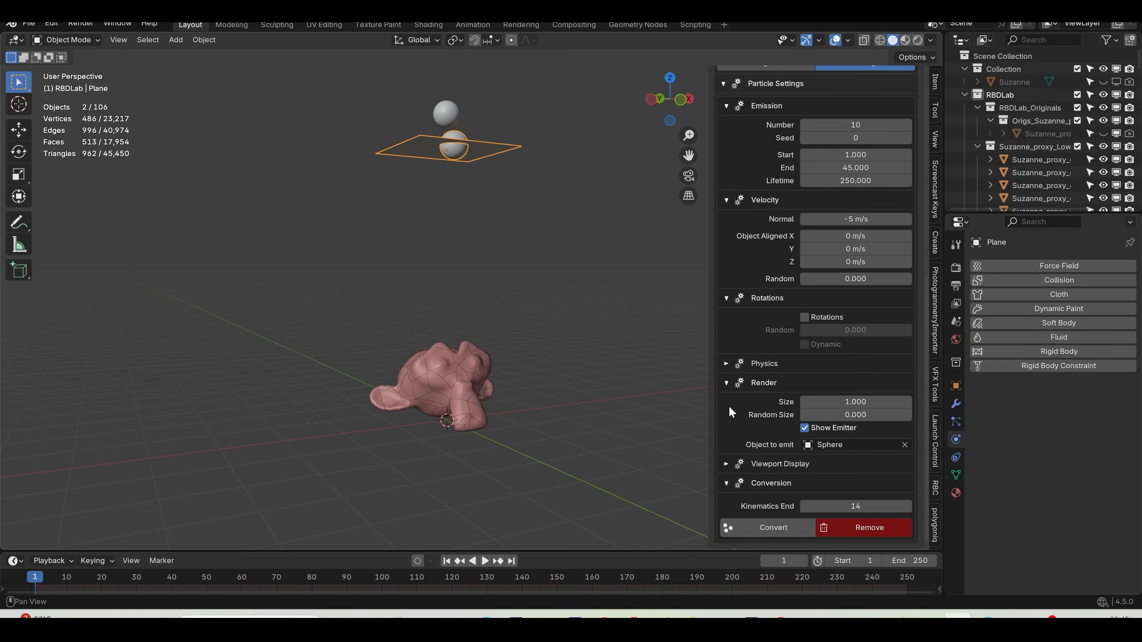
{"action": "left_click", "coordinate": [772, 529]}
{"action": "left_click", "coordinate": [483, 561]}
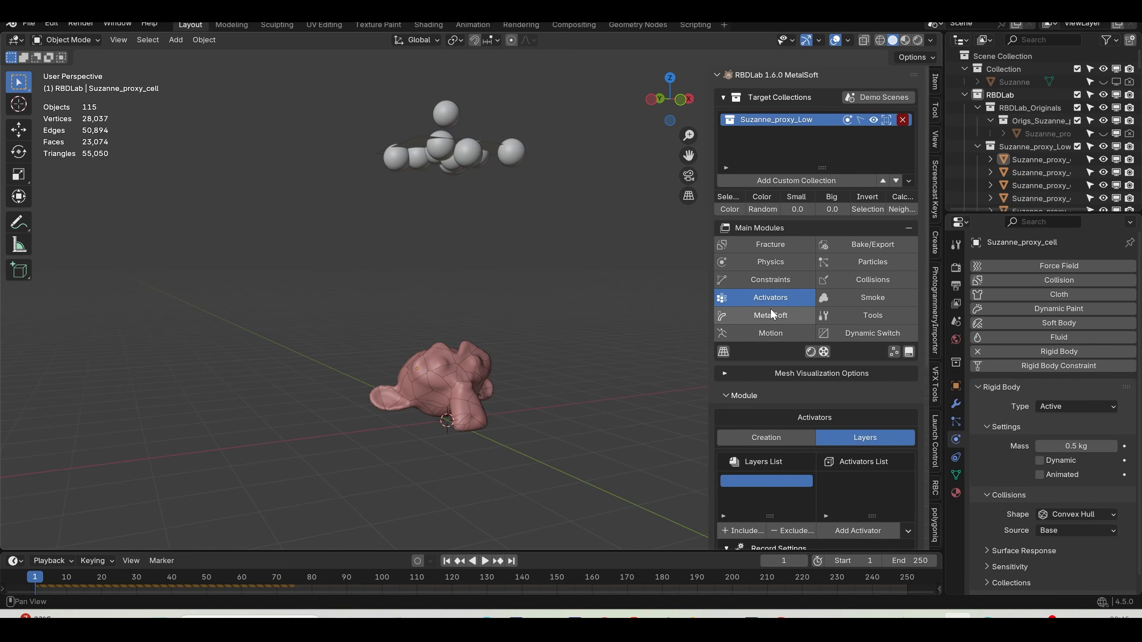
- Delete the emitter plane and the original source sphere, keeping the converted spheres
{"action": "scroll", "coordinate": [798, 294], "scroll_direction": "down", "scroll_amount": 5}
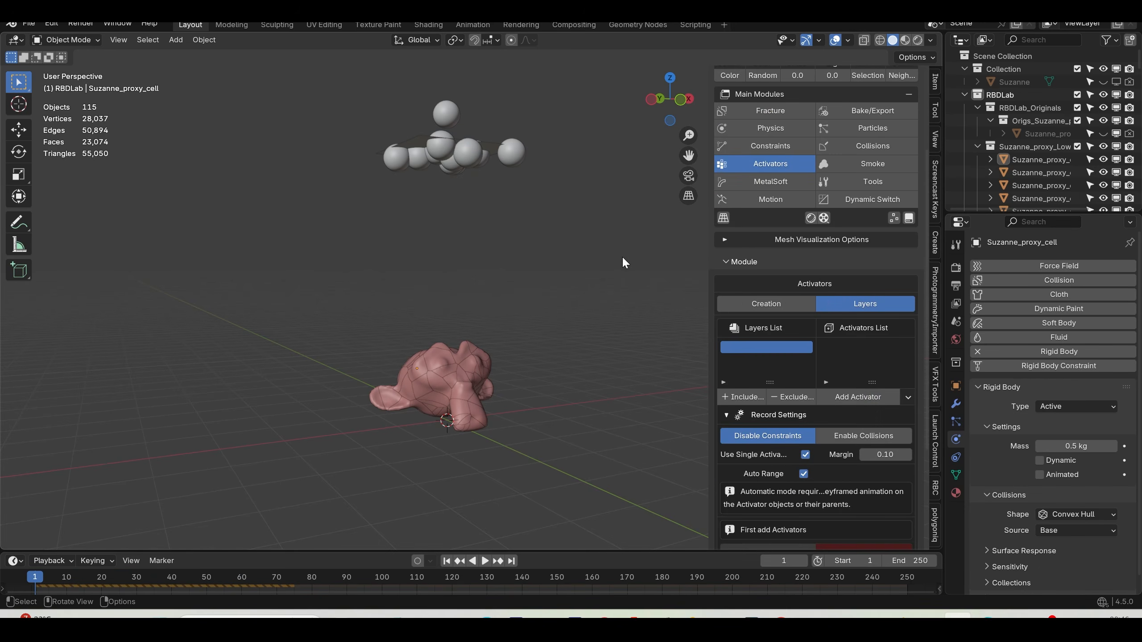
{"action": "left_click", "coordinate": [493, 146]}
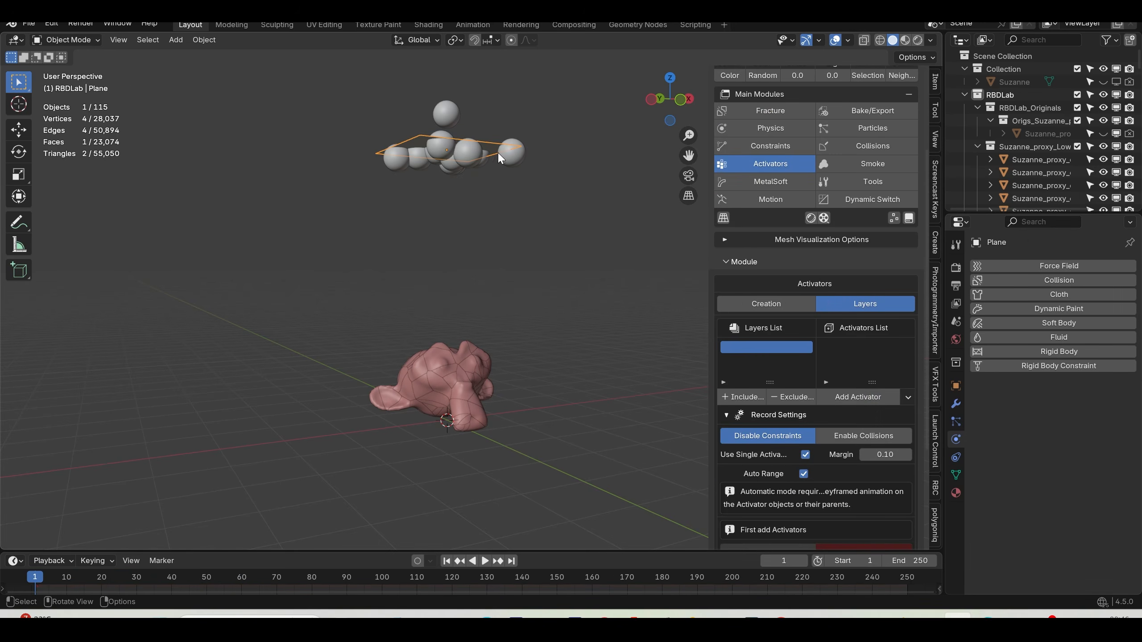
{"action": "key", "text": "Delete"}
{"action": "left_click", "coordinate": [449, 113]}
{"action": "key", "text": "Delete"}
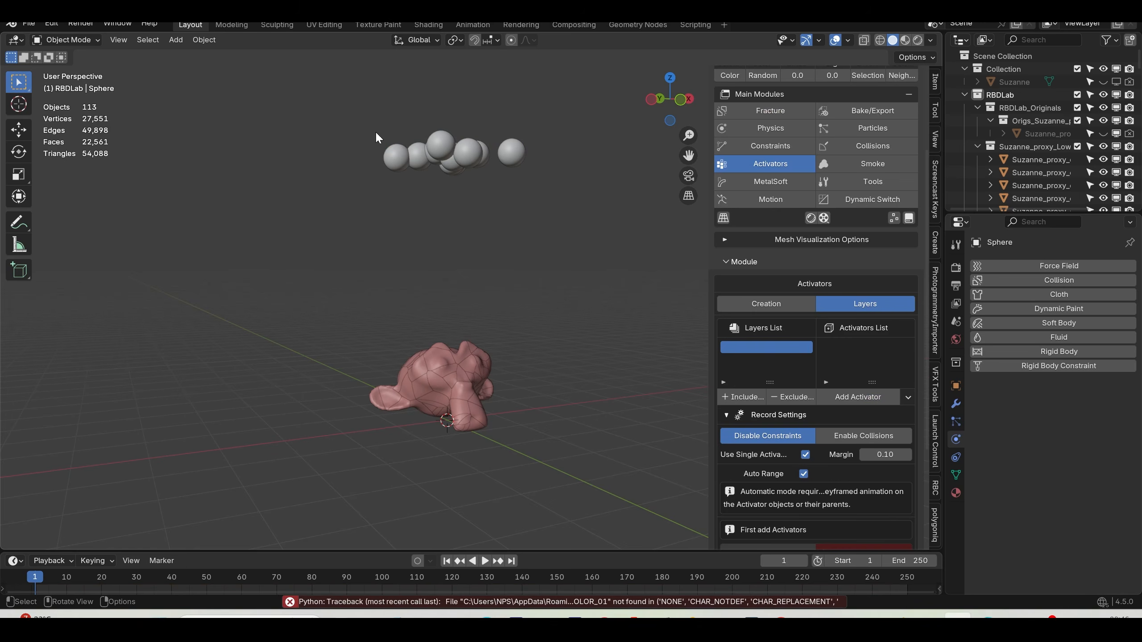
- Select all the converted spheres above the monkey head for the activator layer
{"action": "left_click_drag", "start_coordinate": [300, 86], "coordinate": [602, 212]}
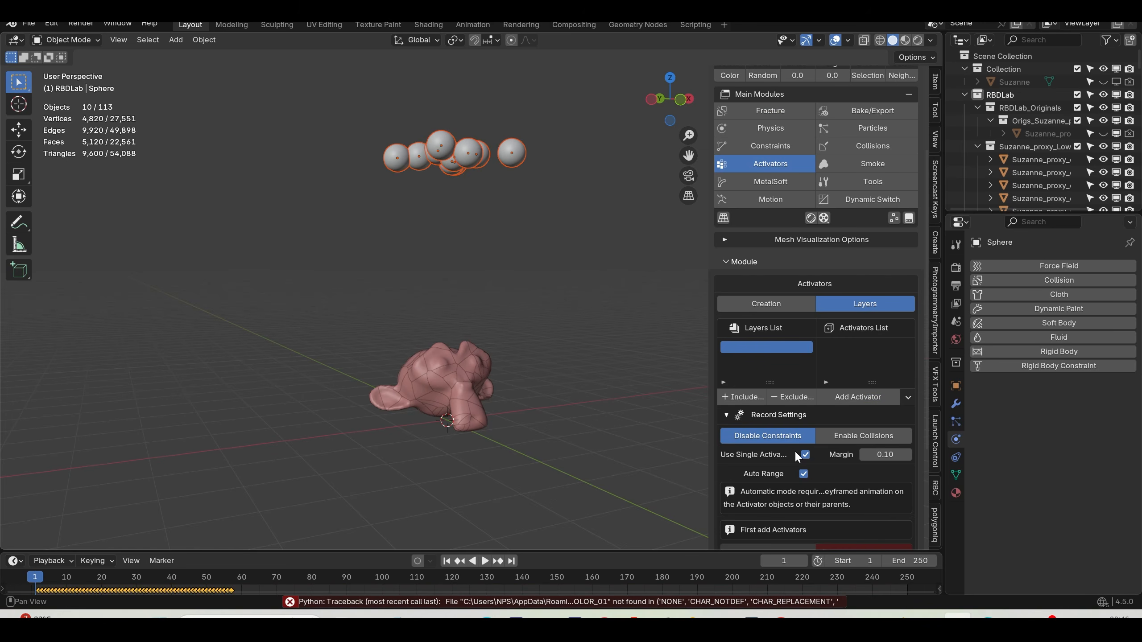
- Add sphere-type activators for the ten selected spheres to the activator layer
{"action": "scroll", "coordinate": [880, 410], "scroll_direction": "down", "scroll_amount": 5}
{"action": "left_click", "coordinate": [868, 291]}
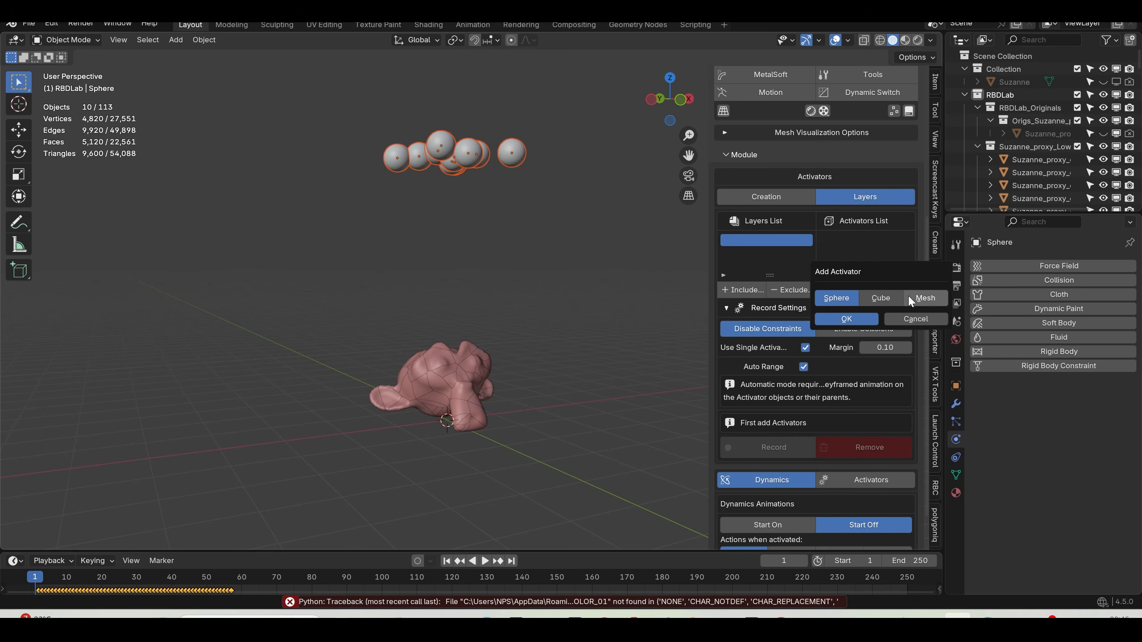
{"action": "left_click", "coordinate": [847, 319]}
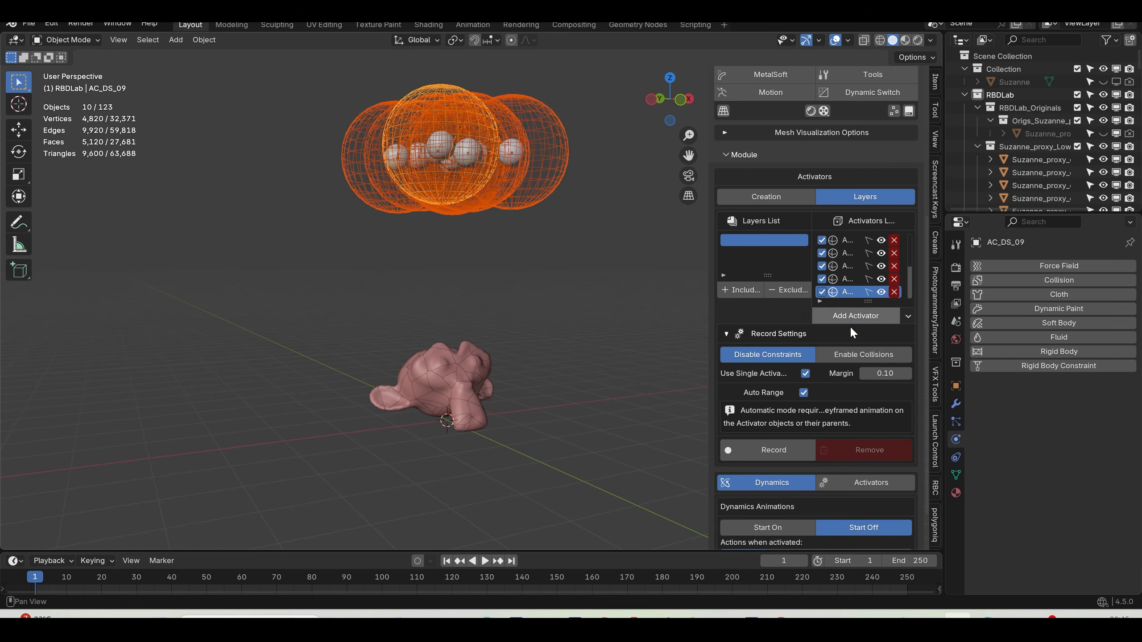
- Shrink all the new activators to a scale of 0.27 so they fit the spheres
{"action": "middle_click_drag", "start_coordinate": [551, 182], "coordinate": [549, 199], "text": "shift"}
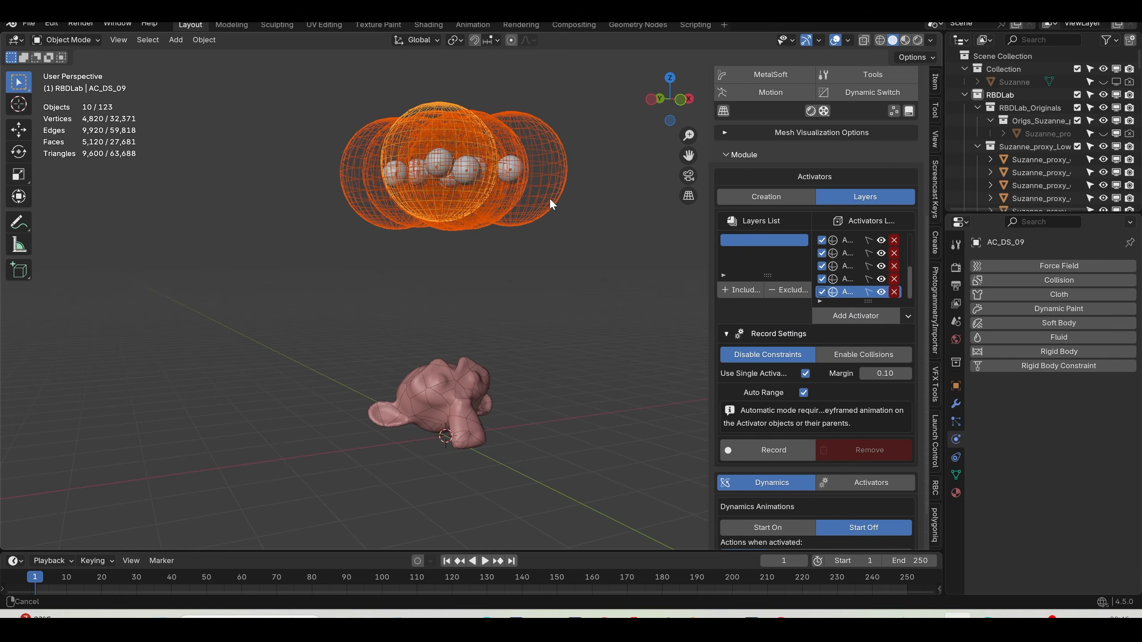
{"action": "scroll", "coordinate": [849, 423], "scroll_direction": "down", "scroll_amount": 2}
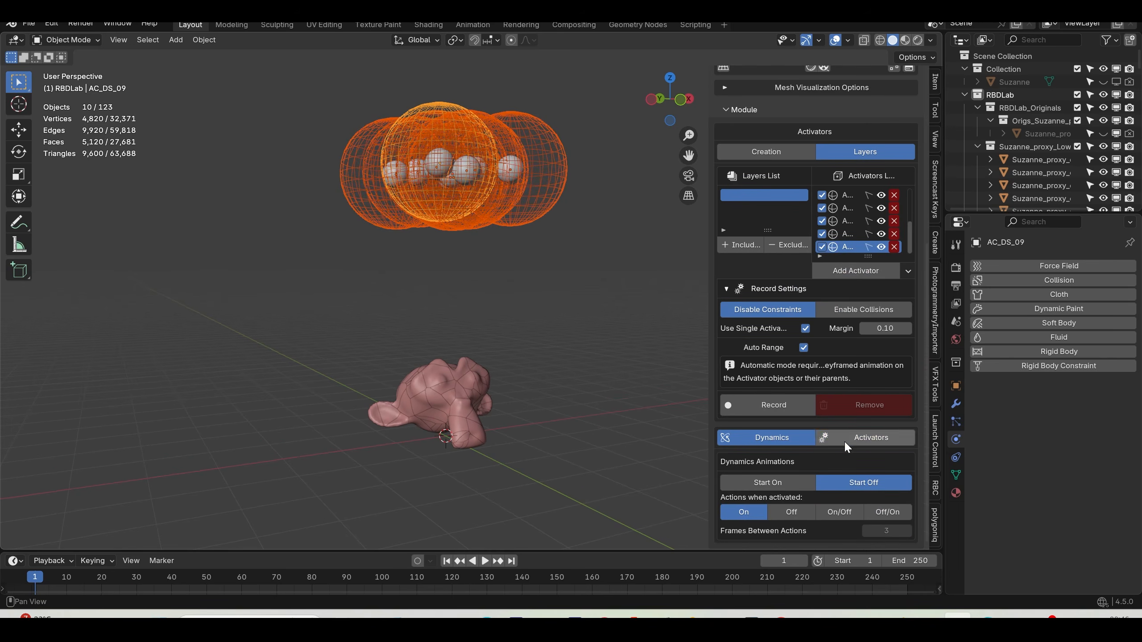
{"action": "left_click", "coordinate": [846, 442]}
{"action": "left_click_drag", "start_coordinate": [849, 481], "coordinate": [790, 481]}
{"action": "scroll", "coordinate": [742, 491], "scroll_direction": "down", "scroll_amount": 4}
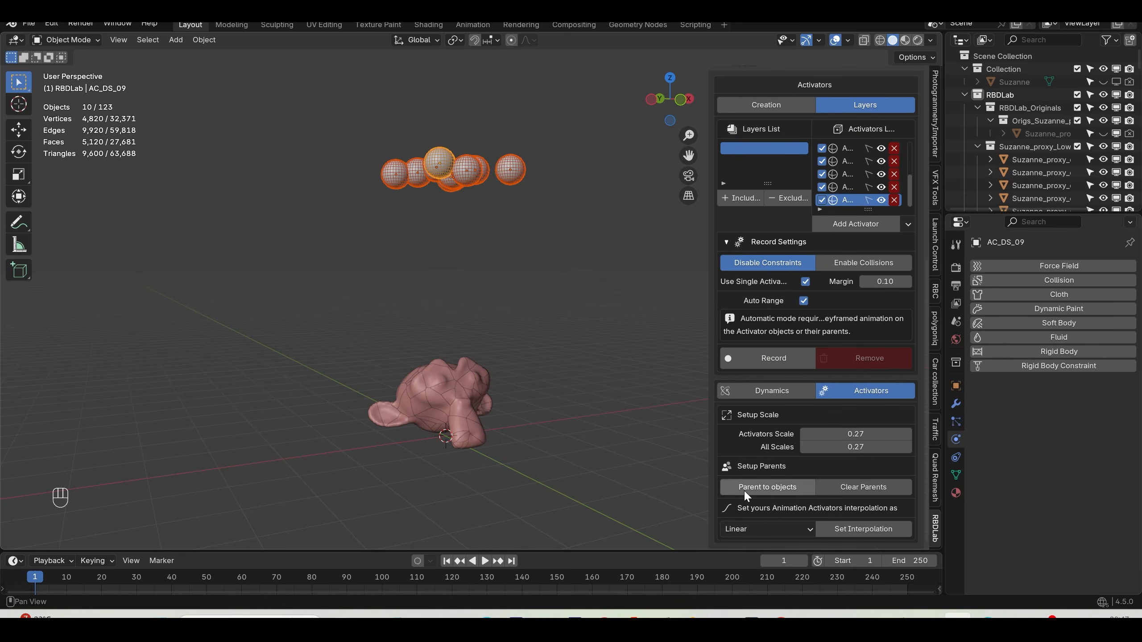
- Record the activators with dynamics set to Start Off and On when activated, and play back the animation
{"action": "left_click", "coordinate": [782, 390]}
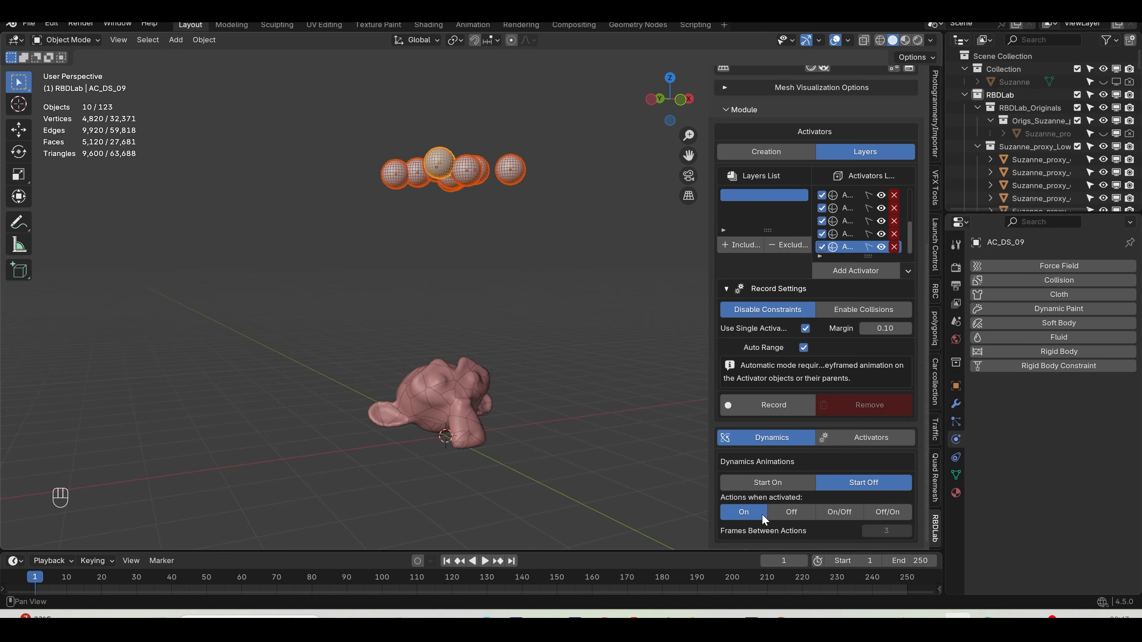
{"action": "left_click", "coordinate": [779, 405]}
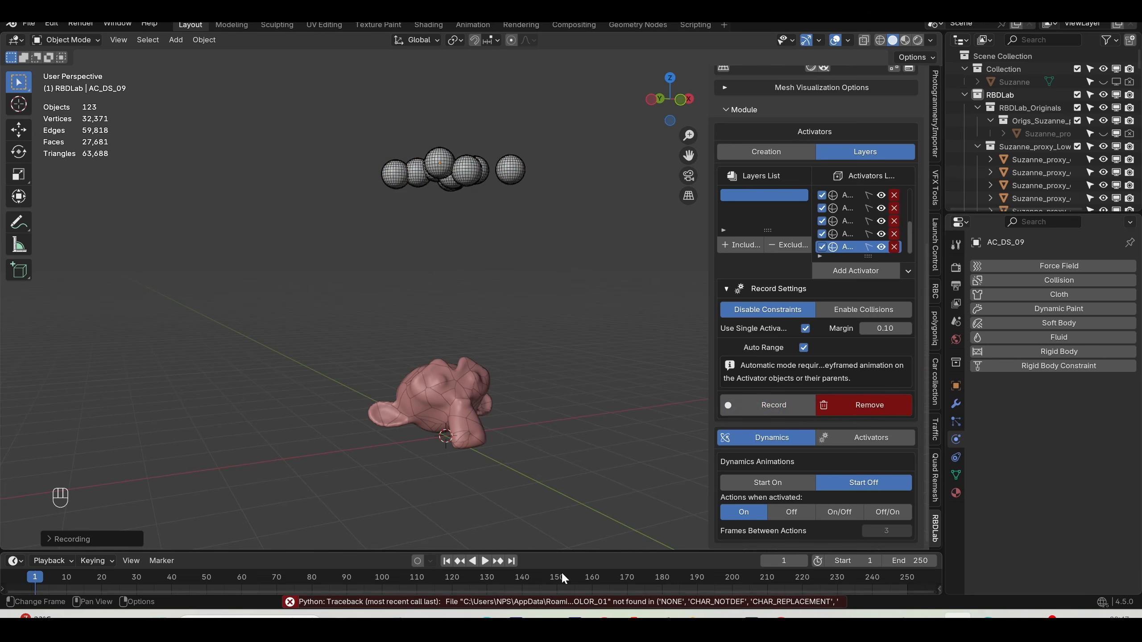
{"action": "left_click", "coordinate": [492, 562]}
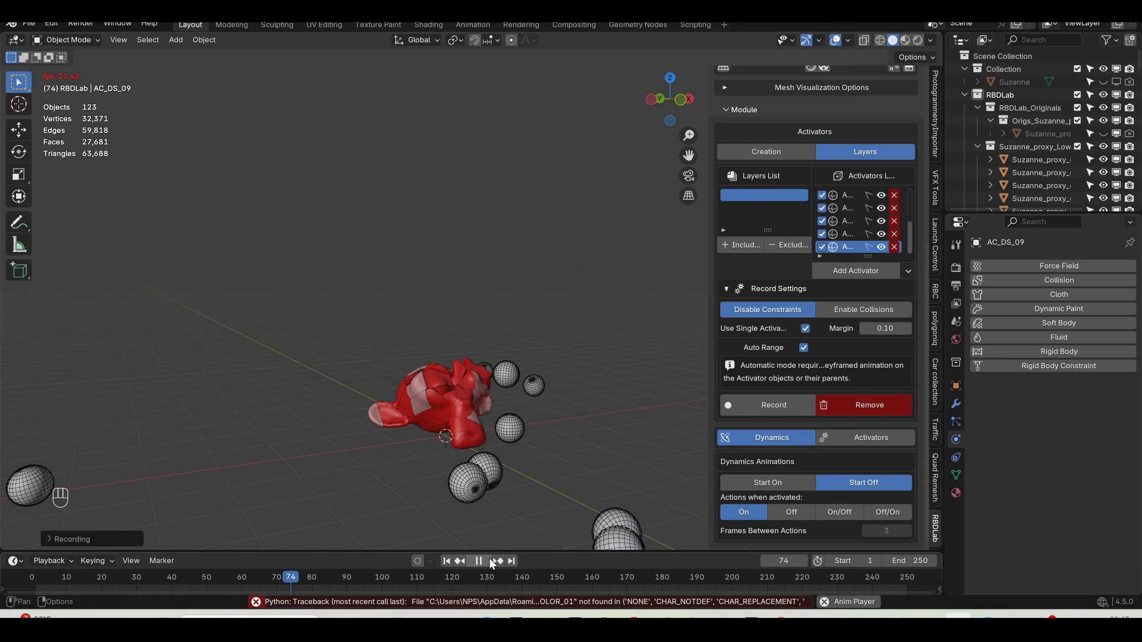
{"action": "key", "text": "space"}
{"action": "key", "text": "shift+Left"}
{"action": "left_click", "coordinate": [484, 560]}
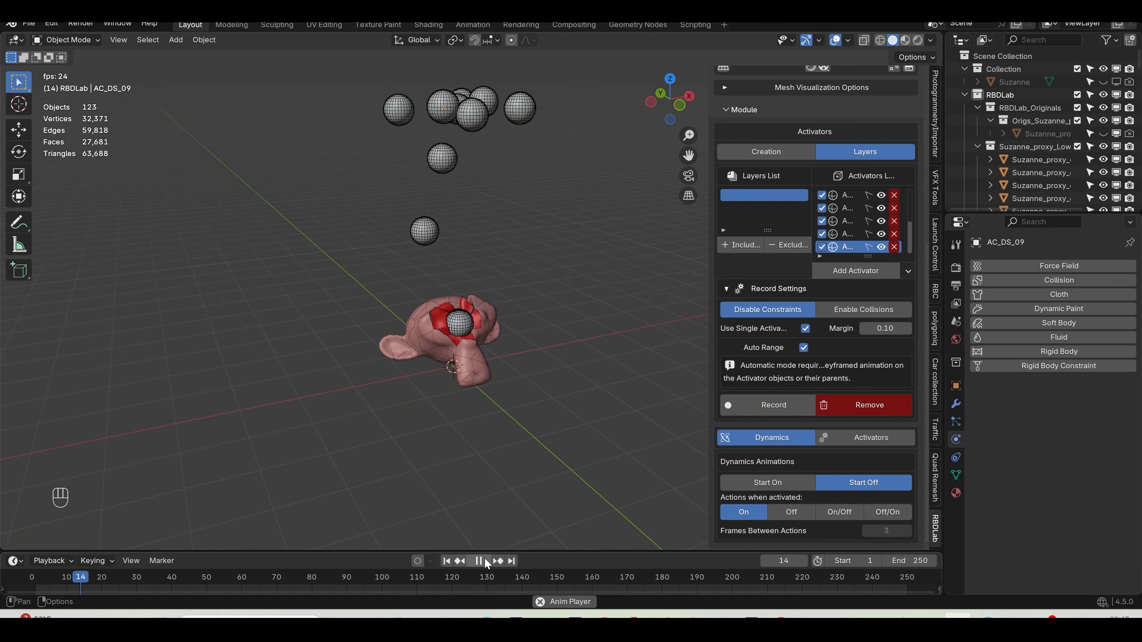
{"action": "key", "text": "Escape"}
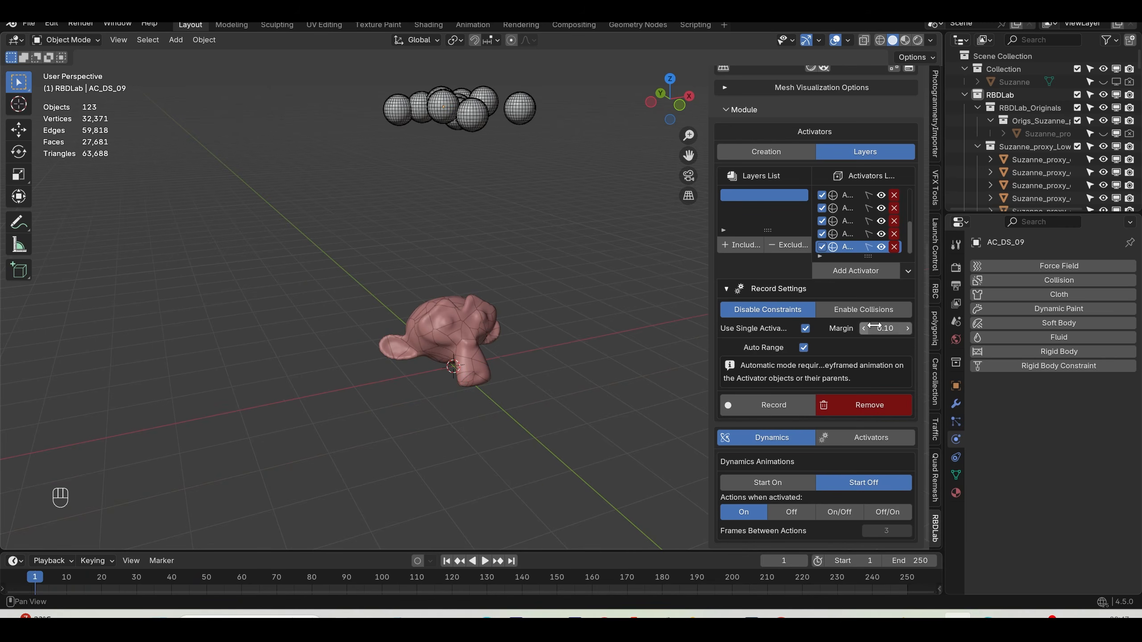
- Set the record margin to 0.50, re-record the activators and play the animation
{"action": "left_click", "coordinate": [886, 329]}
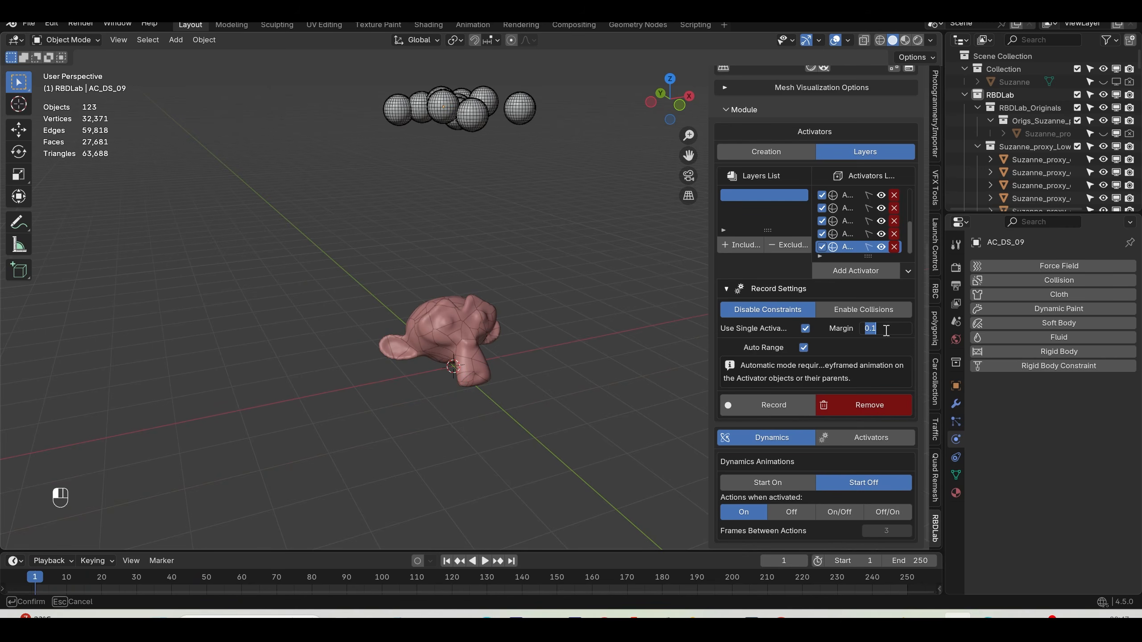
{"action": "key", "text": "Return"}
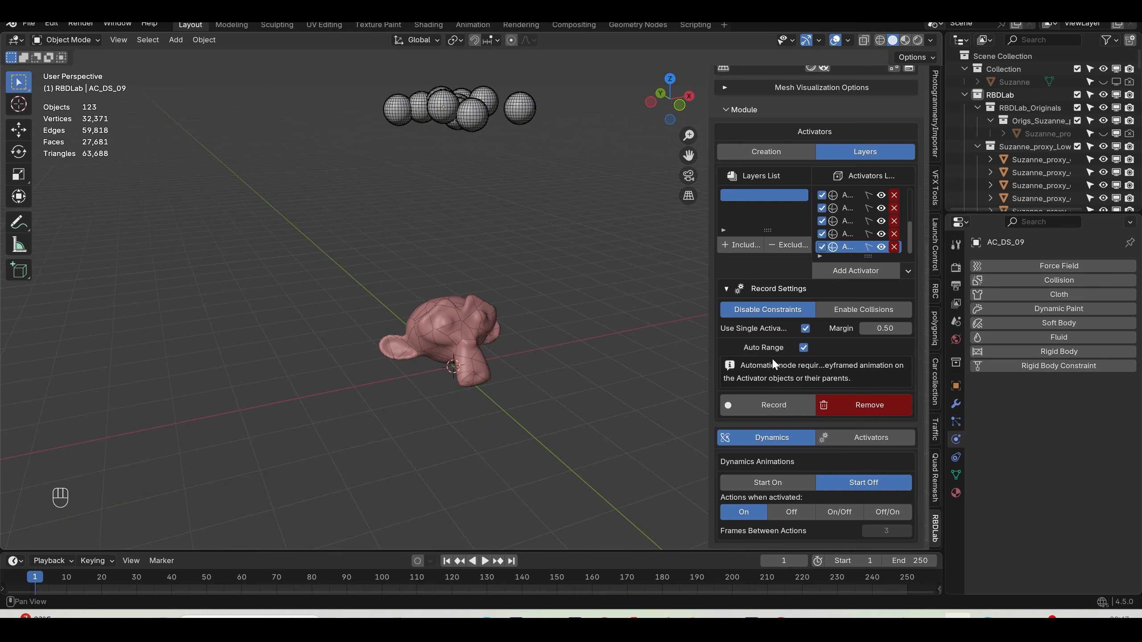
{"action": "left_click", "coordinate": [863, 407]}
{"action": "left_click", "coordinate": [779, 405]}
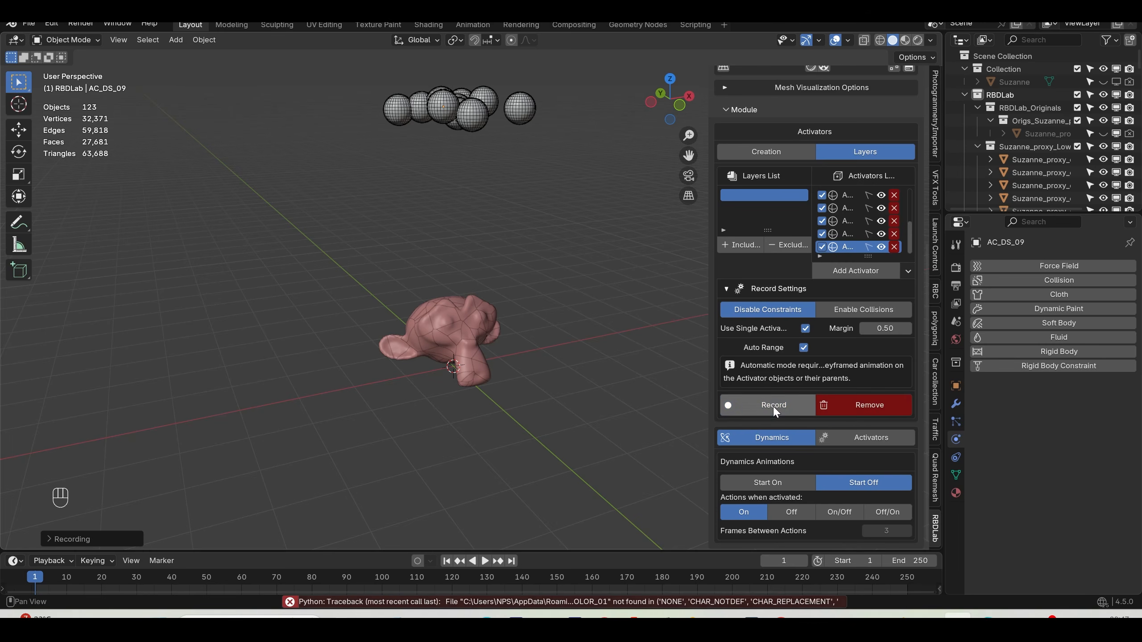
{"action": "left_click", "coordinate": [486, 561]}
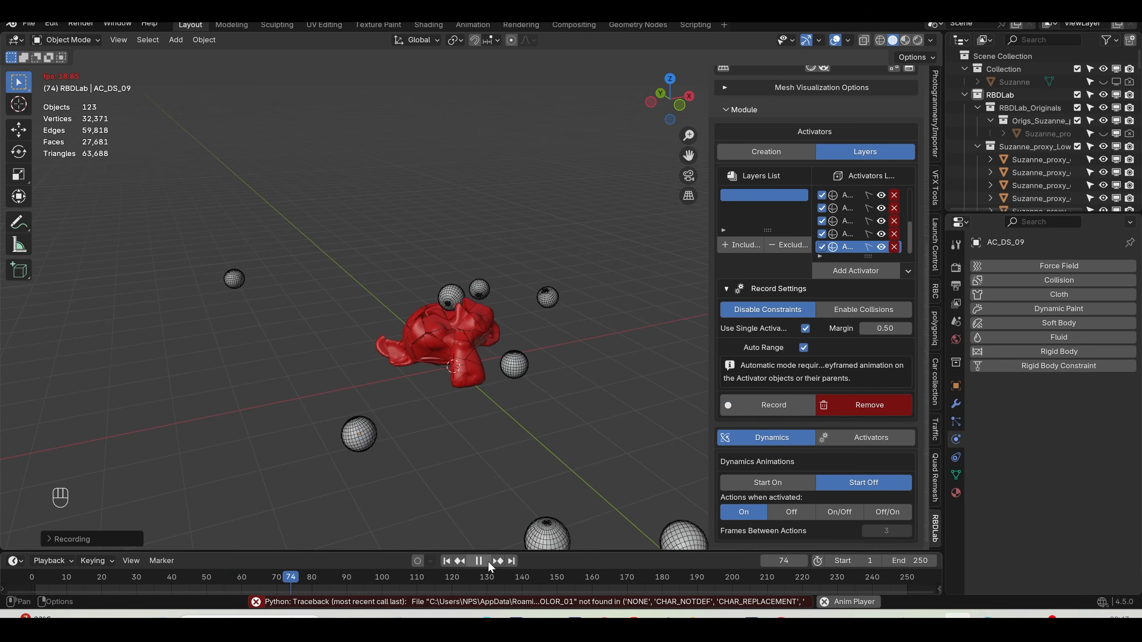
- Stop the playback and set the scene's end frame to 125
{"action": "left_click", "coordinate": [487, 564]}
{"action": "left_click", "coordinate": [454, 564]}
{"action": "left_click", "coordinate": [455, 578]}
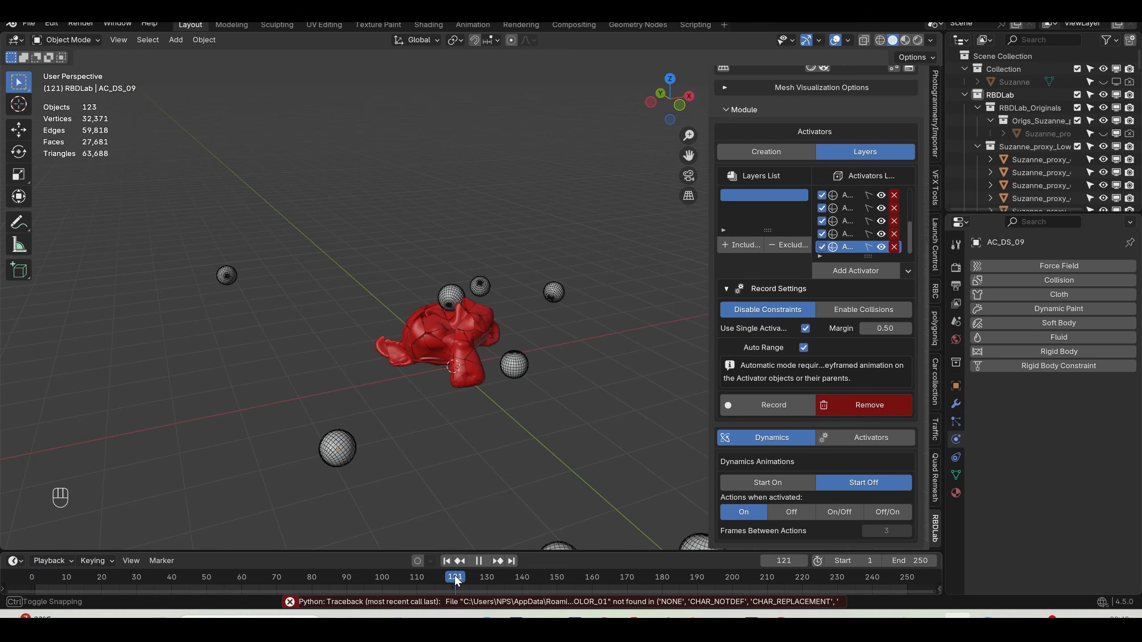
{"action": "double_click", "coordinate": [909, 561]}
{"action": "type", "text": "125"}
{"action": "key", "text": "Return"}
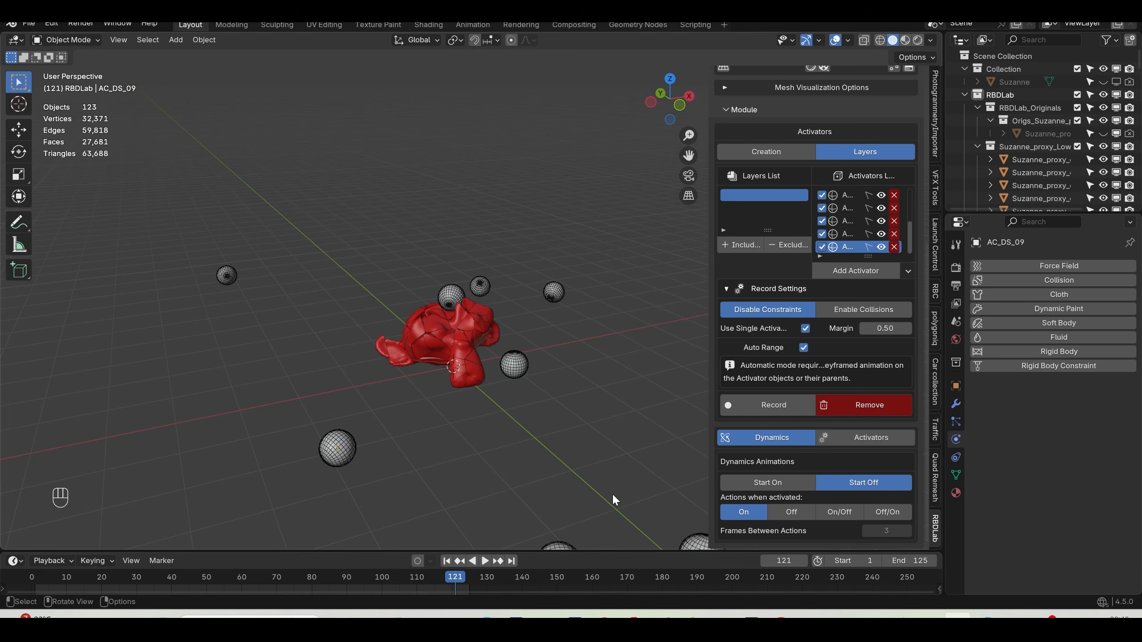
- Play the animation again from frame 1 to examine how the spheres activate the monkey head's pieces
{"action": "left_click", "coordinate": [448, 561]}
{"action": "middle_click_drag", "start_coordinate": [477, 582], "coordinate": [667, 575]}
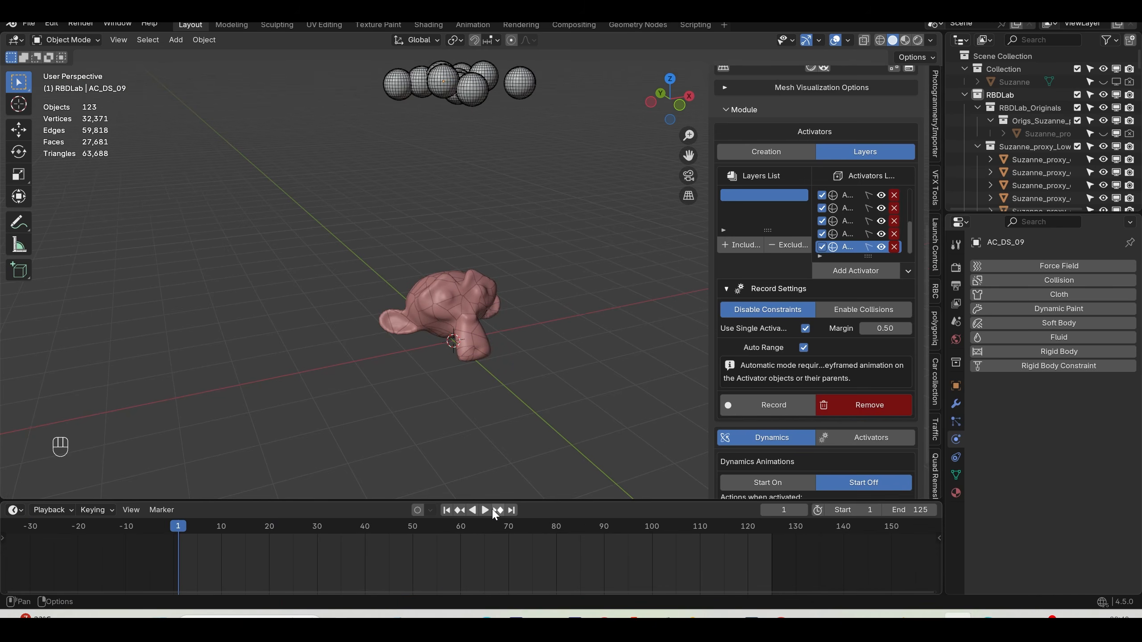
{"action": "left_click", "coordinate": [487, 510]}
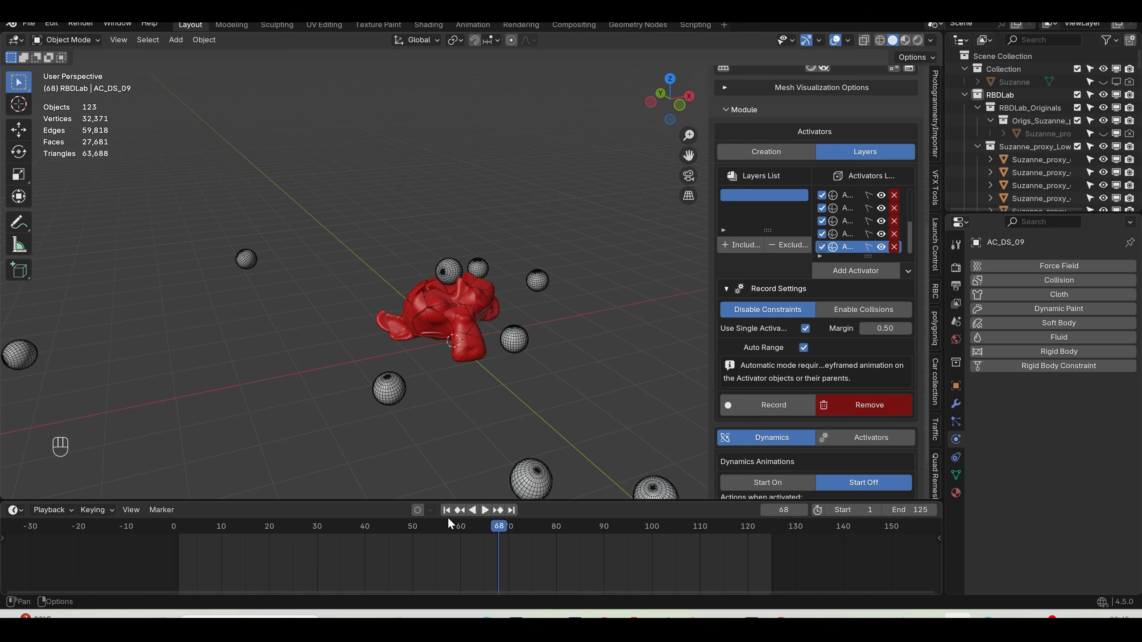
{"action": "left_click", "coordinate": [447, 510]}
{"action": "left_click", "coordinate": [488, 510]}
- Remove the existing activator recording, re-record with a margin of 0.25, and play back the simulation
{"action": "left_click", "coordinate": [859, 405]}
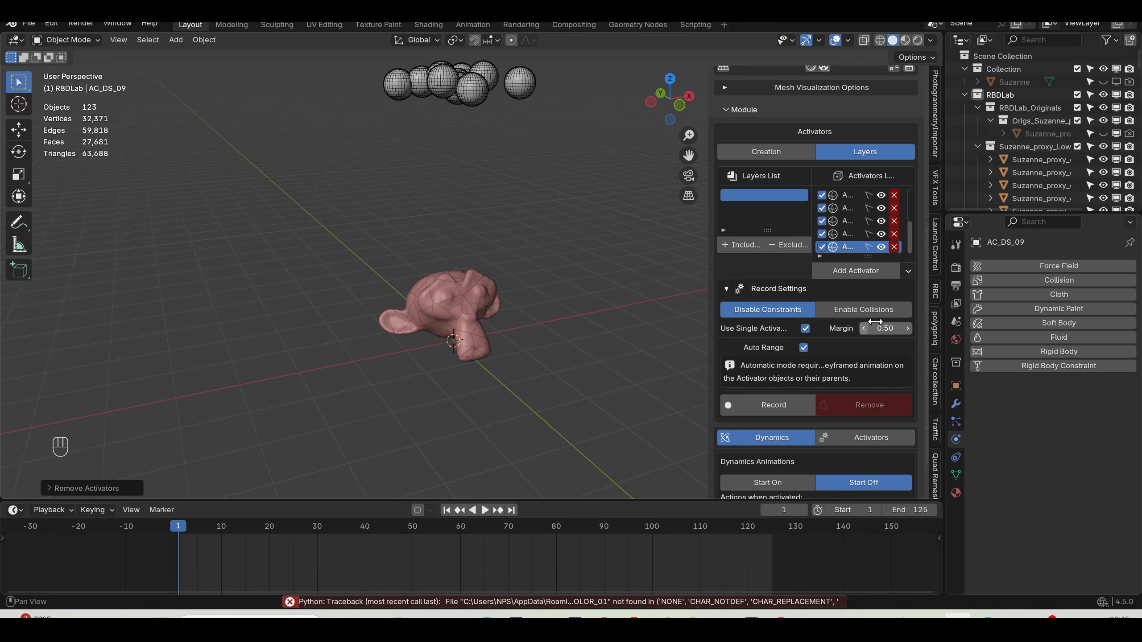
{"action": "left_click", "coordinate": [892, 328]}
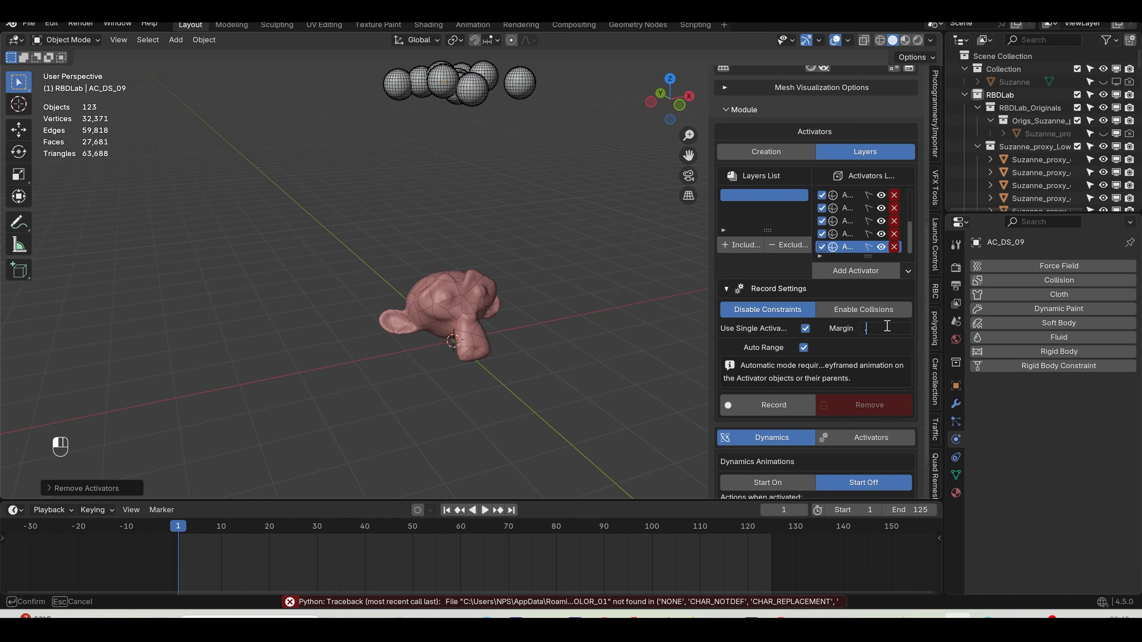
{"action": "type", "text": ".25"}
{"action": "key", "text": "Return"}
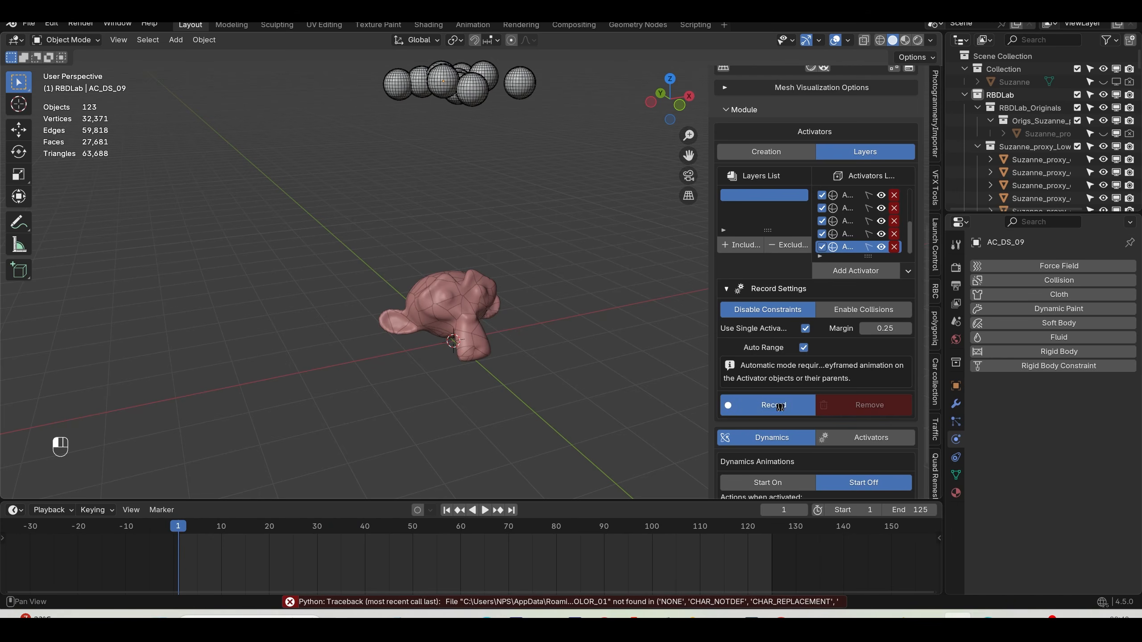
{"action": "left_click", "coordinate": [781, 406]}
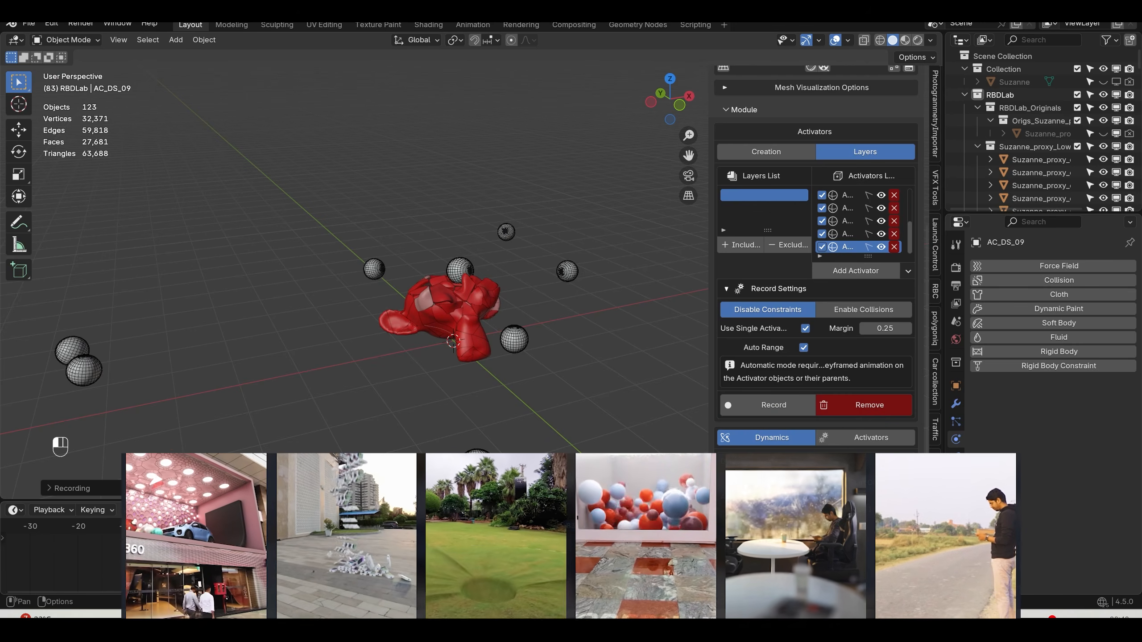
{"action": "key", "text": "space"}
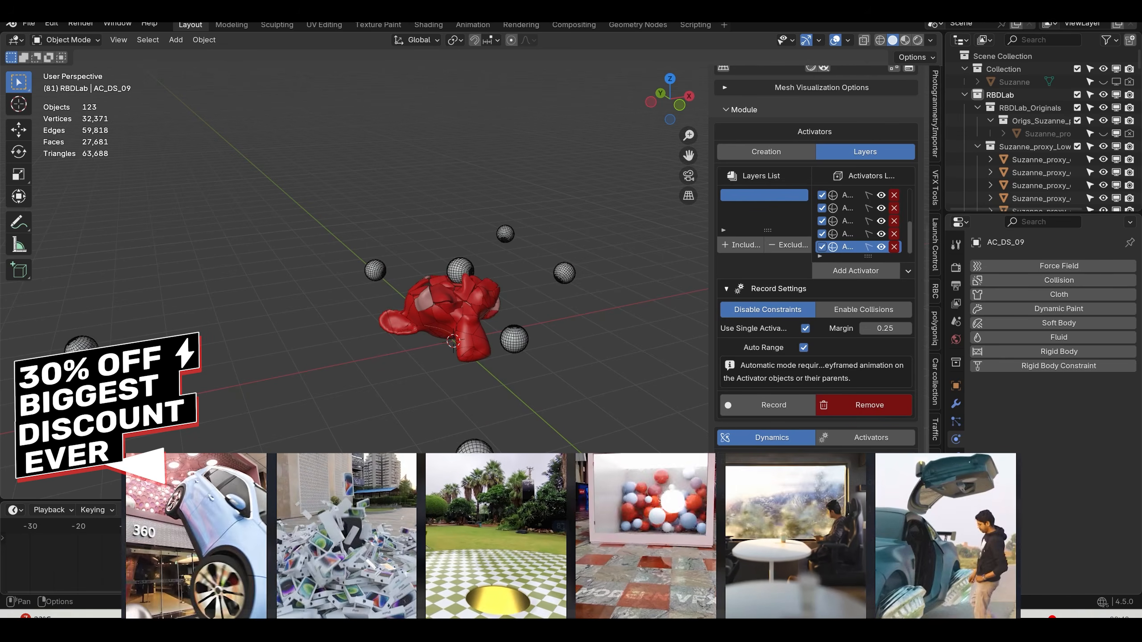
{"action": "key", "text": "Escape"}
- Set the rigid body mass of Sphere.006 to 5 kg and re-record the activators
{"action": "left_click", "coordinate": [471, 98]}
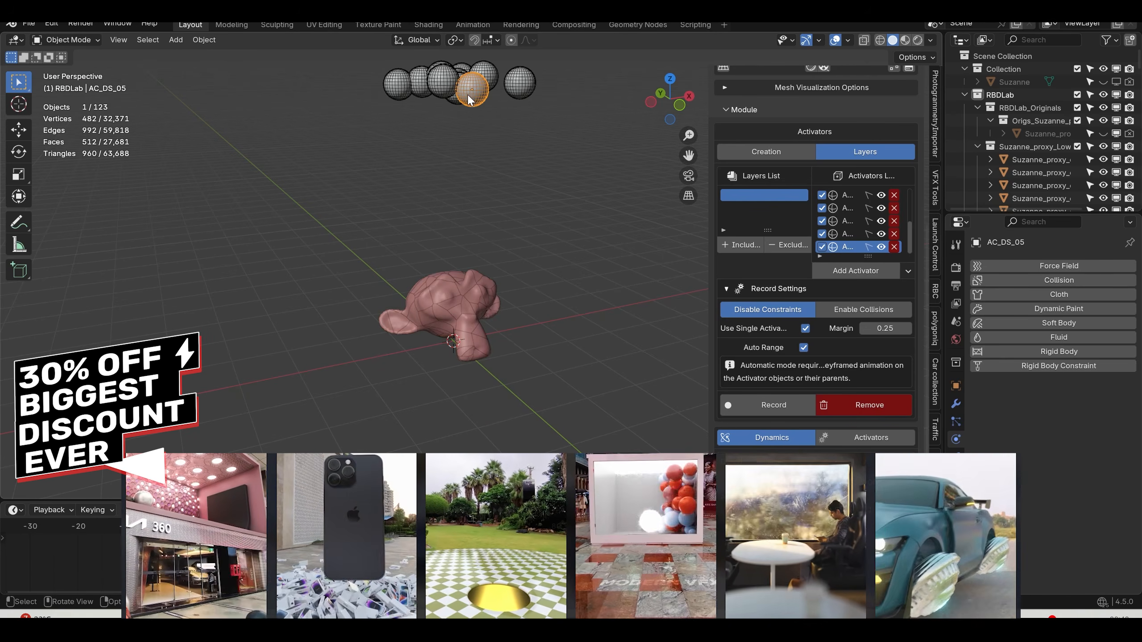
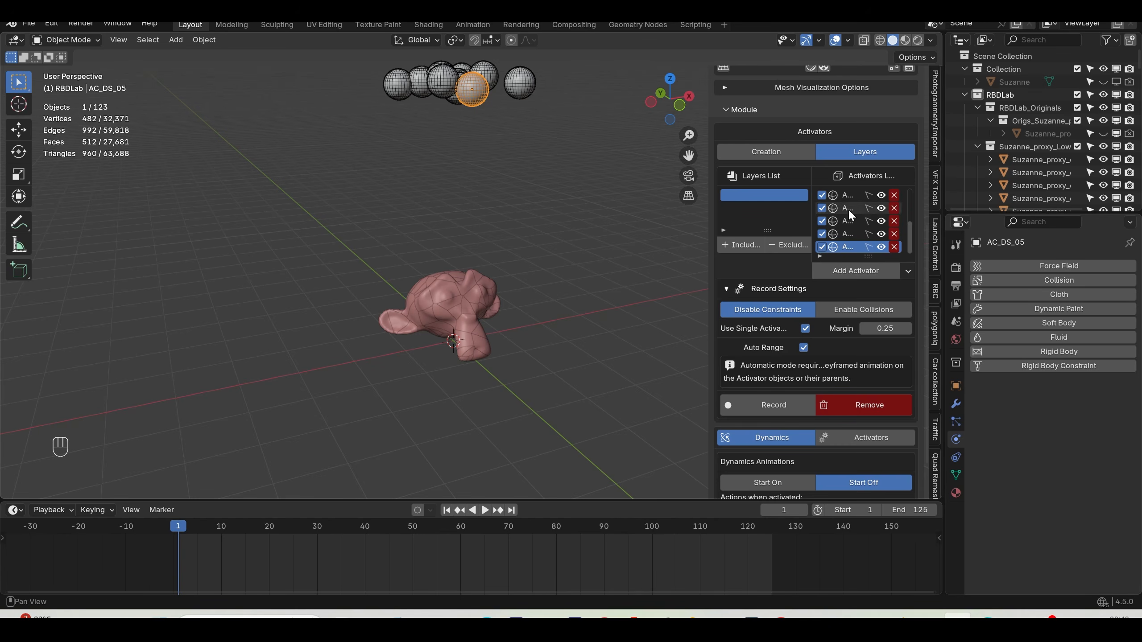
{"action": "left_click", "coordinate": [476, 102]}
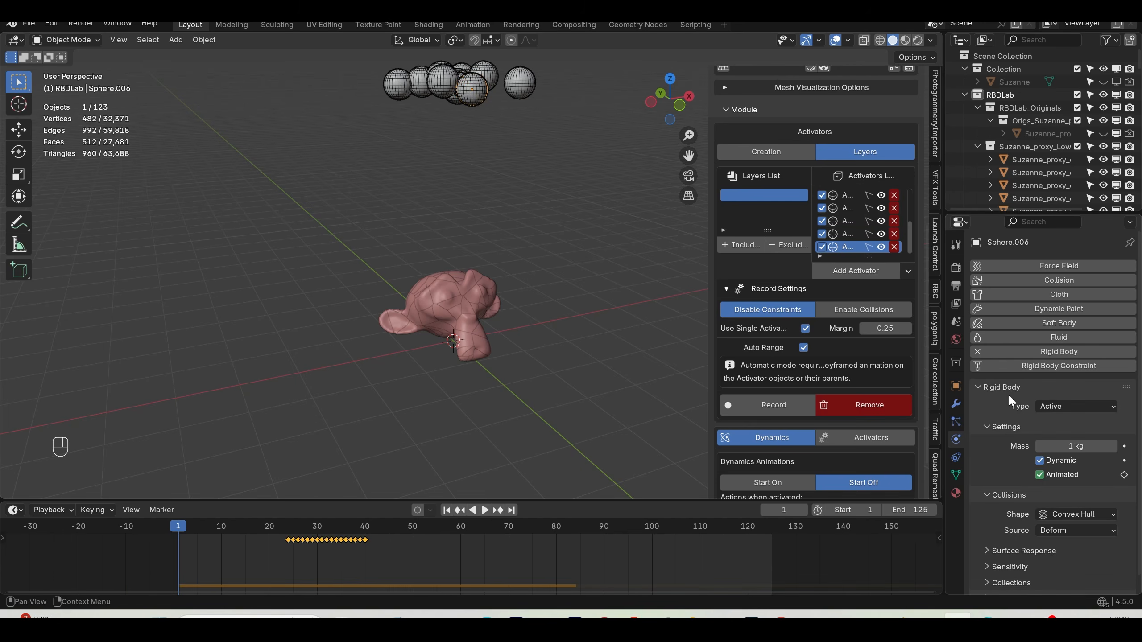
{"action": "scroll", "coordinate": [996, 490], "scroll_direction": "down", "scroll_amount": 1}
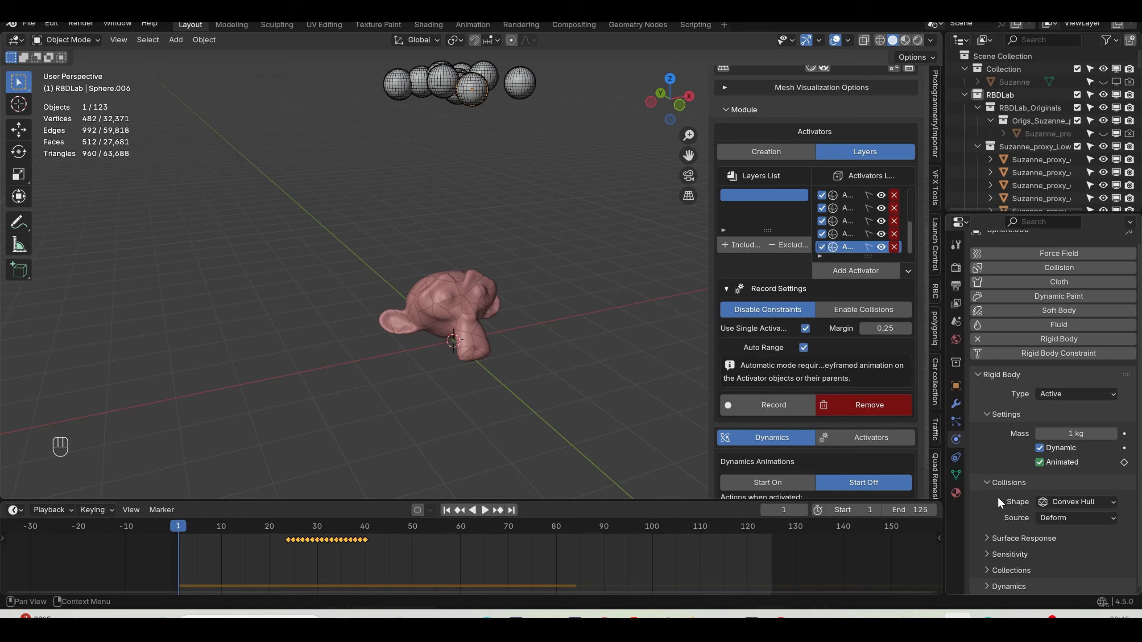
{"action": "left_click", "coordinate": [1075, 434]}
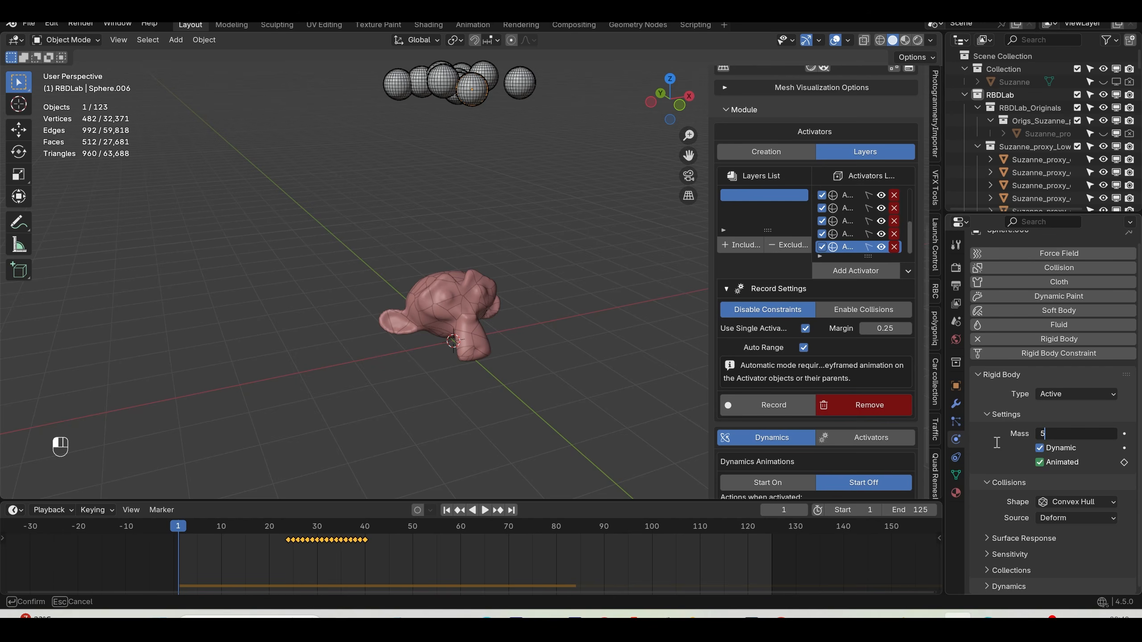
{"action": "key", "text": "Return"}
{"action": "left_click", "coordinate": [840, 409]}
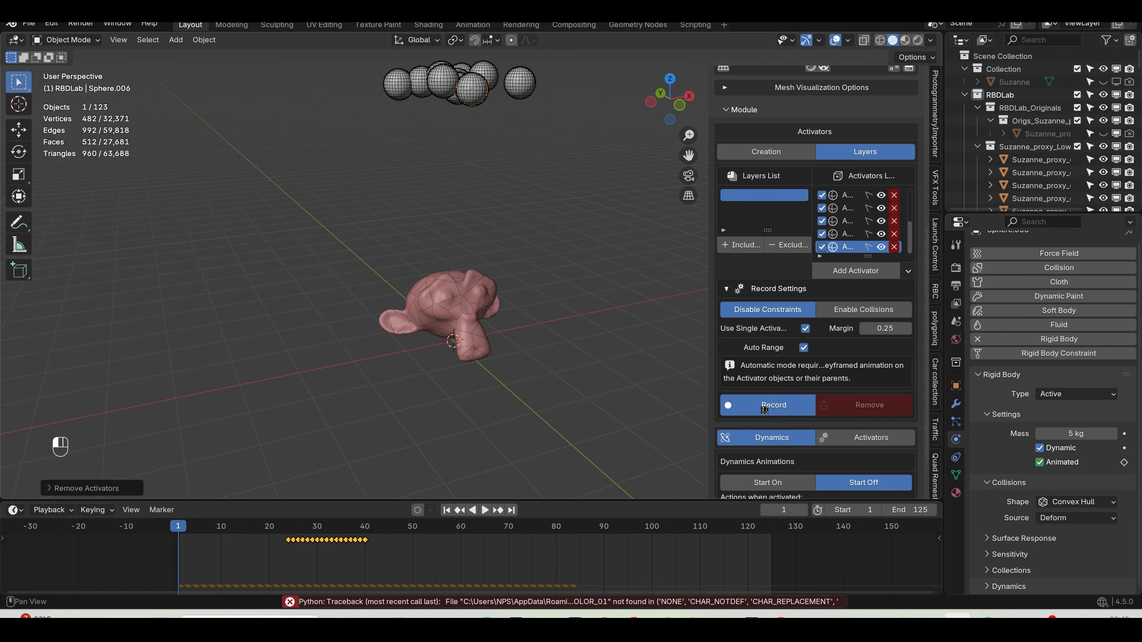
- At frame 13, set the rigid body mass of the sphere striking the monkey head to 100 kg
{"action": "left_click_drag", "start_coordinate": [178, 526], "coordinate": [235, 531]}
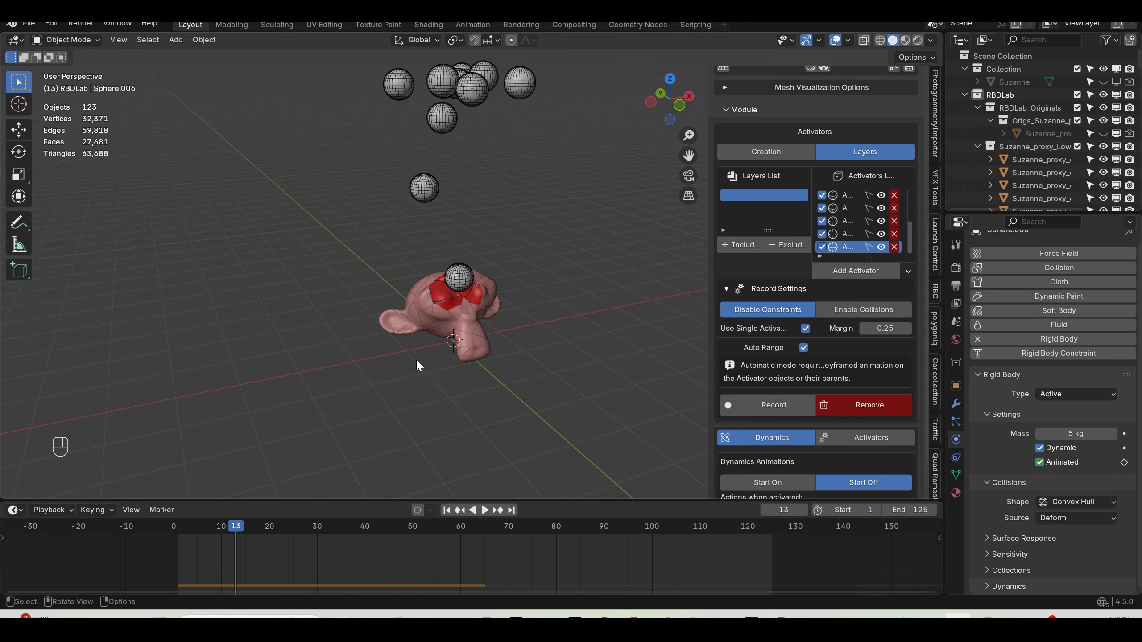
{"action": "left_click", "coordinate": [455, 290]}
{"action": "left_click", "coordinate": [456, 290]}
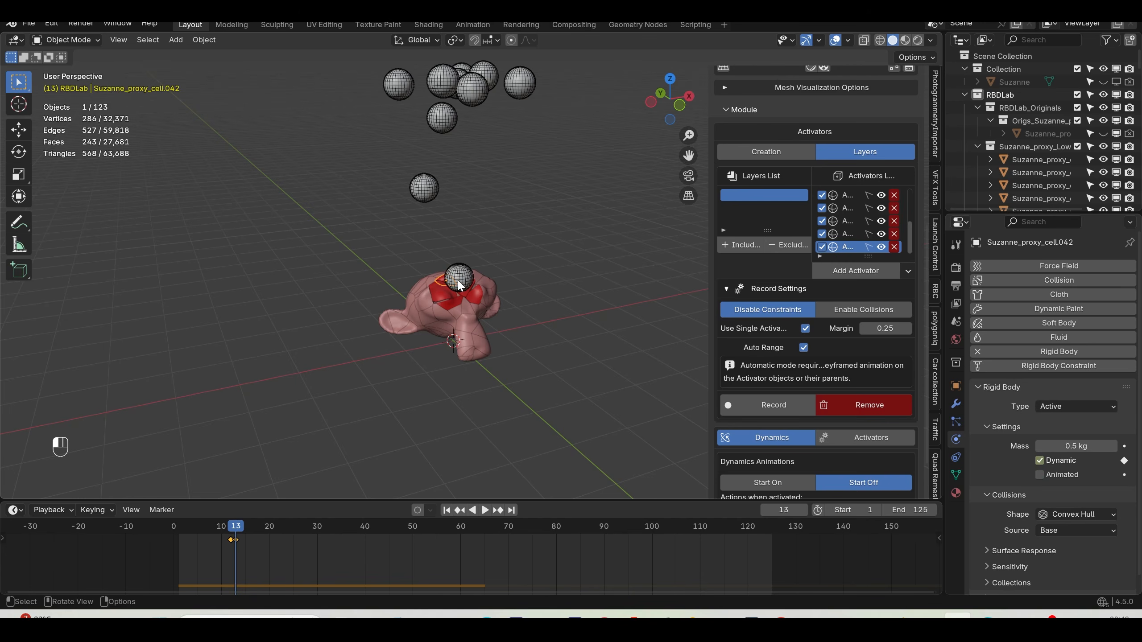
{"action": "left_click", "coordinate": [459, 284]}
{"action": "left_click", "coordinate": [1077, 446]}
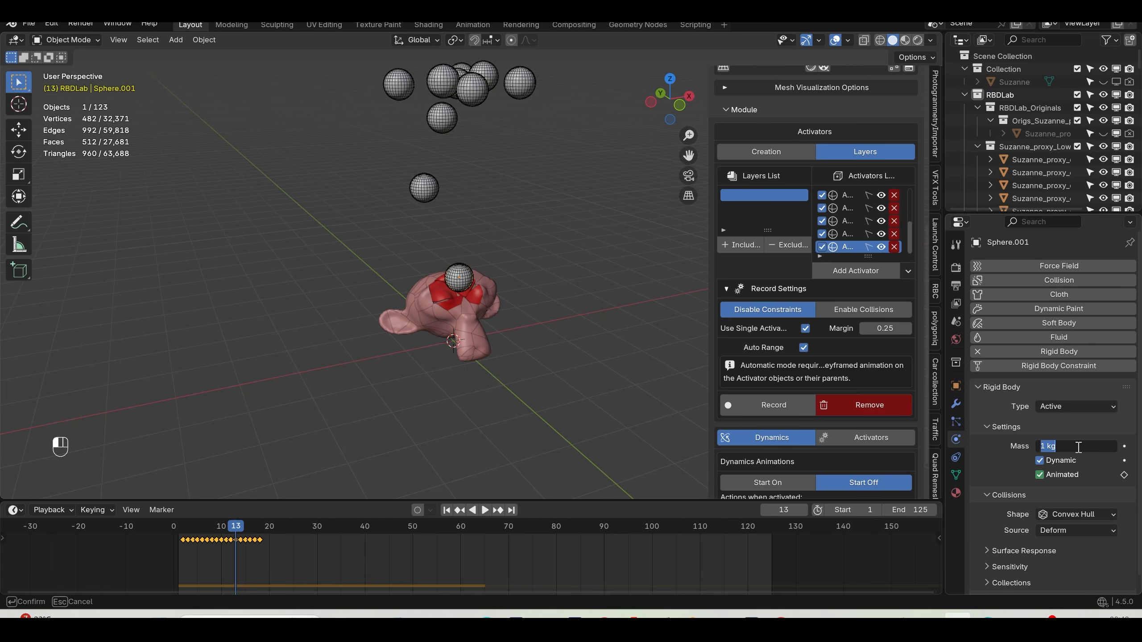
{"action": "key", "text": "Return"}
- From frame 1, clear the activator recording, record it again and play the simulation
{"action": "key", "text": "shift+Left"}
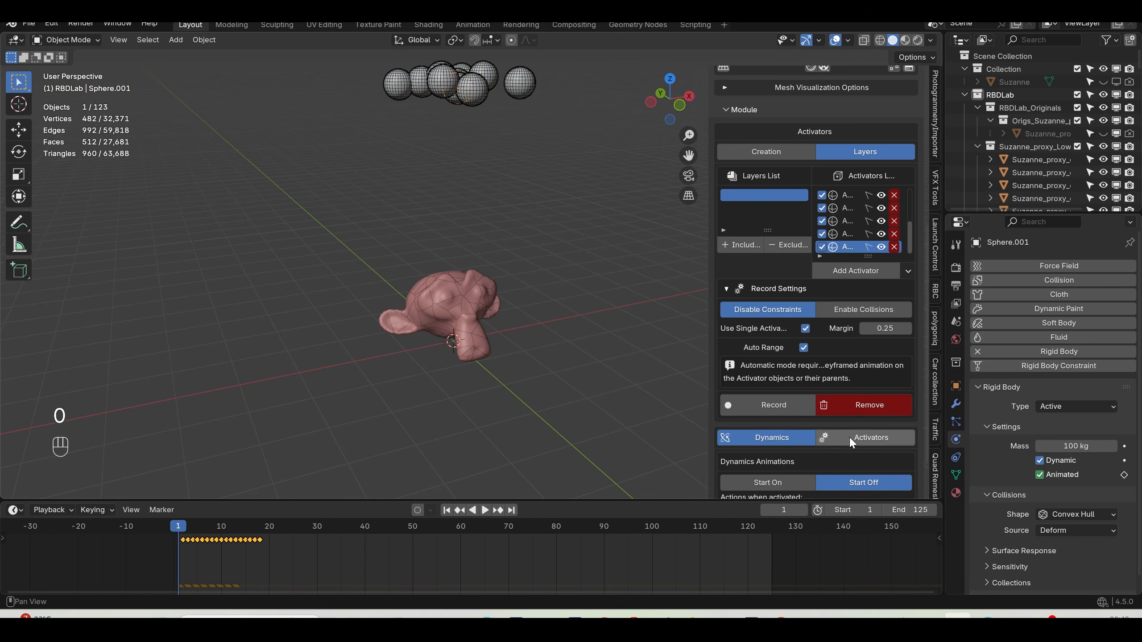
{"action": "left_click", "coordinate": [856, 404]}
{"action": "left_click", "coordinate": [787, 407]}
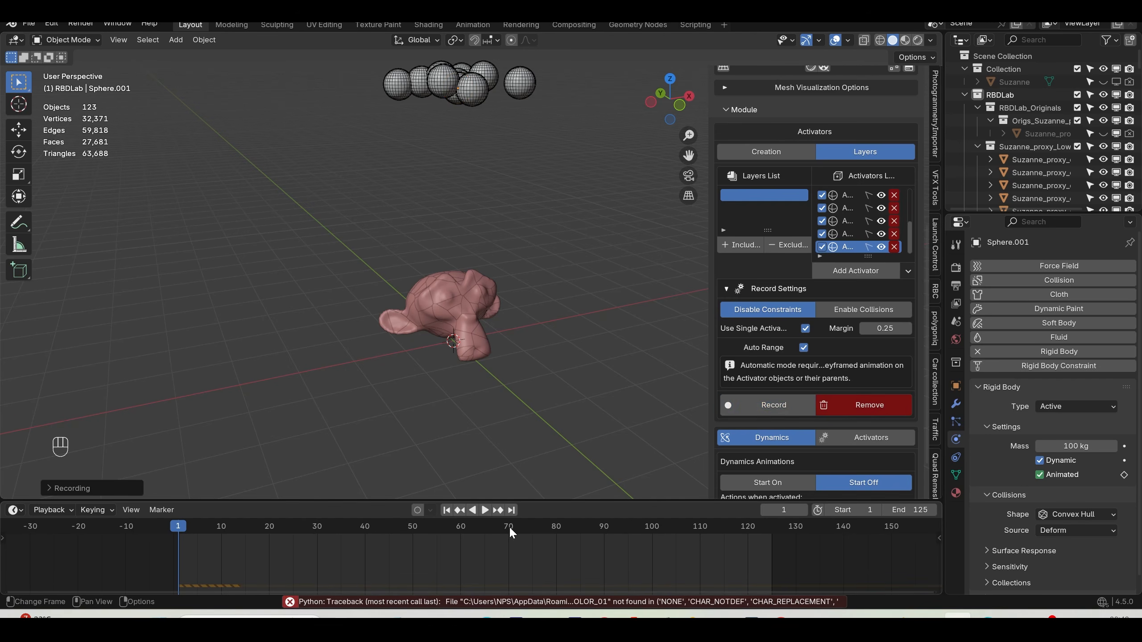
{"action": "left_click", "coordinate": [484, 510]}
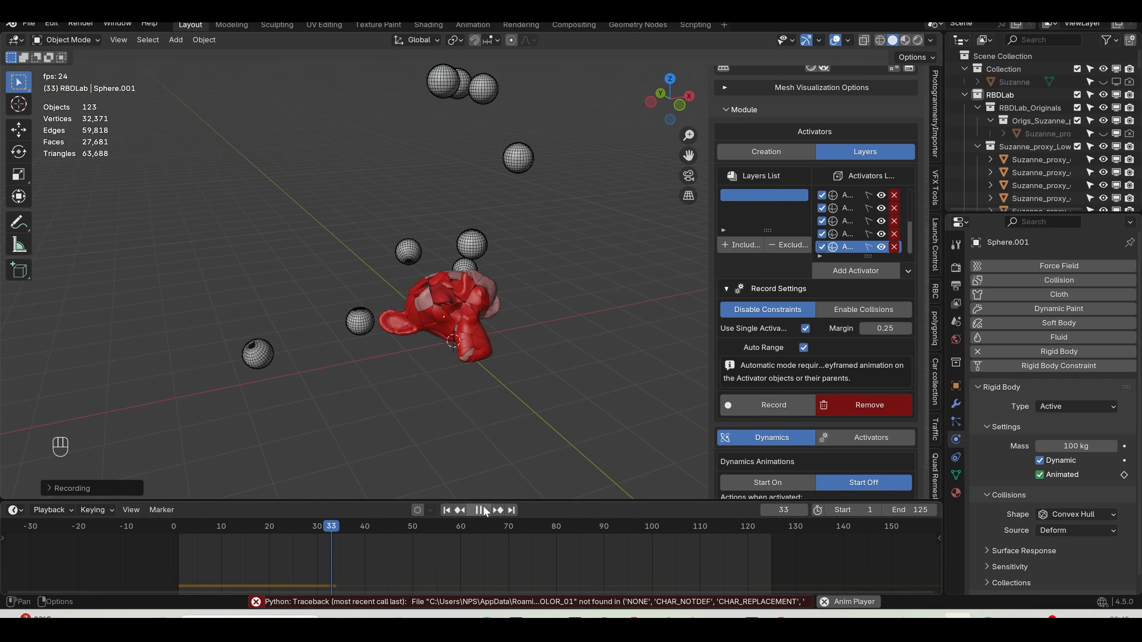
- Stop playback, set the rigid body mass of Sphere.001 back to 1 kg and remove the activator recording
{"action": "left_click", "coordinate": [485, 510]}
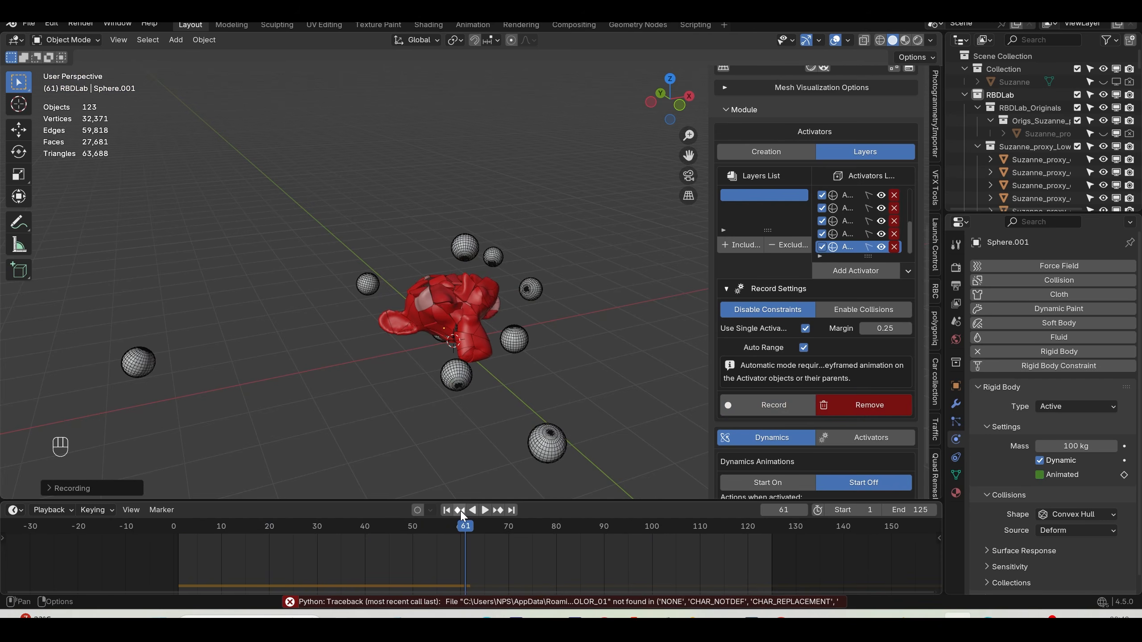
{"action": "left_click", "coordinate": [447, 510]}
{"action": "mouse_move", "coordinate": [213, 529]}
{"action": "left_mouse_down"}
{"action": "mouse_move", "coordinate": [250, 527]}
{"action": "mouse_move", "coordinate": [235, 528]}
{"action": "left_mouse_up"}
{"action": "left_click", "coordinate": [456, 281]}
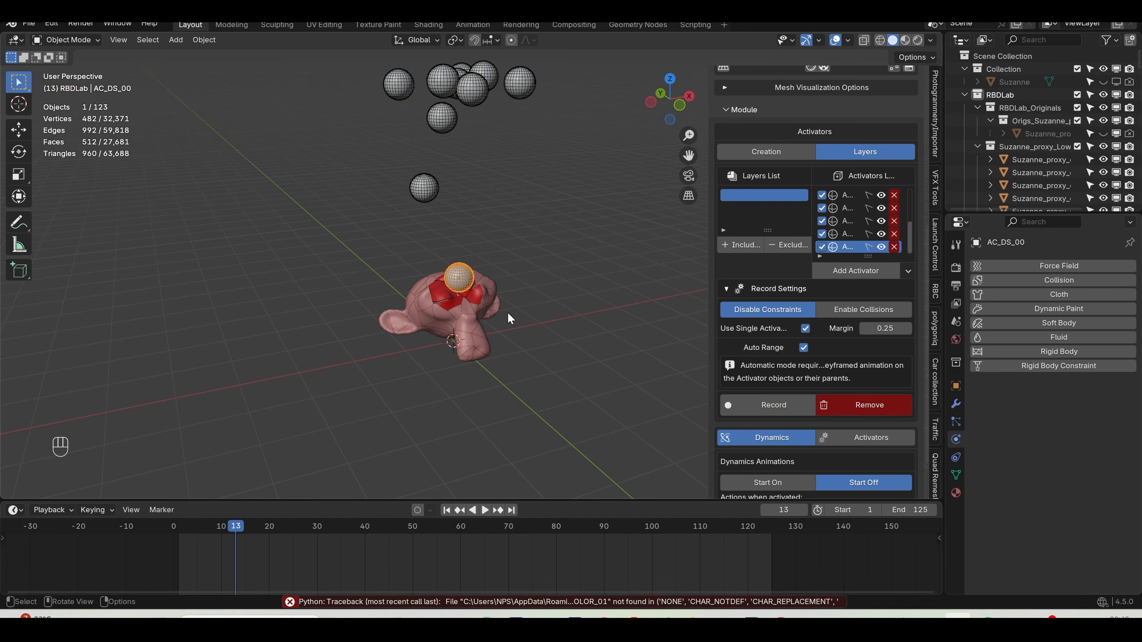
{"action": "left_click", "coordinate": [459, 277]}
{"action": "left_click", "coordinate": [853, 405]}
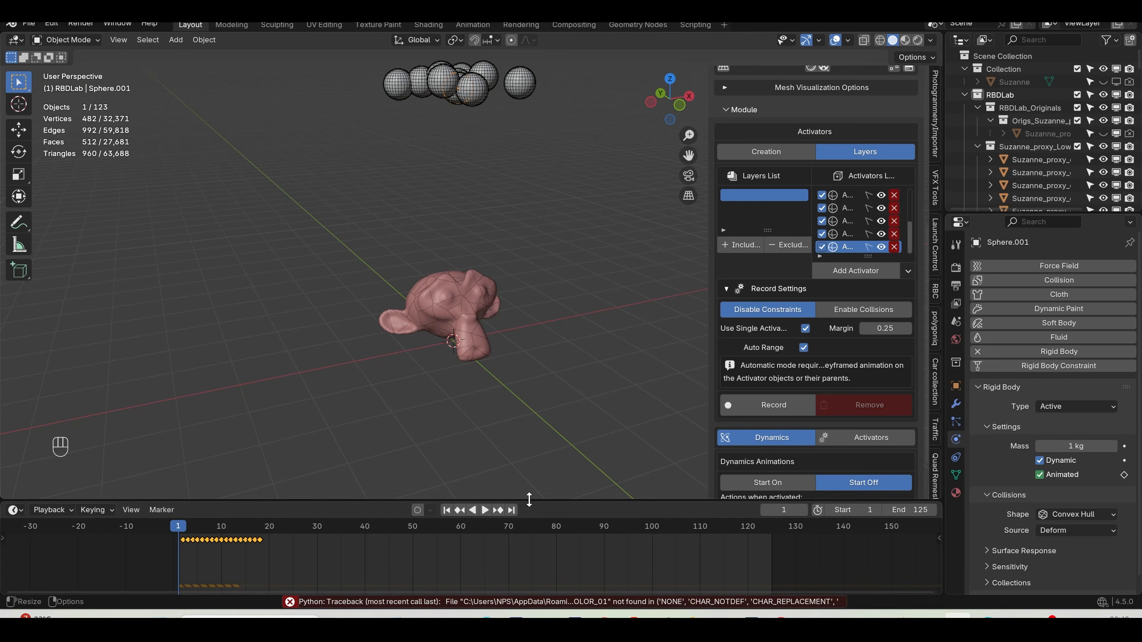
- Record the activators again, play the simulation, then return to frame 1 and save the file
{"action": "left_click_drag", "start_coordinate": [537, 217], "coordinate": [311, 26]}
{"action": "left_click", "coordinate": [576, 224]}
{"action": "key", "text": "ctrl+s"}
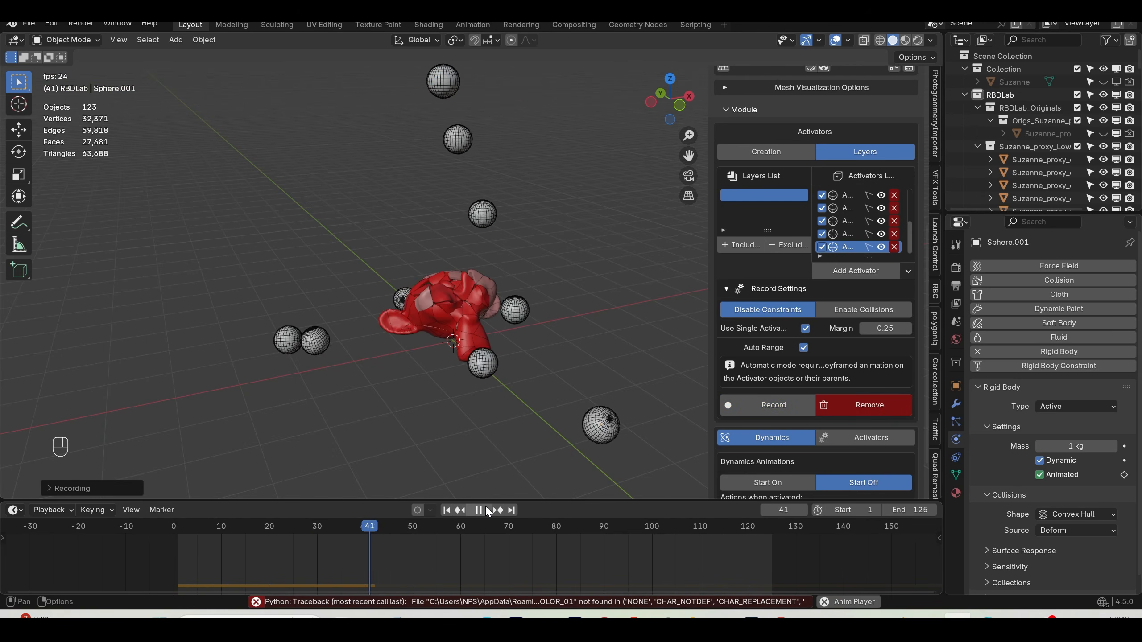
{"action": "middle_click_drag", "start_coordinate": [510, 387], "coordinate": [476, 384]}
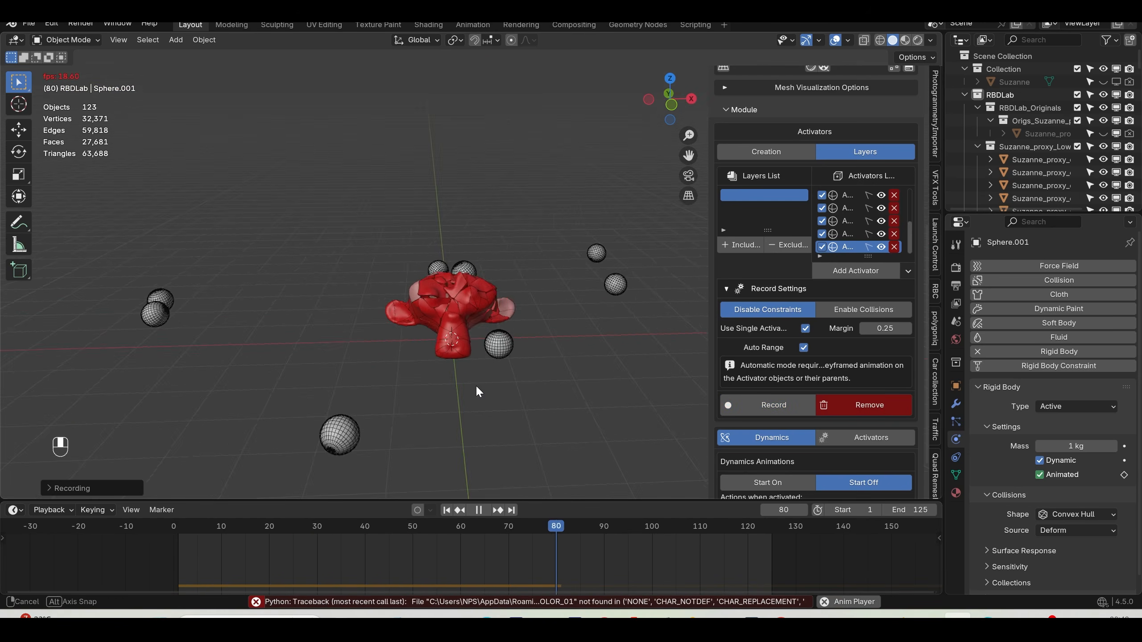
{"action": "left_click", "coordinate": [484, 510]}
{"action": "key", "text": "ctrl+s"}
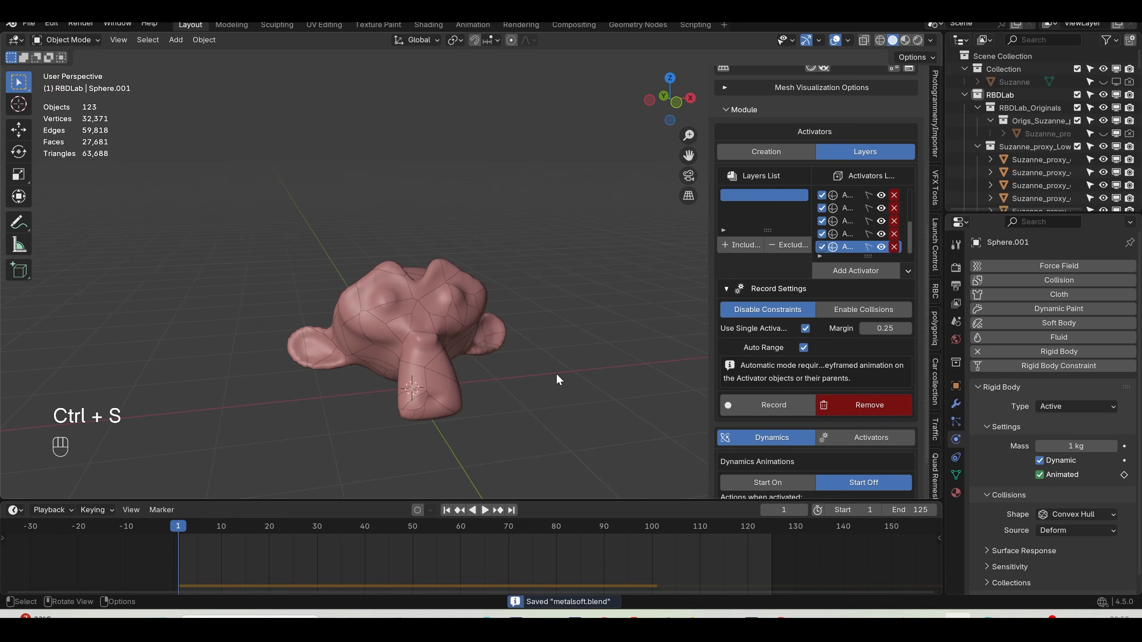
- Open RBDLab's MetalSoft module for Suzanne_proxy_Low and widen the Outliner and Properties area
{"action": "scroll", "coordinate": [713, 339], "scroll_direction": "up", "scroll_amount": 5}
{"action": "left_click", "coordinate": [778, 157]}
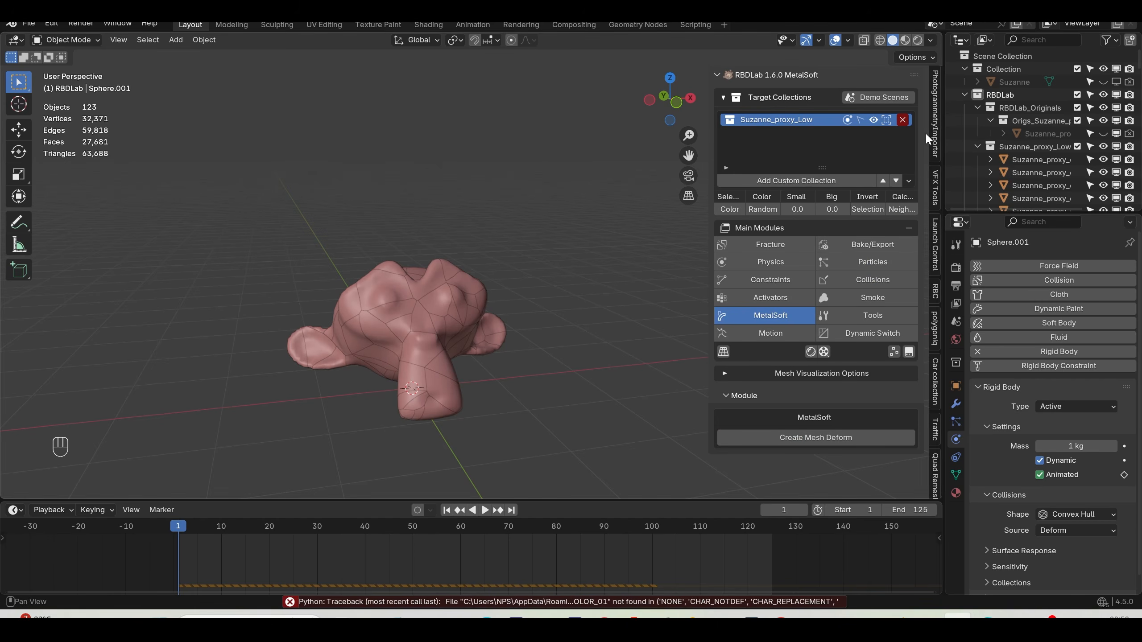
{"action": "left_click_drag", "start_coordinate": [945, 132], "coordinate": [874, 130]}
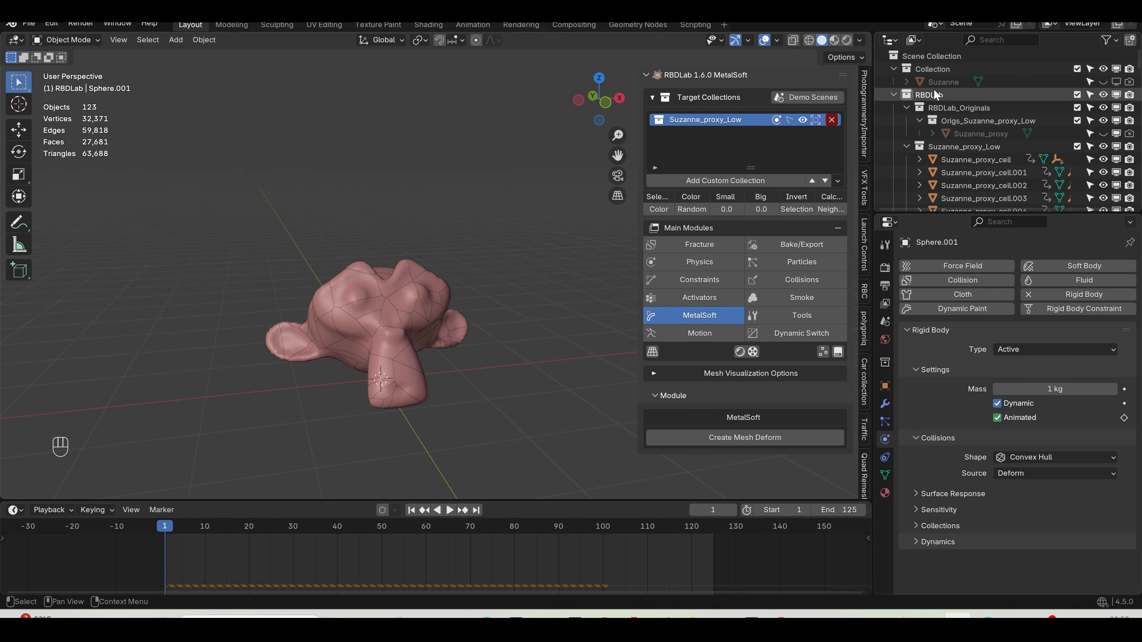
- Swap the two original objects so Suzanne sits in Origs_Suzanne_proxy_Low and Suzanne_proxy sits in Collection
{"action": "mouse_move", "coordinate": [1103, 82]}
{"action": "left_mouse_down"}
{"action": "mouse_move", "coordinate": [1131, 82]}
{"action": "mouse_move", "coordinate": [1103, 82]}
{"action": "left_mouse_up"}
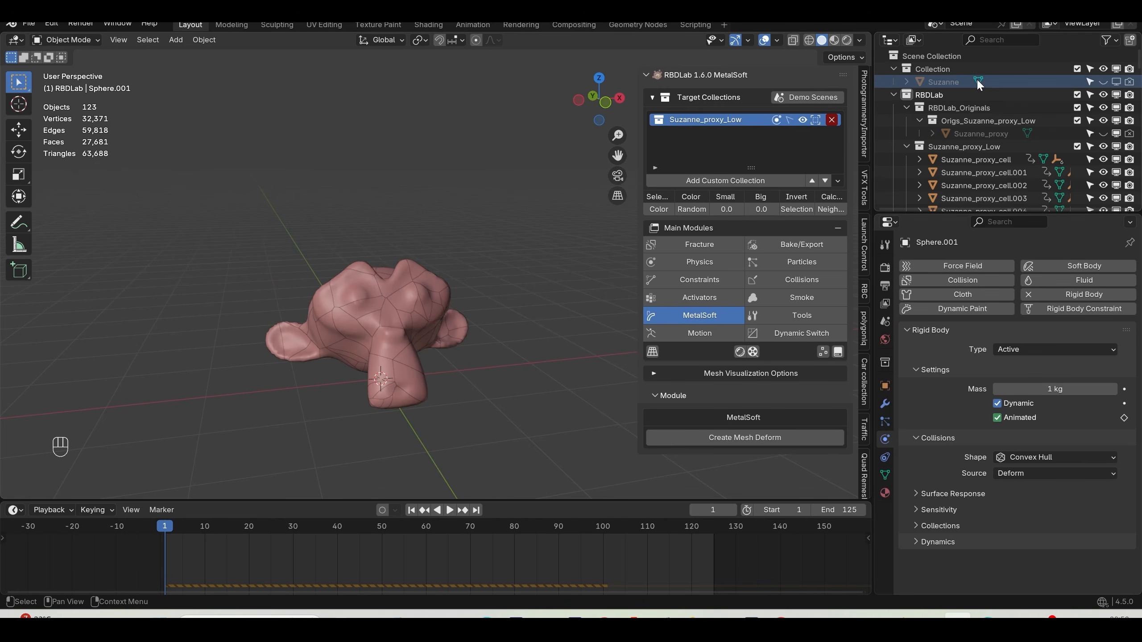
{"action": "left_click_drag", "start_coordinate": [943, 81], "coordinate": [974, 71]}
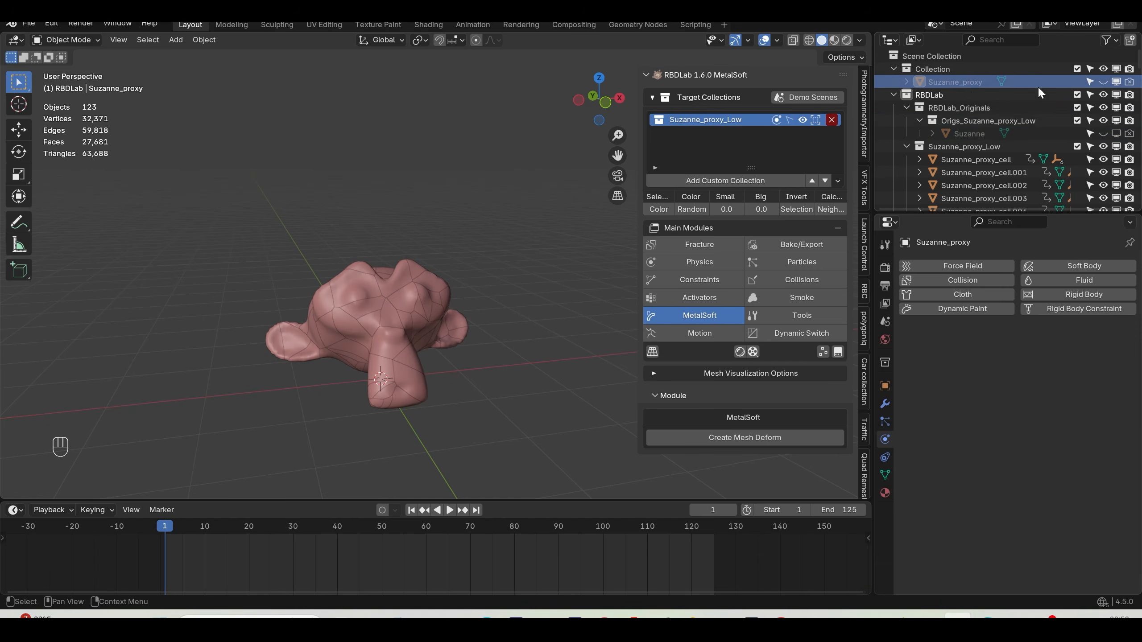
{"action": "left_click", "coordinate": [991, 135]}
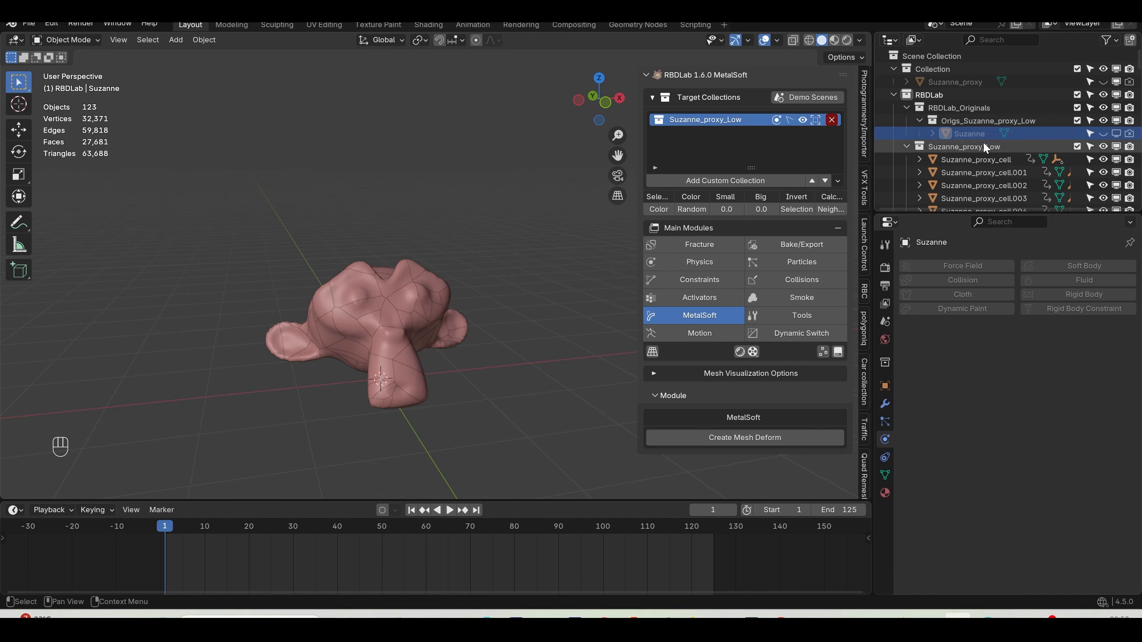
- Create the MetalSoft mesh deform for Suzanne_proxy_Low and hide that fractured collection
{"action": "left_click", "coordinate": [711, 438]}
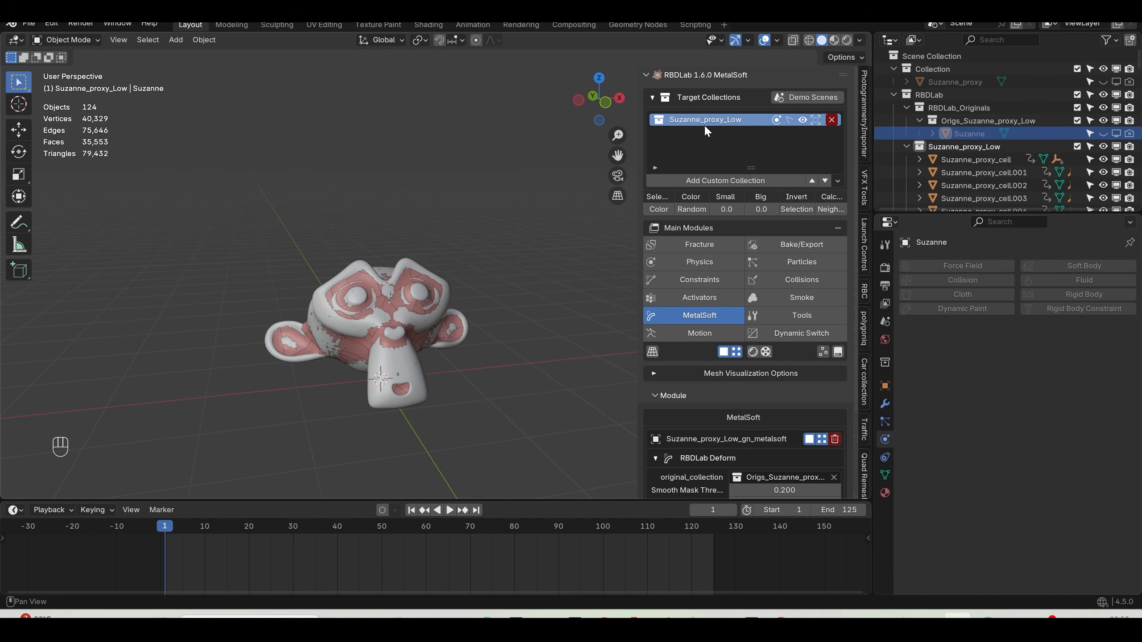
{"action": "left_click", "coordinate": [802, 119]}
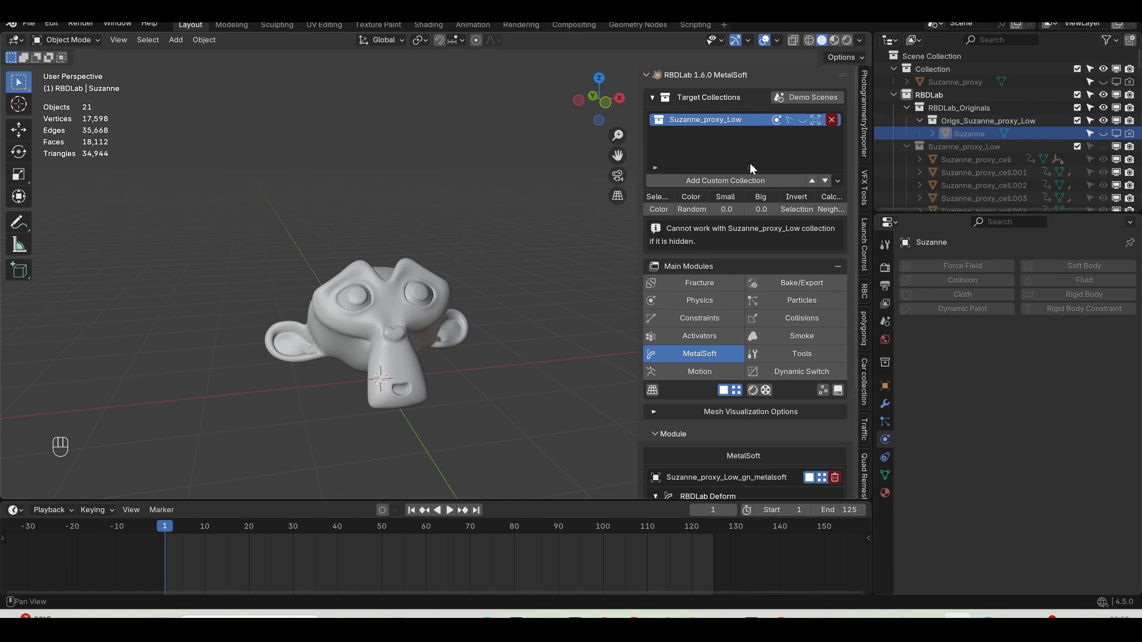
{"action": "middle_click_drag", "start_coordinate": [450, 315], "coordinate": [352, 341]}
- Check the deform mesh with the wireframe overlay and play the animation up to frame 72
{"action": "left_click", "coordinate": [776, 42]}
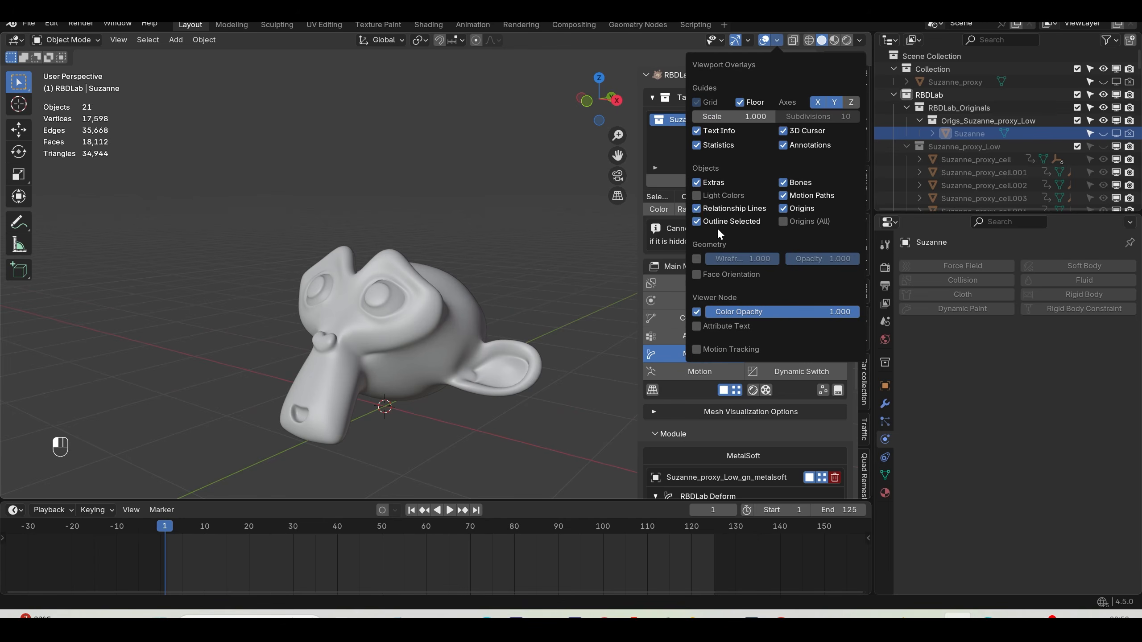
{"action": "left_click", "coordinate": [699, 258]}
{"action": "middle_click_drag", "start_coordinate": [331, 334], "coordinate": [436, 333]}
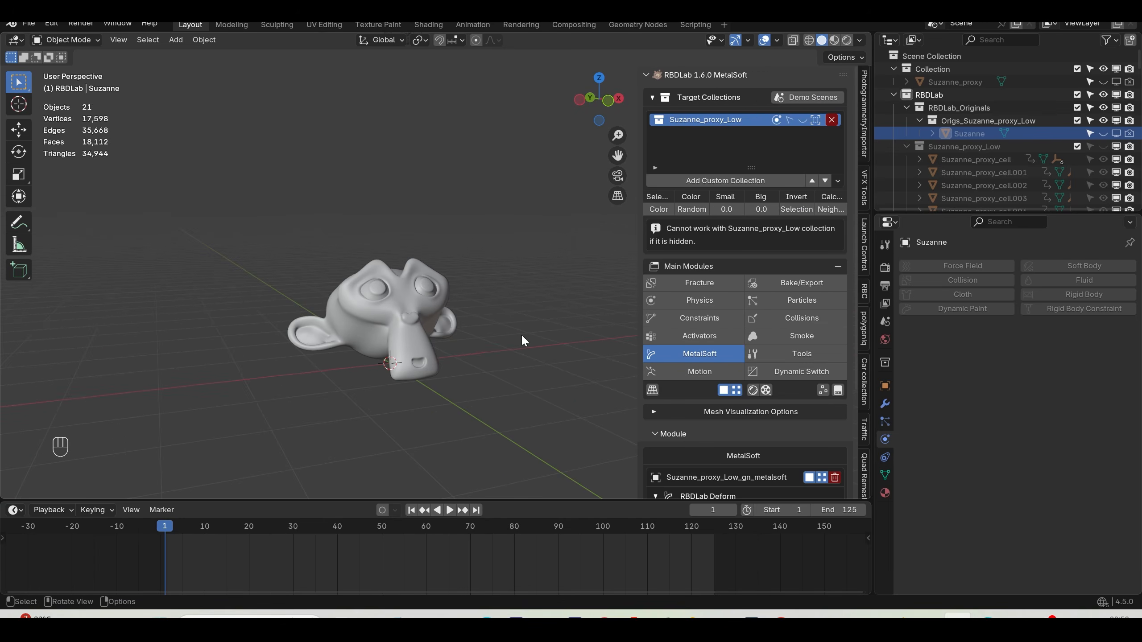
{"action": "key", "text": "space"}
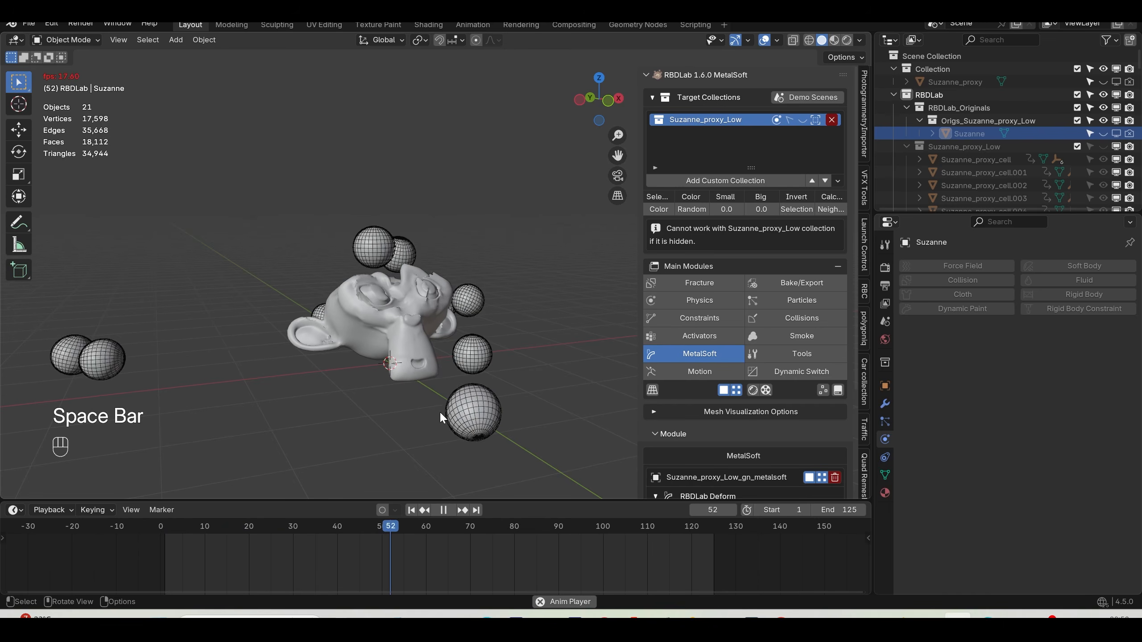
{"action": "key", "text": "space"}
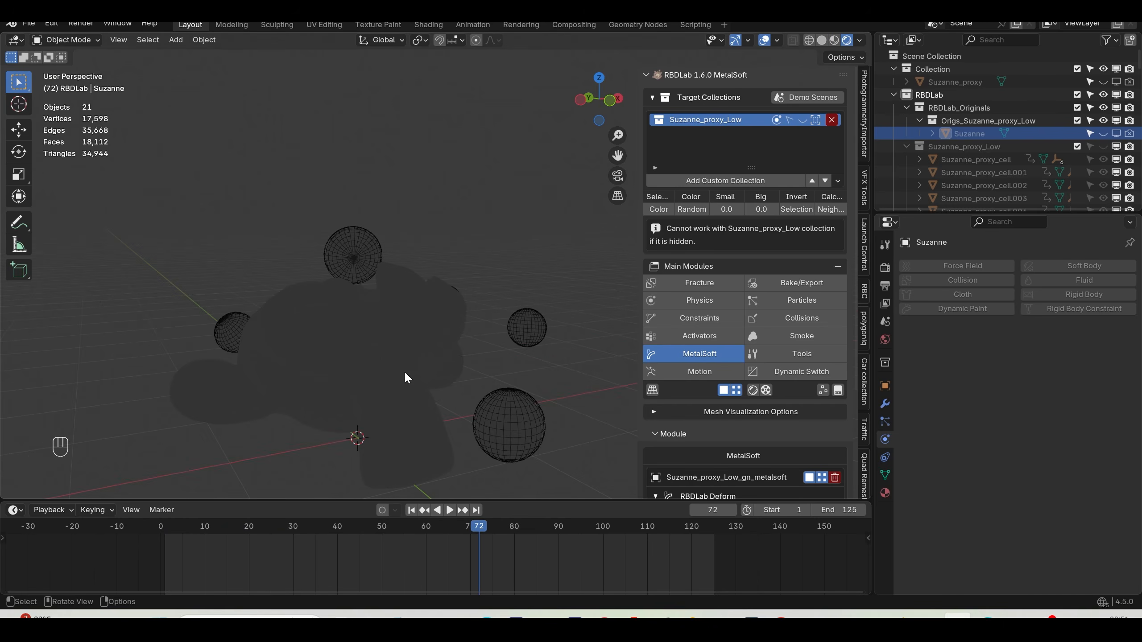
- Select the MetalSoft monkey mesh and enable Unique Material in its RBDLab_GN_SurfaceDeform modifier
{"action": "left_click", "coordinate": [404, 371]}
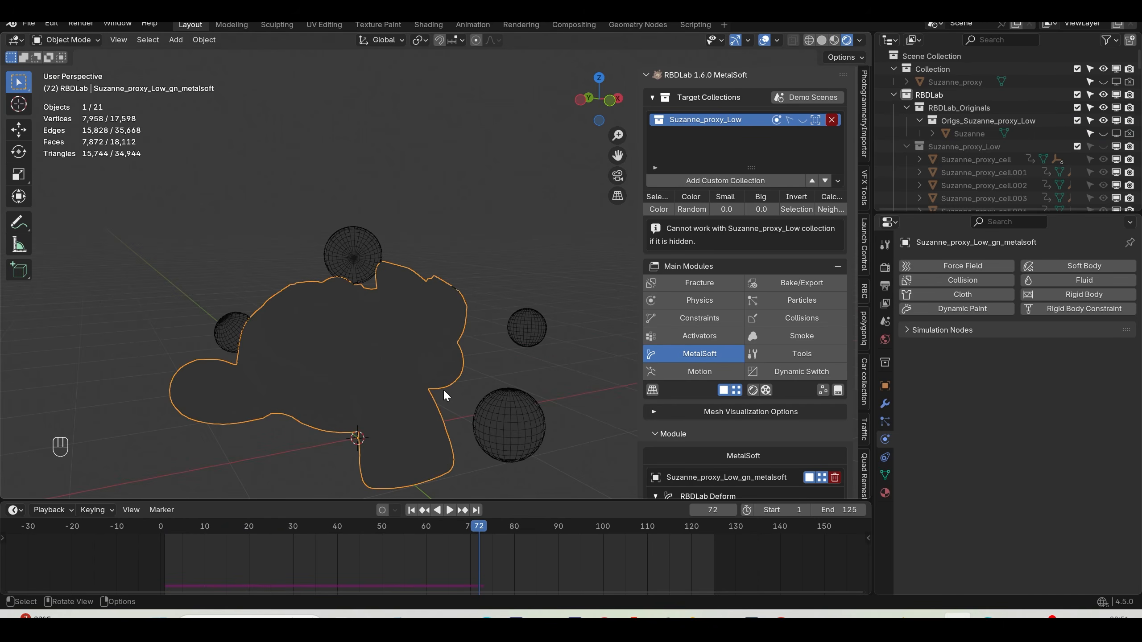
{"action": "left_click", "coordinate": [884, 404]}
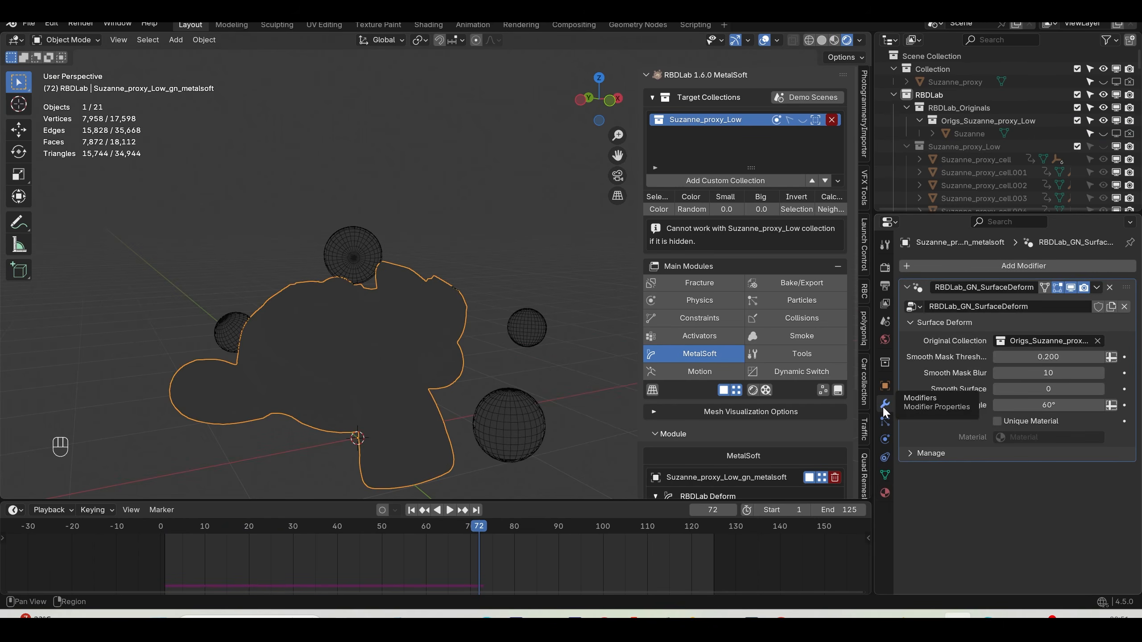
{"action": "left_click", "coordinate": [998, 420]}
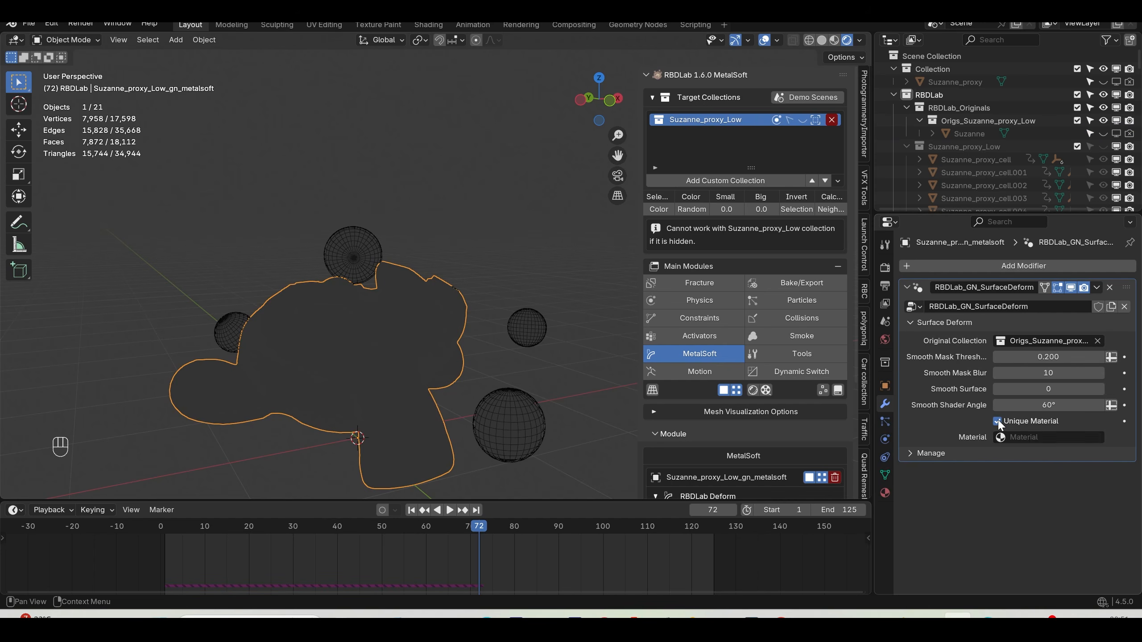
{"action": "left_click", "coordinate": [1023, 437]}
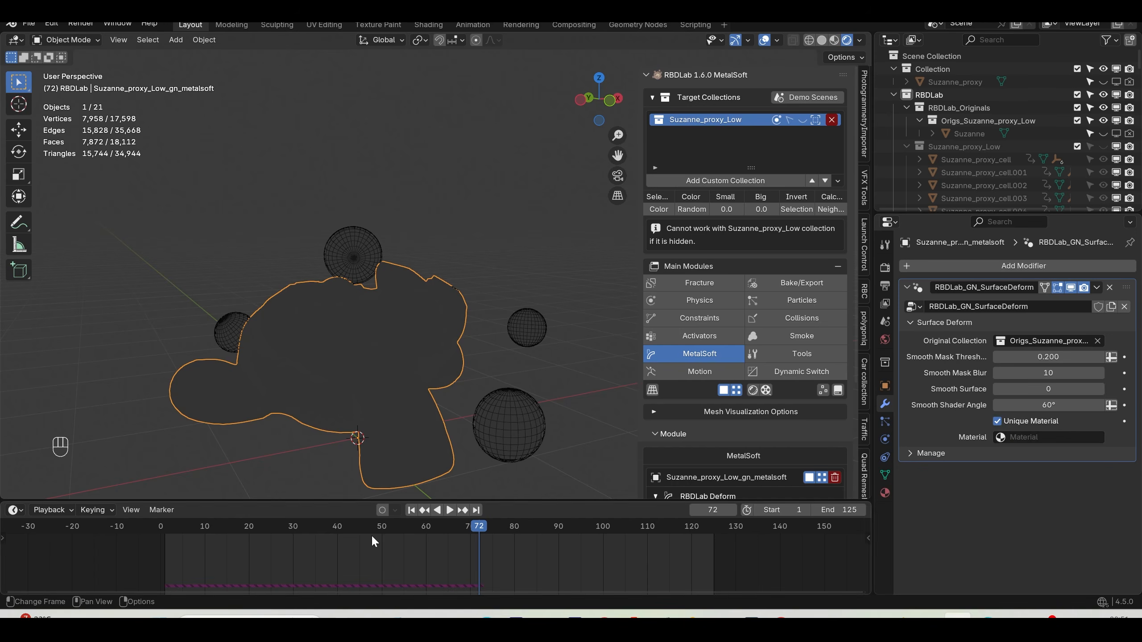
- Turn the enlarged timeline area into a Shader Editor and create a new material named metal
{"action": "left_click_drag", "start_coordinate": [92, 501], "coordinate": [92, 354]}
{"action": "left_click", "coordinate": [14, 363]}
{"action": "left_click", "coordinate": [49, 469]}
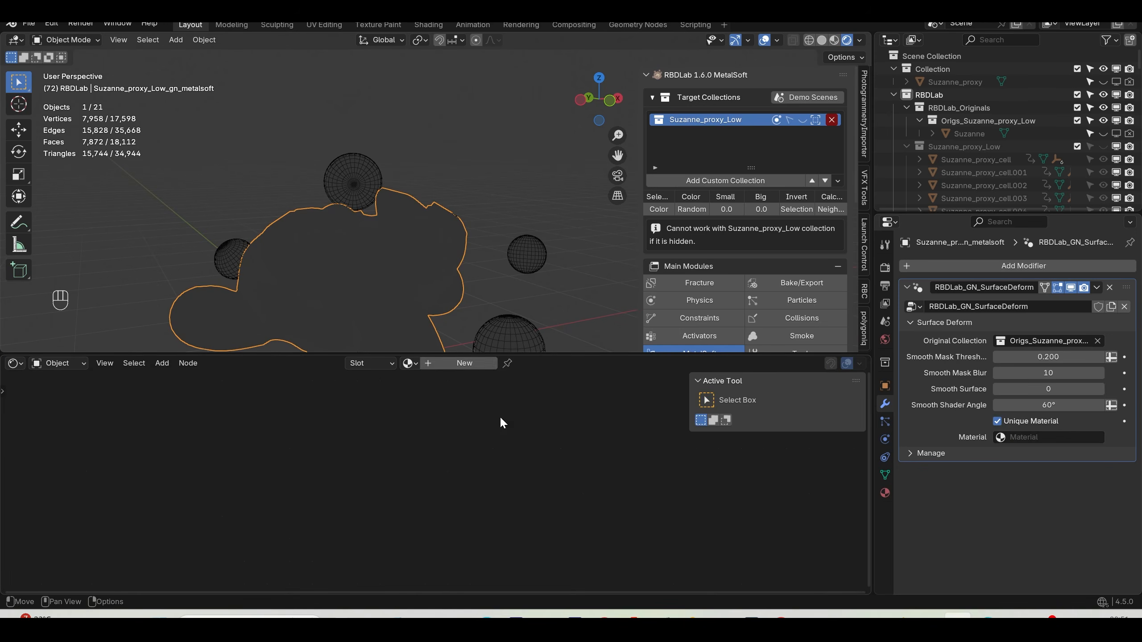
{"action": "left_click", "coordinate": [458, 366]}
{"action": "scroll", "coordinate": [443, 423], "scroll_direction": "up", "scroll_amount": 10}
{"action": "left_click", "coordinate": [450, 364]}
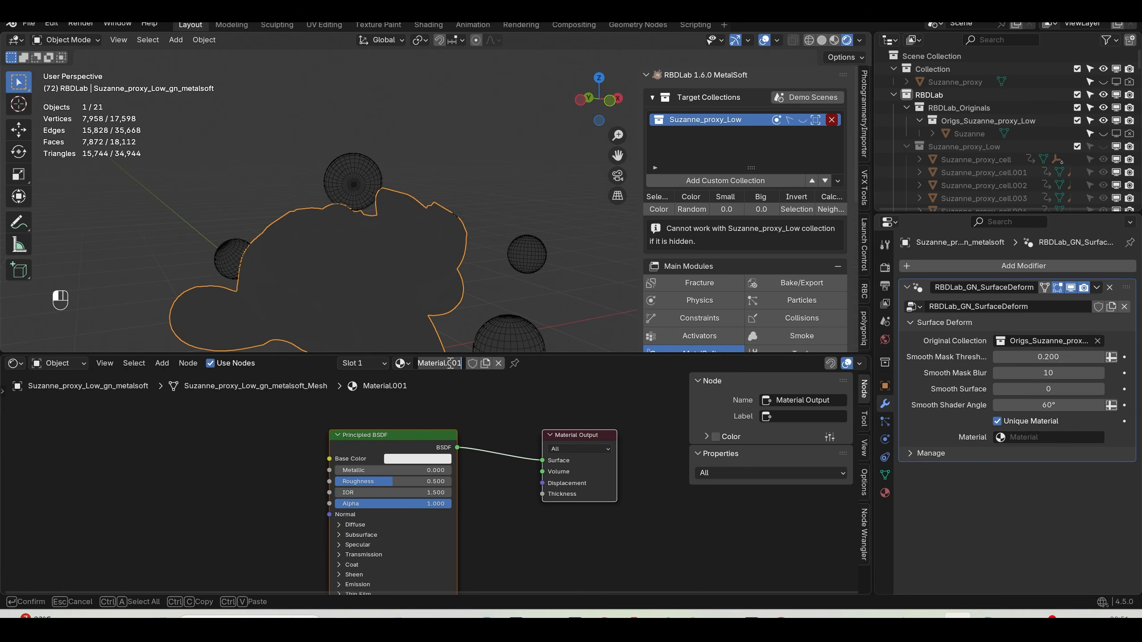
{"action": "type", "text": "metal"}
{"action": "key", "text": "Return"}
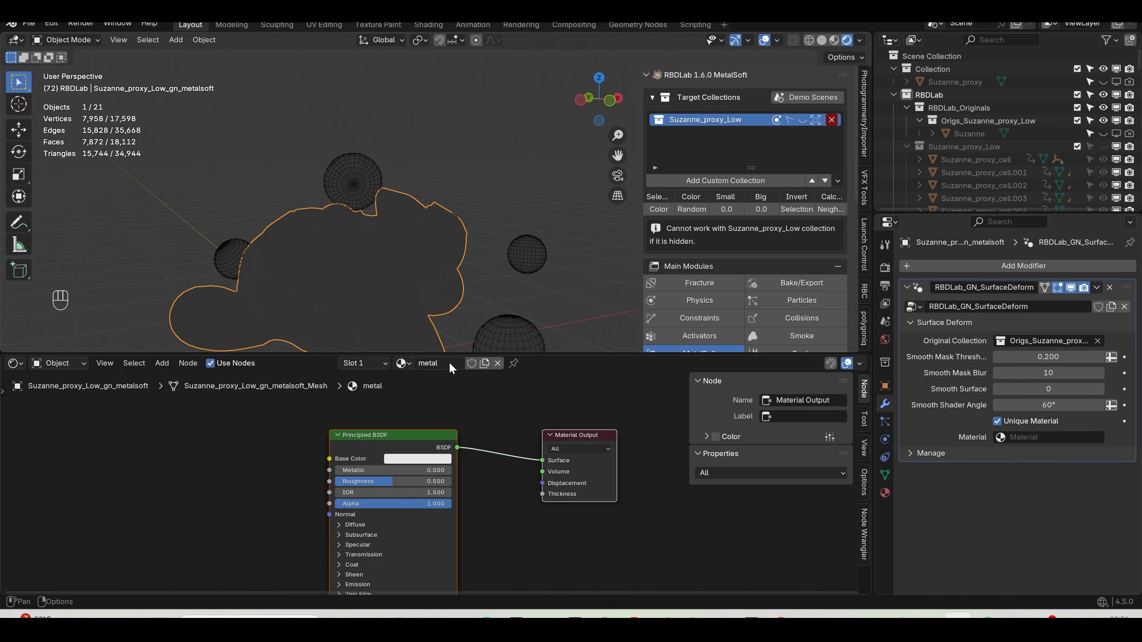
- Set the metal material's Metallic to 1.000 and Roughness to 0.047 on the Principled BSDF
{"action": "middle_click_drag", "start_coordinate": [449, 406], "coordinate": [480, 406]}
{"action": "left_click", "coordinate": [464, 459]}
{"action": "mouse_move", "coordinate": [396, 471]}
{"action": "left_mouse_down"}
{"action": "mouse_move", "coordinate": [483, 471]}
{"action": "mouse_move", "coordinate": [380, 482]}
{"action": "left_mouse_up"}
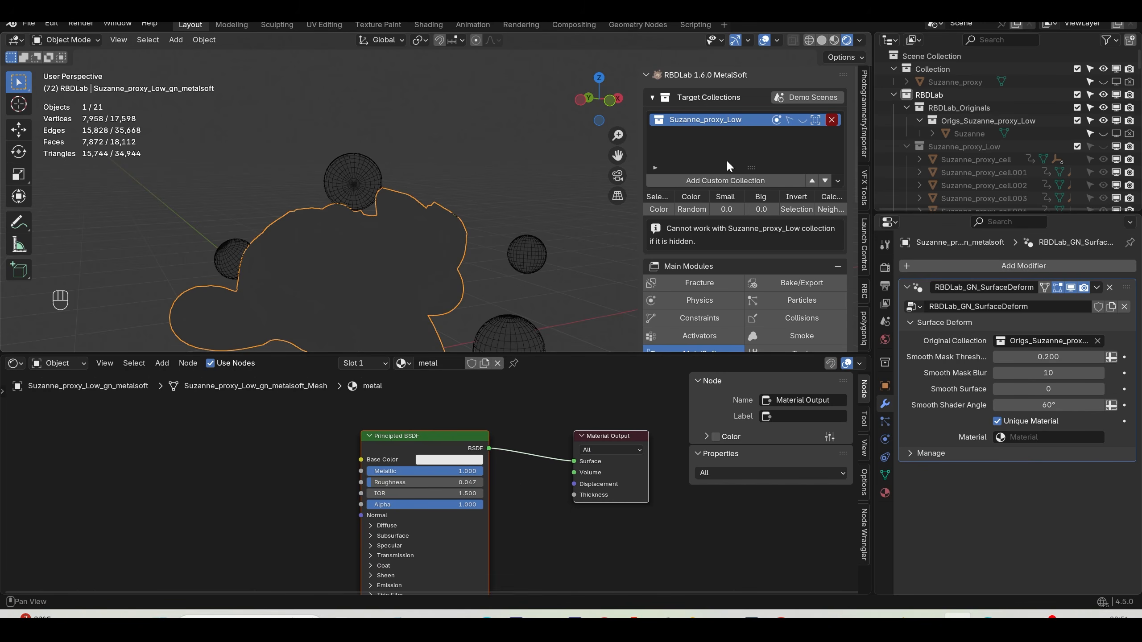
- Disable Scene World lighting for the rendered viewport and assign metal as the surface deform modifier's material
{"action": "left_click", "coordinate": [859, 43]}
{"action": "left_click", "coordinate": [791, 117]}
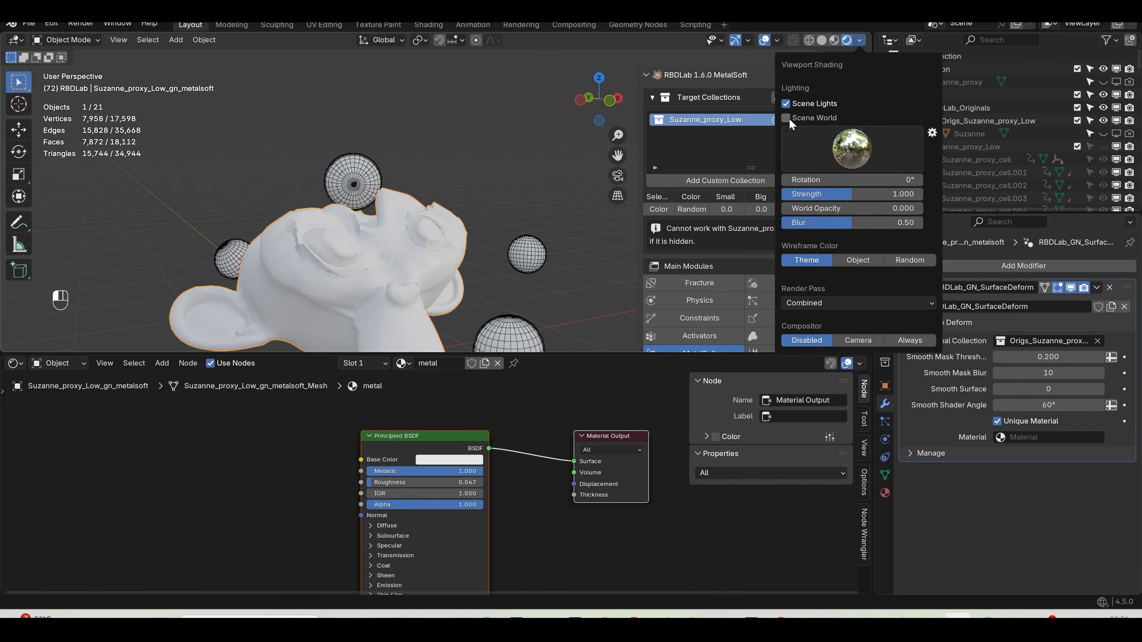
{"action": "key", "text": "shift+c"}
{"action": "left_click", "coordinate": [1030, 437]}
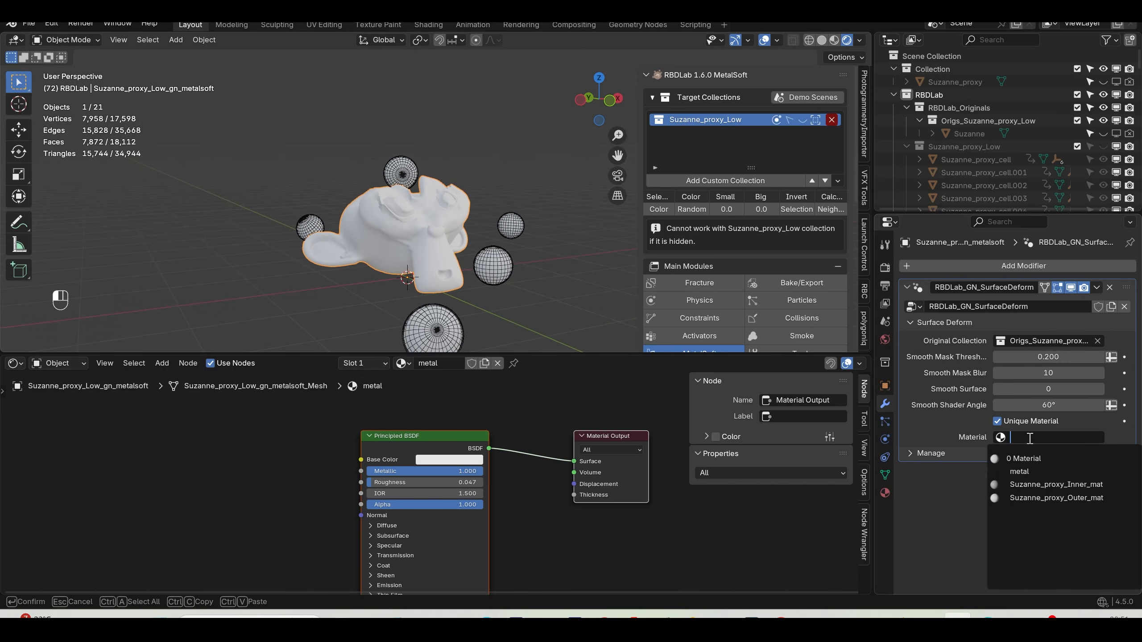
{"action": "left_click", "coordinate": [1024, 471]}
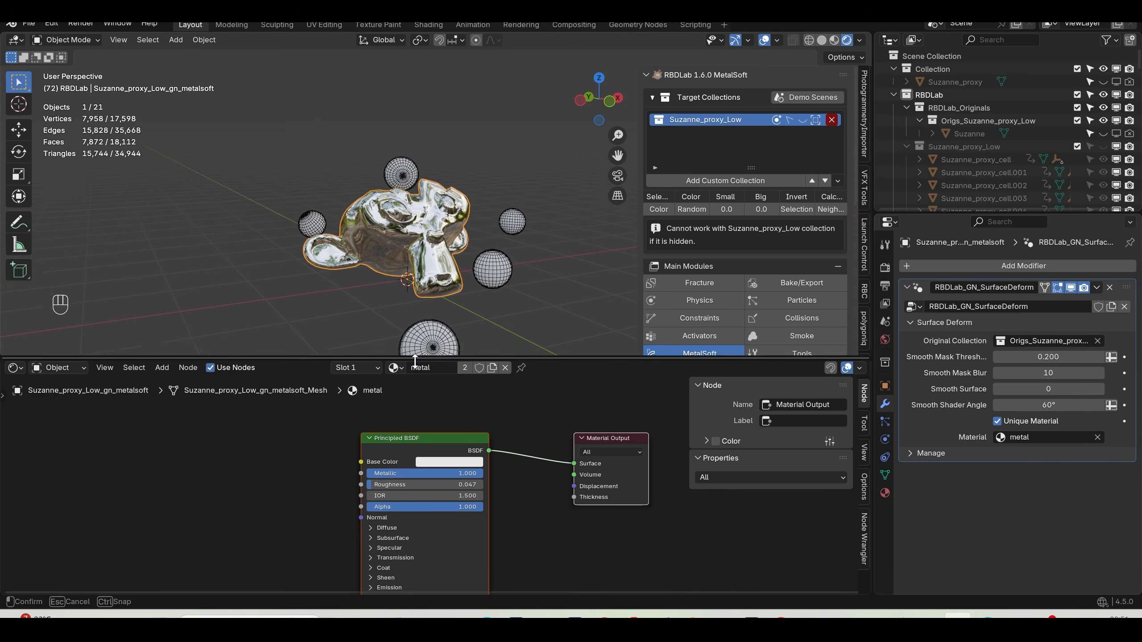
- Play the animation to frame 73 and examine the dented metal monkey head from the front
{"action": "left_click", "coordinate": [445, 441]}
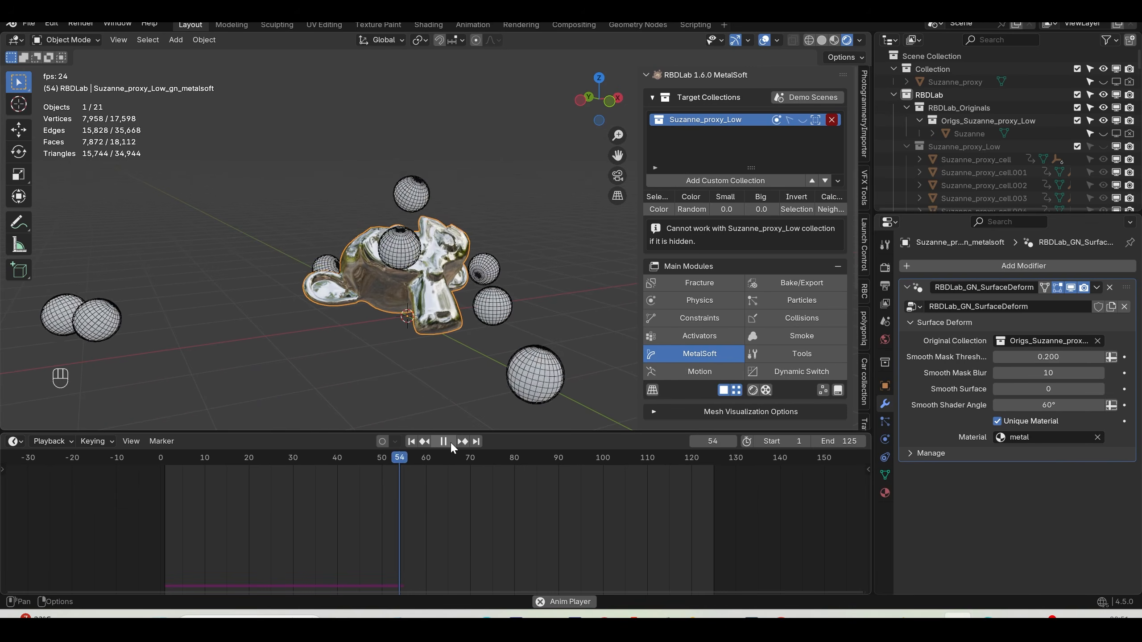
{"action": "left_click", "coordinate": [445, 441]}
{"action": "middle_click_drag", "start_coordinate": [452, 396], "coordinate": [439, 209]}
- Assign the metal material to the activator sphere AC_DS_08 above the monkey head and inspect it up close
{"action": "left_click", "coordinate": [433, 201]}
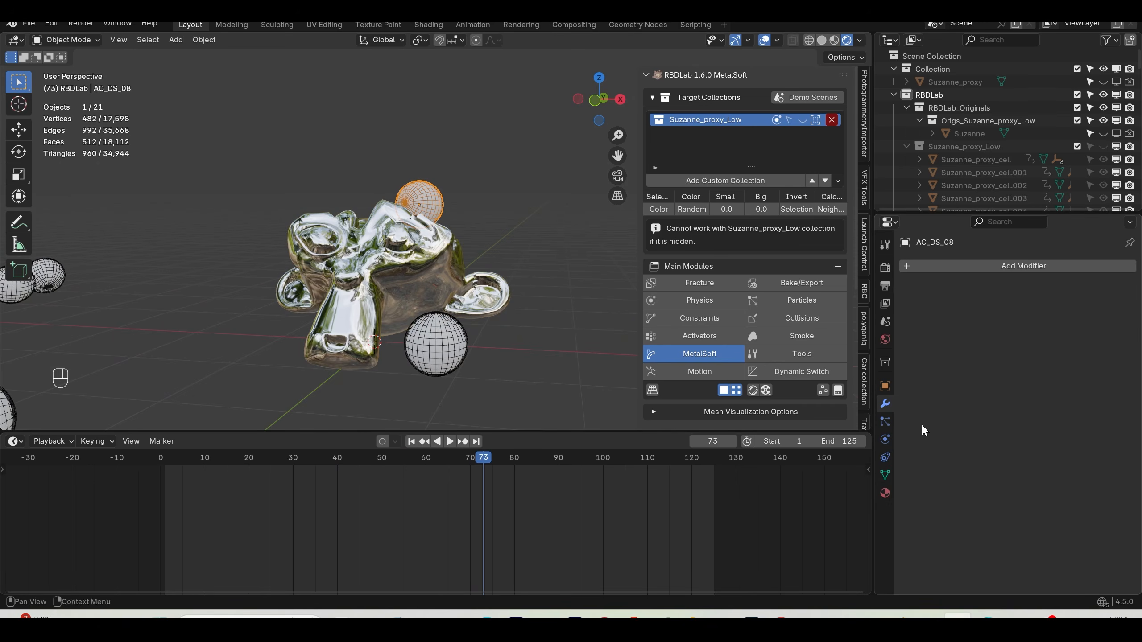
{"action": "left_click", "coordinate": [884, 492]}
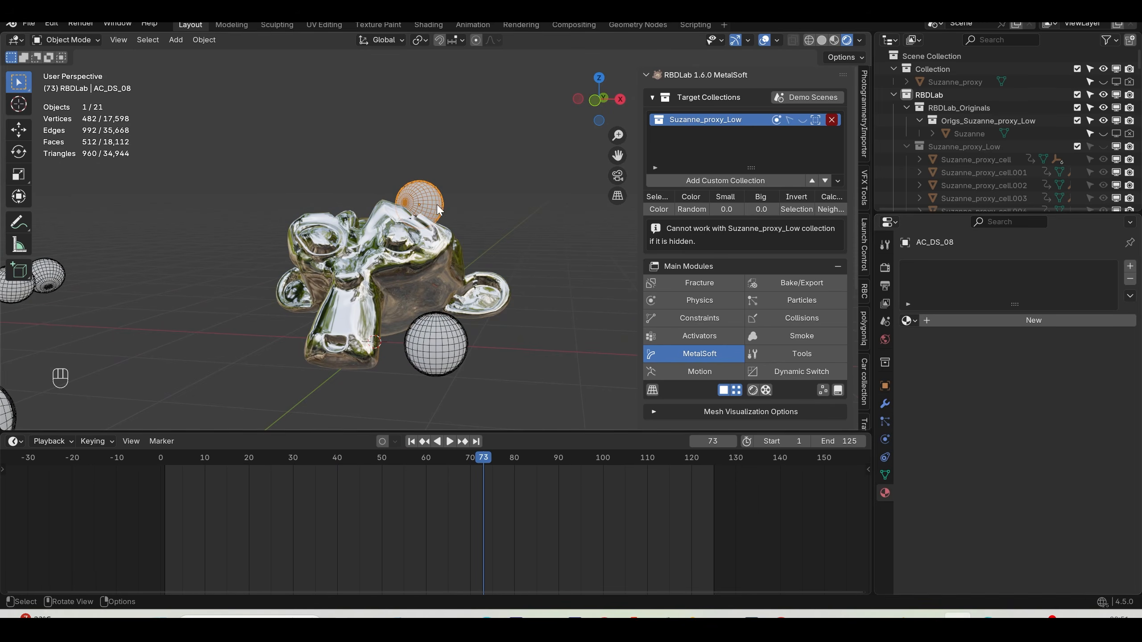
{"action": "left_click", "coordinate": [909, 321]}
{"action": "left_click", "coordinate": [758, 351]}
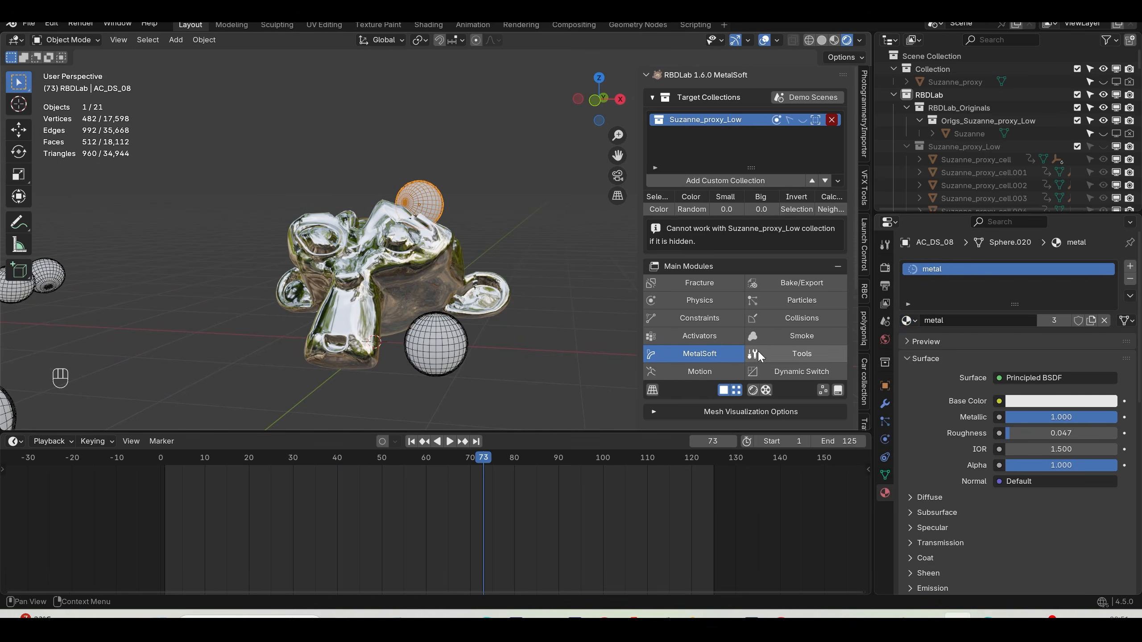
{"action": "middle_click_drag", "start_coordinate": [441, 246], "coordinate": [387, 246]}
{"action": "scroll", "coordinate": [489, 193], "scroll_direction": "up", "scroll_amount": 3}
{"action": "middle_click_drag", "start_coordinate": [488, 193], "coordinate": [423, 213], "text": "shift"}
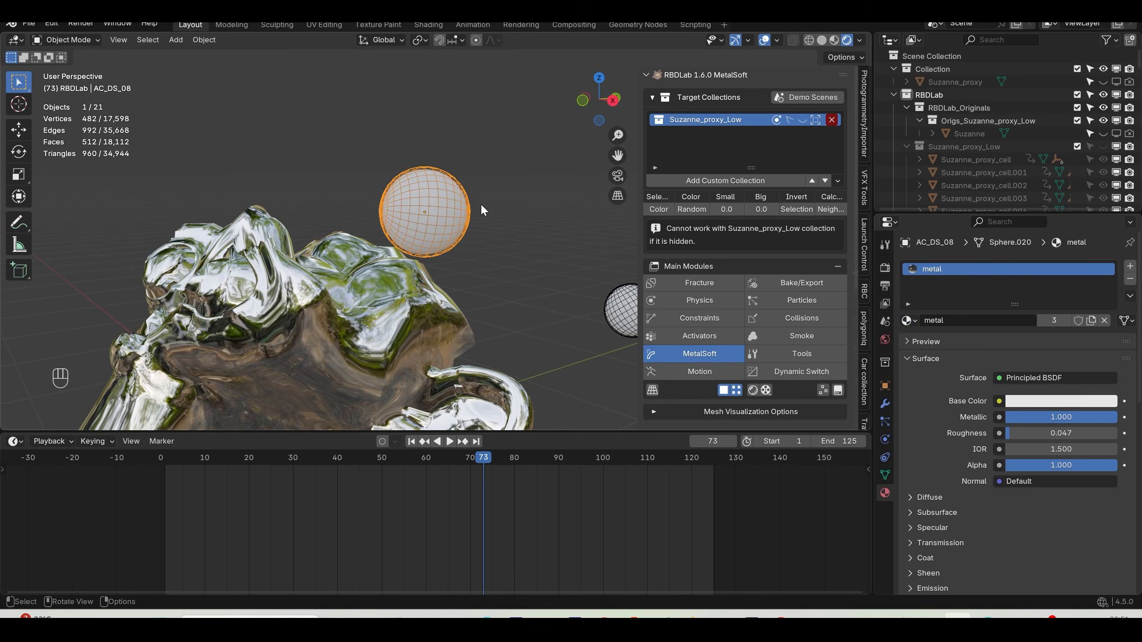
- In the Activators module's layers, hide the activator spheres that overlap the animated spheres
{"action": "scroll", "coordinate": [742, 292], "scroll_direction": "down", "scroll_amount": 6}
{"action": "left_click", "coordinate": [695, 173]}
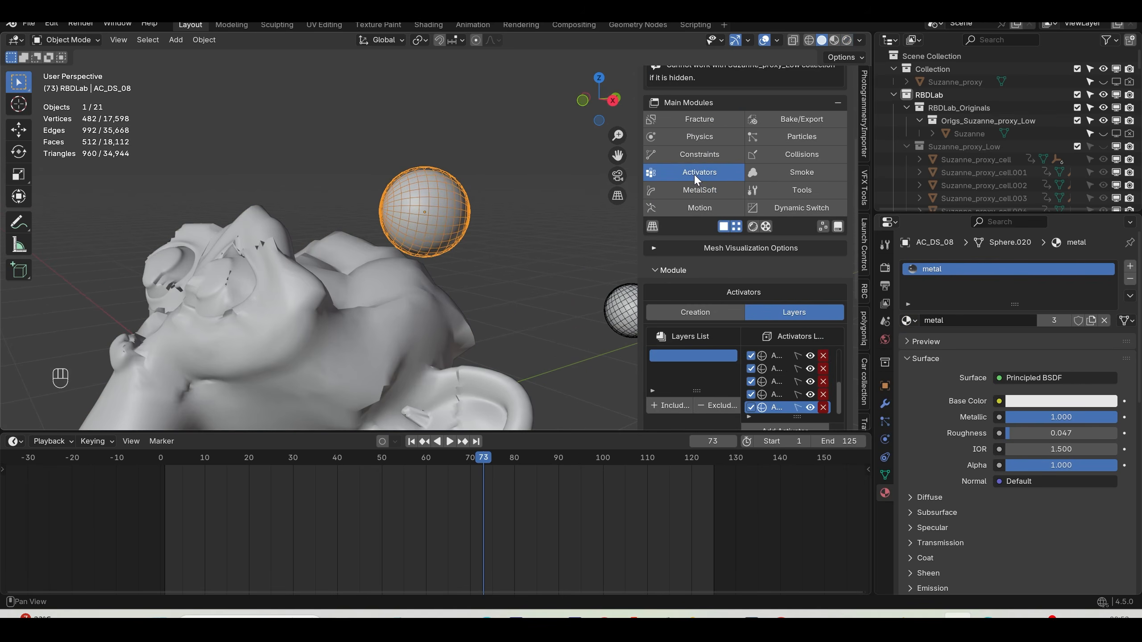
{"action": "left_click", "coordinate": [810, 368]}
{"action": "left_click", "coordinate": [810, 381]}
{"action": "left_click", "coordinate": [810, 395]}
{"action": "left_click", "coordinate": [809, 408]}
{"action": "scroll", "coordinate": [809, 398], "scroll_direction": "up", "scroll_amount": 4}
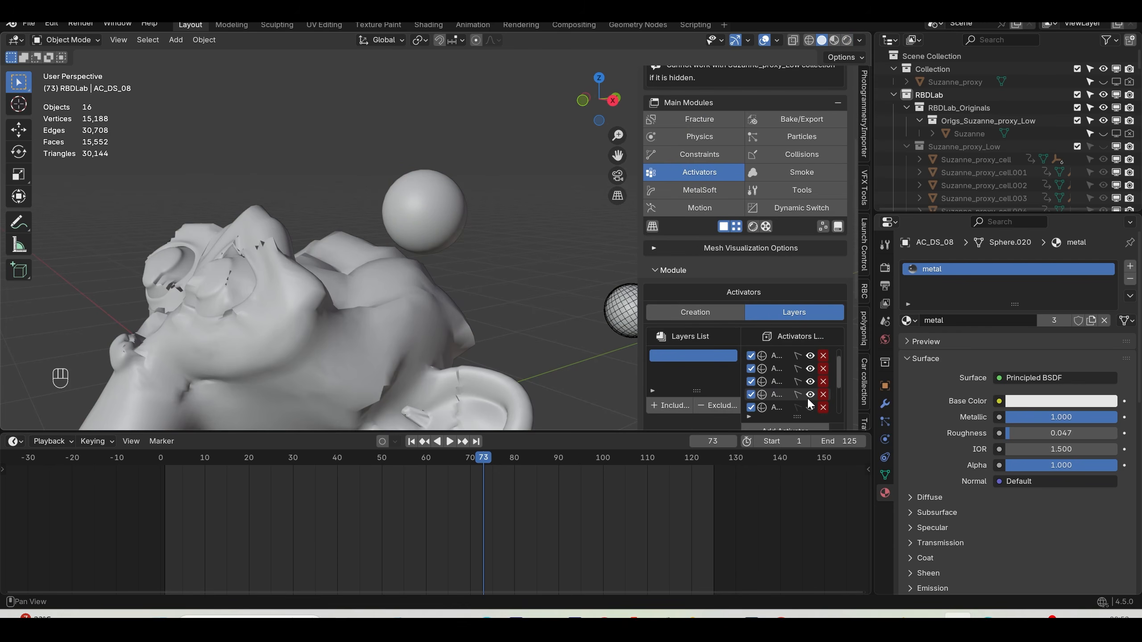
{"action": "left_click_drag", "start_coordinate": [810, 403], "coordinate": [810, 356]}
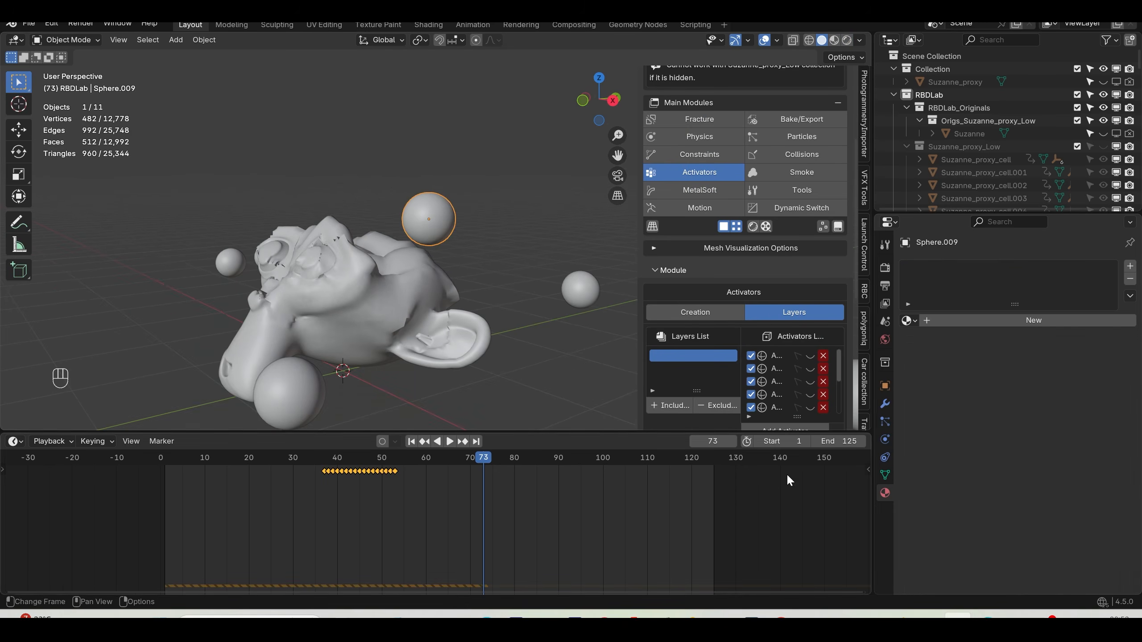
- Assign the metal material to Sphere.009 above the monkey head and make it a separate single-user copy, viewed in rendered shading
{"action": "left_click", "coordinate": [908, 320]}
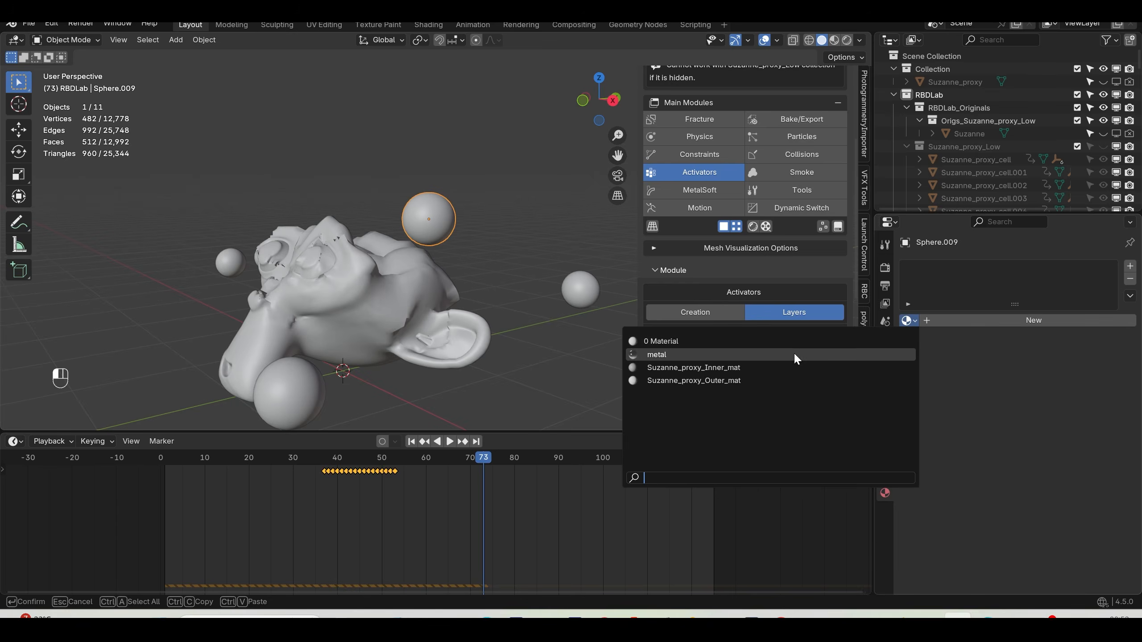
{"action": "left_click", "coordinate": [797, 355]}
{"action": "left_click", "coordinate": [847, 40]}
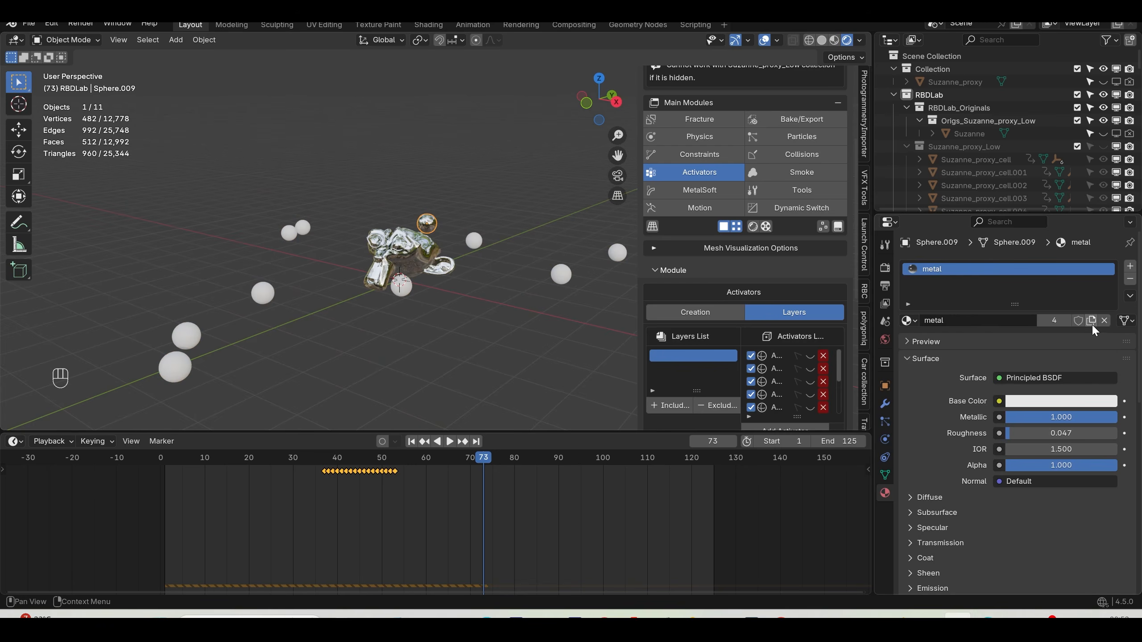
{"action": "left_click", "coordinate": [1092, 321]}
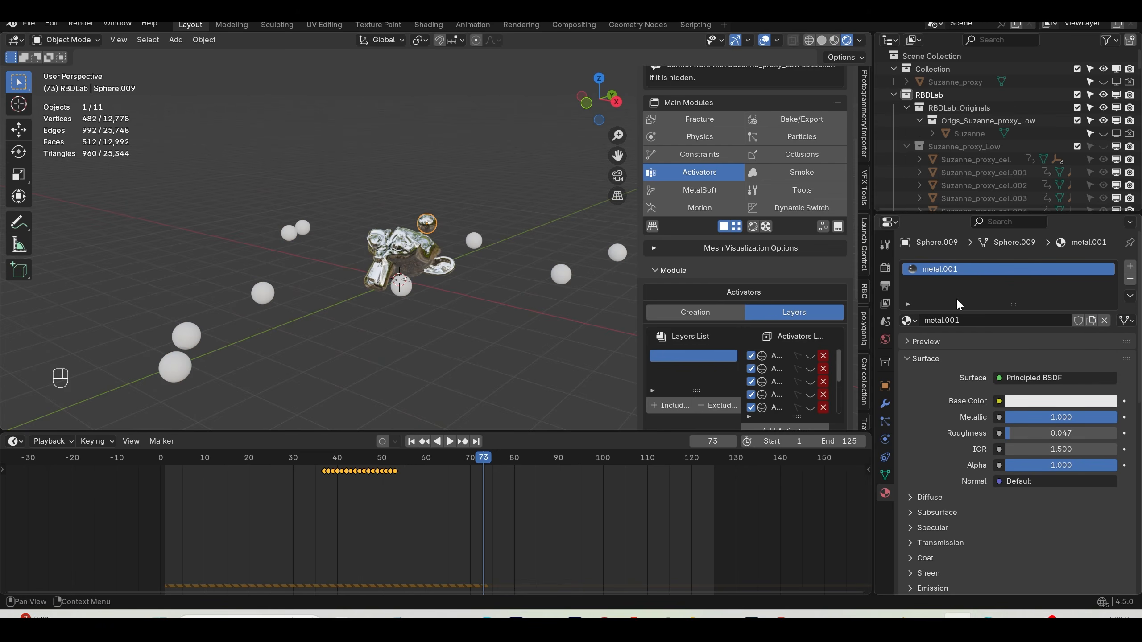
- Select all the other spheres with Sphere.009 as the active object and link its material to them
{"action": "middle_click_drag", "start_coordinate": [588, 297], "coordinate": [540, 304], "text": "shift"}
{"action": "left_click_drag", "start_coordinate": [594, 289], "coordinate": [512, 240], "text": "shift"}
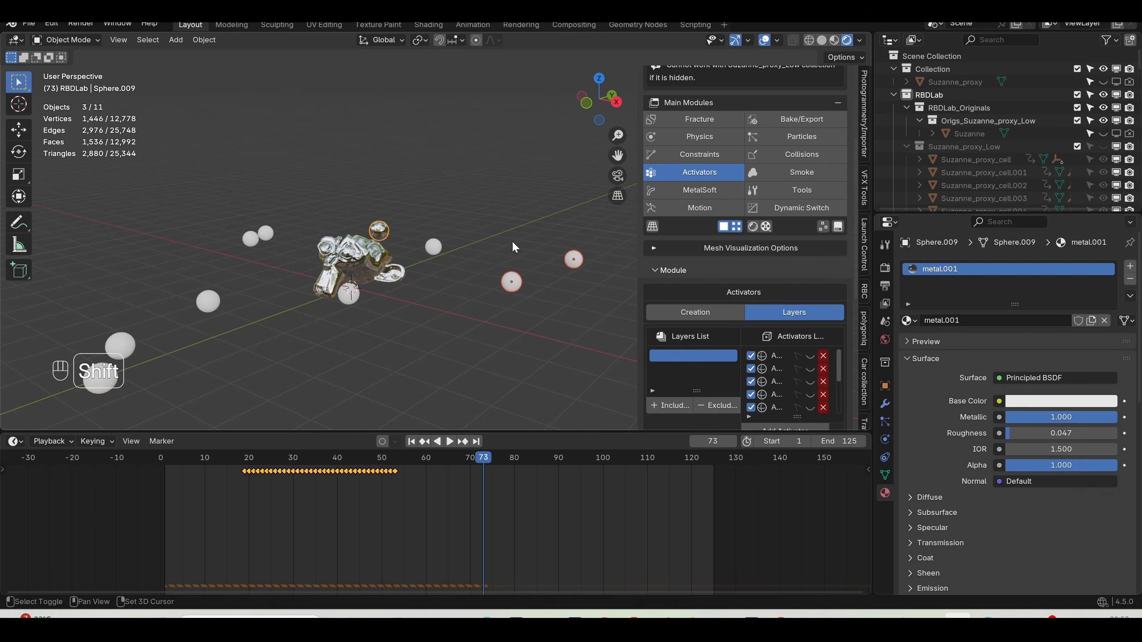
{"action": "left_click", "coordinate": [435, 247], "text": "shift"}
{"action": "left_click_drag", "start_coordinate": [288, 216], "coordinate": [185, 314], "text": "shift"}
{"action": "left_click_drag", "start_coordinate": [91, 314], "coordinate": [140, 396], "text": "shift"}
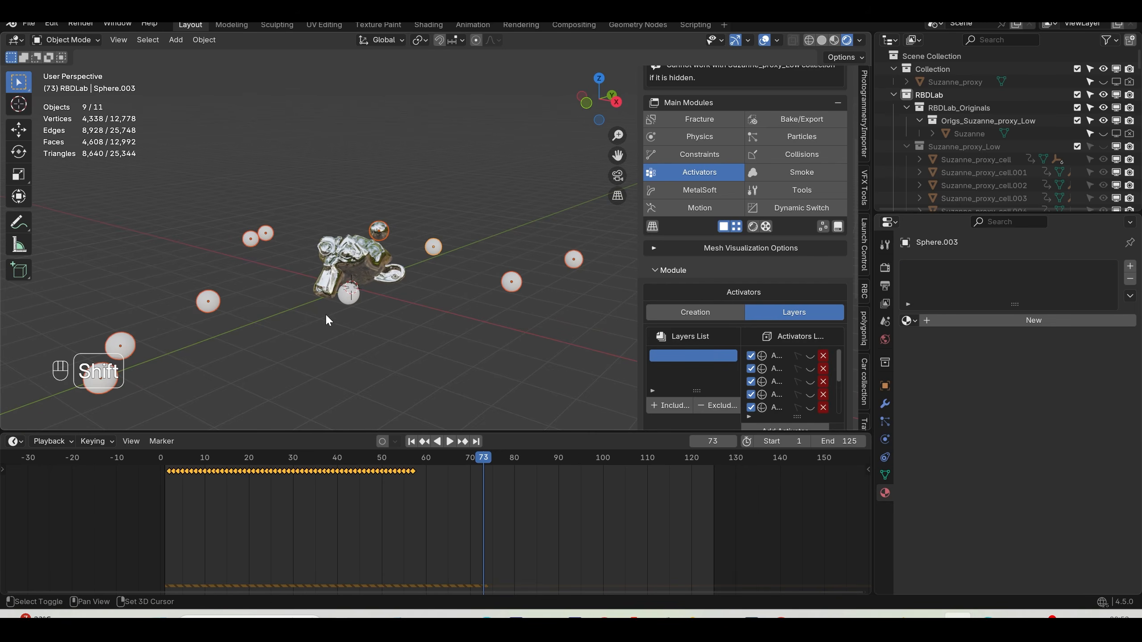
{"action": "left_click", "coordinate": [382, 232], "text": "shift"}
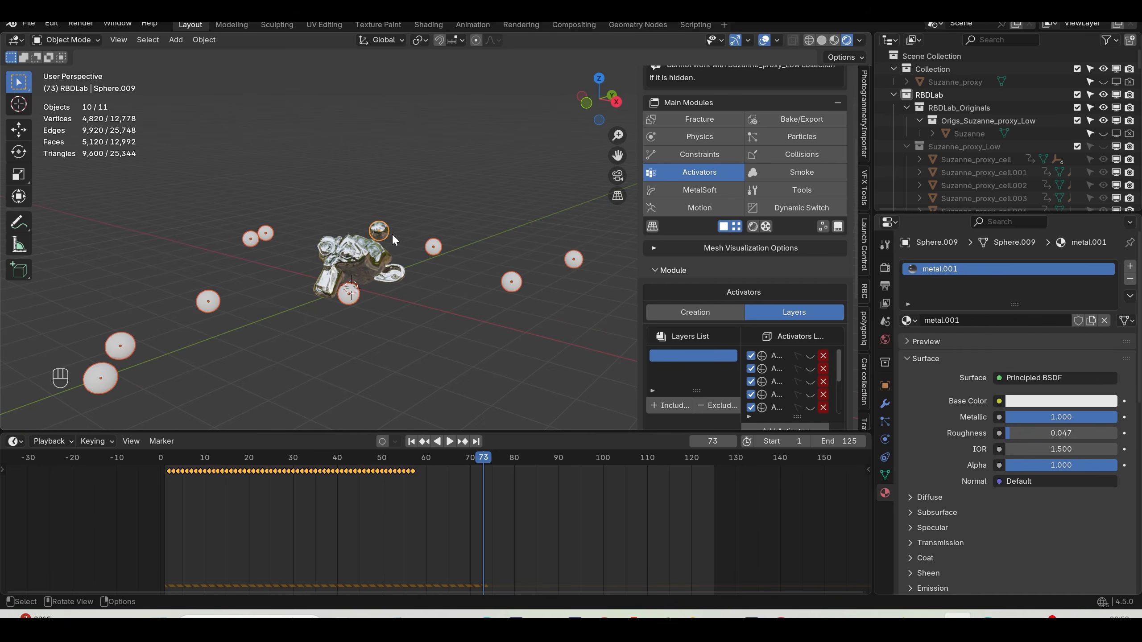
{"action": "key", "text": "ctrl+l"}
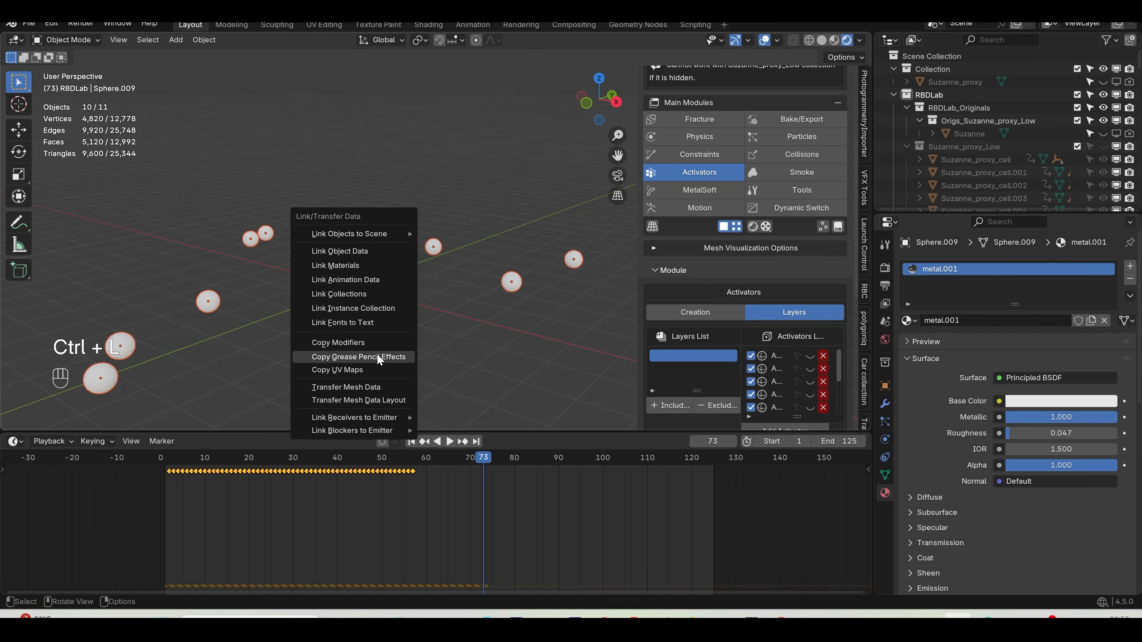
{"action": "left_click", "coordinate": [385, 263]}
- Set the metal.001 material's Roughness to 0.293 and play the animation, stopping at frame 67
{"action": "scroll", "coordinate": [452, 276], "scroll_direction": "up", "scroll_amount": 3}
{"action": "middle_click_drag", "start_coordinate": [422, 278], "coordinate": [453, 275], "text": "shift"}
{"action": "left_click", "coordinate": [1043, 403]}
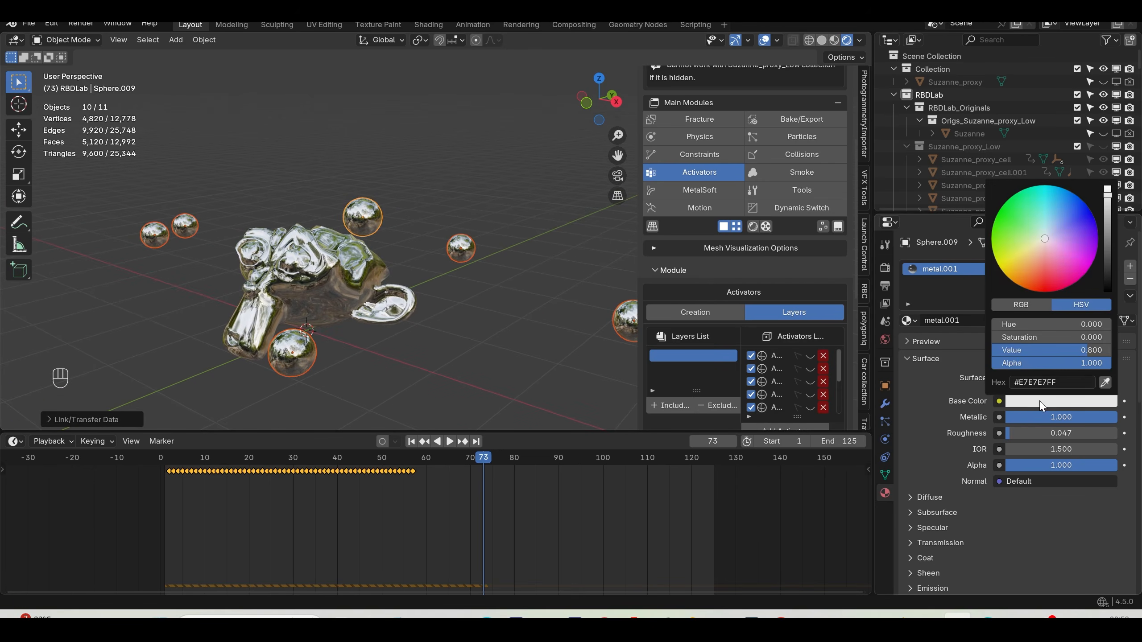
{"action": "left_click", "coordinate": [1019, 432]}
{"action": "left_click", "coordinate": [975, 430]}
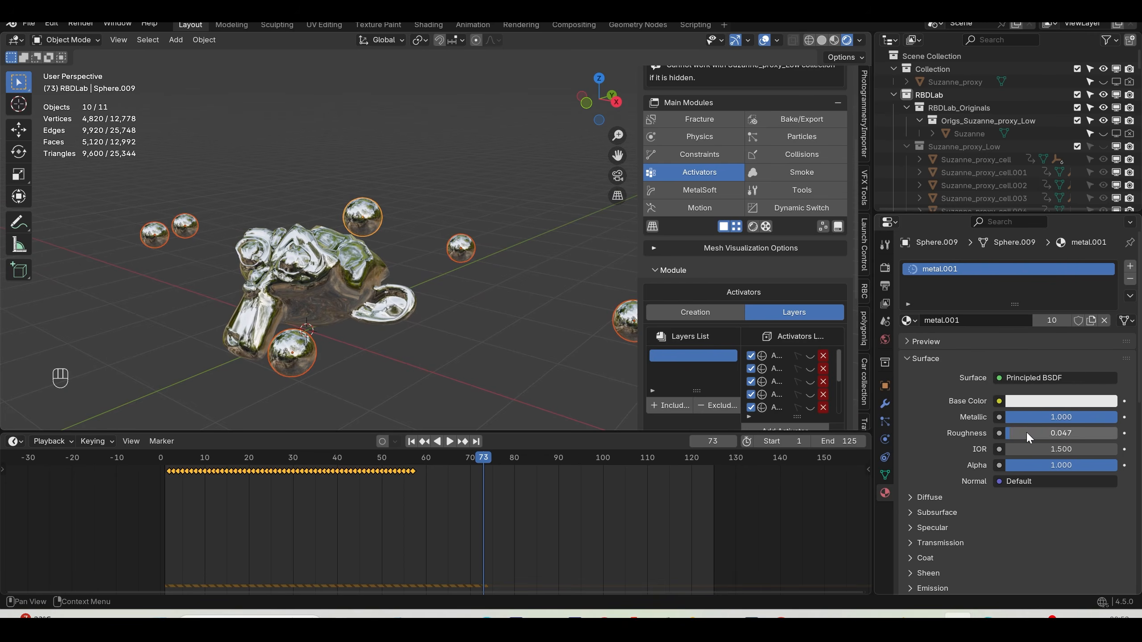
{"action": "left_click_drag", "start_coordinate": [1028, 434], "coordinate": [1044, 435]}
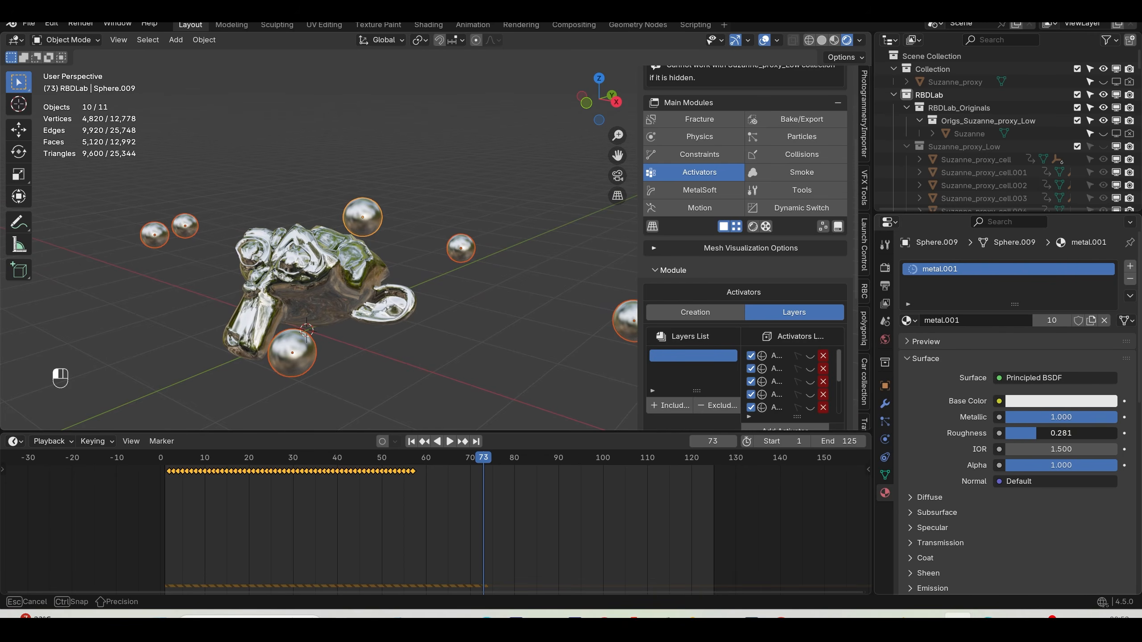
{"action": "left_click", "coordinate": [450, 441]}
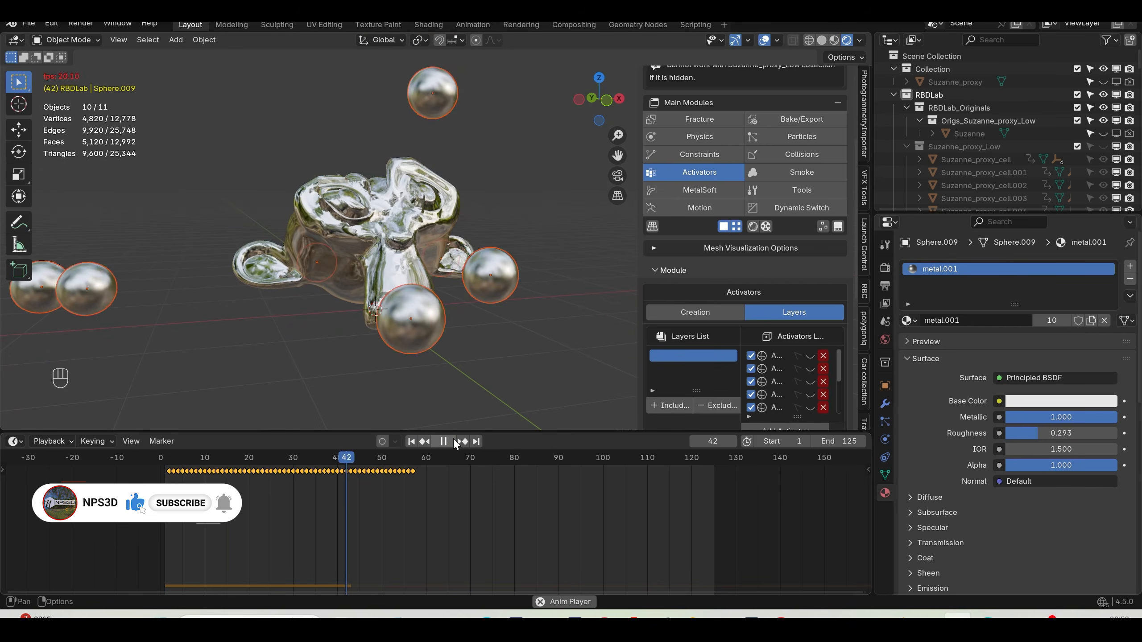
{"action": "left_click", "coordinate": [443, 442]}
- Add a plane mesh and scale it up into a large floor beneath the monkey head and spheres
{"action": "key", "text": "n"}
{"action": "key", "text": "shift+a"}
{"action": "left_click", "coordinate": [486, 289]}
{"action": "key", "text": "s"}
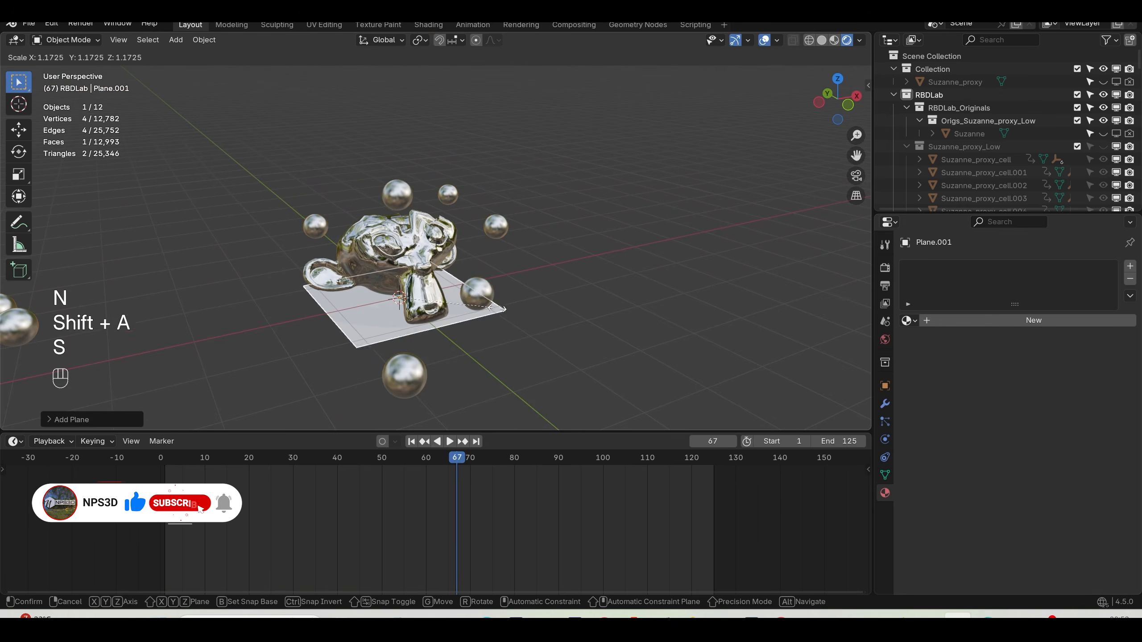
{"action": "left_click", "coordinate": [458, 348]}
{"action": "scroll", "coordinate": [458, 347], "scroll_direction": "down", "scroll_amount": 4}
- Extrude the plane's back edge straight up along Z to form a tall wall behind the monkey head
{"action": "key", "text": "Tab"}
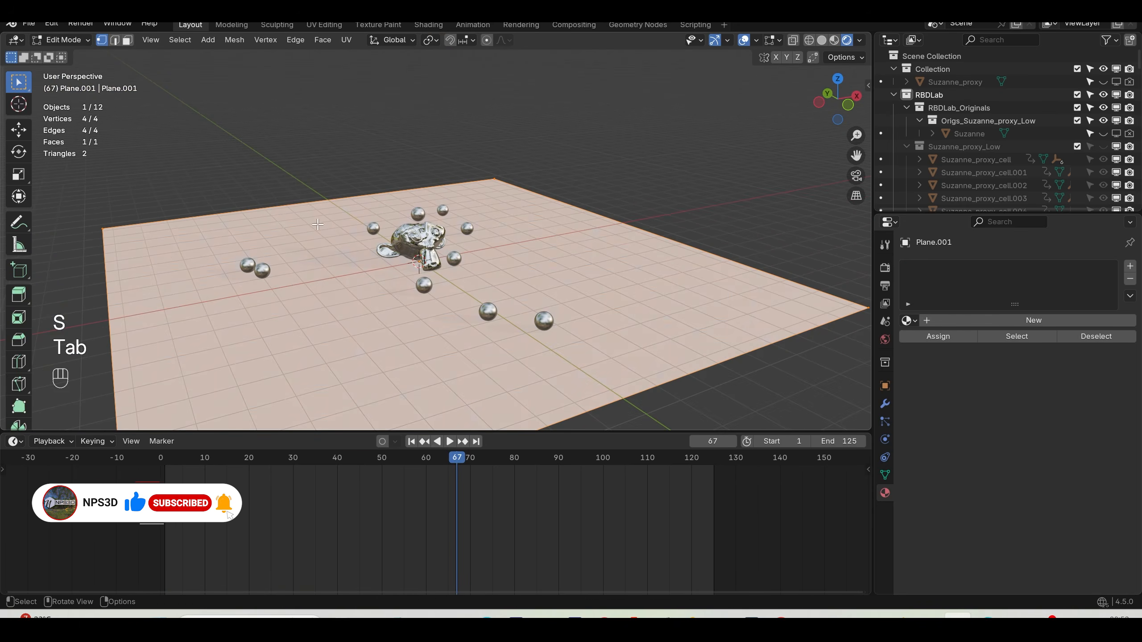
{"action": "left_click", "coordinate": [261, 184]}
{"action": "key", "text": "2"}
{"action": "left_click", "coordinate": [305, 219]}
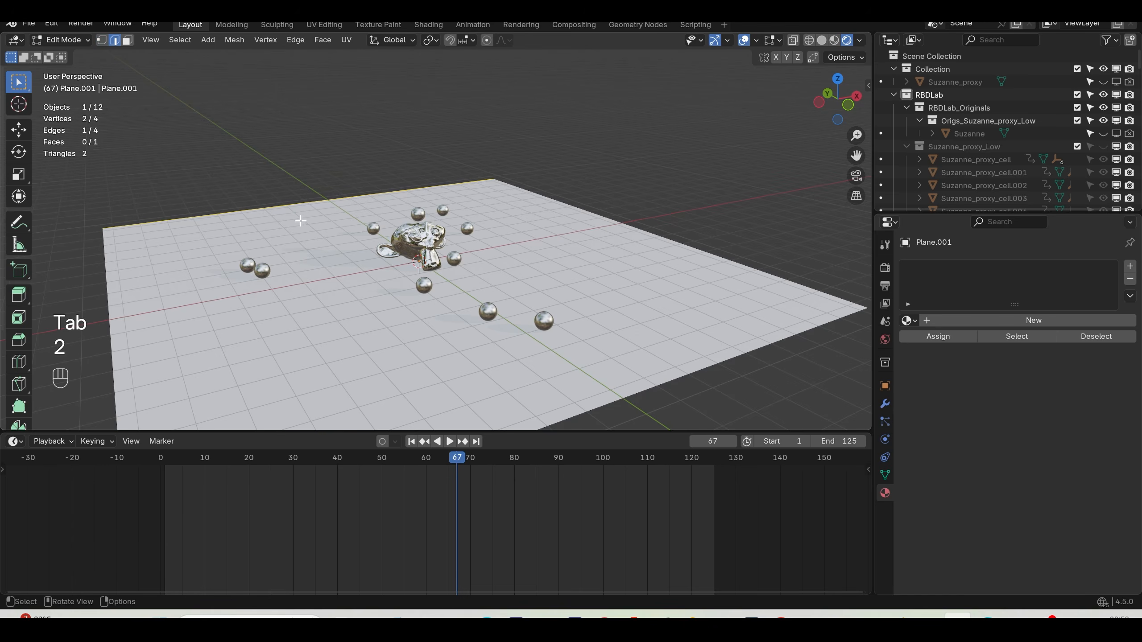
{"action": "key", "text": "e"}
{"action": "key", "text": "z"}
{"action": "key", "text": "z"}
{"action": "left_click", "coordinate": [273, 359]}
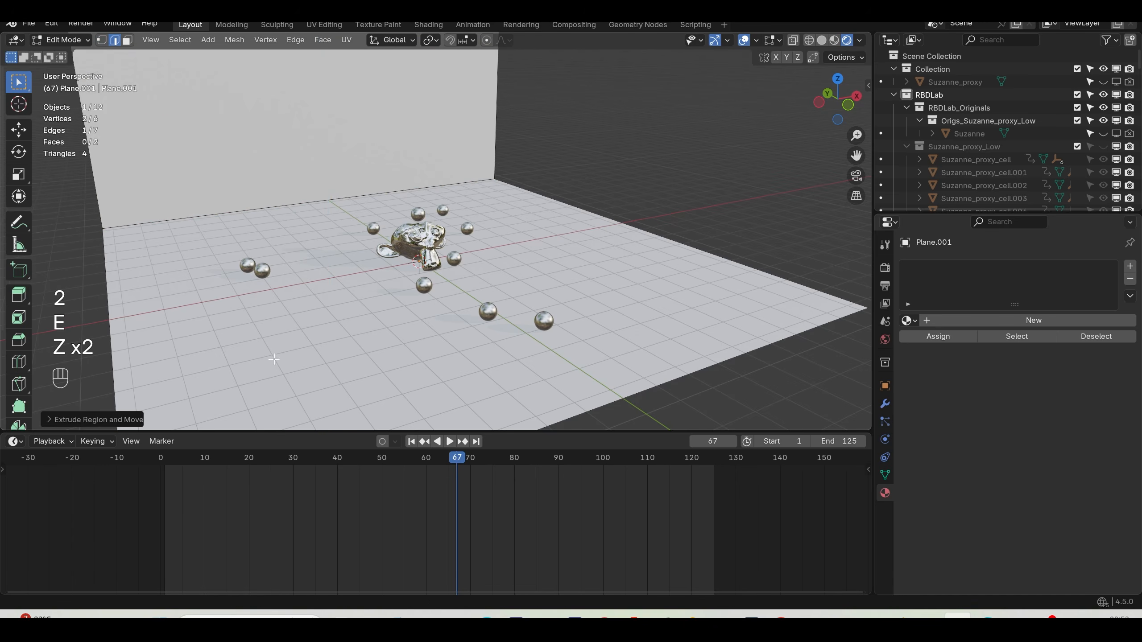
- Bevel the edge between floor and wall into a wide multi-segment curve and shade the backdrop smooth
{"action": "left_click", "coordinate": [319, 203]}
{"action": "key", "text": "ctrl+b"}
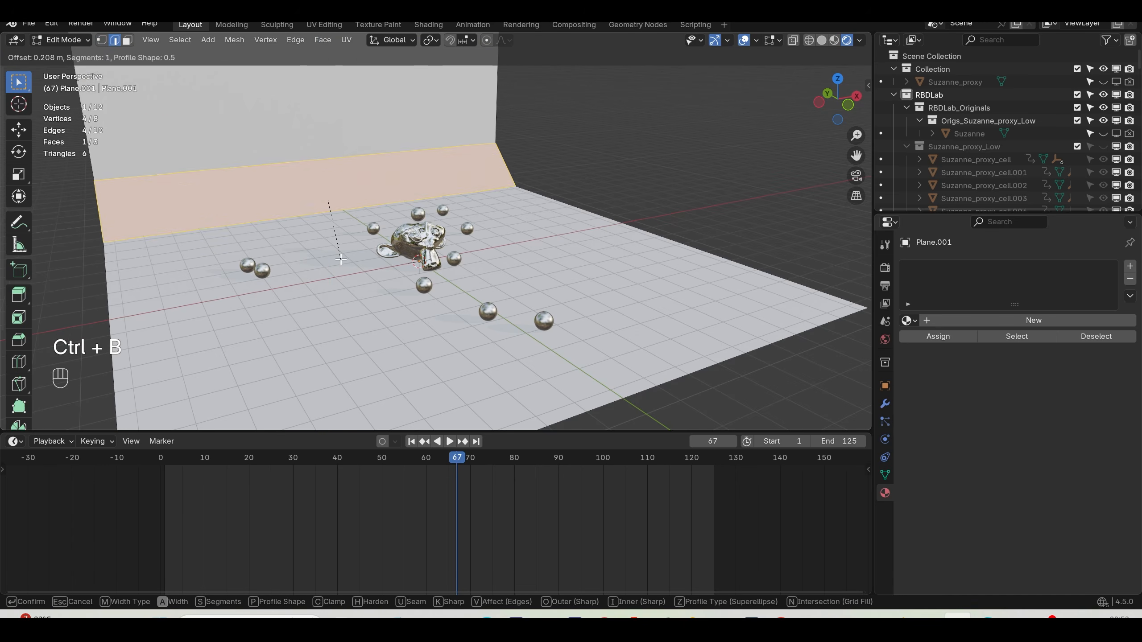
{"action": "scroll", "coordinate": [344, 262], "scroll_direction": "up", "scroll_amount": 3}
{"action": "left_click", "coordinate": [349, 270]}
{"action": "key", "text": "Tab"}
{"action": "right_click", "coordinate": [316, 200]}
{"action": "left_click", "coordinate": [316, 200]}
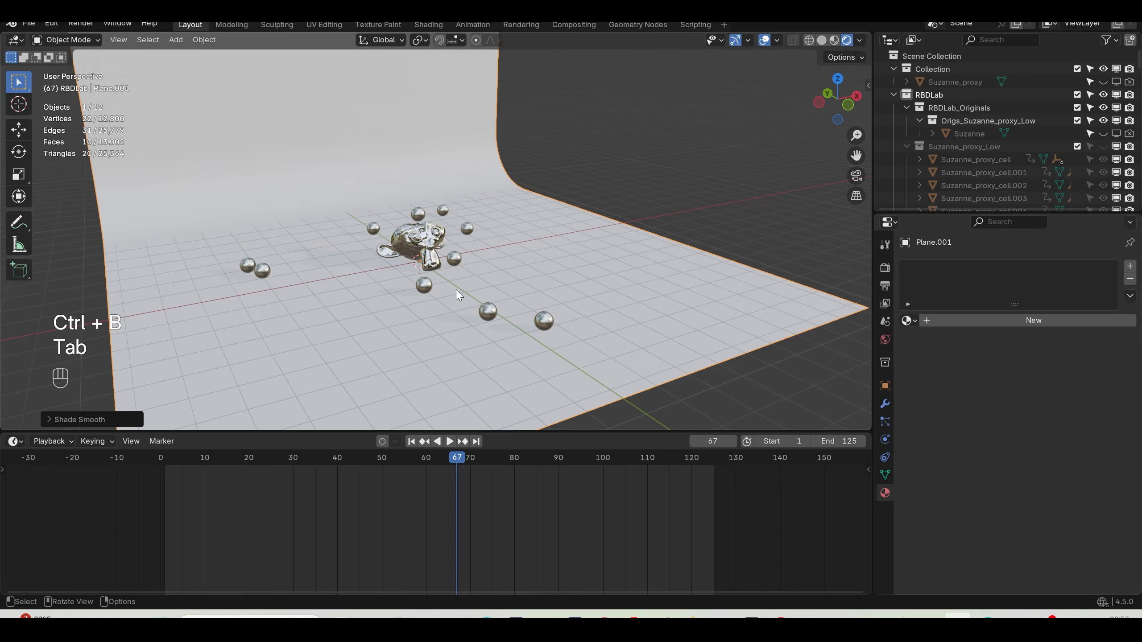
- Add a camera and align it to a close, raised angled view of the metal monkey head
{"action": "scroll", "coordinate": [439, 309], "scroll_direction": "up", "scroll_amount": 2}
{"action": "middle_click_drag", "start_coordinate": [479, 315], "coordinate": [455, 364]}
{"action": "scroll", "coordinate": [439, 309], "scroll_direction": "up", "scroll_amount": 2}
{"action": "scroll", "coordinate": [454, 365], "scroll_direction": "up", "scroll_amount": 2}
{"action": "key", "text": "shift+a"}
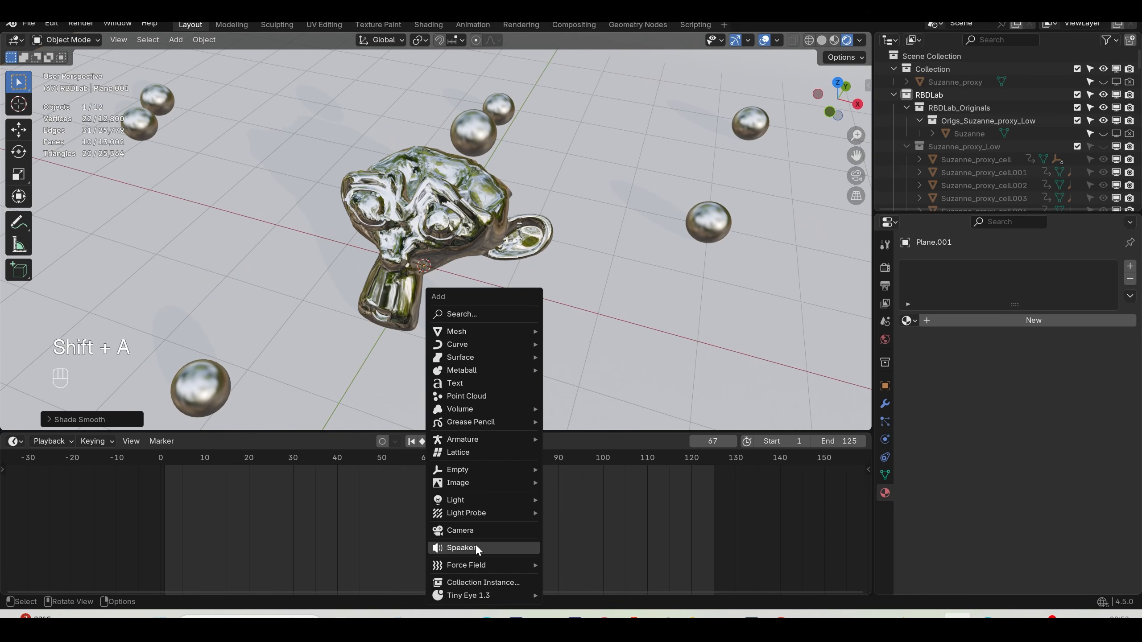
{"action": "left_click", "coordinate": [476, 532]}
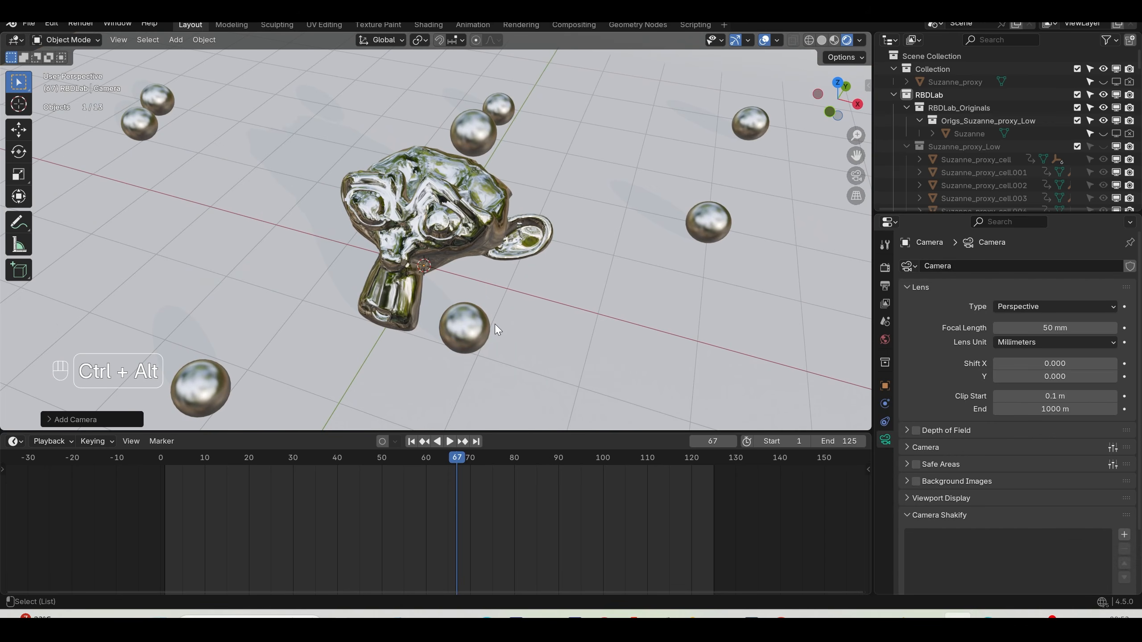
{"action": "key", "text": "ctrl+alt+KP_0"}
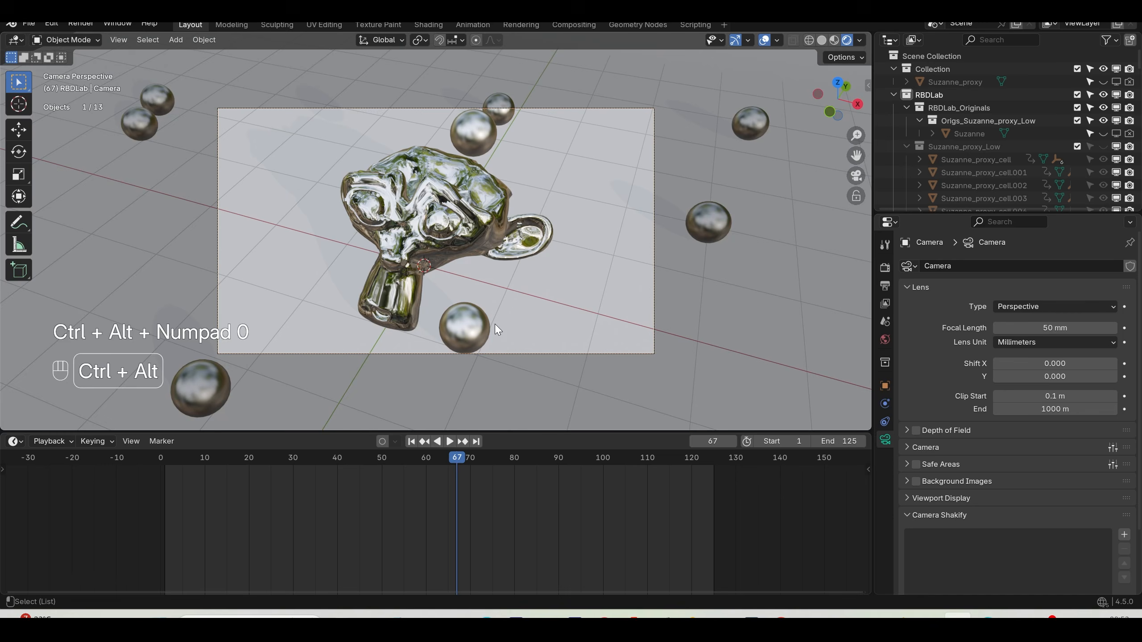
- Set the camera's focal length to 85 mm
{"action": "left_click", "coordinate": [1068, 327]}
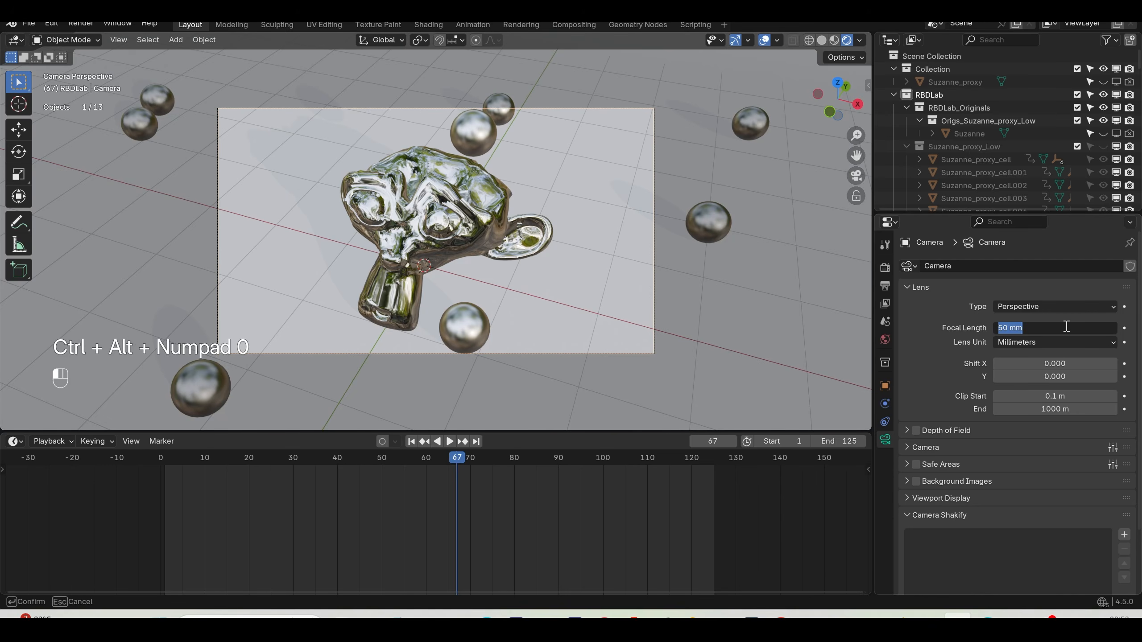
{"action": "type", "text": "85"}
{"action": "key", "text": "Return"}
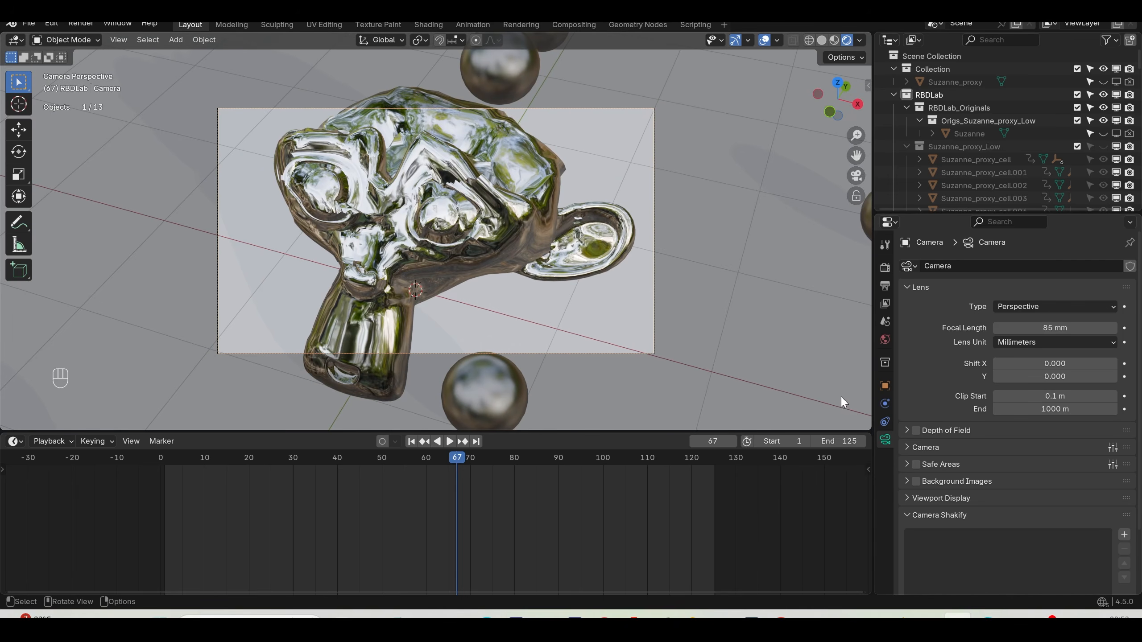
- Lock the camera to the view and reframe it farther back so the whole monkey head fits the frame
{"action": "key", "text": "n"}
{"action": "left_click", "coordinate": [758, 251]}
{"action": "scroll", "coordinate": [539, 266], "scroll_direction": "down", "scroll_amount": 2}
{"action": "mouse_move", "coordinate": [523, 274]}
{"action": "middle_mouse_down", "text": "shift"}
{"action": "mouse_move", "coordinate": [501, 262]}
{"action": "mouse_move", "coordinate": [532, 258]}
{"action": "mouse_move", "coordinate": [538, 270]}
{"action": "middle_mouse_up", "text": "shift"}
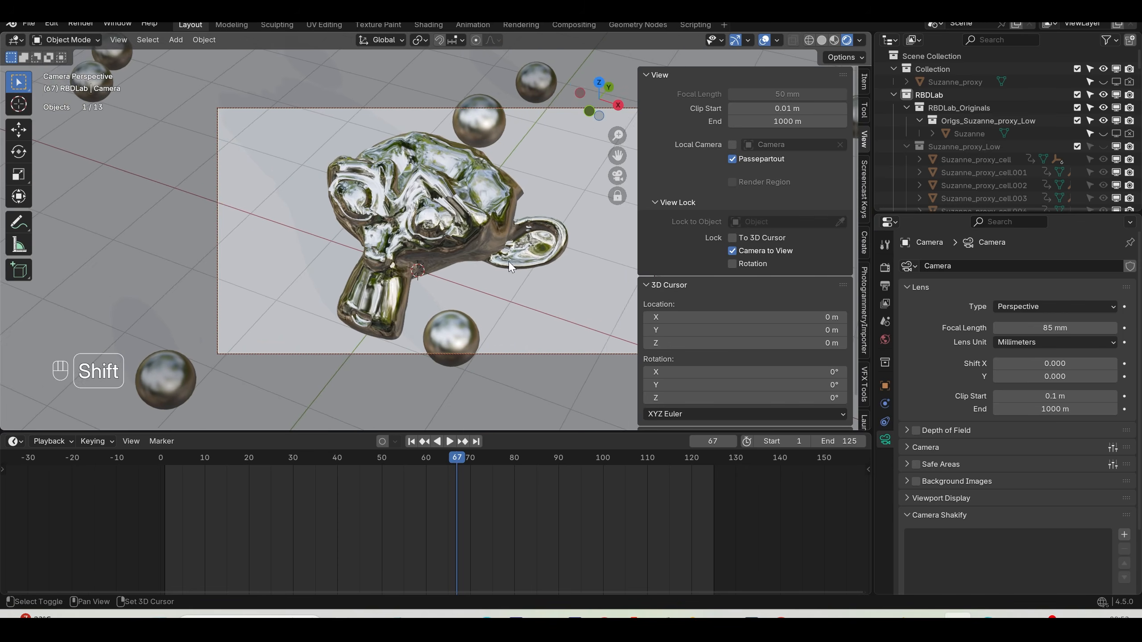
{"action": "scroll", "coordinate": [539, 259], "scroll_direction": "down", "scroll_amount": 1}
{"action": "key", "text": "n"}
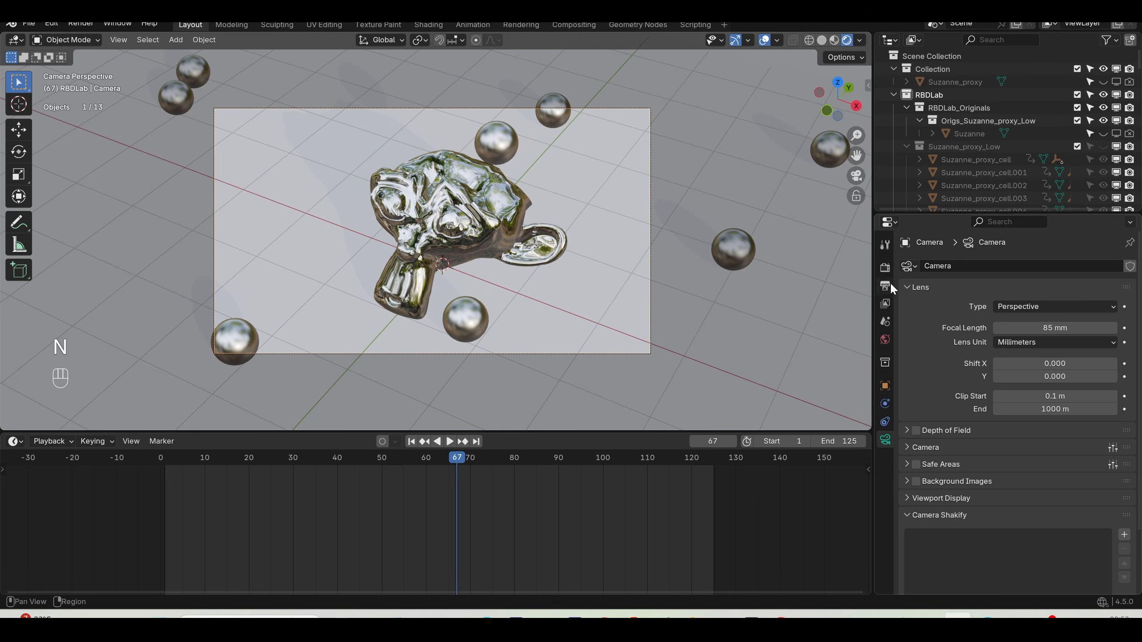
- Enable Render Region in the output format settings and collapse the RBDLab collection in the outliner
{"action": "left_click", "coordinate": [886, 286]}
{"action": "left_click", "coordinate": [1003, 354]}
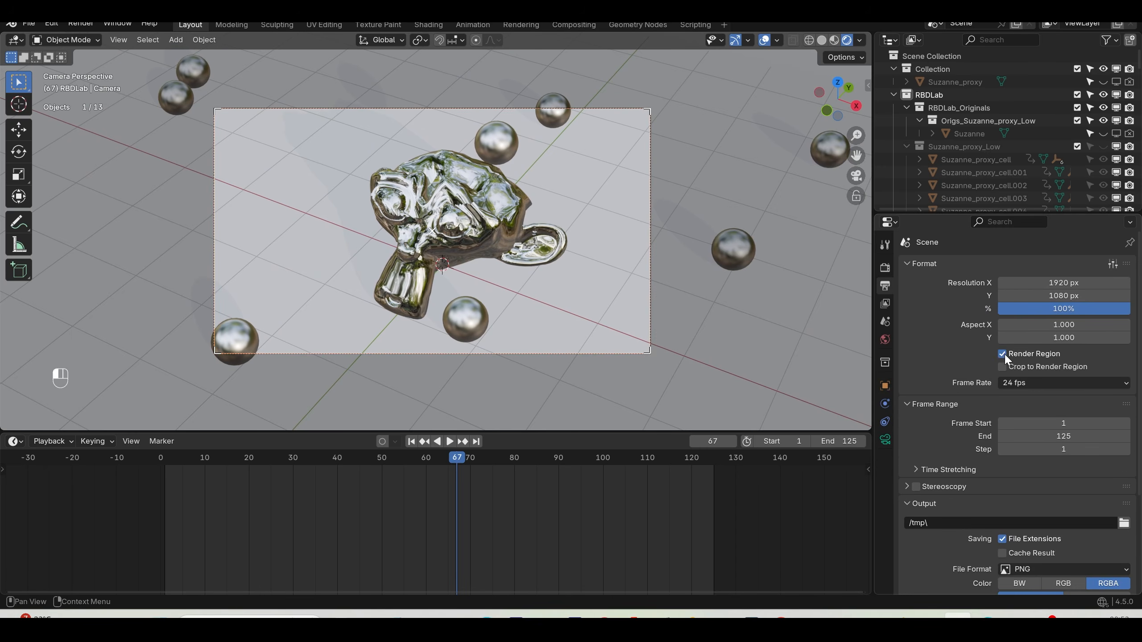
{"action": "left_click", "coordinate": [894, 95]}
- Set the camera's Passepartout opacity to 1.000 and hide the viewport overlays
{"action": "left_click", "coordinate": [885, 386]}
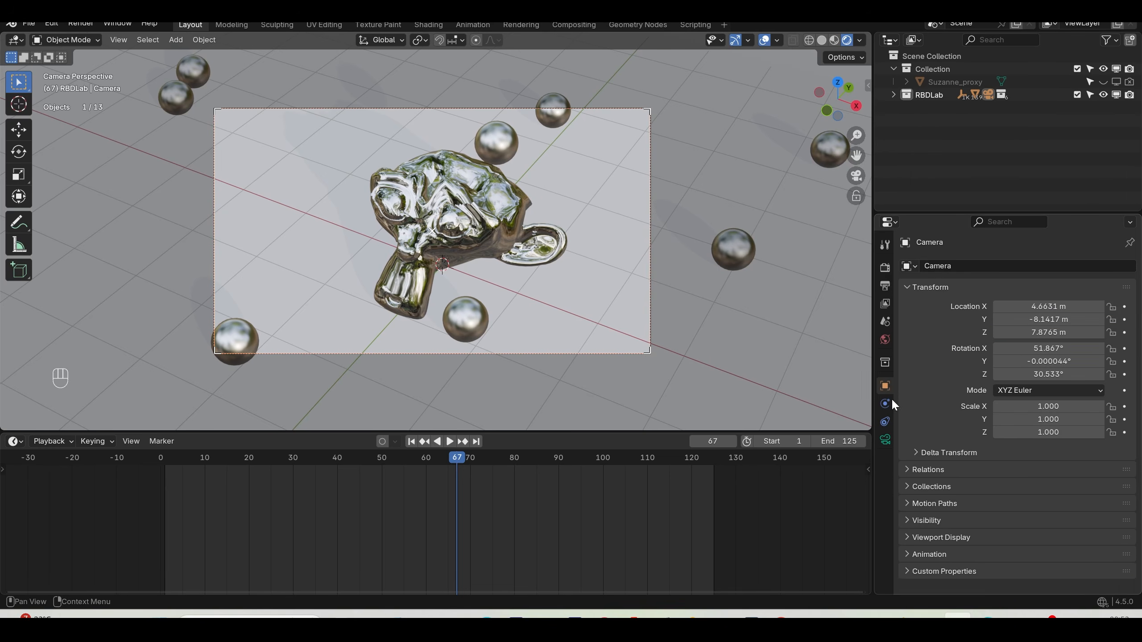
{"action": "left_click", "coordinate": [888, 439]}
{"action": "scroll", "coordinate": [944, 469], "scroll_direction": "down", "scroll_amount": 3}
{"action": "left_click", "coordinate": [929, 425]}
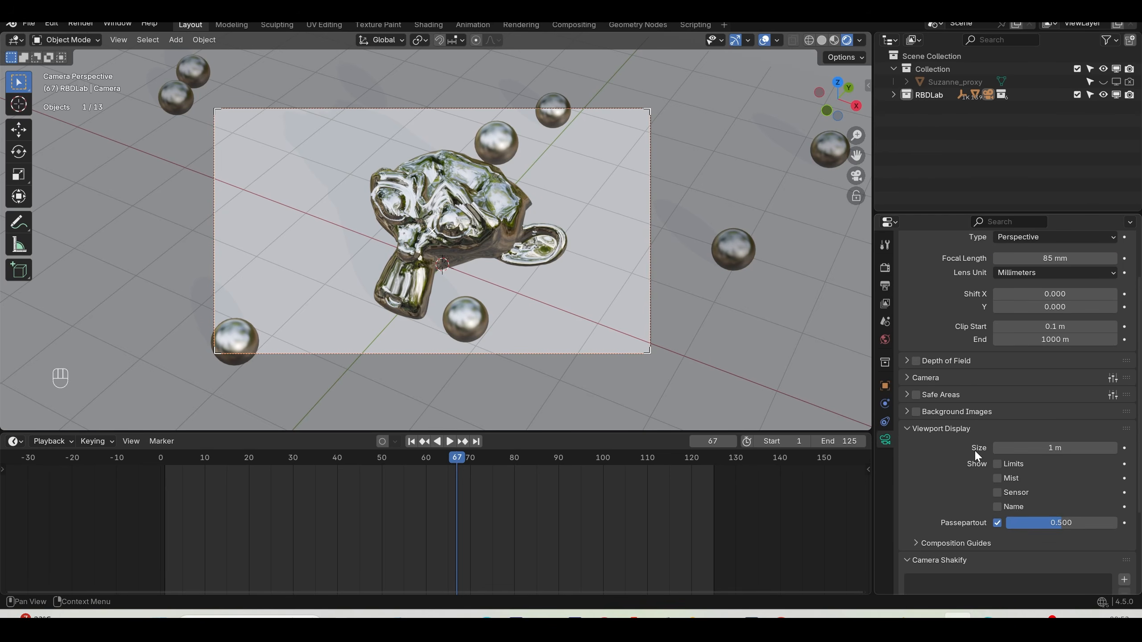
{"action": "left_click_drag", "start_coordinate": [1030, 518], "coordinate": [1116, 520]}
{"action": "middle_click_drag", "start_coordinate": [599, 327], "coordinate": [602, 322], "text": "shift"}
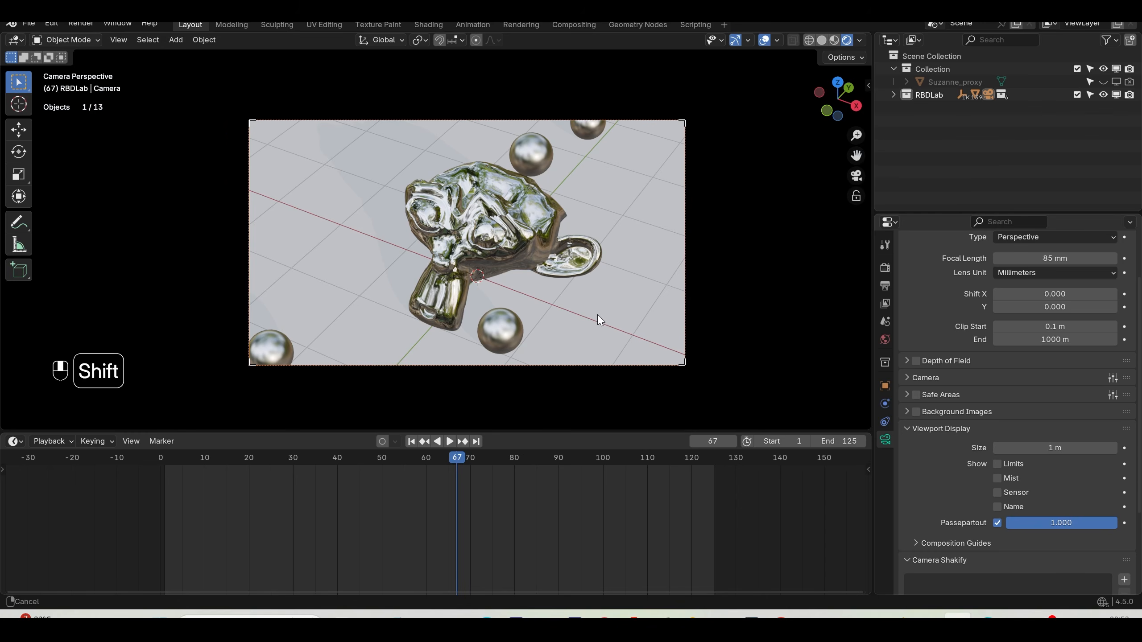
{"action": "left_click", "coordinate": [764, 41]}
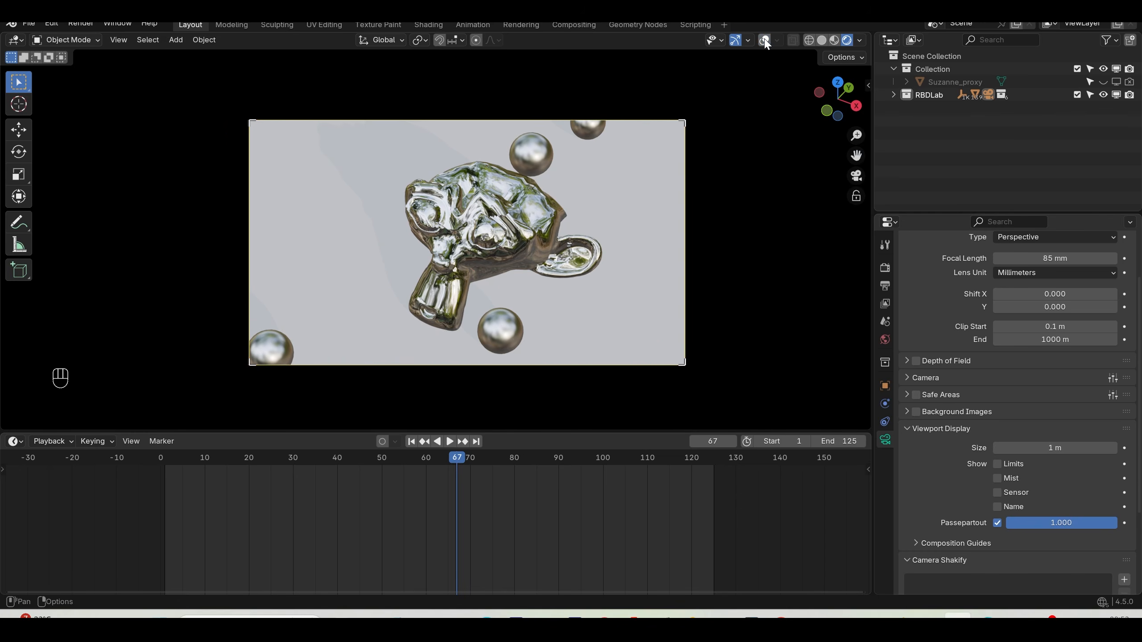
- Return the animation to frame 1 and enable Raytracing in the render settings
{"action": "left_click", "coordinate": [422, 442]}
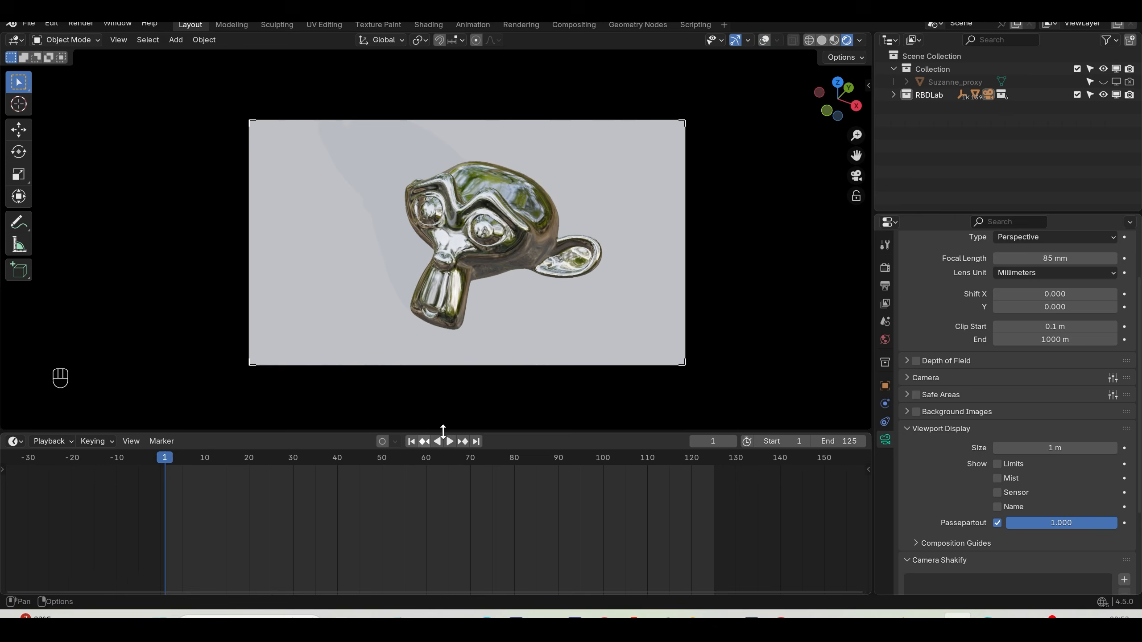
{"action": "left_click", "coordinate": [885, 268]}
{"action": "left_click", "coordinate": [916, 417]}
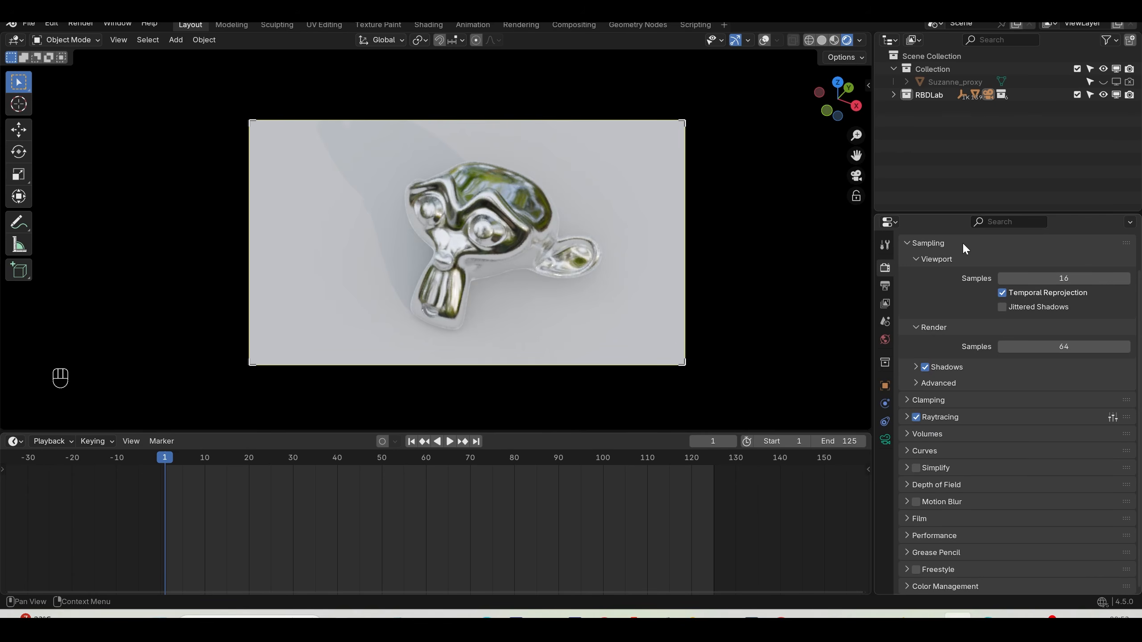
- Switch the scene's render engine to Cycles
{"action": "scroll", "coordinate": [962, 242], "scroll_direction": "up", "scroll_amount": 3}
{"action": "left_click", "coordinate": [1008, 265]}
{"action": "left_click", "coordinate": [1017, 310]}
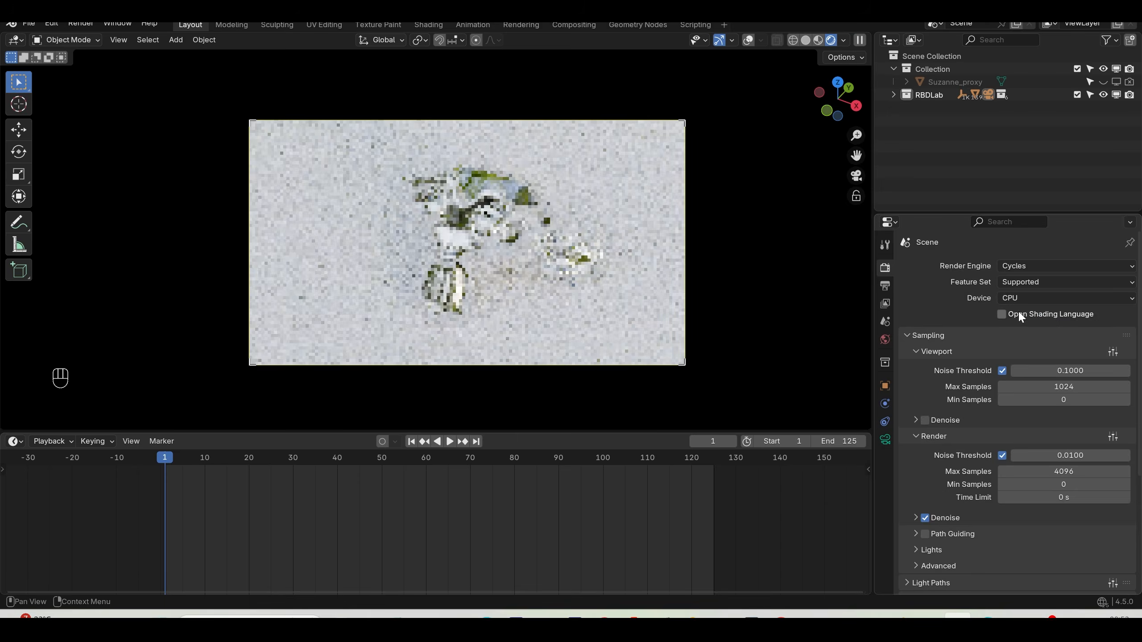
- Set the Cycles render device to GPU Compute
{"action": "left_click", "coordinate": [1021, 299]}
{"action": "left_click", "coordinate": [1031, 325]}
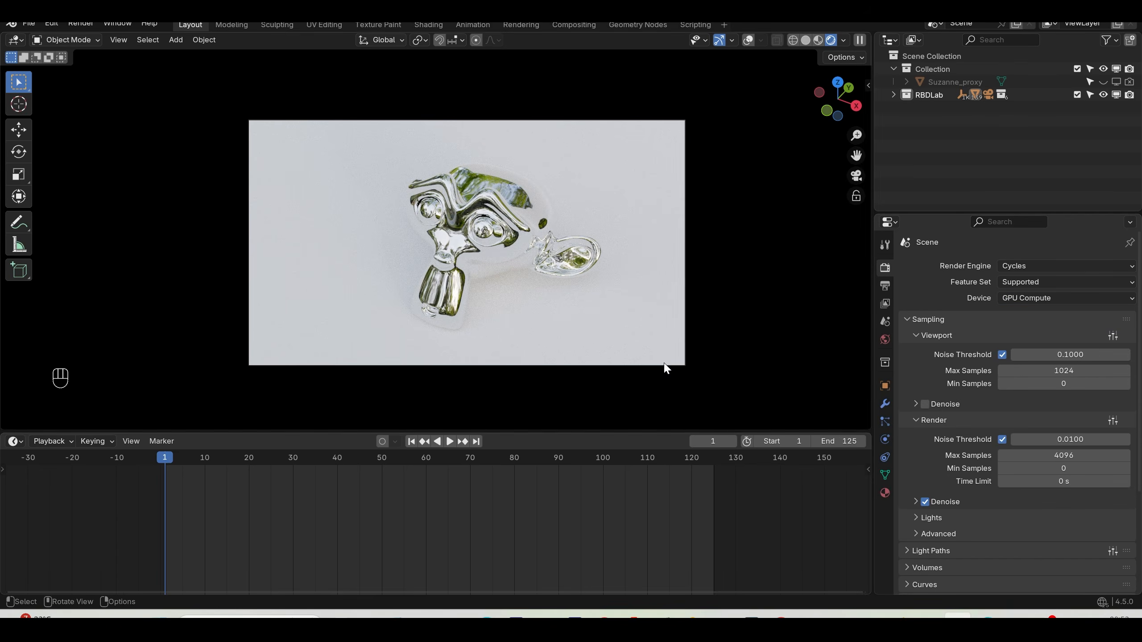
- Give the backdrop plane a new material with black base color, metallic 0.675 and roughness 0.333
{"action": "left_click", "coordinate": [1028, 319]}
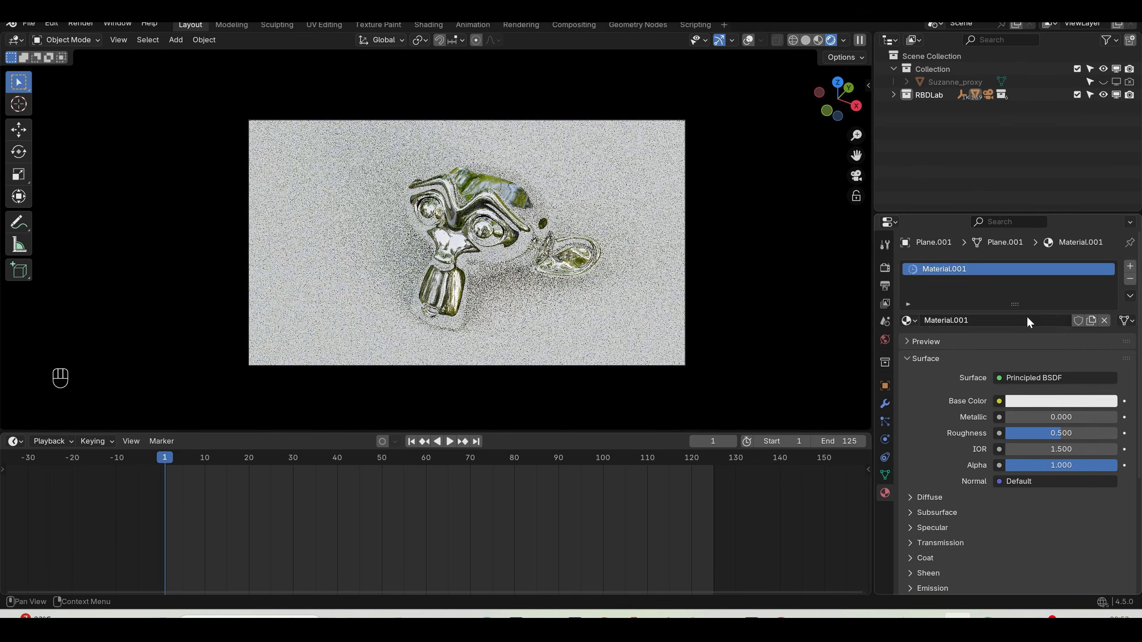
{"action": "left_click", "coordinate": [1041, 400]}
{"action": "left_click", "coordinate": [1108, 275]}
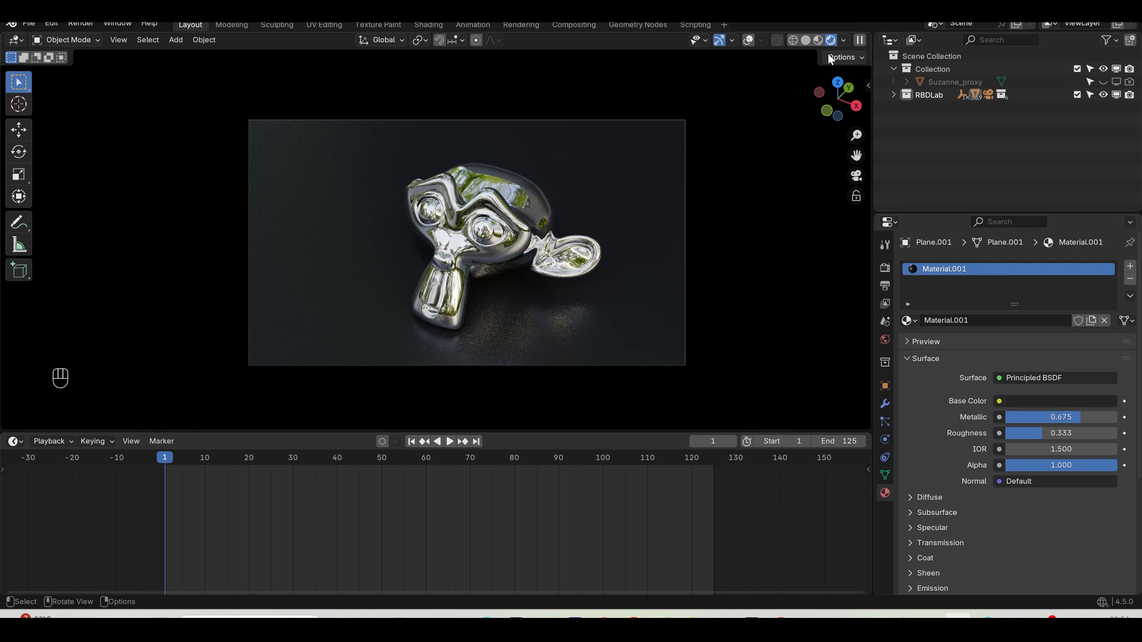
- Try several HDRI environments for the viewport lighting and settle on the first one in the list
{"action": "left_click", "coordinate": [843, 40]}
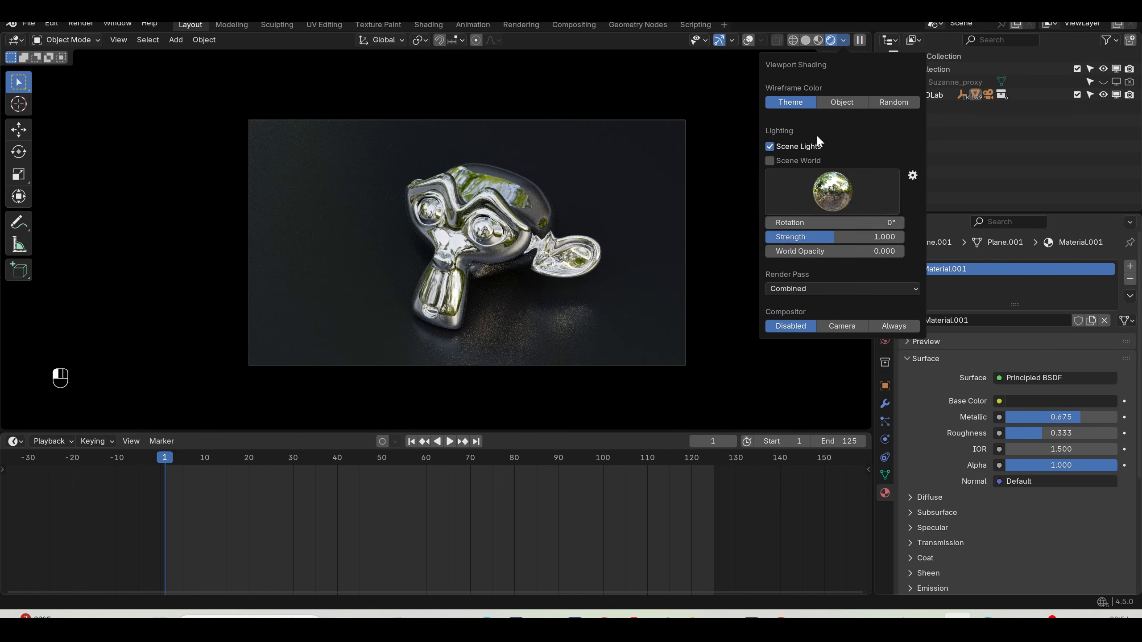
{"action": "left_click", "coordinate": [817, 191]}
{"action": "left_click", "coordinate": [835, 241]}
{"action": "left_click", "coordinate": [827, 180]}
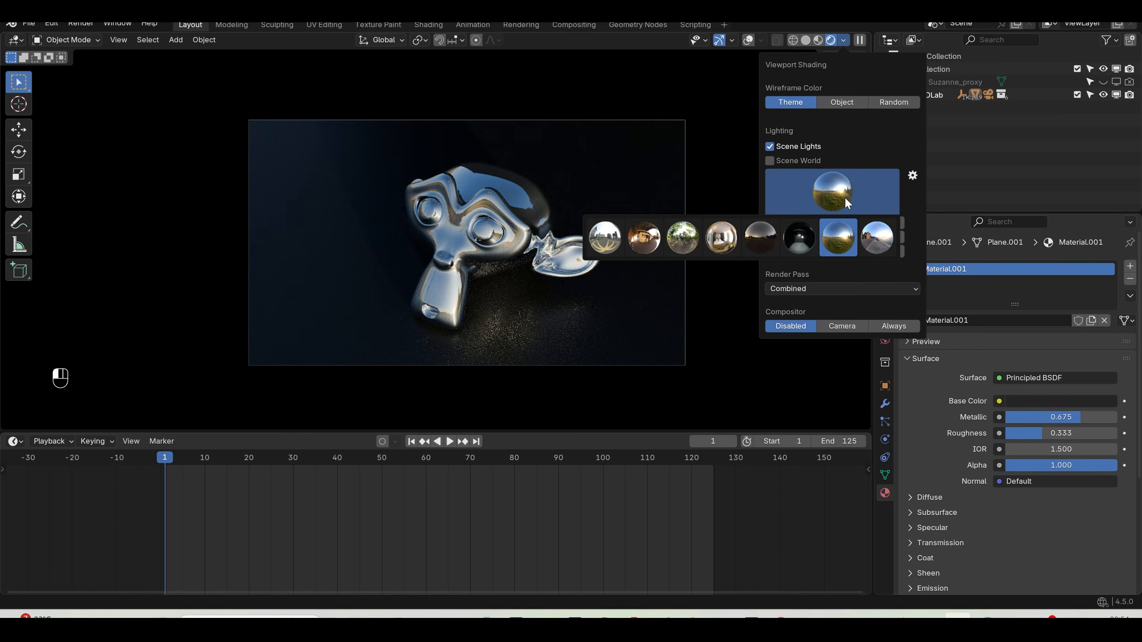
{"action": "left_click", "coordinate": [722, 238]}
{"action": "left_click", "coordinate": [832, 192]}
{"action": "left_click", "coordinate": [605, 236]}
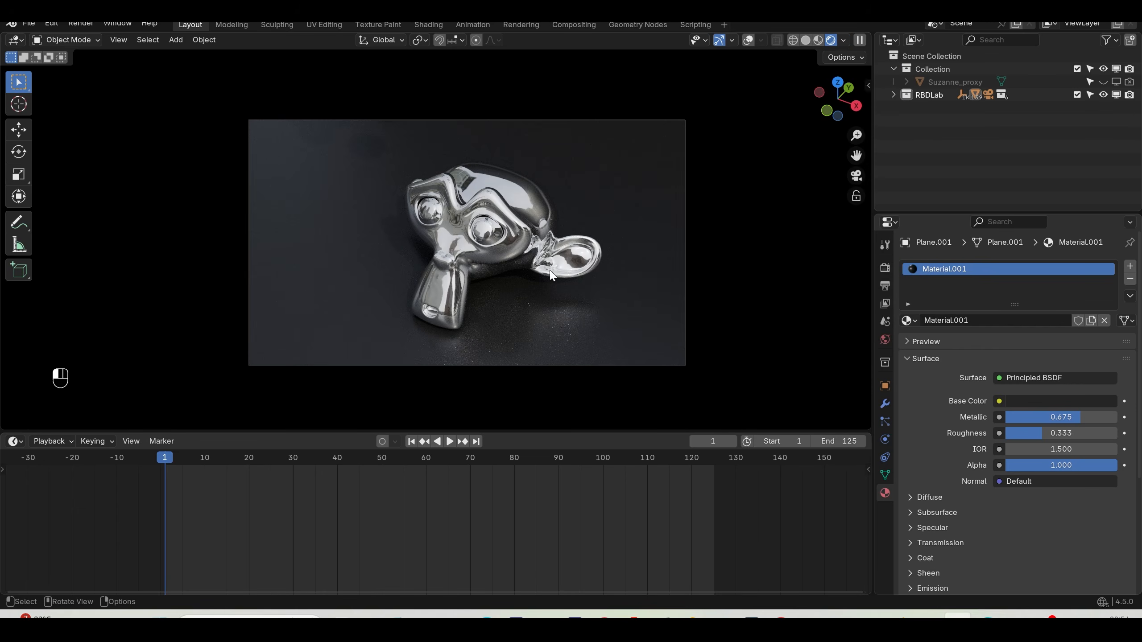
- Play the animation in the rendered camera view and pause it at frame 46
{"action": "key", "text": "space"}
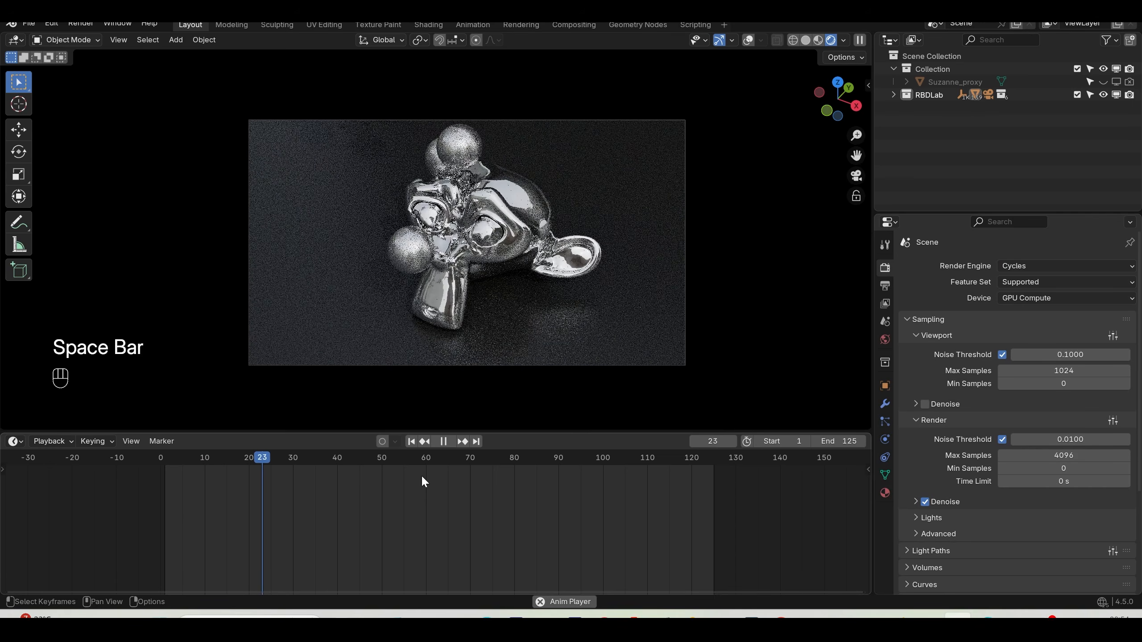
{"action": "key", "text": "space"}
{"action": "key", "text": "space"}
{"action": "key", "text": "space"}
- Check the Camera Shakify add-on in the preferences and add a shake to the scene camera
{"action": "left_click", "coordinate": [987, 95]}
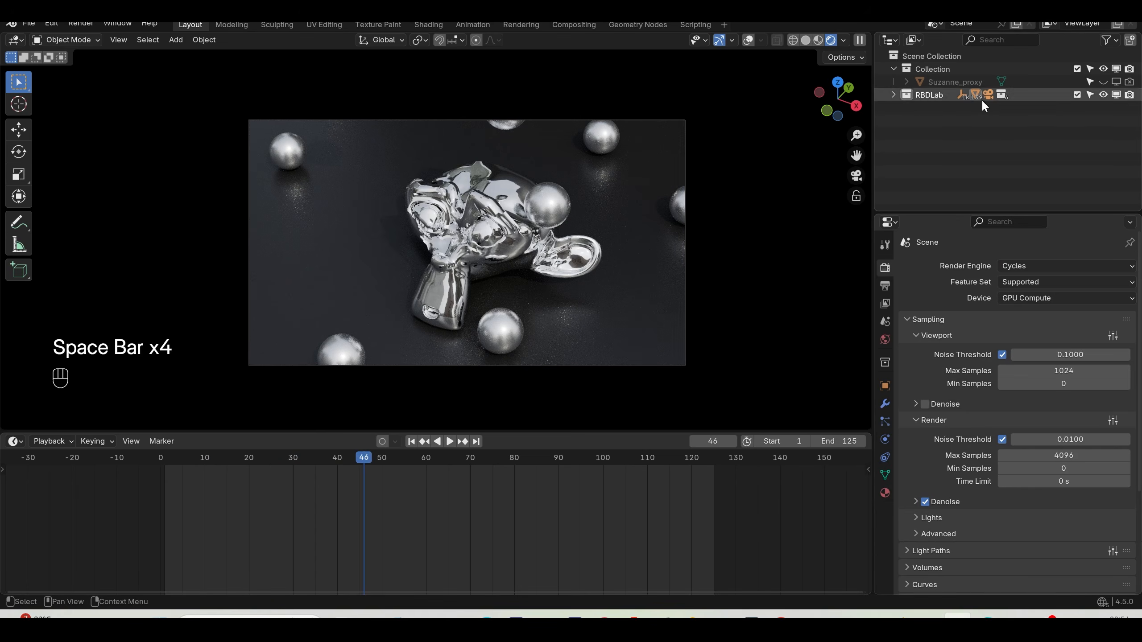
{"action": "left_click", "coordinate": [884, 443]}
{"action": "scroll", "coordinate": [914, 500], "scroll_direction": "down", "scroll_amount": 15}
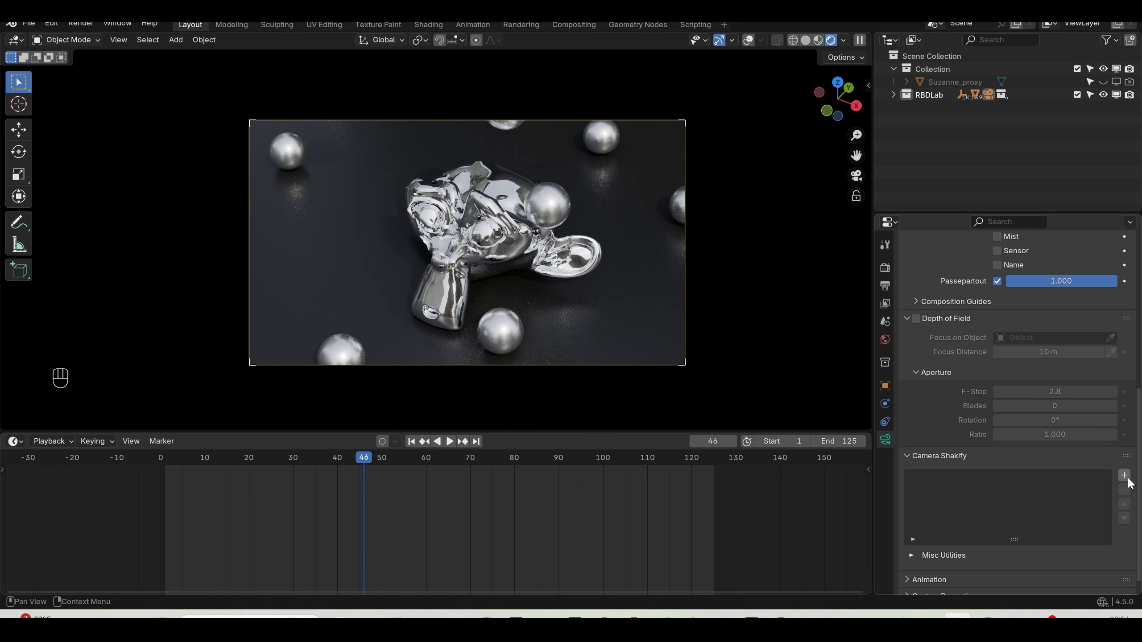
{"action": "left_click", "coordinate": [53, 24]}
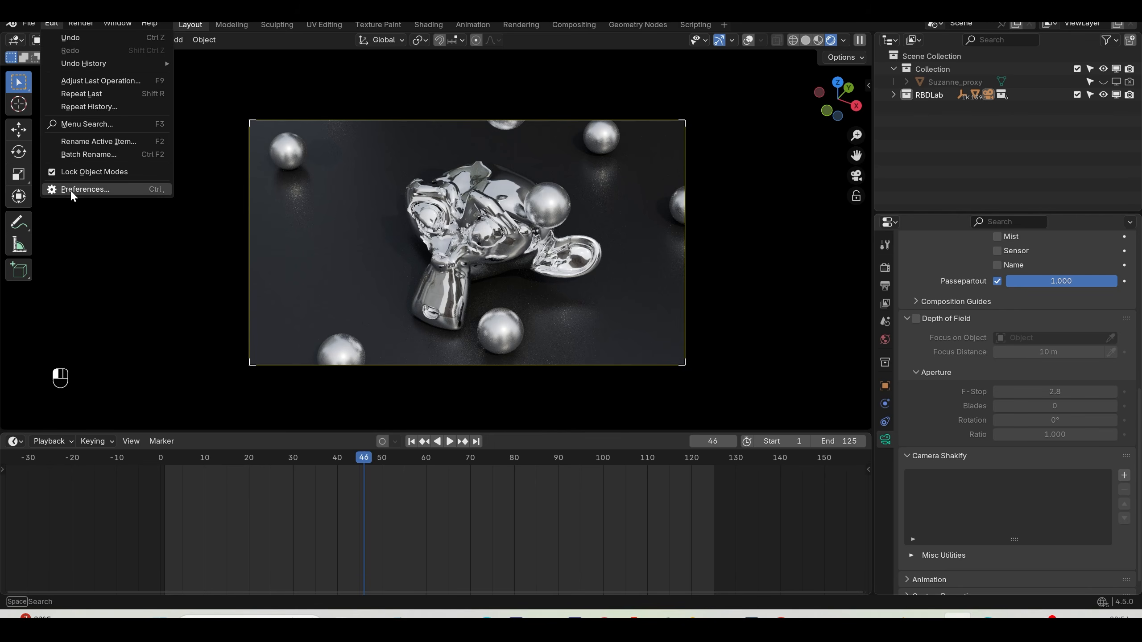
{"action": "left_click", "coordinate": [67, 193]}
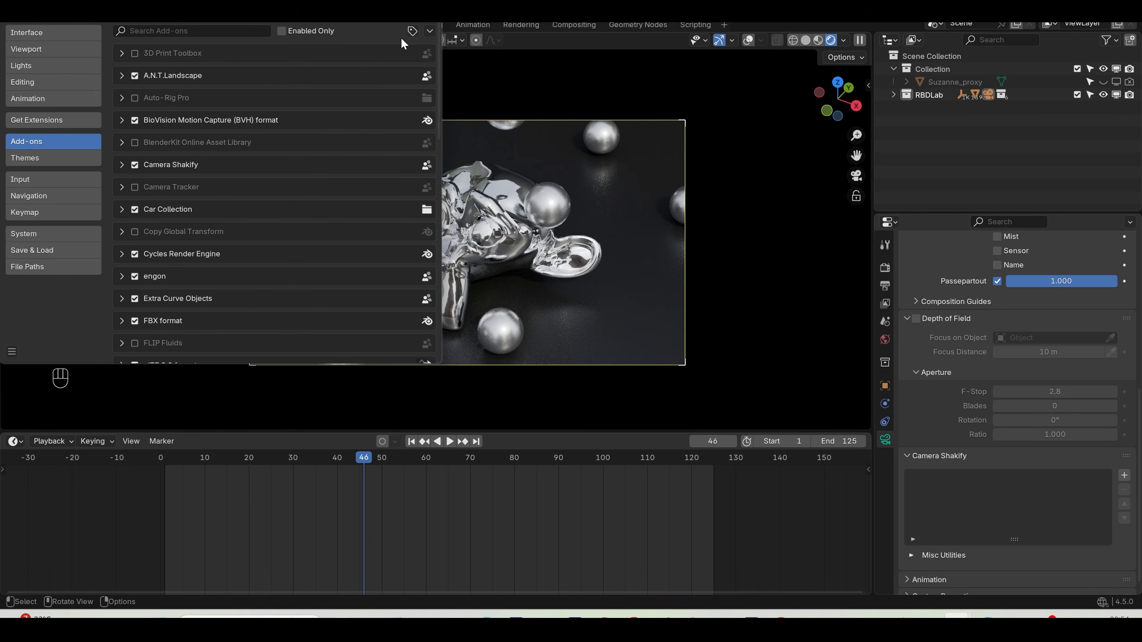
{"action": "left_click", "coordinate": [1124, 475]}
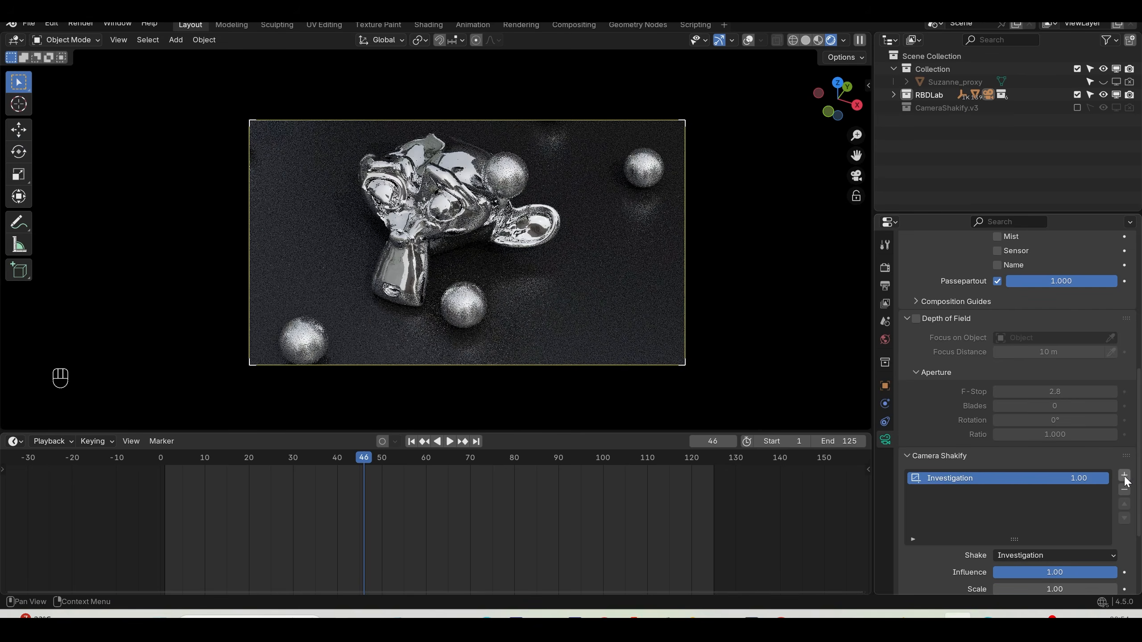
- Set the camera shake type to The Closeup
{"action": "scroll", "coordinate": [983, 494], "scroll_direction": "down", "scroll_amount": 5}
{"action": "left_click", "coordinate": [1045, 448]}
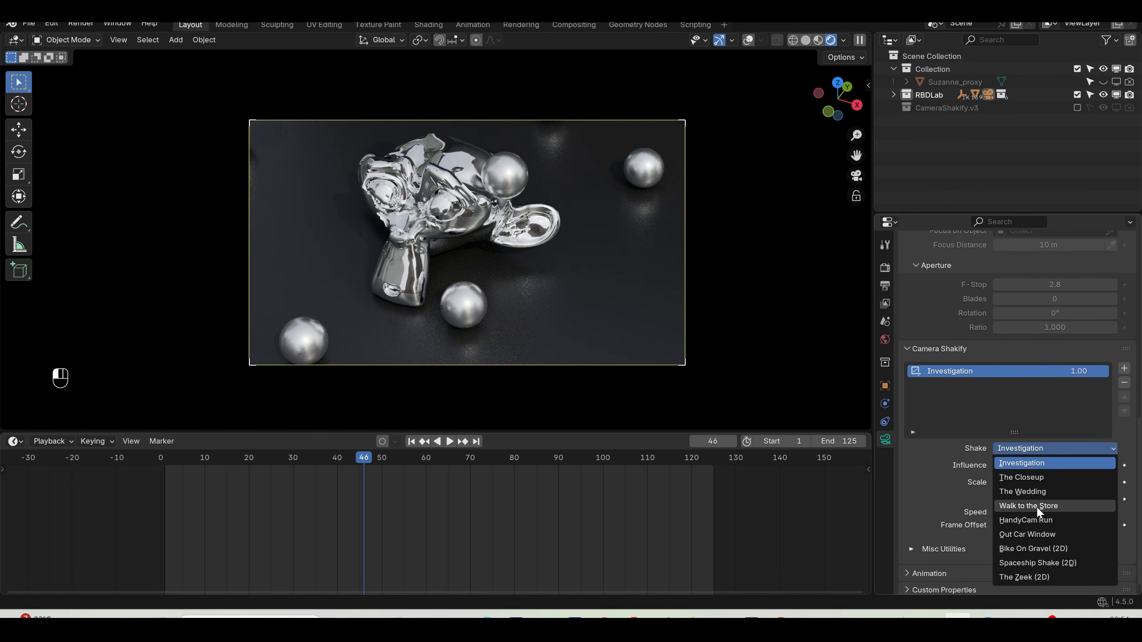
{"action": "left_click", "coordinate": [1022, 478]}
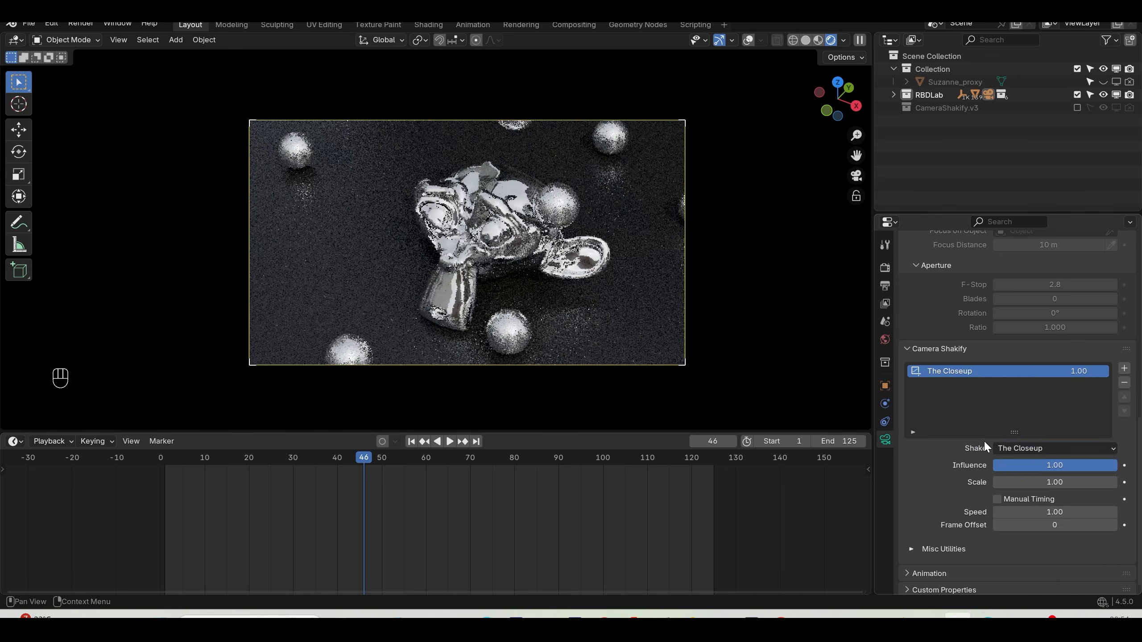
- Switch the scene's render engine to EEVEE
{"action": "left_click", "coordinate": [885, 267]}
{"action": "scroll", "coordinate": [985, 270], "scroll_direction": "up", "scroll_amount": 5}
{"action": "left_click", "coordinate": [1019, 266]}
{"action": "left_click", "coordinate": [1012, 281]}
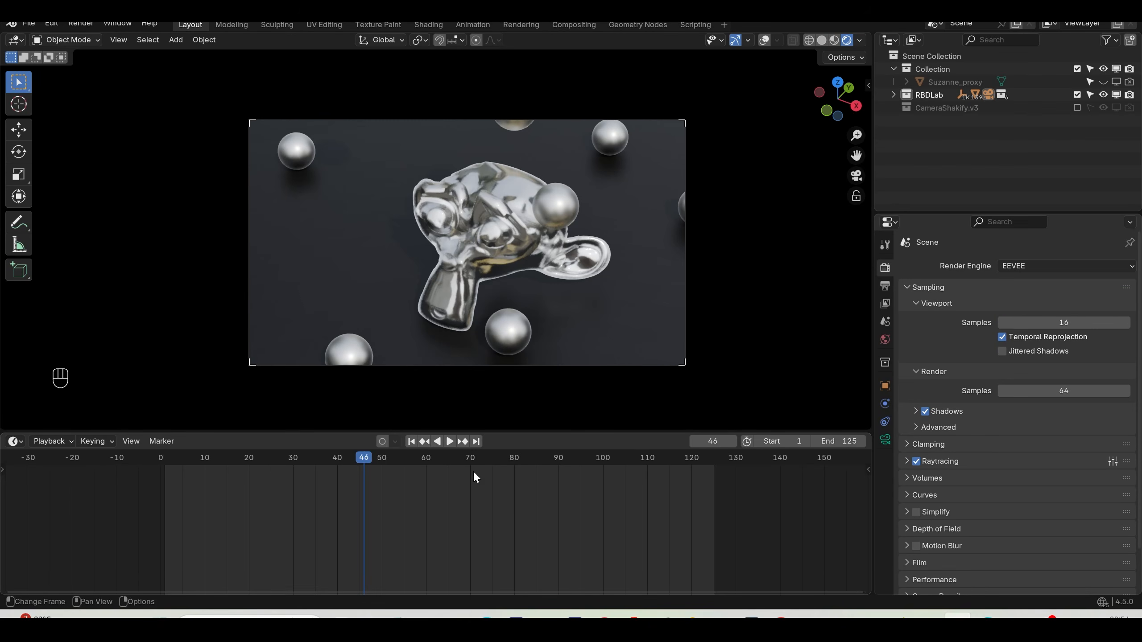
- Play the animation from the first frame to preview the camera shake, stopping at frame 68
{"action": "left_click", "coordinate": [412, 443]}
{"action": "key", "text": "space"}
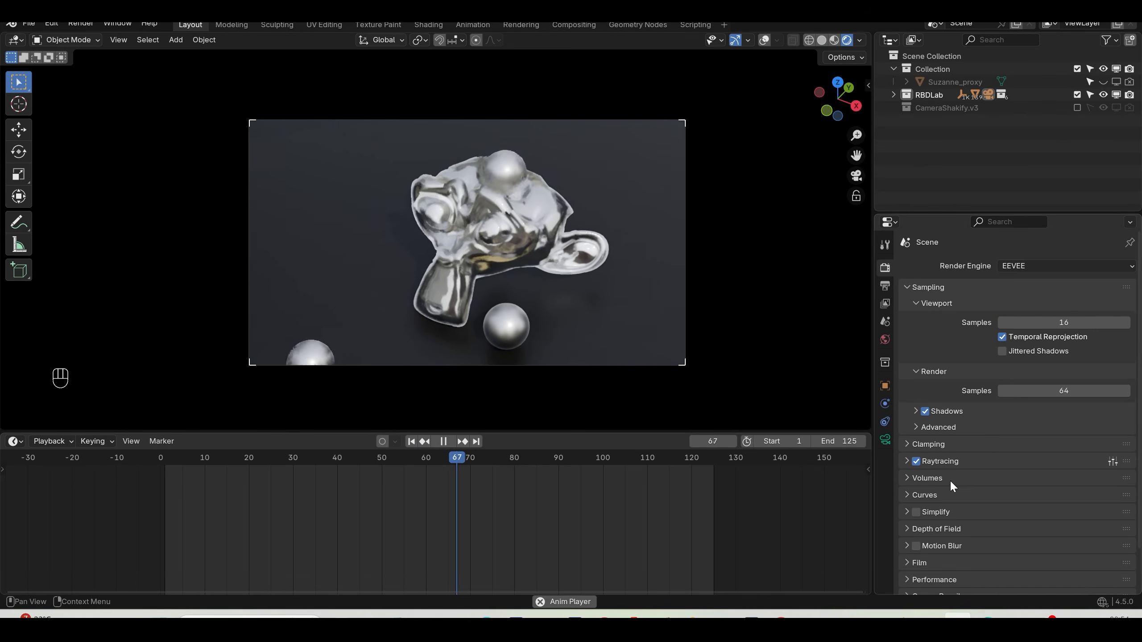
{"action": "key", "text": "space"}
- Change the camera's shake type to Investigation
{"action": "left_click", "coordinate": [885, 440]}
{"action": "scroll", "coordinate": [989, 488], "scroll_direction": "down", "scroll_amount": 6}
{"action": "left_click", "coordinate": [1044, 444]}
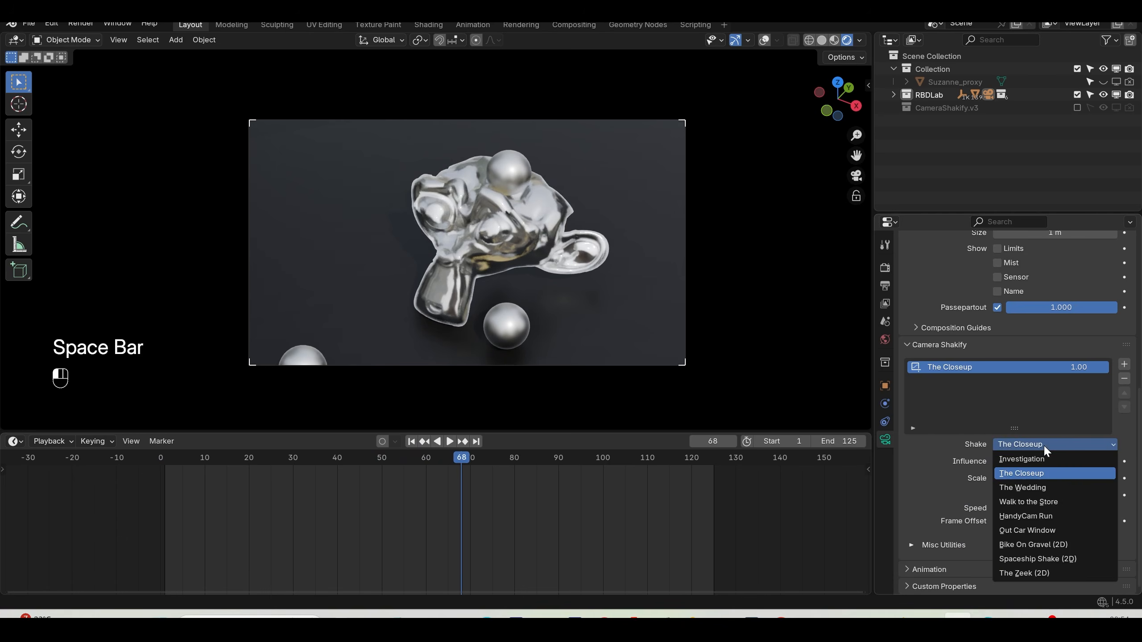
{"action": "left_click", "coordinate": [1029, 460]}
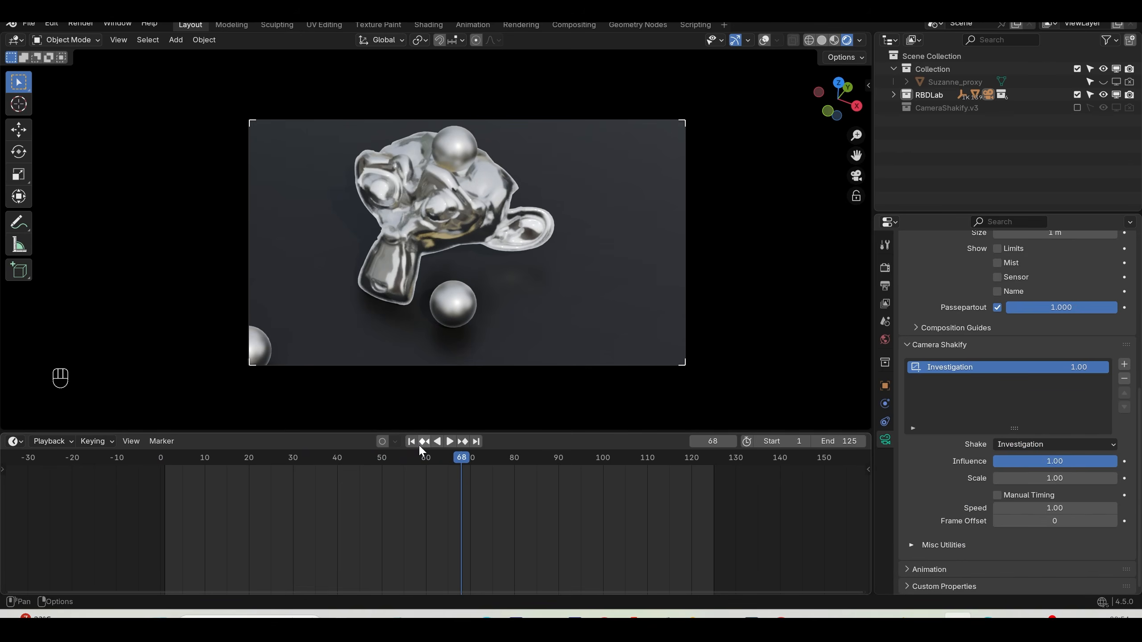
- Play the animation and adjust the Influence of the Investigation camera shake
{"action": "key", "text": "space"}
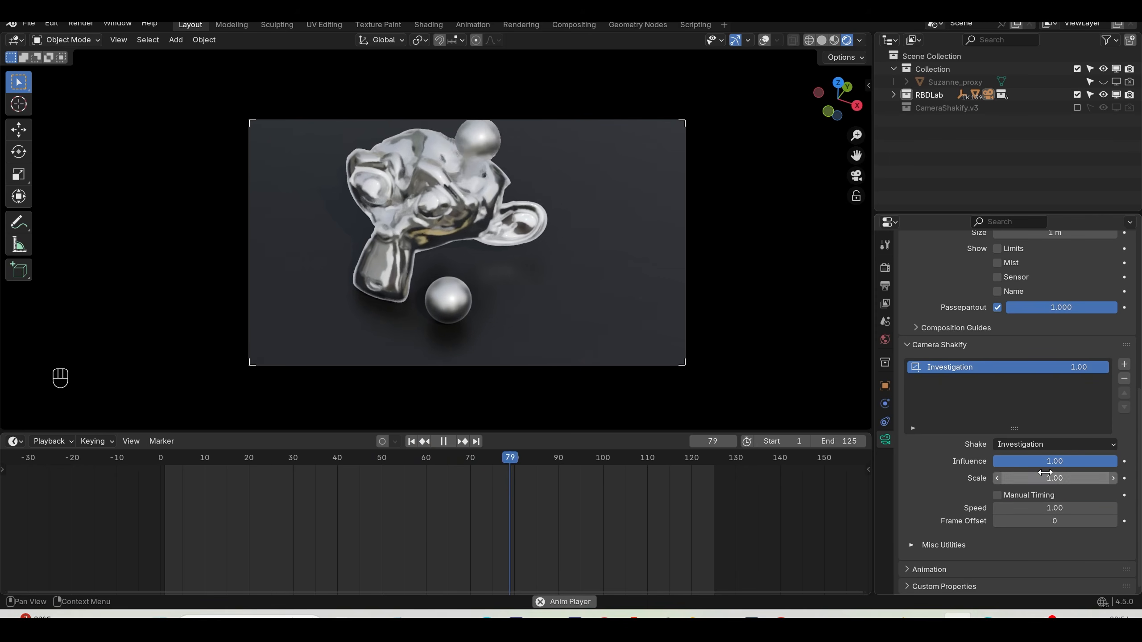
{"action": "left_click_drag", "start_coordinate": [1047, 461], "coordinate": [1061, 460]}
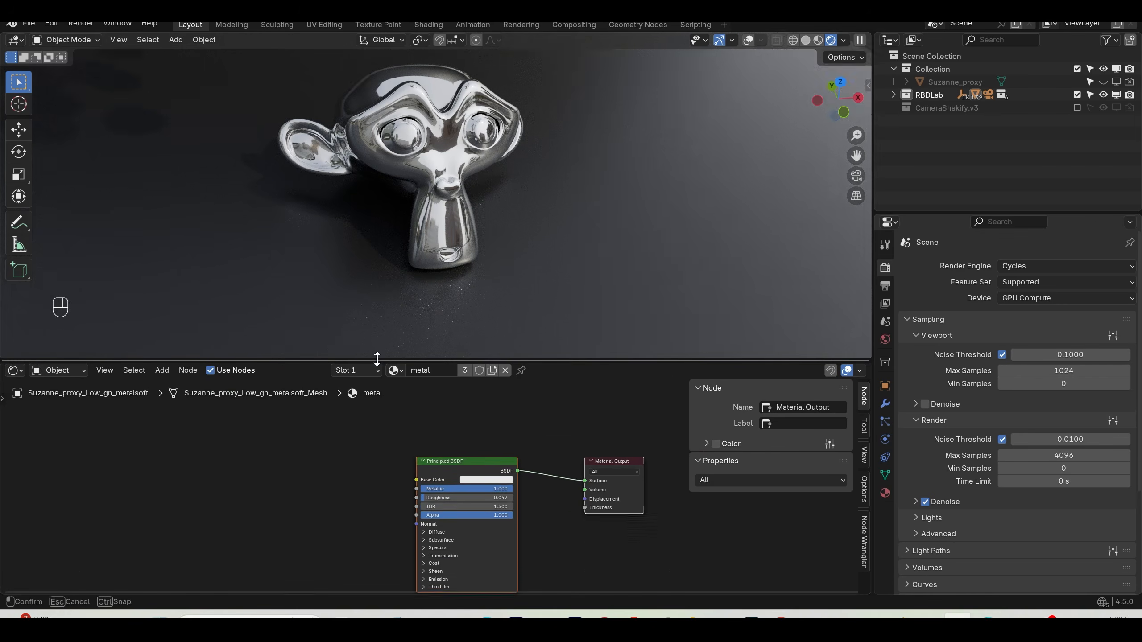
- Add a Bump node feeding the Normal input of the metal material's Principled BSDF
{"action": "scroll", "coordinate": [468, 472], "scroll_direction": "up", "scroll_amount": 3}
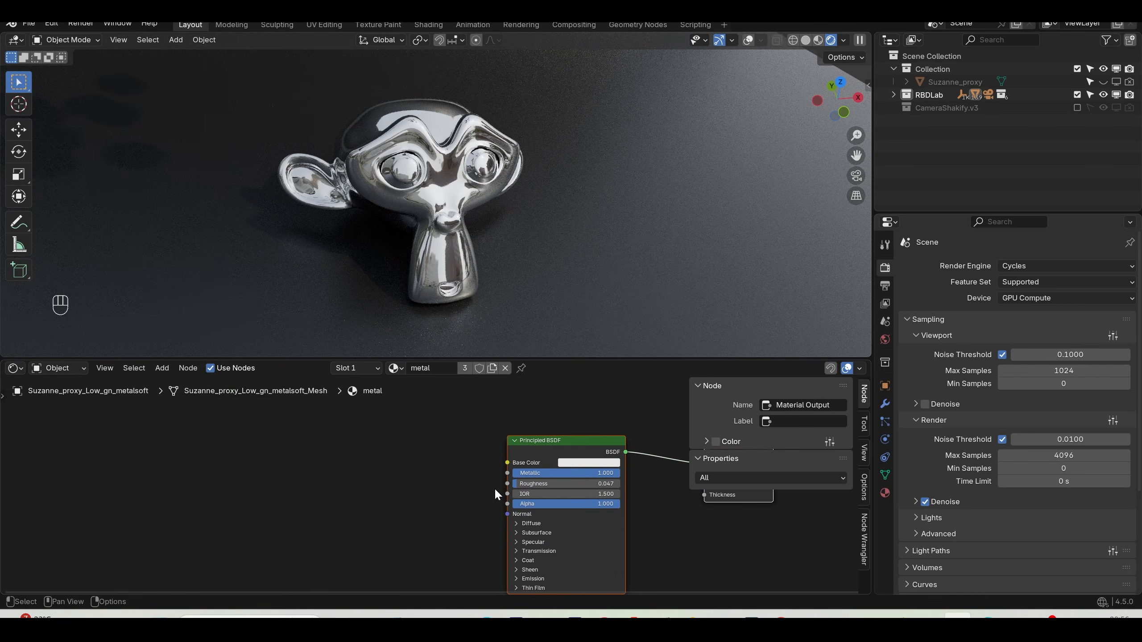
{"action": "left_click_drag", "start_coordinate": [508, 514], "coordinate": [384, 447]}
{"action": "type", "text": "bump"}
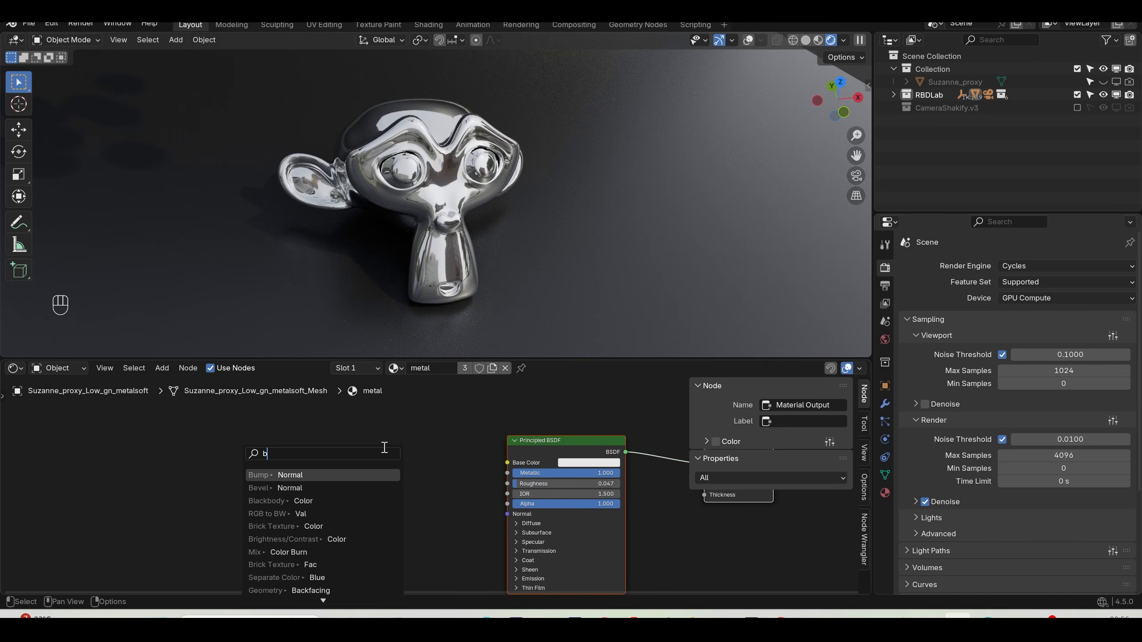
{"action": "key", "text": "Return"}
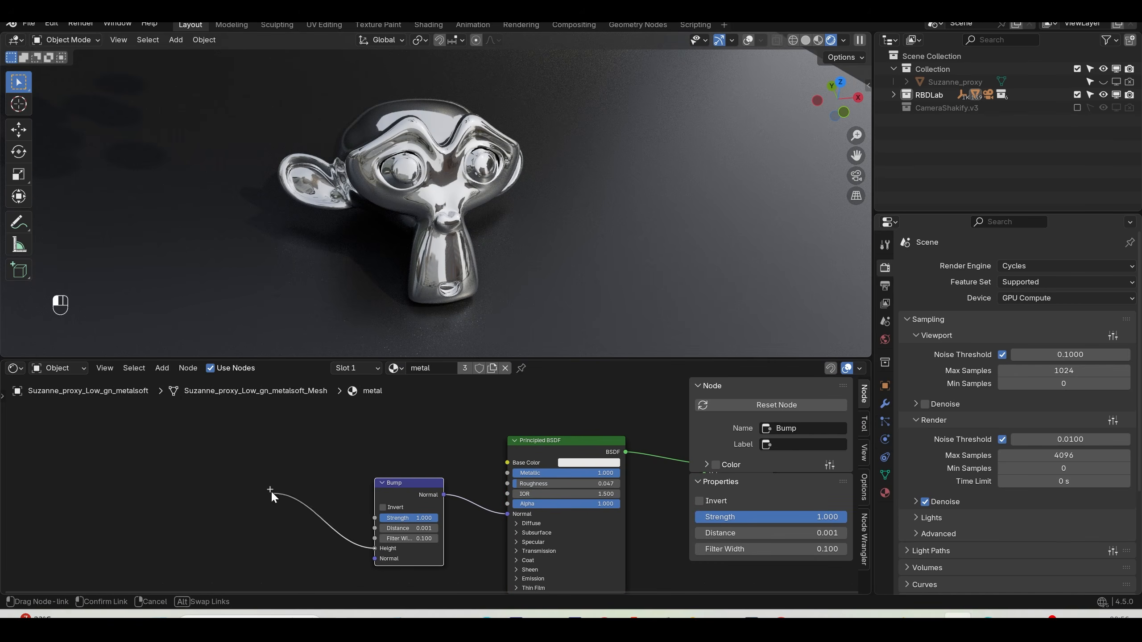
- Add a Noise Texture node and feed its Fac output into the Bump node's Height
{"action": "left_click_drag", "start_coordinate": [272, 491], "coordinate": [271, 490]}
{"action": "type", "text": "noise"}
{"action": "key", "text": "Return"}
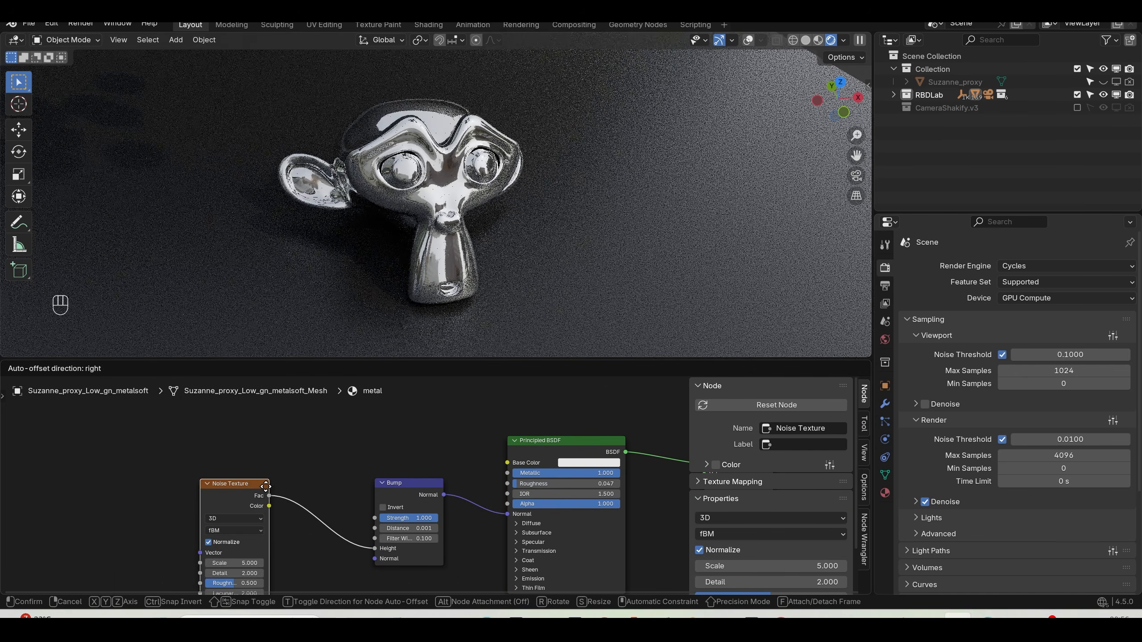
{"action": "left_click", "coordinate": [266, 492]}
- Insert a Color Ramp node between the Noise Texture and the Bump node
{"action": "key", "text": "shift+a"}
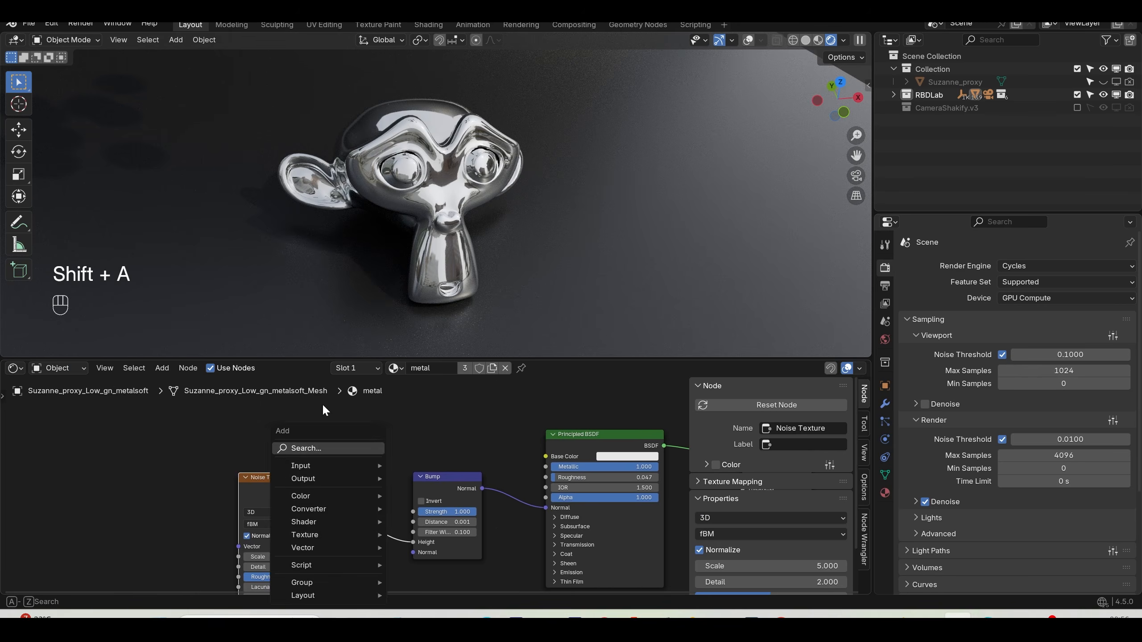
{"action": "type", "text": "colo"}
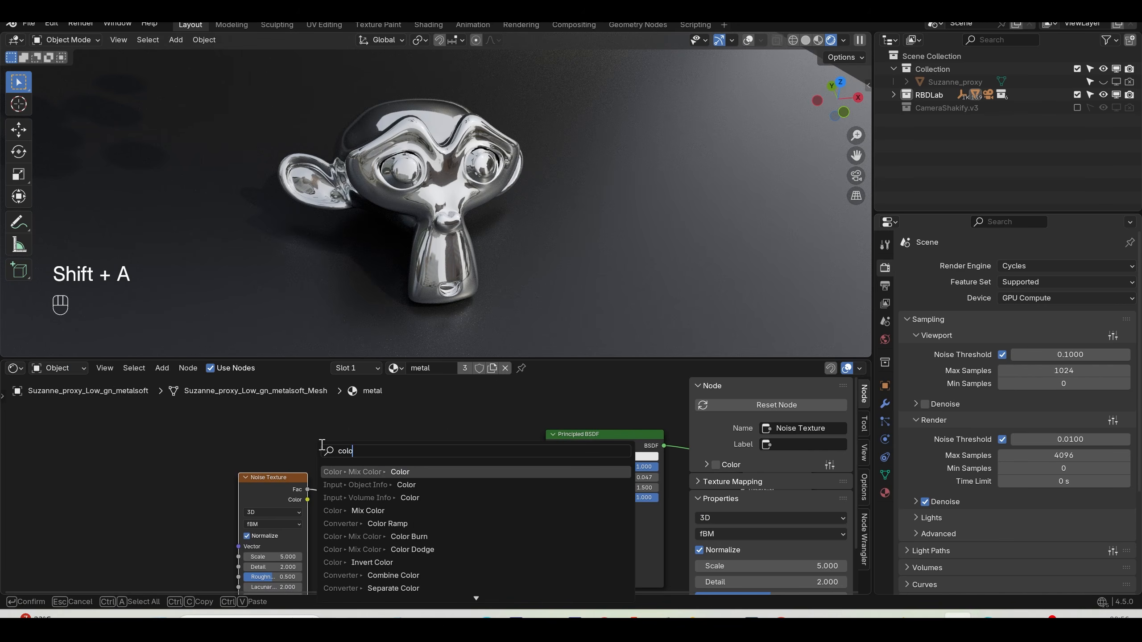
{"action": "left_click", "coordinate": [389, 523]}
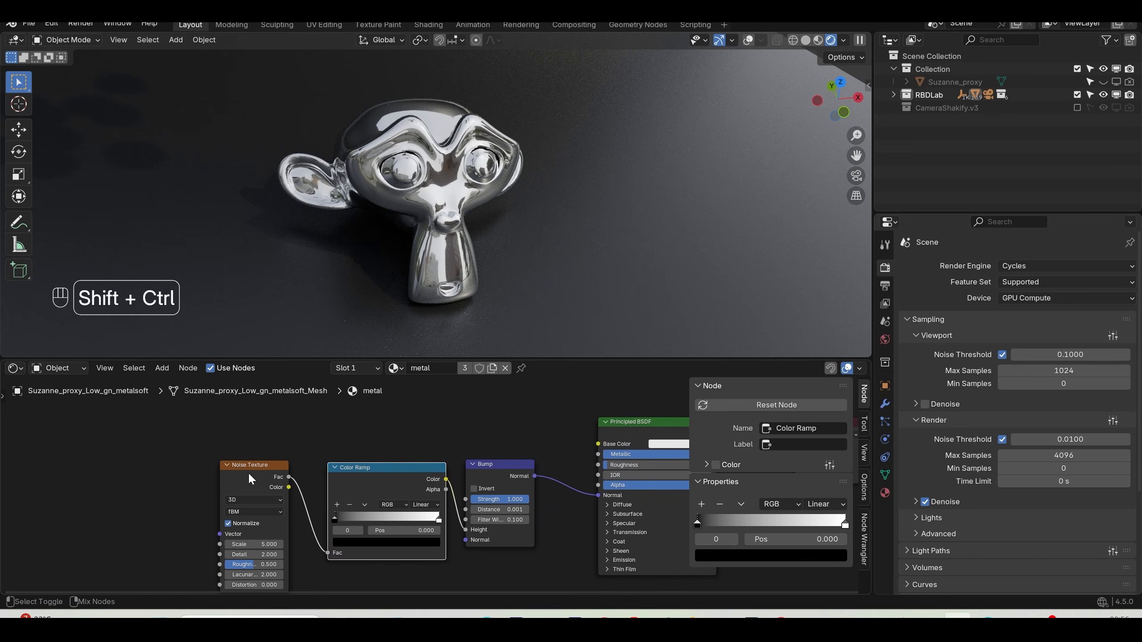
- Set the noise scale to 38.8 while previewing the noise and bump outputs, and reconnect the Principled BSDF to the material output
{"action": "left_click", "coordinate": [250, 476], "text": "ctrl+shift"}
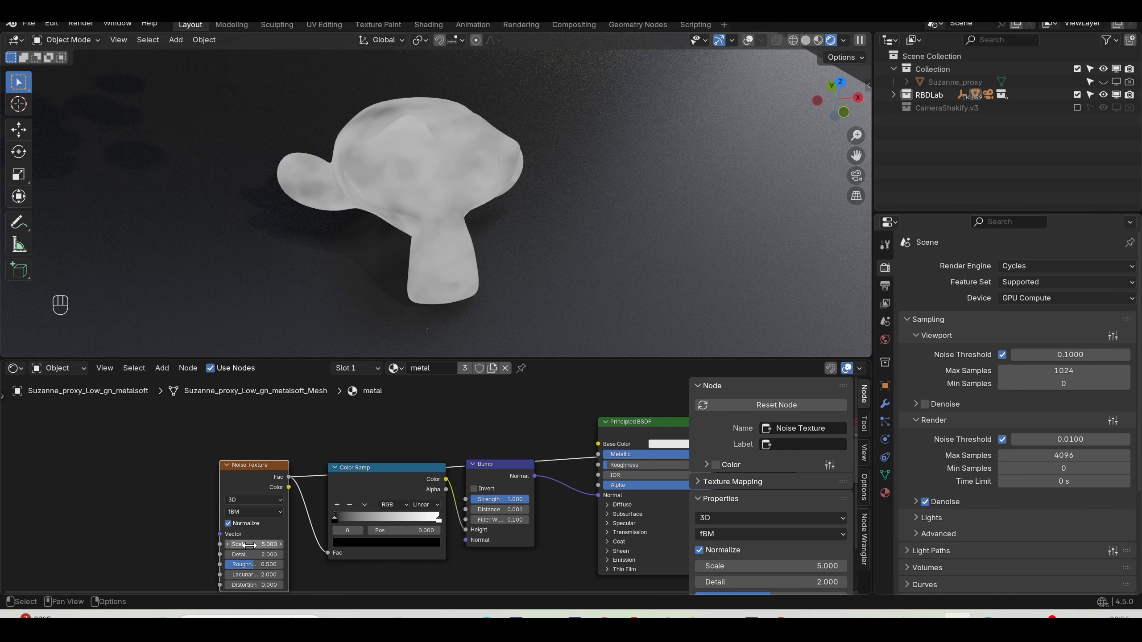
{"action": "left_click_drag", "start_coordinate": [250, 545], "coordinate": [287, 545]}
{"action": "left_click", "coordinate": [521, 475], "text": "ctrl+shift"}
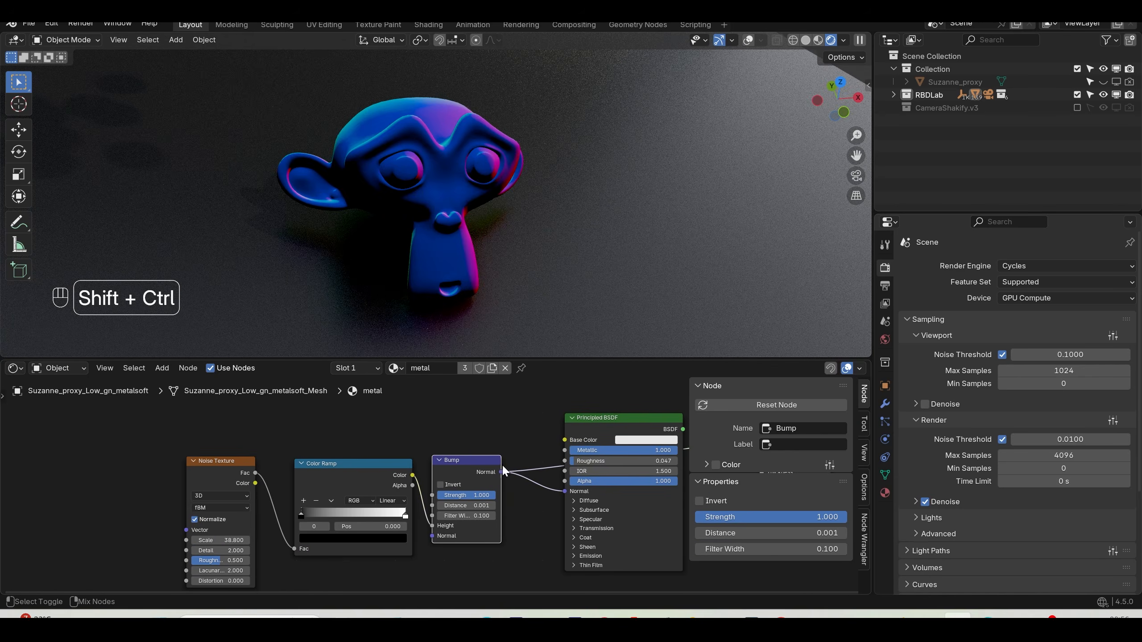
{"action": "left_click", "coordinate": [593, 423], "text": "ctrl+shift"}
- Add Texture Coordinate and Mapping nodes to the Noise Texture, using the Object coordinates as the Mapping vector
{"action": "left_click", "coordinate": [210, 470]}
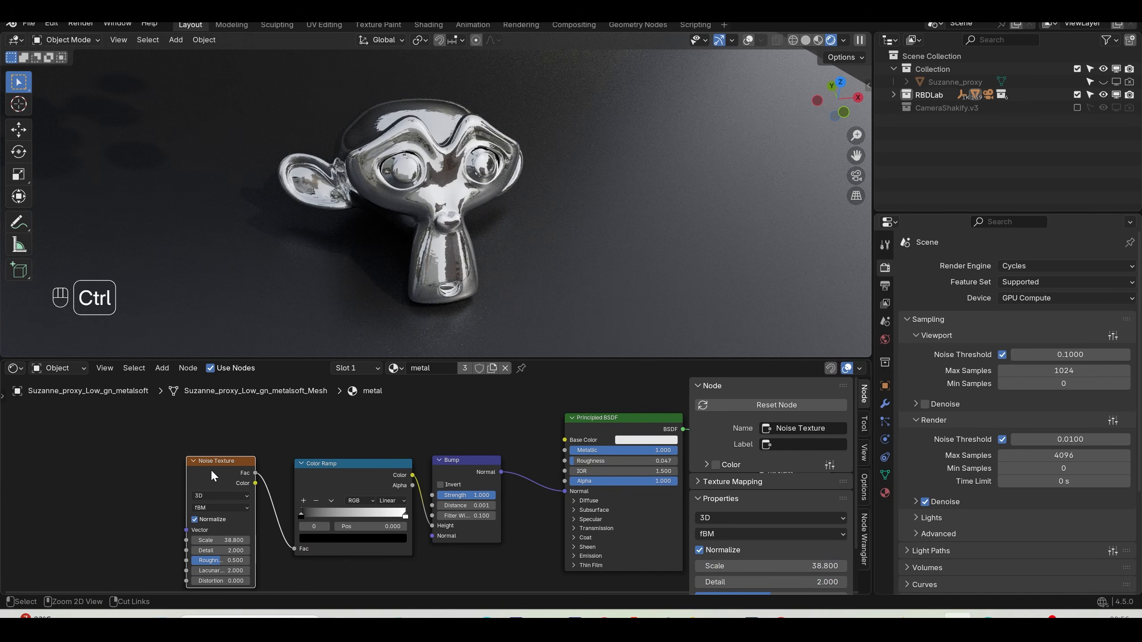
{"action": "key", "text": "ctrl+t"}
{"action": "middle_click_drag", "start_coordinate": [118, 503], "coordinate": [199, 491]}
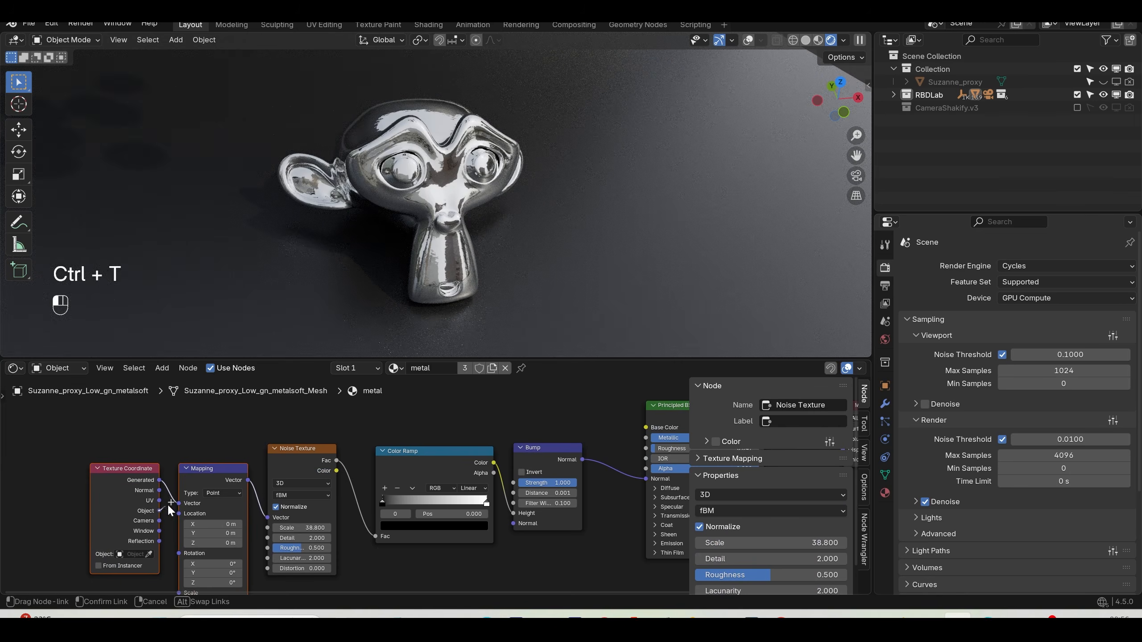
{"action": "left_click_drag", "start_coordinate": [170, 511], "coordinate": [179, 503]}
- Set the Color Ramp's white stop to 0.634 and black stop to 0.148, and the Bump strength to 0.691
{"action": "scroll", "coordinate": [471, 215], "scroll_direction": "up", "scroll_amount": 7}
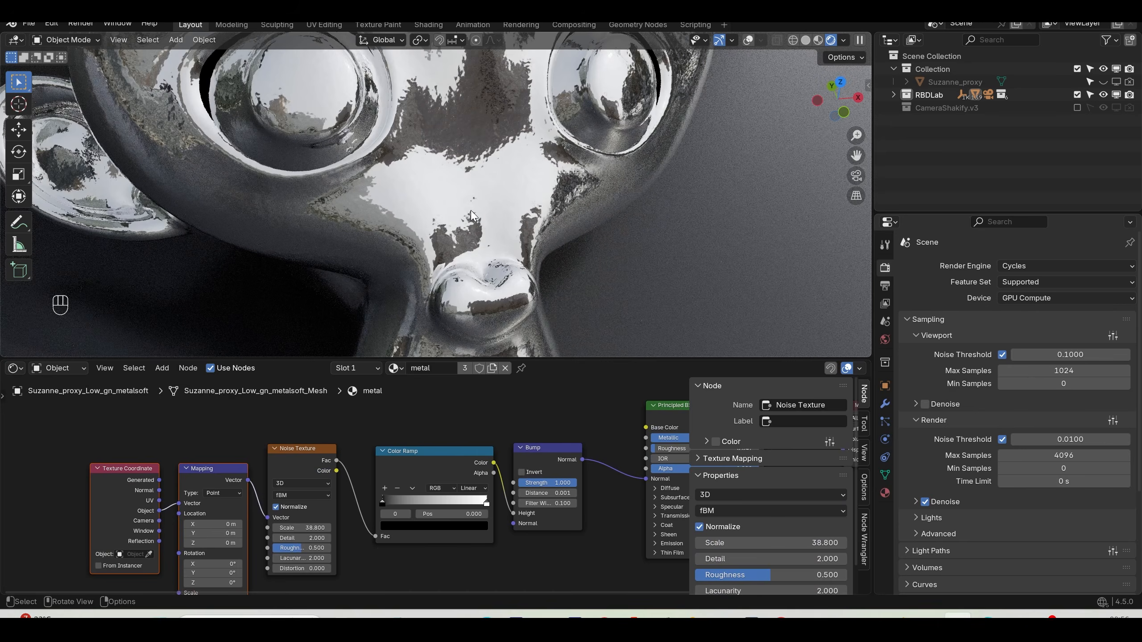
{"action": "middle_click_drag", "start_coordinate": [471, 215], "coordinate": [535, 328], "text": "shift"}
{"action": "scroll", "coordinate": [422, 216], "scroll_direction": "up", "scroll_amount": 2}
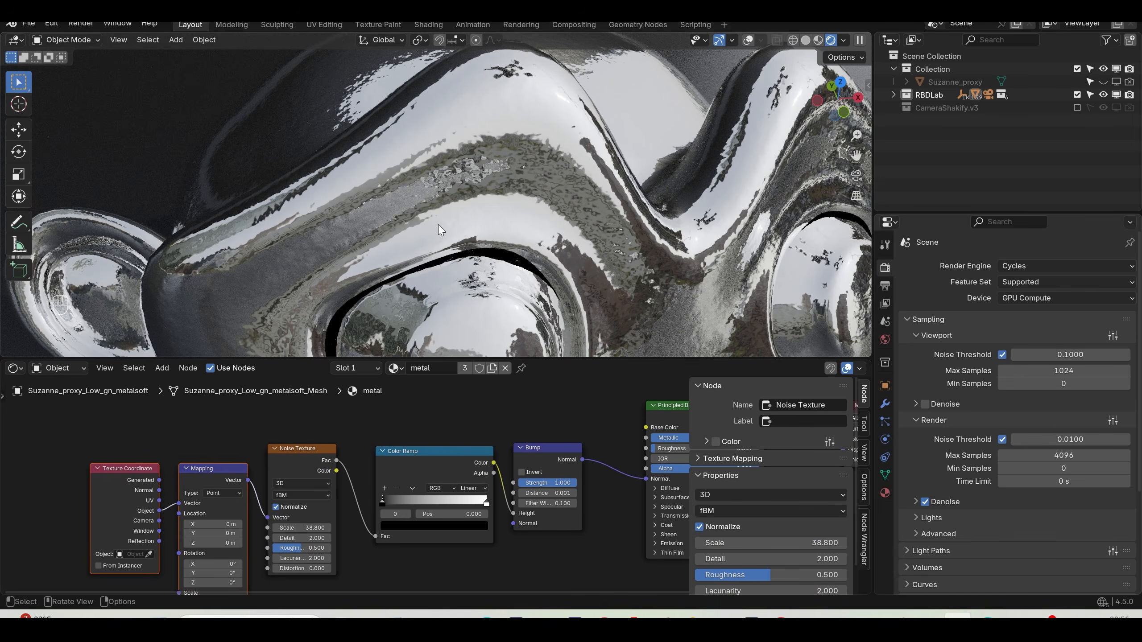
{"action": "left_click_drag", "start_coordinate": [486, 502], "coordinate": [449, 502]}
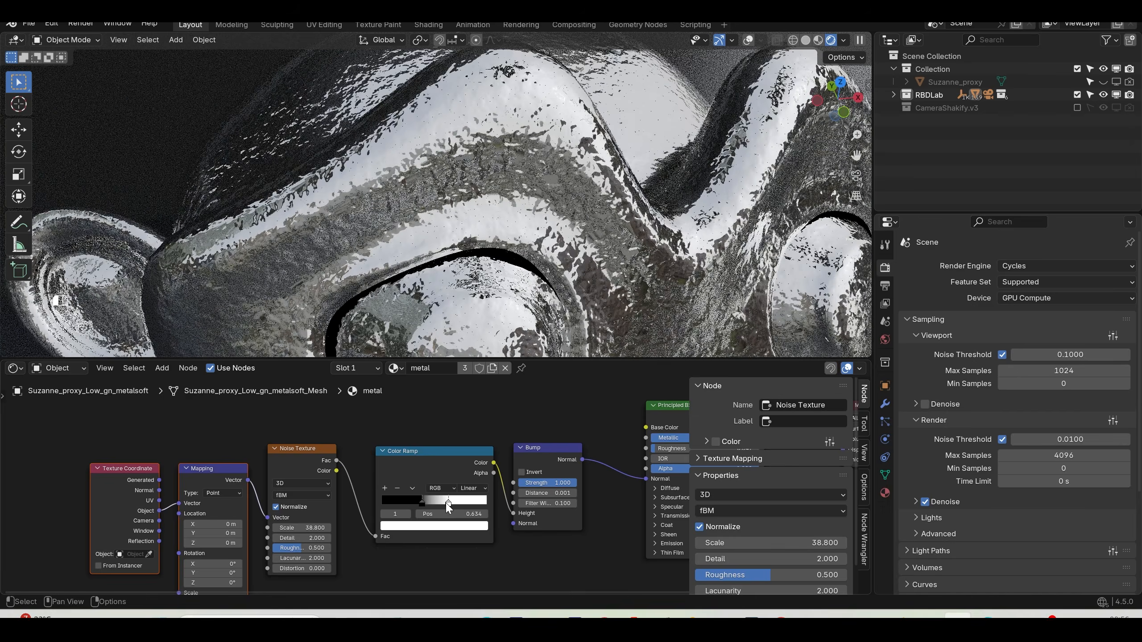
{"action": "left_click_drag", "start_coordinate": [380, 501], "coordinate": [398, 501]}
{"action": "left_click_drag", "start_coordinate": [562, 482], "coordinate": [545, 483]}
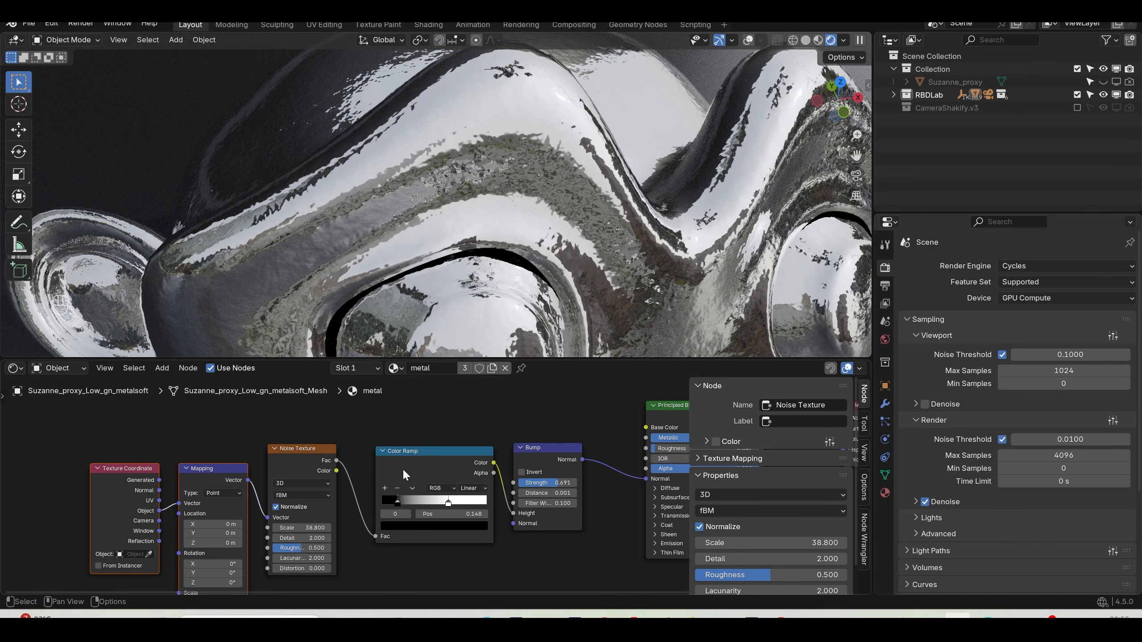
- Set the Noise Texture scale to 40 and the Principled BSDF roughness to 0.183 in the monkey head's metal material
{"action": "left_click_drag", "start_coordinate": [297, 530], "coordinate": [304, 530]}
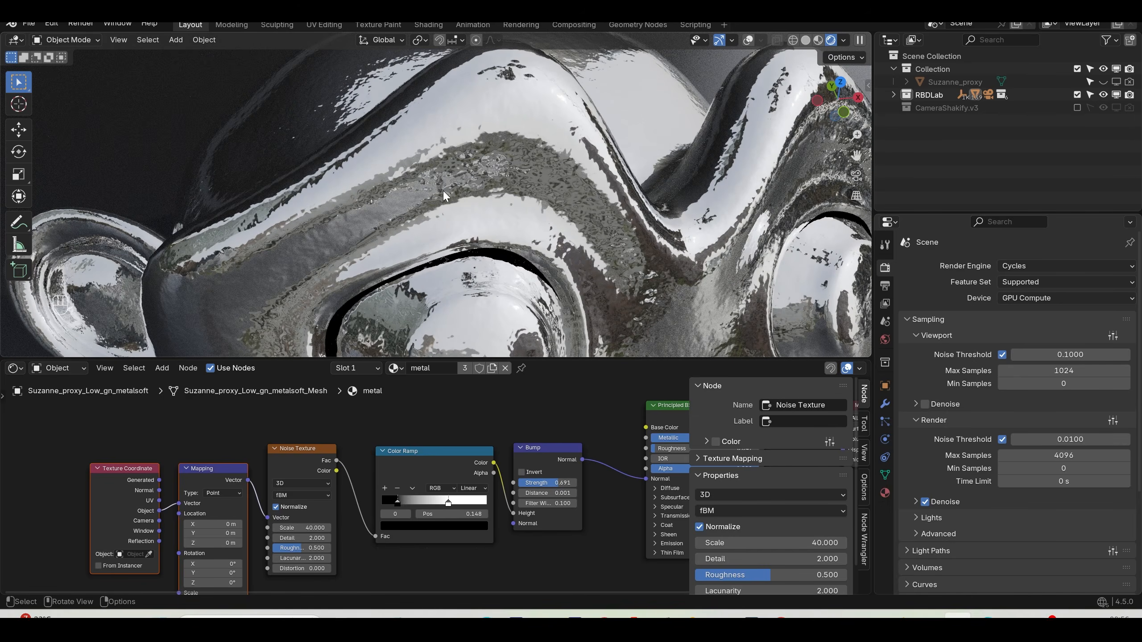
{"action": "scroll", "coordinate": [444, 195], "scroll_direction": "down", "scroll_amount": 7}
{"action": "middle_click_drag", "start_coordinate": [661, 469], "coordinate": [550, 478]}
{"action": "left_click_drag", "start_coordinate": [554, 458], "coordinate": [567, 457]}
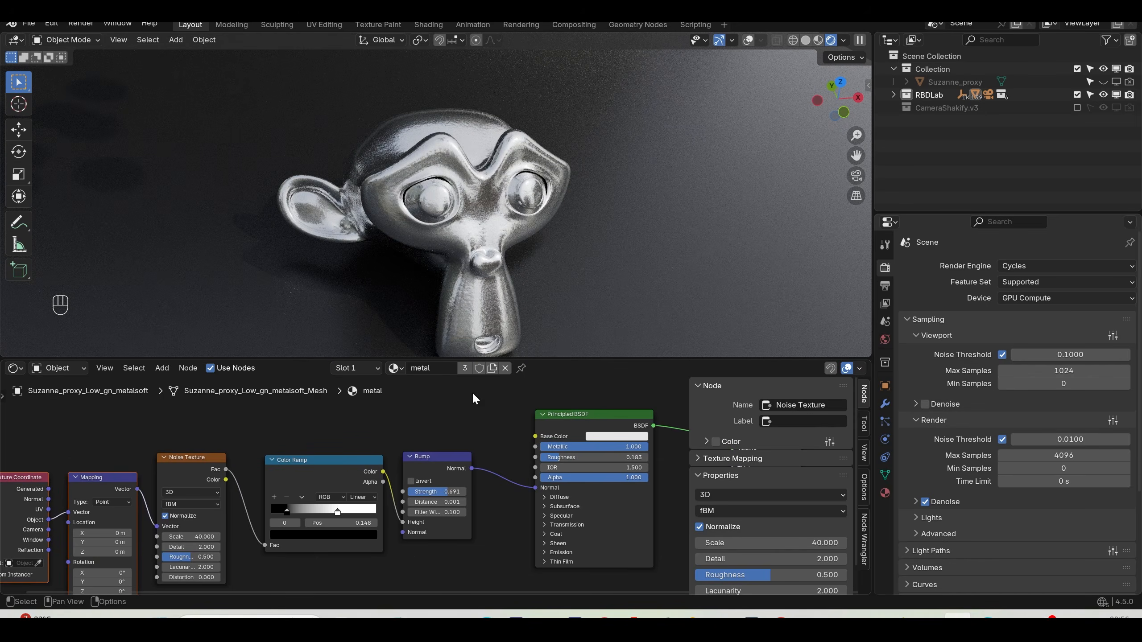
{"action": "scroll", "coordinate": [448, 275], "scroll_direction": "down", "scroll_amount": 3}
{"action": "scroll", "coordinate": [448, 275], "scroll_direction": "up", "scroll_amount": 2}
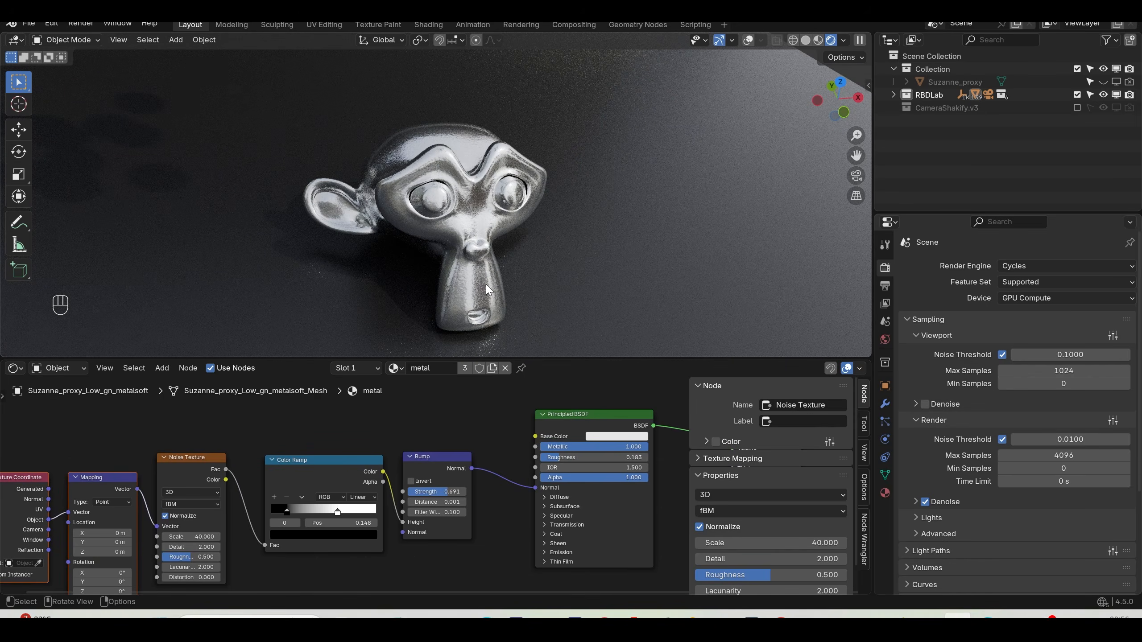
- Set the Principled BSDF's specular Anisotropic value to 0.577 in the metal material
{"action": "scroll", "coordinate": [510, 482], "scroll_direction": "up", "scroll_amount": 2}
{"action": "left_click", "coordinate": [504, 468]}
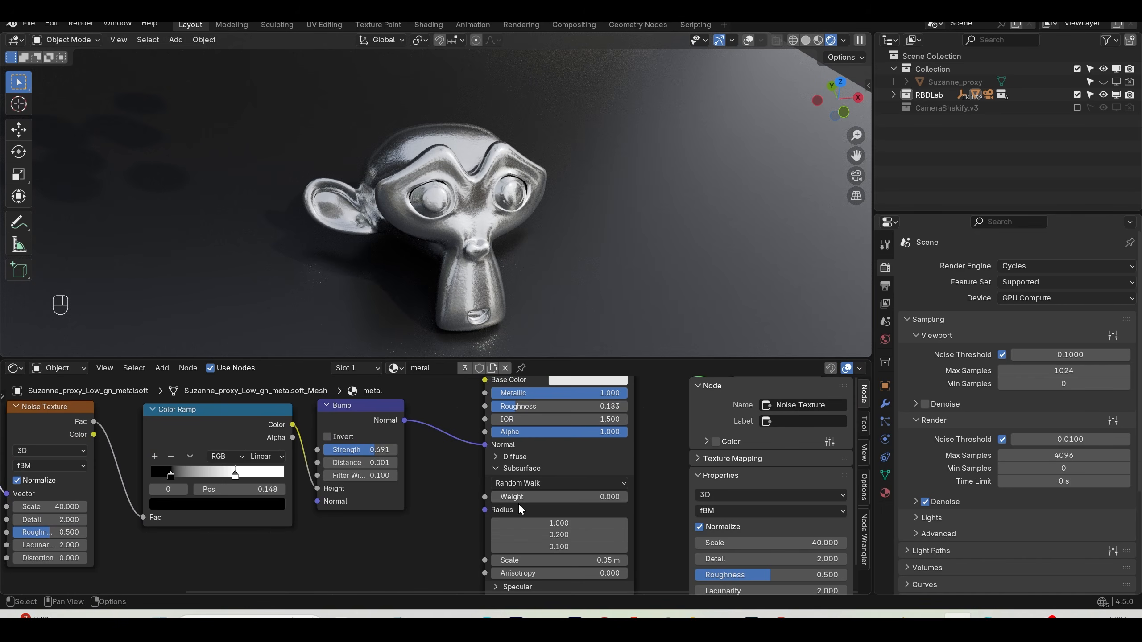
{"action": "left_click", "coordinate": [503, 468]}
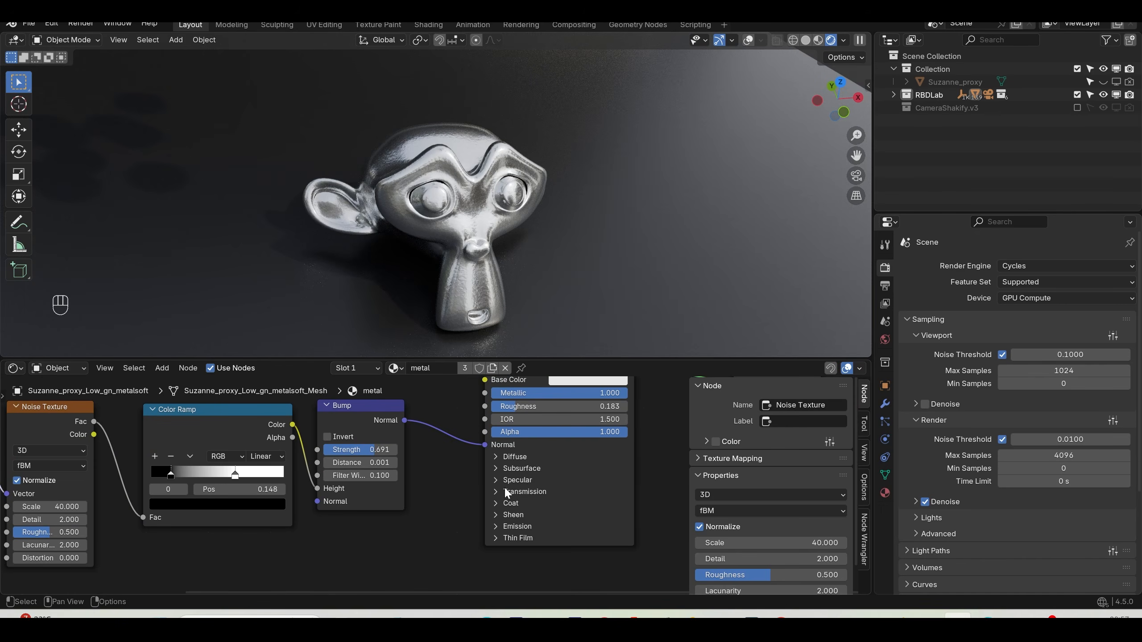
{"action": "left_click", "coordinate": [504, 480]}
{"action": "mouse_move", "coordinate": [520, 538]}
{"action": "left_mouse_down"}
{"action": "mouse_move", "coordinate": [626, 537]}
{"action": "mouse_move", "coordinate": [526, 535]}
{"action": "left_mouse_up"}
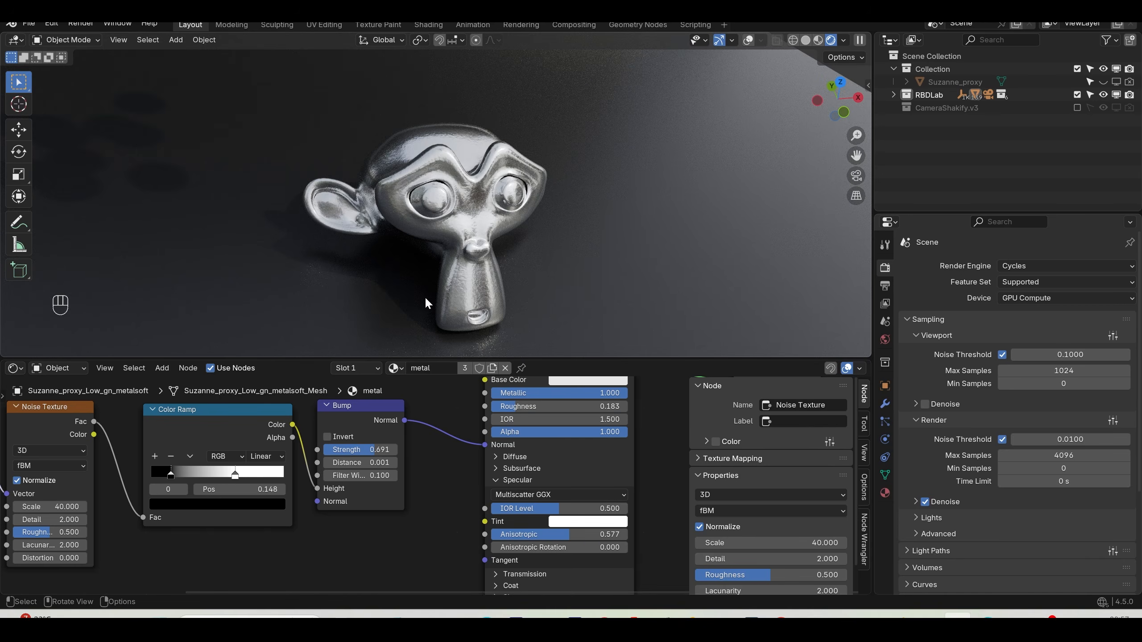
- Give the spheres' metal.001 material an orange-gold base color and play the animation to check it
{"action": "middle_click_drag", "start_coordinate": [521, 275], "coordinate": [581, 301]}
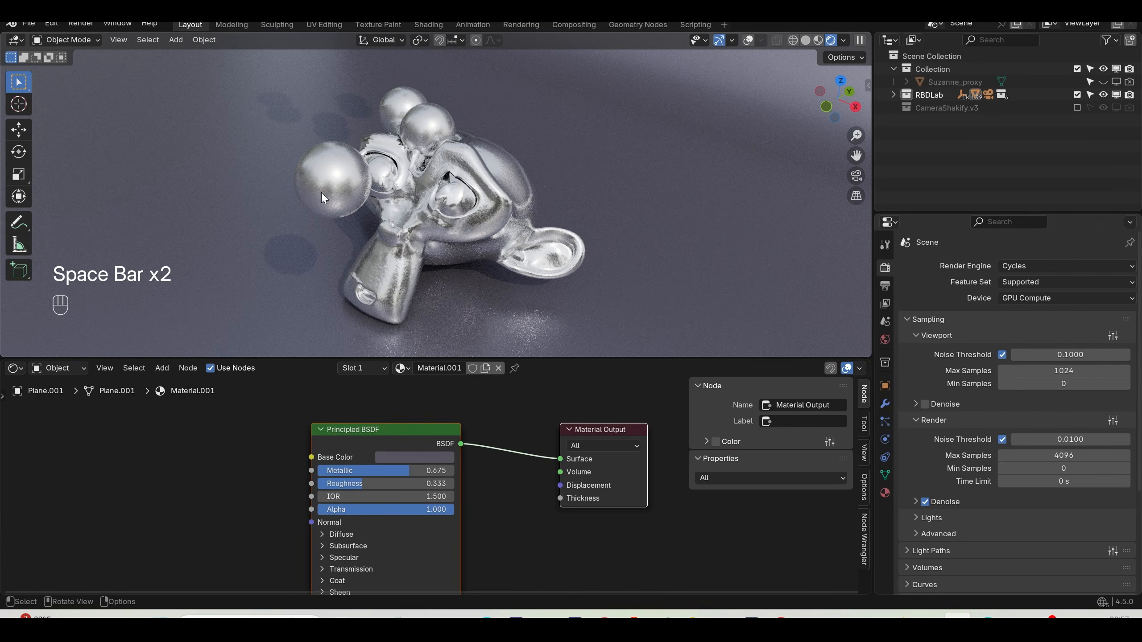
{"action": "left_click", "coordinate": [322, 195]}
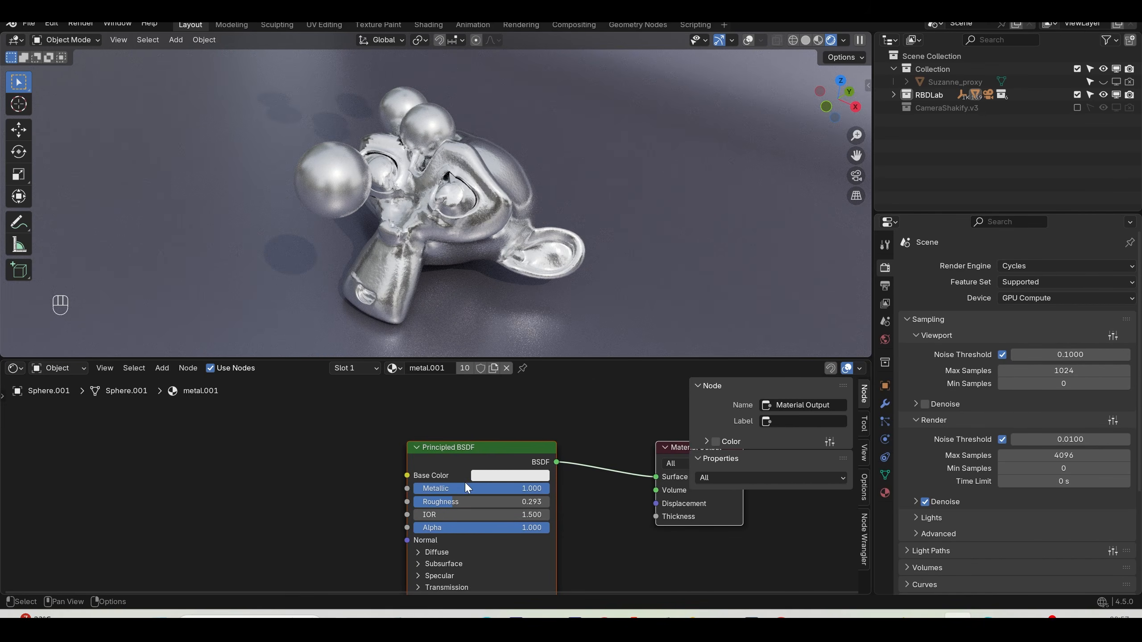
{"action": "left_click", "coordinate": [507, 476]}
{"action": "left_click_drag", "start_coordinate": [528, 355], "coordinate": [507, 351]}
{"action": "key", "text": "space"}
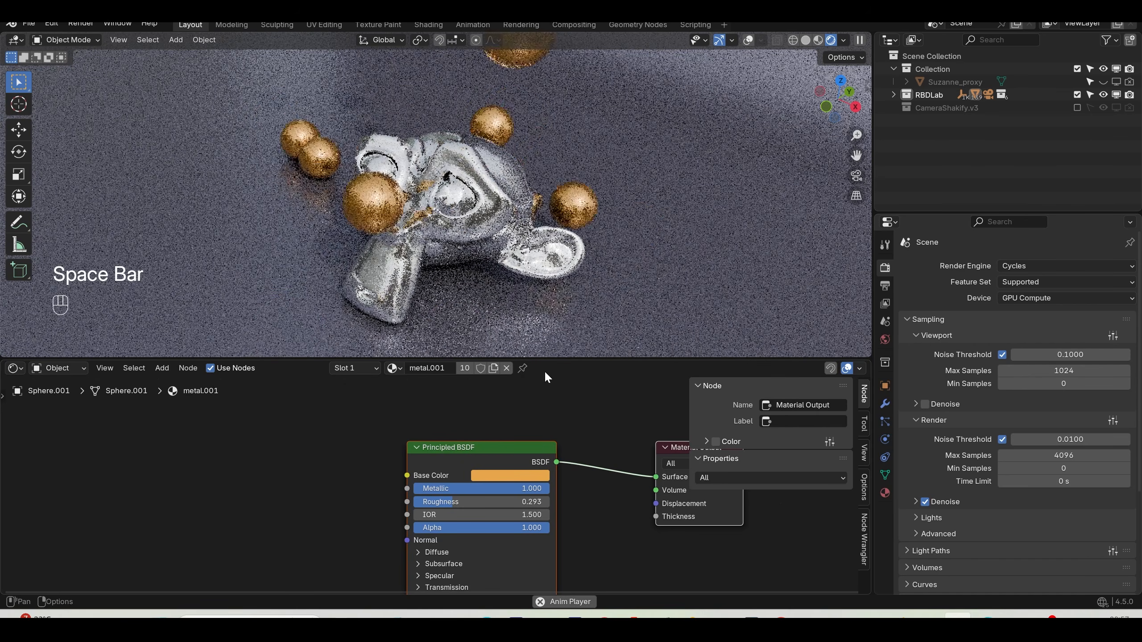
{"action": "key", "text": "space"}
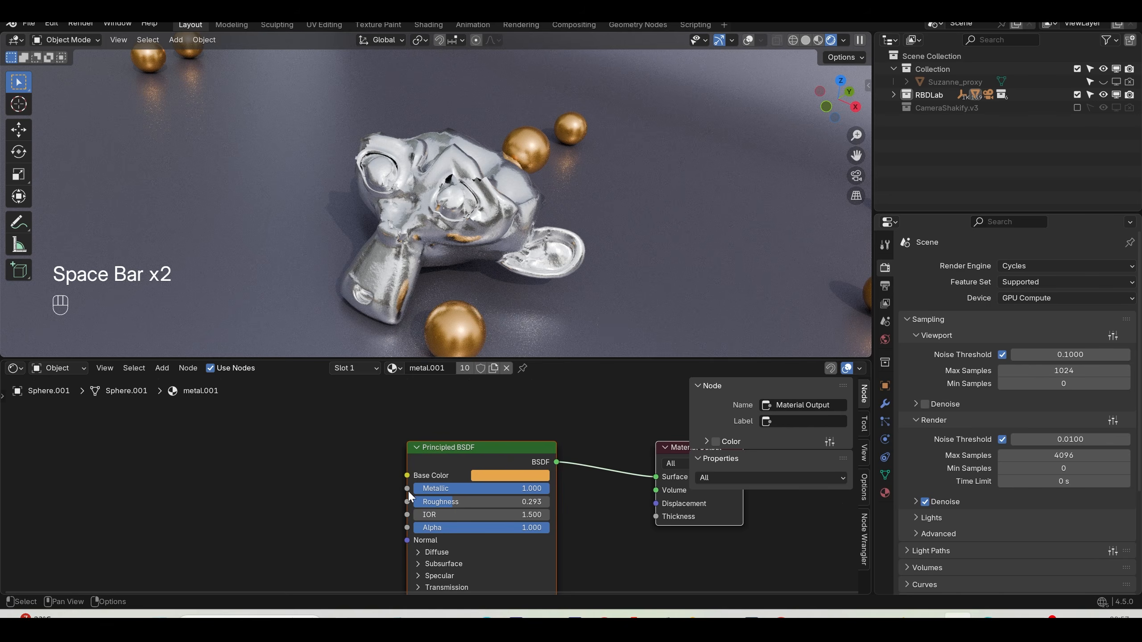
- Copy the Texture Coordinate, Mapping, Noise Texture, Color Ramp and Bump nodes from the monkey head's material into the spheres' metal.001 material
{"action": "left_click", "coordinate": [479, 225]}
{"action": "scroll", "coordinate": [419, 473], "scroll_direction": "down", "scroll_amount": 3}
{"action": "middle_click_drag", "start_coordinate": [423, 474], "coordinate": [595, 484]}
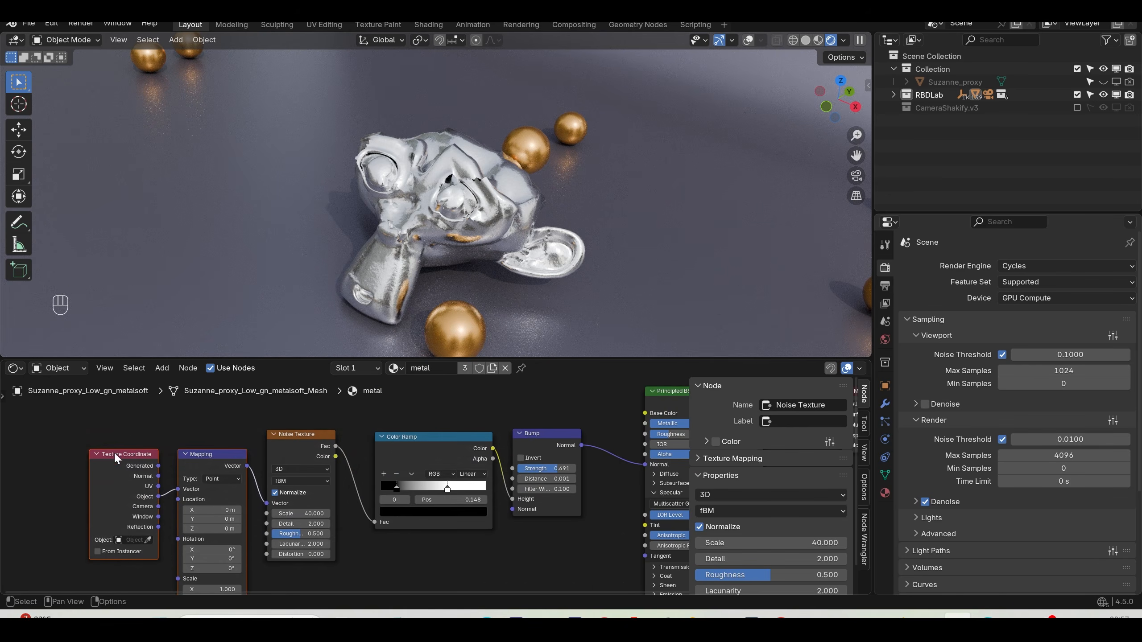
{"action": "left_click_drag", "start_coordinate": [48, 419], "coordinate": [567, 570]}
{"action": "key", "text": "ctrl+c"}
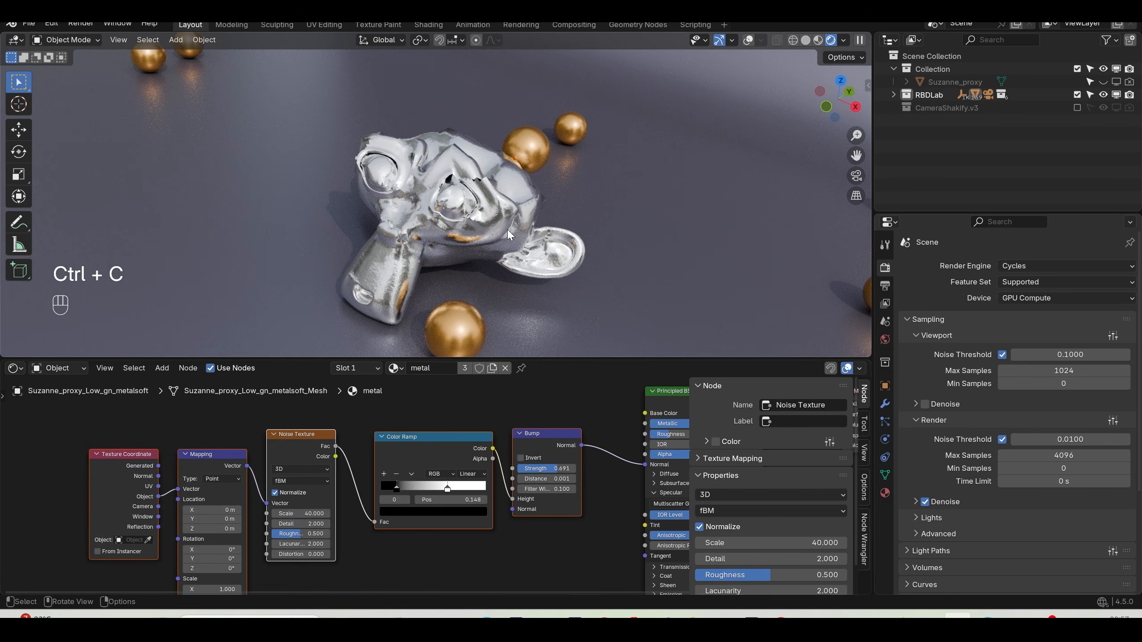
{"action": "left_click", "coordinate": [541, 157]}
{"action": "middle_click_drag", "start_coordinate": [282, 486], "coordinate": [434, 473]}
{"action": "key", "text": "ctrl+v"}
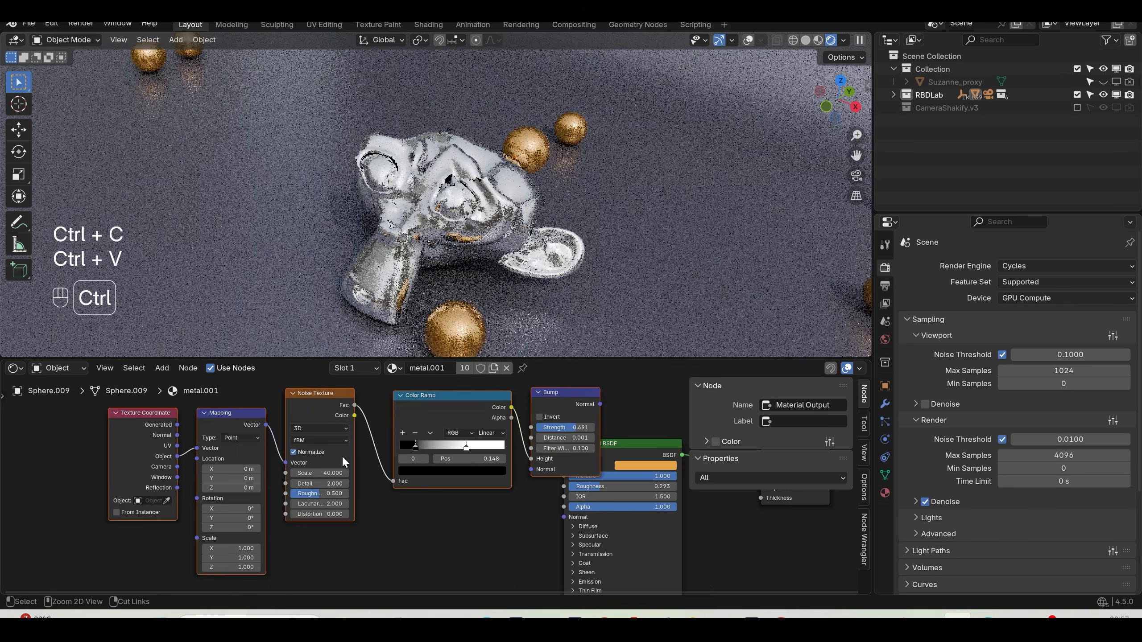
- Connect the pasted Bump node to the Principled BSDF's Normal input and set the Color Ramp's black stop to 0.243
{"action": "left_click_drag", "start_coordinate": [466, 403], "coordinate": [310, 461]}
{"action": "left_click_drag", "start_coordinate": [514, 480], "coordinate": [559, 511]}
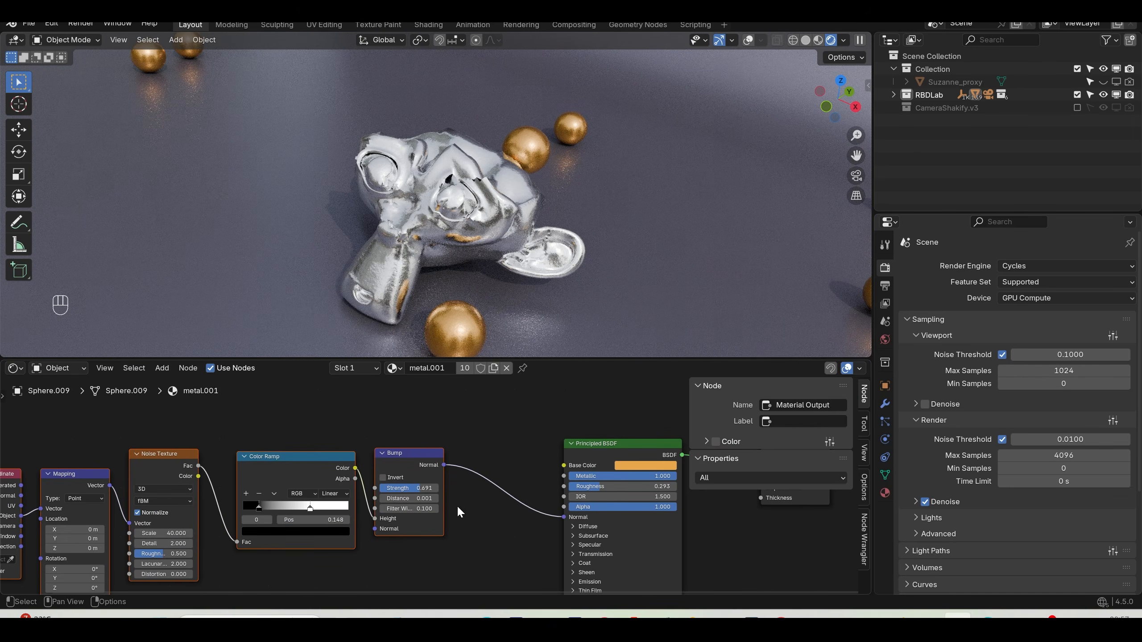
{"action": "middle_click_drag", "start_coordinate": [457, 506], "coordinate": [560, 472]}
{"action": "left_click_drag", "start_coordinate": [355, 470], "coordinate": [374, 471]}
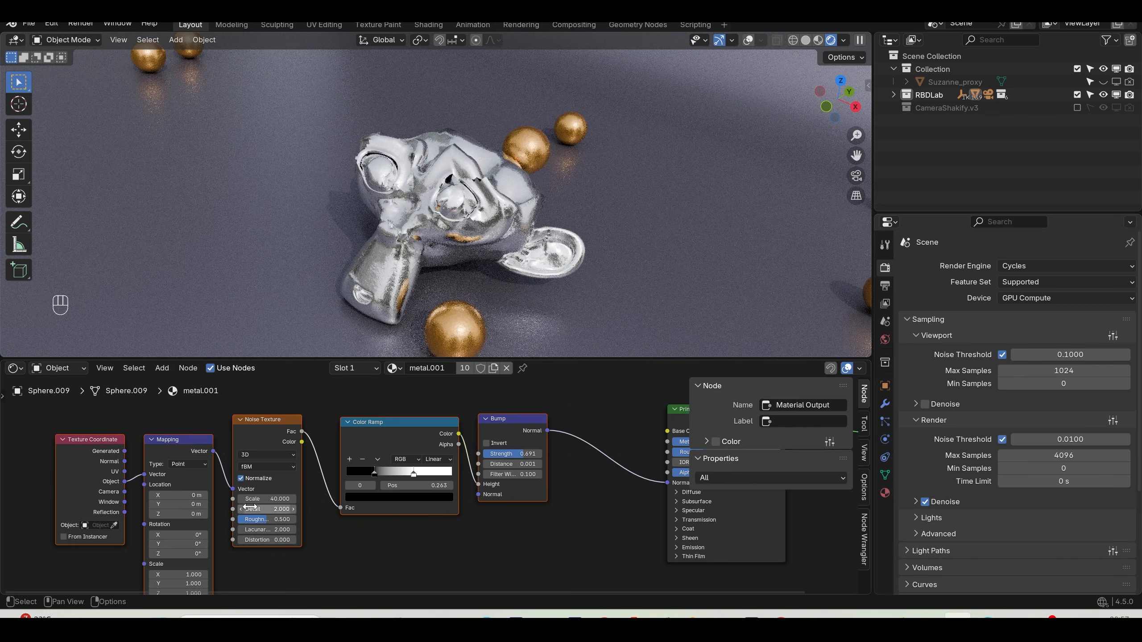
{"action": "key", "text": "Return"}
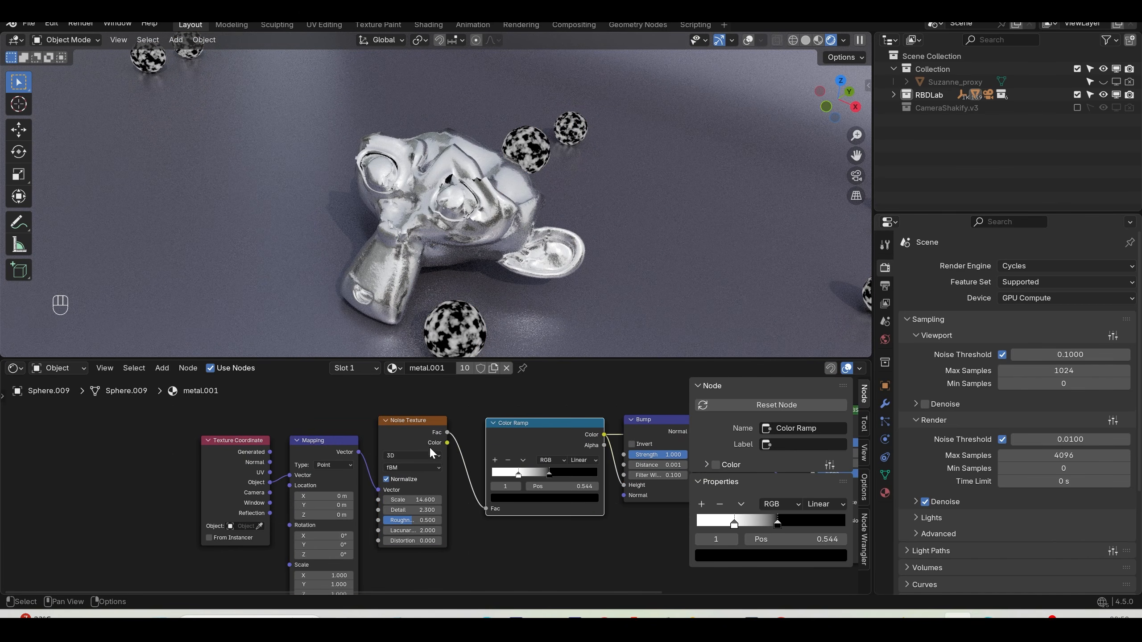
- Replace the Noise Texture in metal.001 with a Voronoi Texture between the Mapping and Color Ramp nodes
{"action": "middle_click_drag", "start_coordinate": [431, 452], "coordinate": [403, 422]}
{"action": "key", "text": "shift+a"}
{"action": "type", "text": "voro"}
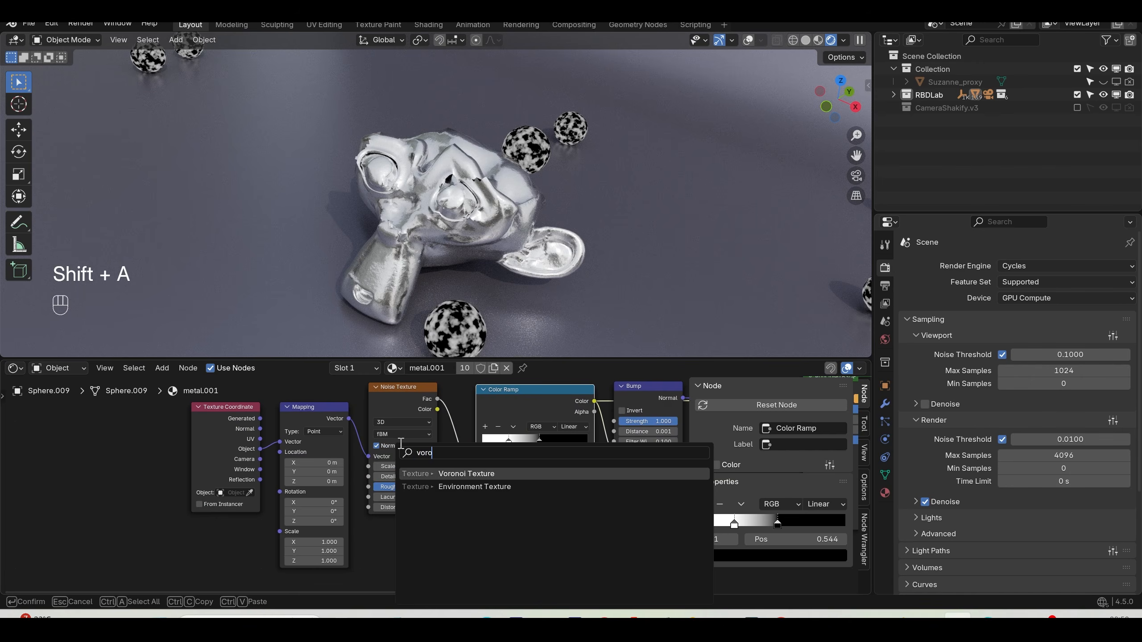
{"action": "key", "text": "Return"}
{"action": "left_click", "coordinate": [430, 437]}
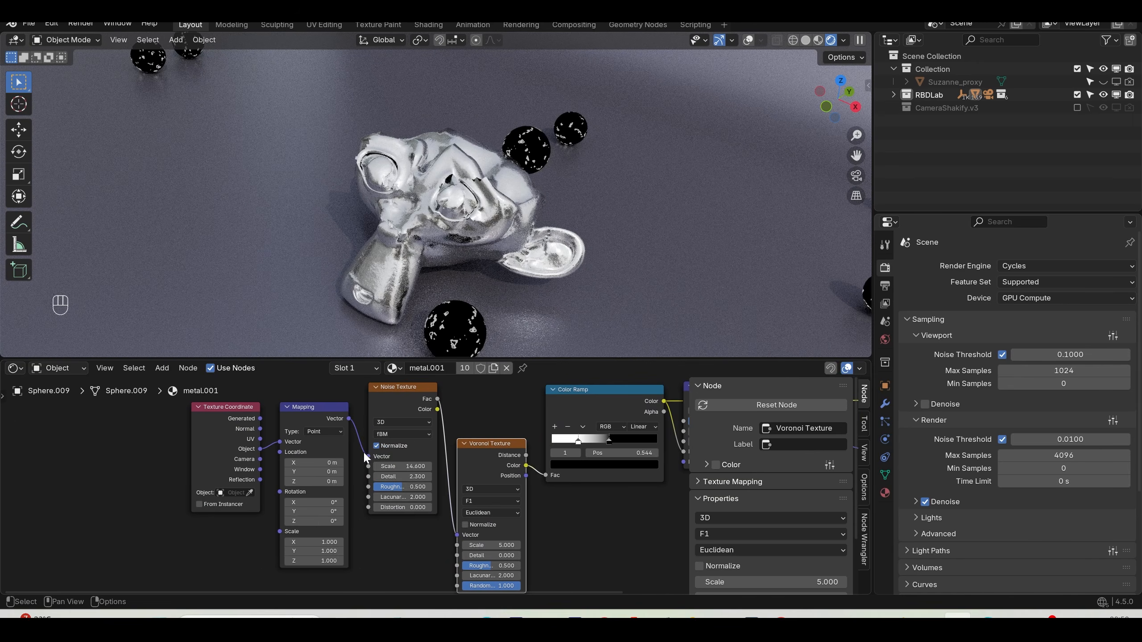
{"action": "left_click_drag", "start_coordinate": [449, 535], "coordinate": [428, 462]}
{"action": "left_click", "coordinate": [396, 384]}
{"action": "key", "text": "Delete"}
- Set the Voronoi Texture to Distance to Edge with scale 17.4, and reconnect the Principled BSDF to the material output
{"action": "left_click", "coordinate": [429, 458]}
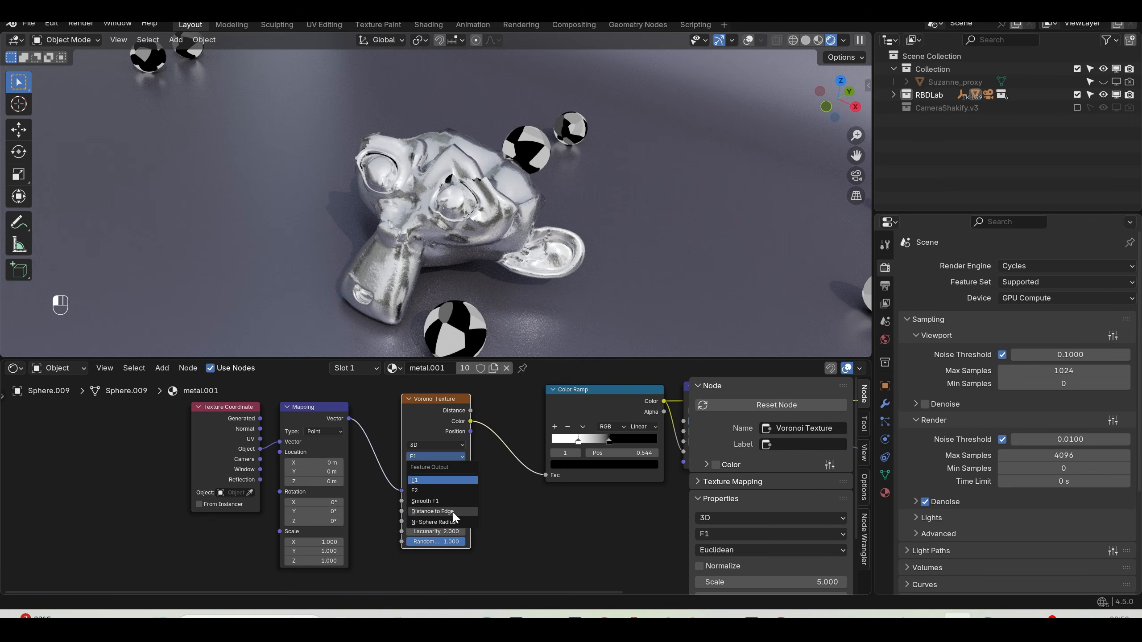
{"action": "left_click", "coordinate": [453, 510]}
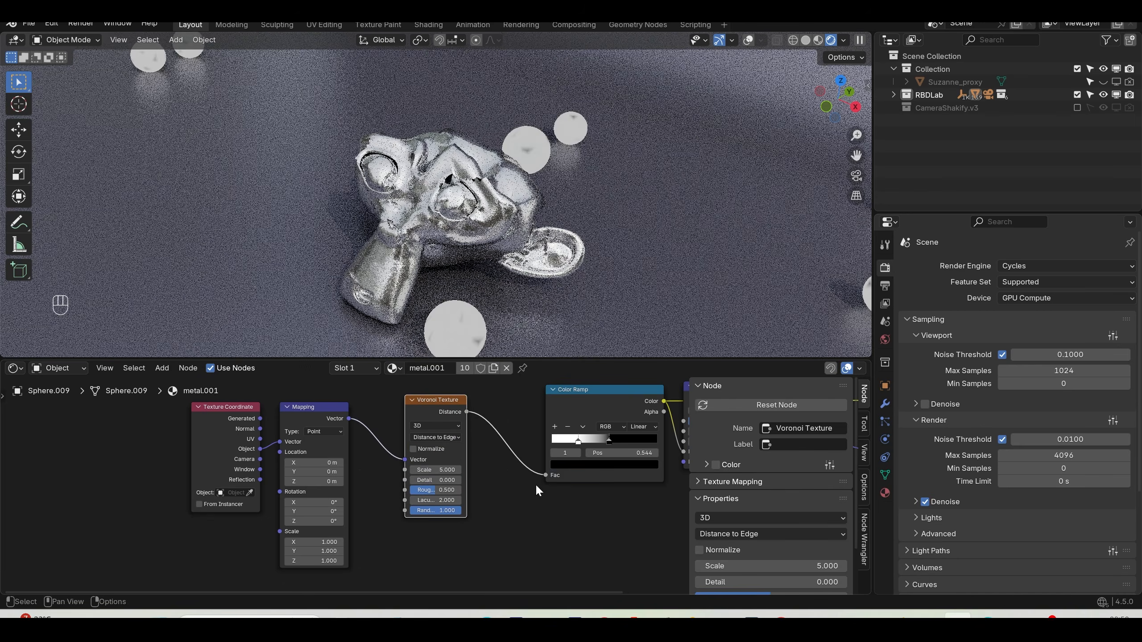
{"action": "left_click_drag", "start_coordinate": [434, 473], "coordinate": [576, 451]}
{"action": "middle_click_drag", "start_coordinate": [632, 470], "coordinate": [327, 522]}
{"action": "left_click", "coordinate": [598, 439], "text": "ctrl+shift"}
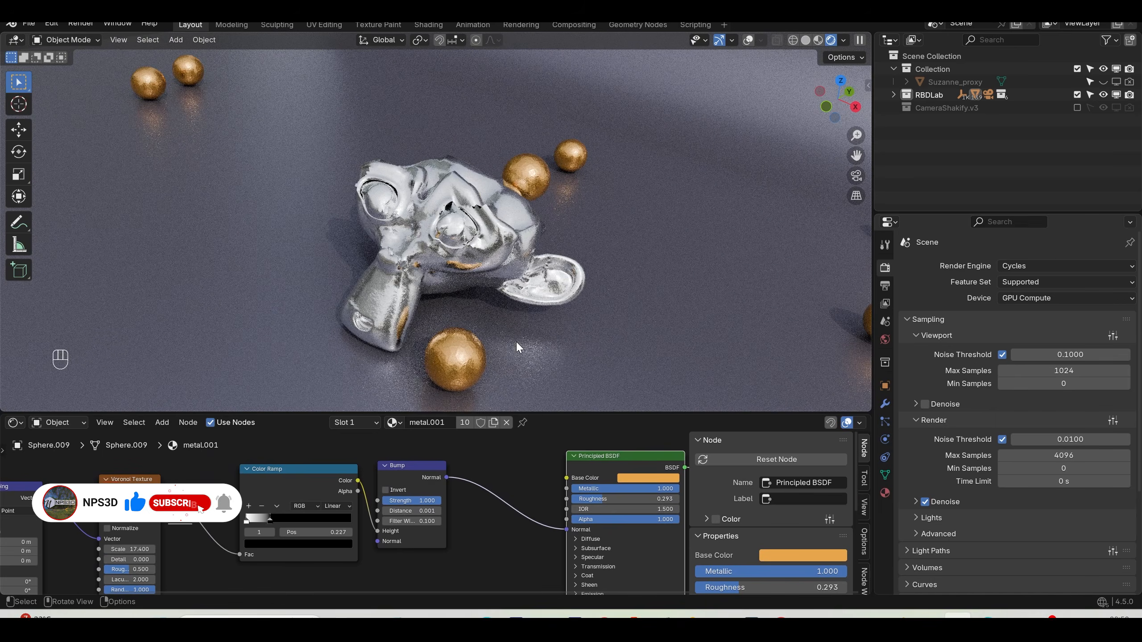
- Switch to the camera view and enable the camera's Depth of Field, focused on the dented monkey head object
{"action": "middle_click_drag", "start_coordinate": [532, 348], "coordinate": [519, 334], "text": "shift"}
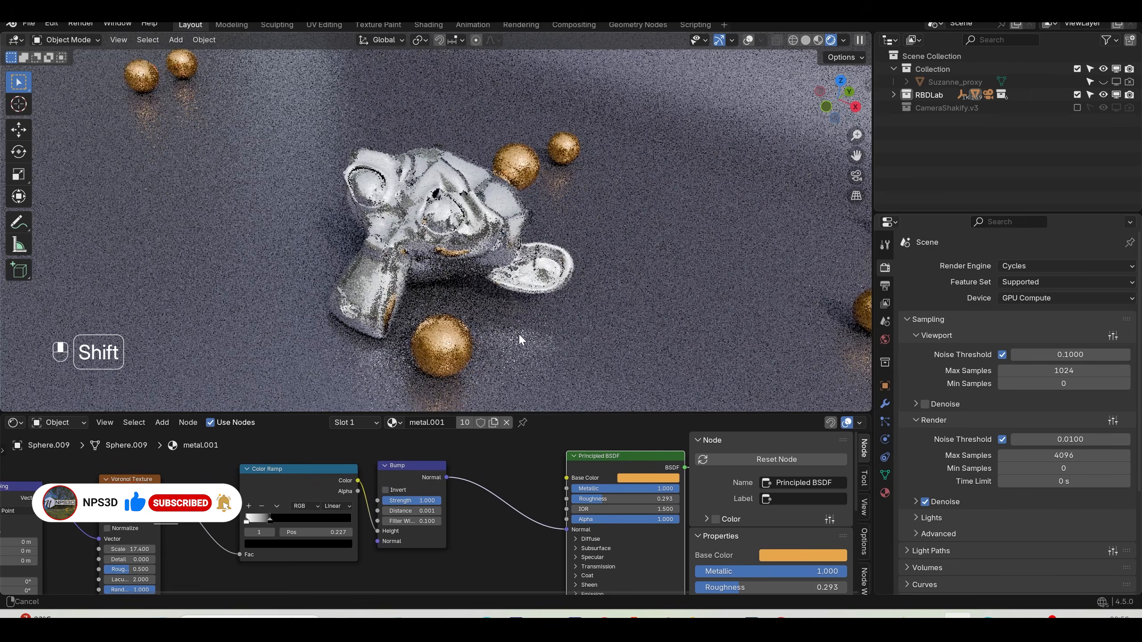
{"action": "left_click", "coordinate": [857, 176]}
{"action": "left_click", "coordinate": [579, 271]}
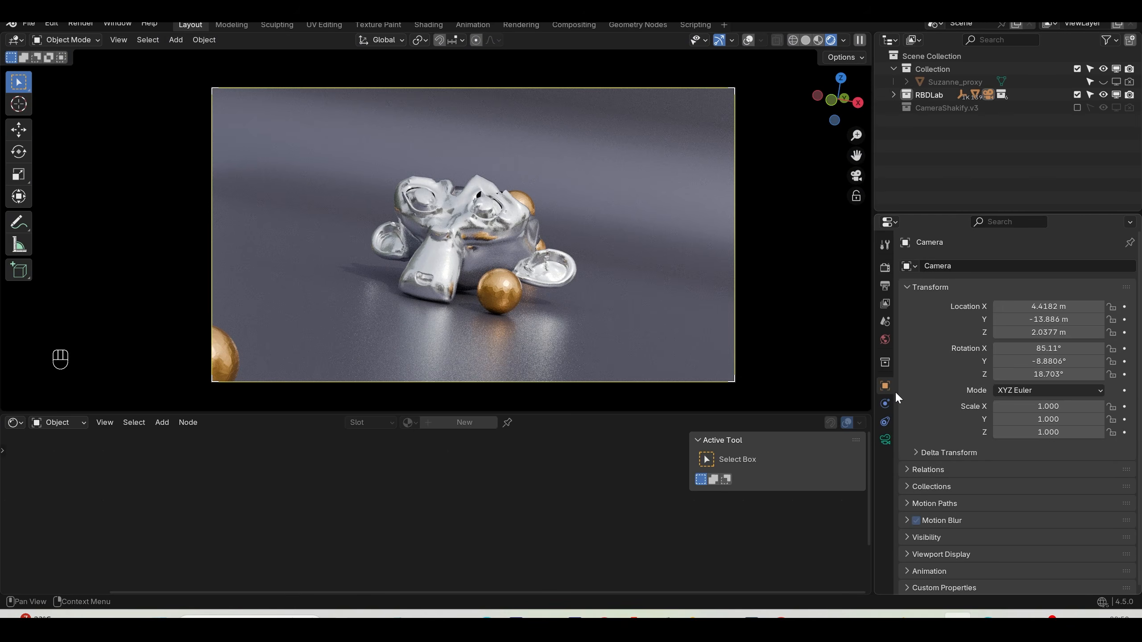
{"action": "left_click", "coordinate": [885, 440]}
{"action": "scroll", "coordinate": [950, 507], "scroll_direction": "down", "scroll_amount": 10}
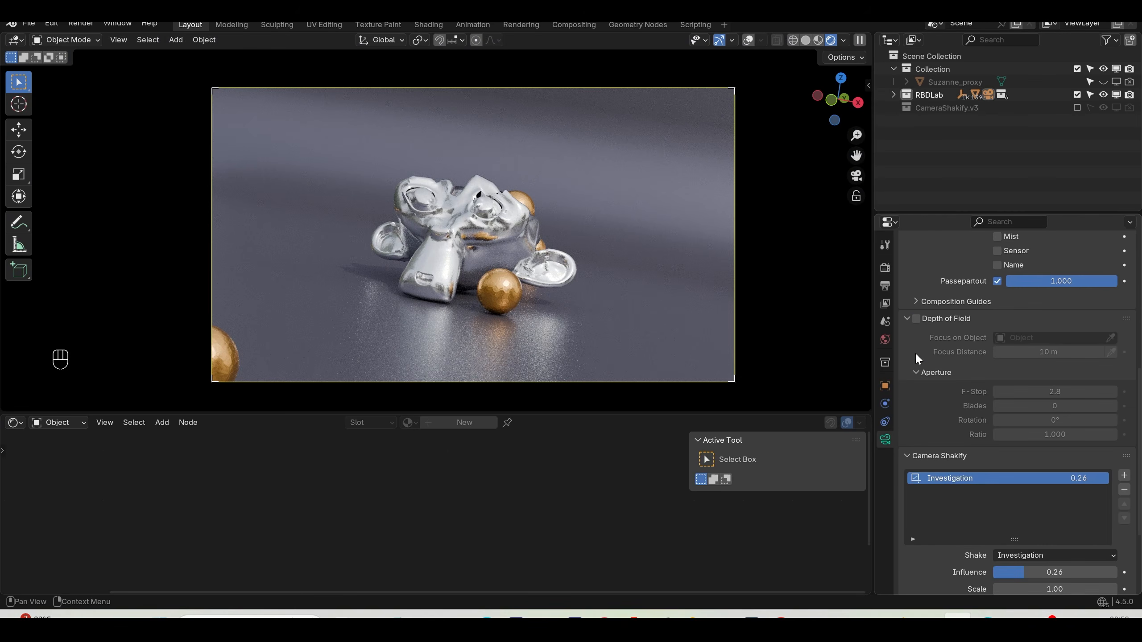
{"action": "left_click", "coordinate": [916, 319]}
{"action": "left_click", "coordinate": [1111, 337]}
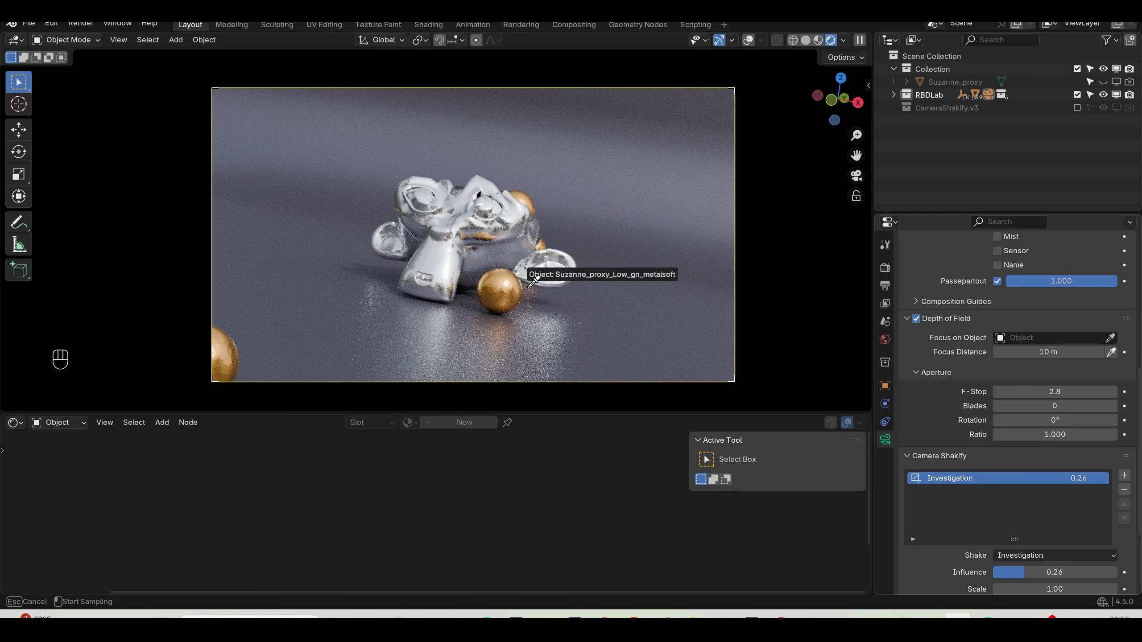
{"action": "left_click", "coordinate": [489, 231]}
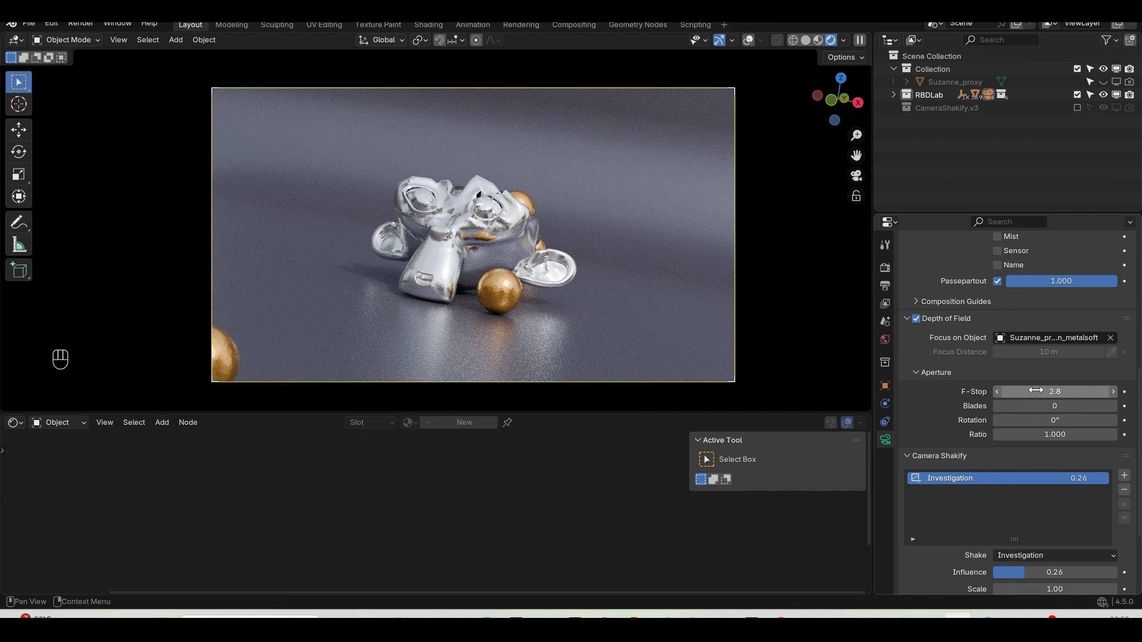
- Lower the camera's depth-of-field F-Stop, trying 0.1 and 1
{"action": "left_click_drag", "start_coordinate": [1036, 390], "coordinate": [731, 390]}
{"action": "left_click", "coordinate": [1016, 391]}
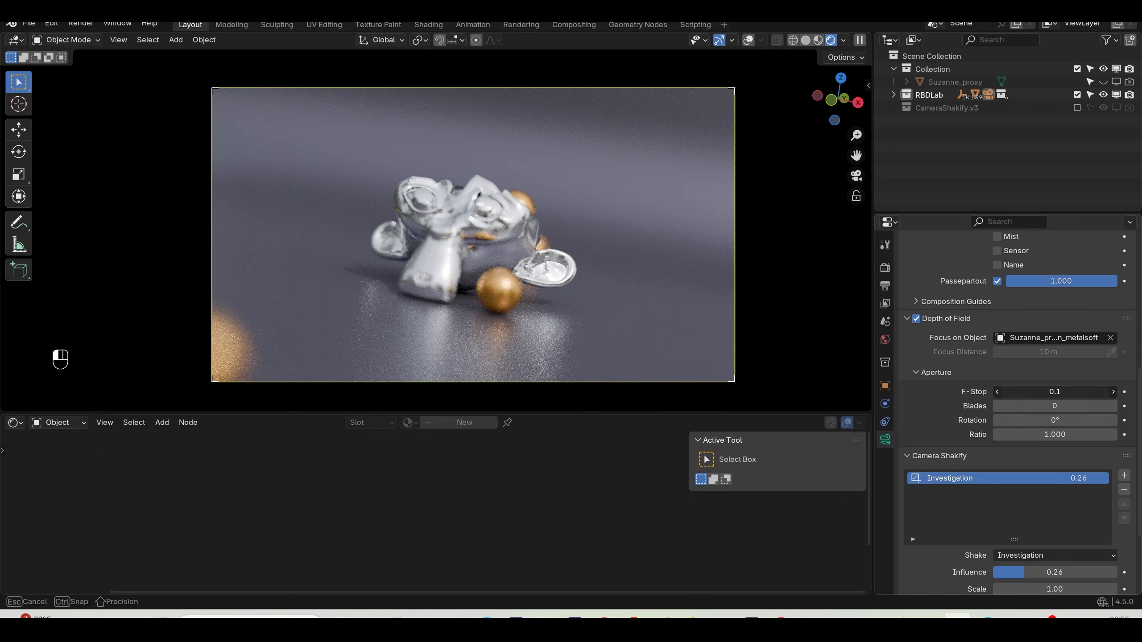
{"action": "type", "text": "1"}
{"action": "key", "text": "Return"}
{"action": "left_click", "coordinate": [1025, 391]}
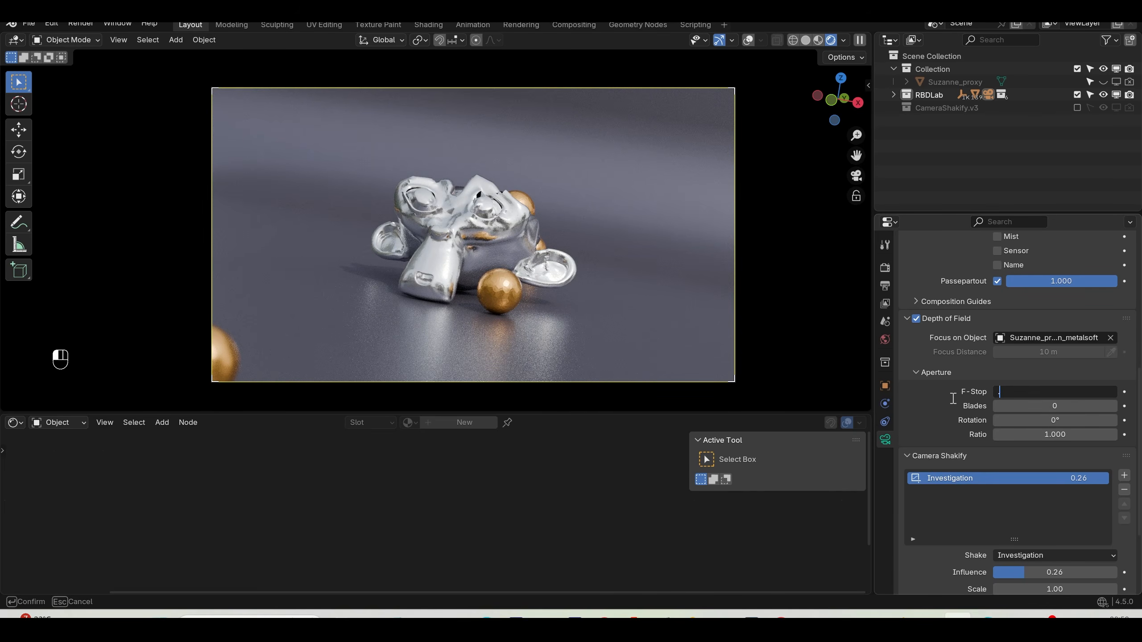
{"action": "key", "text": "Return"}
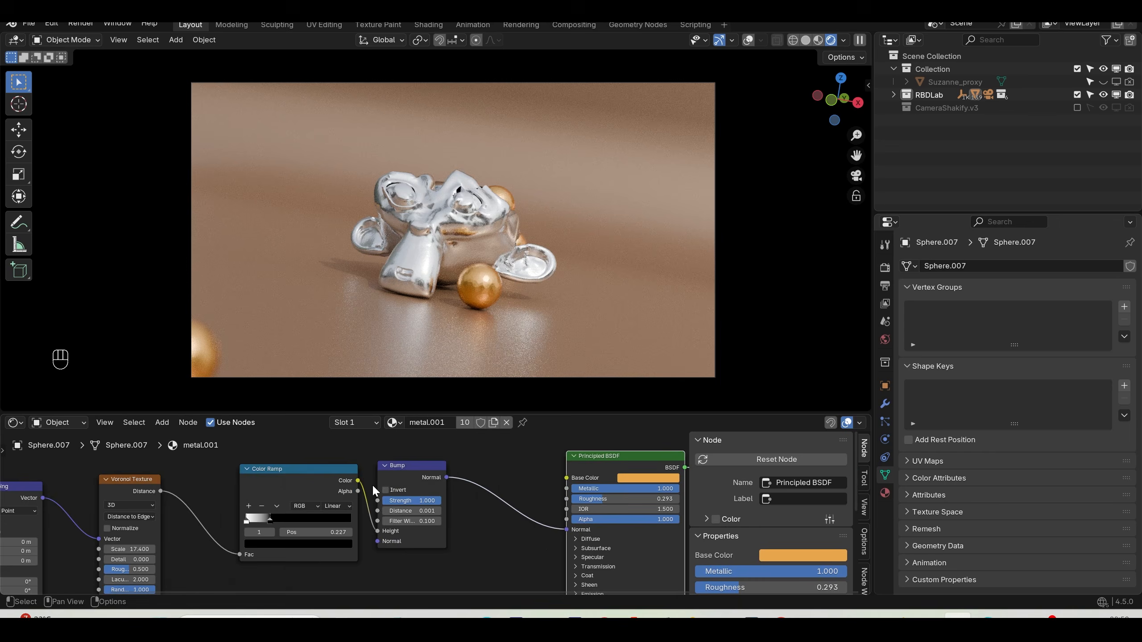
- Paste the Texture Coordinate, Mapping, Noise Texture, Color Ramp and Bump nodes into the floor plane's Material.001
{"action": "scroll", "coordinate": [372, 484], "scroll_direction": "down", "scroll_amount": 5}
{"action": "middle_click_drag", "start_coordinate": [372, 485], "coordinate": [508, 481]}
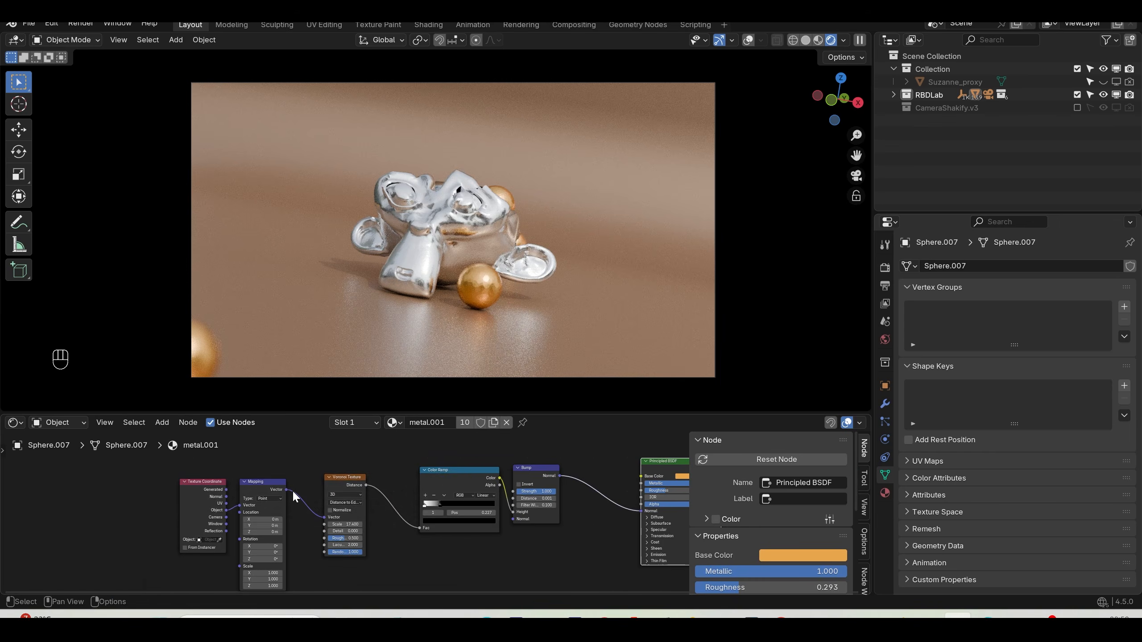
{"action": "left_click_drag", "start_coordinate": [173, 471], "coordinate": [549, 562]}
{"action": "left_click", "coordinate": [368, 338]}
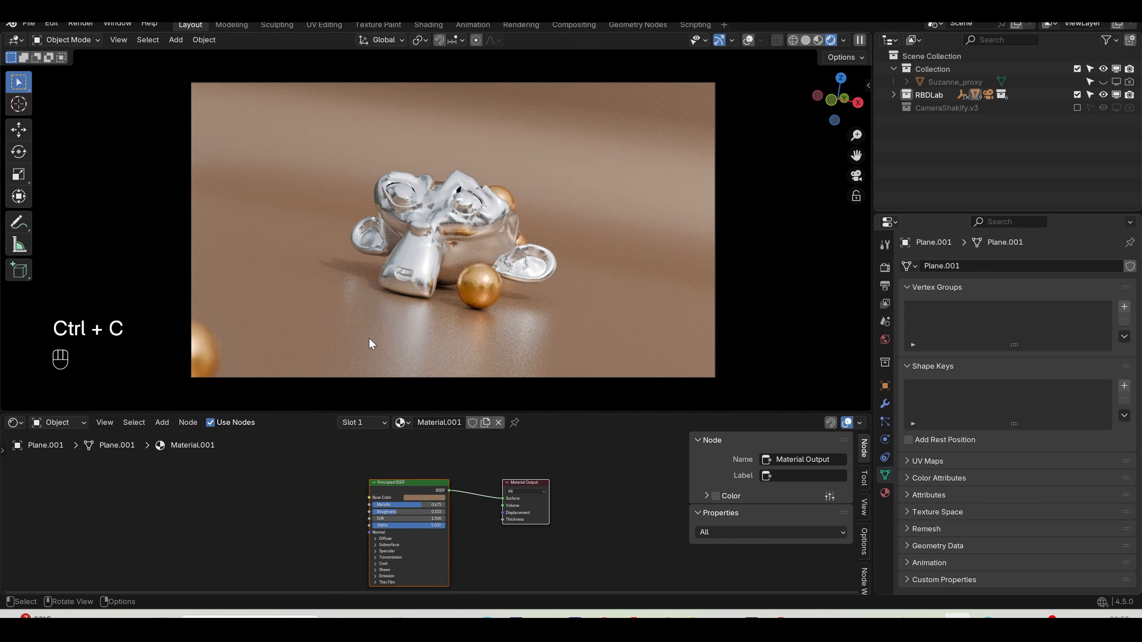
{"action": "middle_click_drag", "start_coordinate": [275, 489], "coordinate": [332, 490]}
{"action": "key", "text": "ctrl+v"}
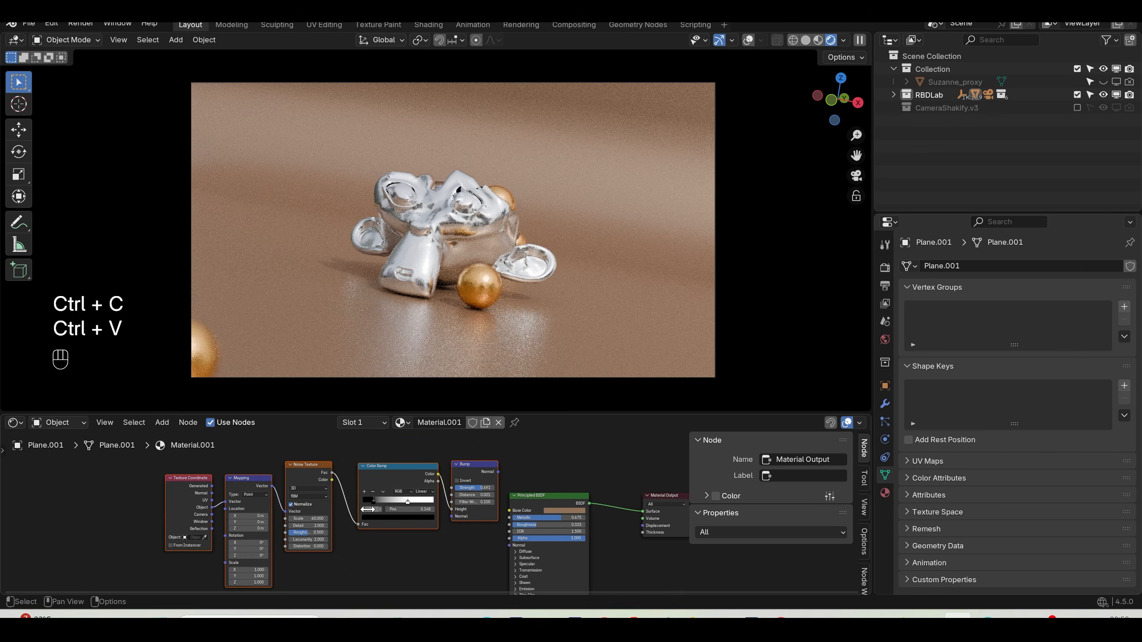
{"action": "left_click_drag", "start_coordinate": [399, 472], "coordinate": [346, 501]}
- Connect the floor material's Bump node to the Principled BSDF's Normal input and preview the Color Ramp output
{"action": "scroll", "coordinate": [433, 517], "scroll_direction": "up", "scroll_amount": 4}
{"action": "middle_click_drag", "start_coordinate": [473, 506], "coordinate": [449, 499]}
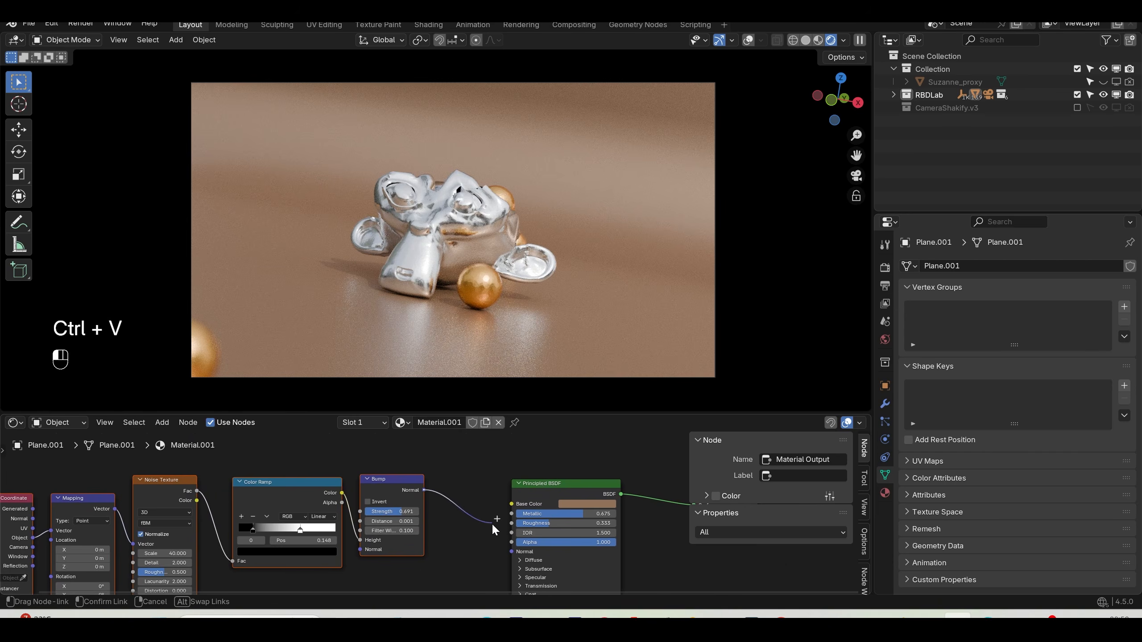
{"action": "left_click_drag", "start_coordinate": [511, 547], "coordinate": [512, 549]}
{"action": "middle_click_drag", "start_coordinate": [387, 493], "coordinate": [431, 473]}
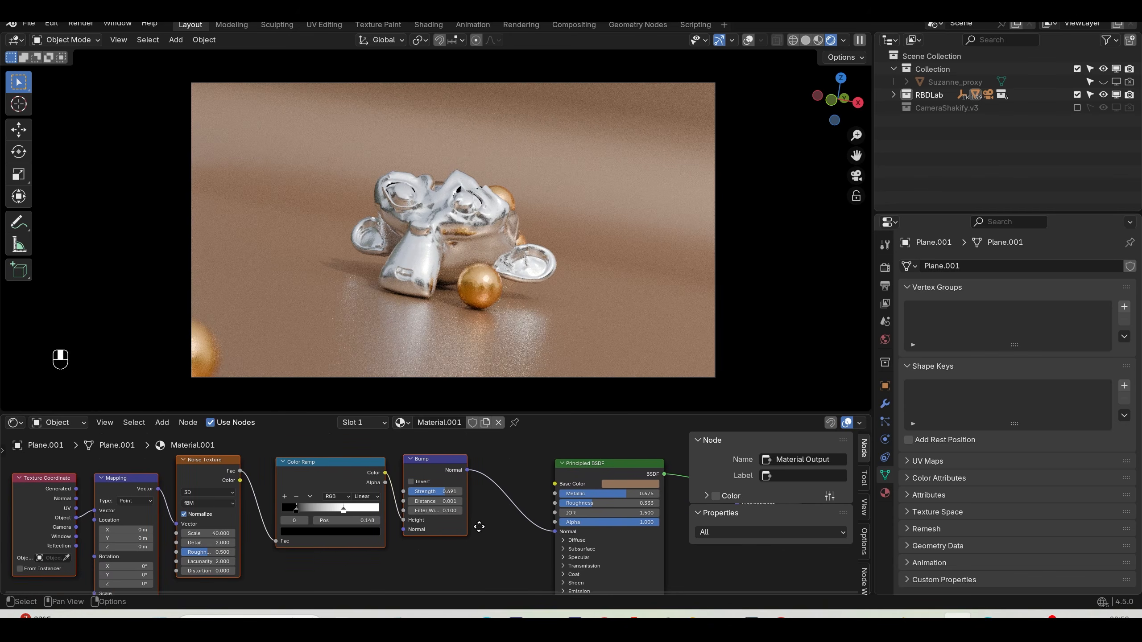
{"action": "left_click", "coordinate": [347, 465], "text": "ctrl+shift"}
{"action": "middle_click_drag", "start_coordinate": [297, 527], "coordinate": [384, 506]}
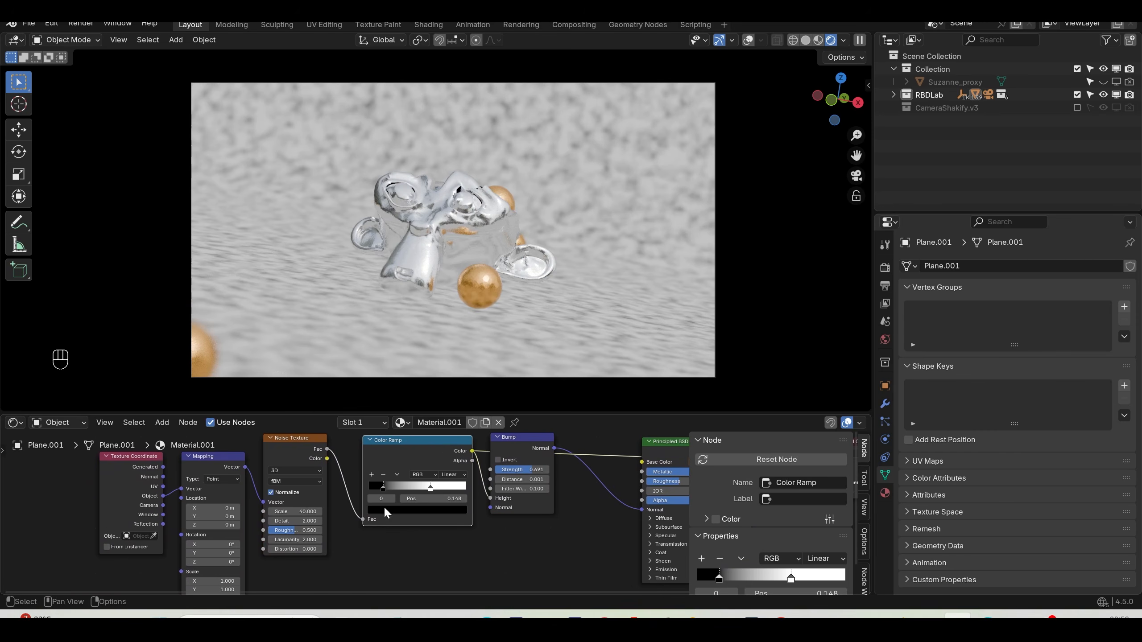
- Use the floor plane as the Texture Coordinate node's object and apply the plane's scale
{"action": "left_click", "coordinate": [335, 358]}
{"action": "key", "text": "ctrl+a"}
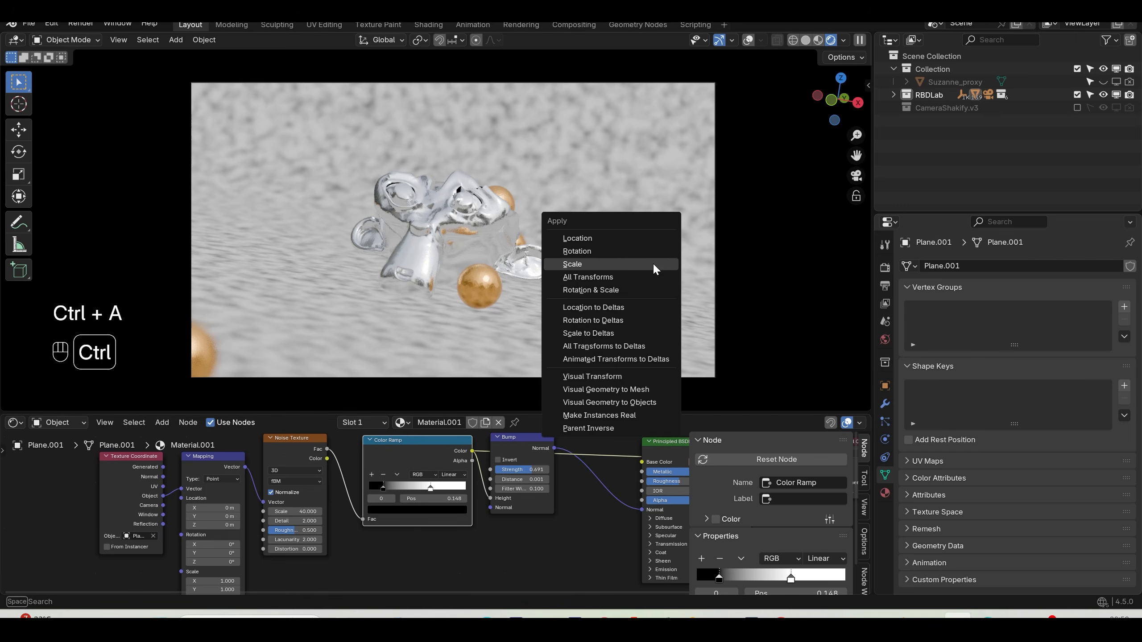
{"action": "left_click", "coordinate": [653, 263]}
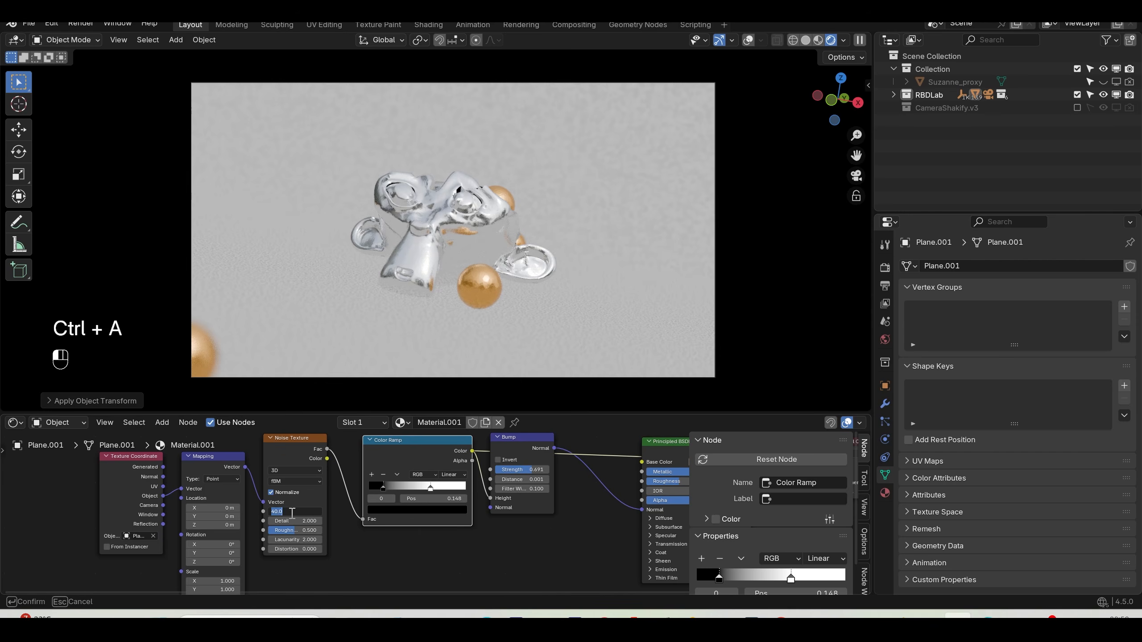
- Try a Noise Texture Scale of 2 in the floor material
{"action": "key", "text": "Return"}
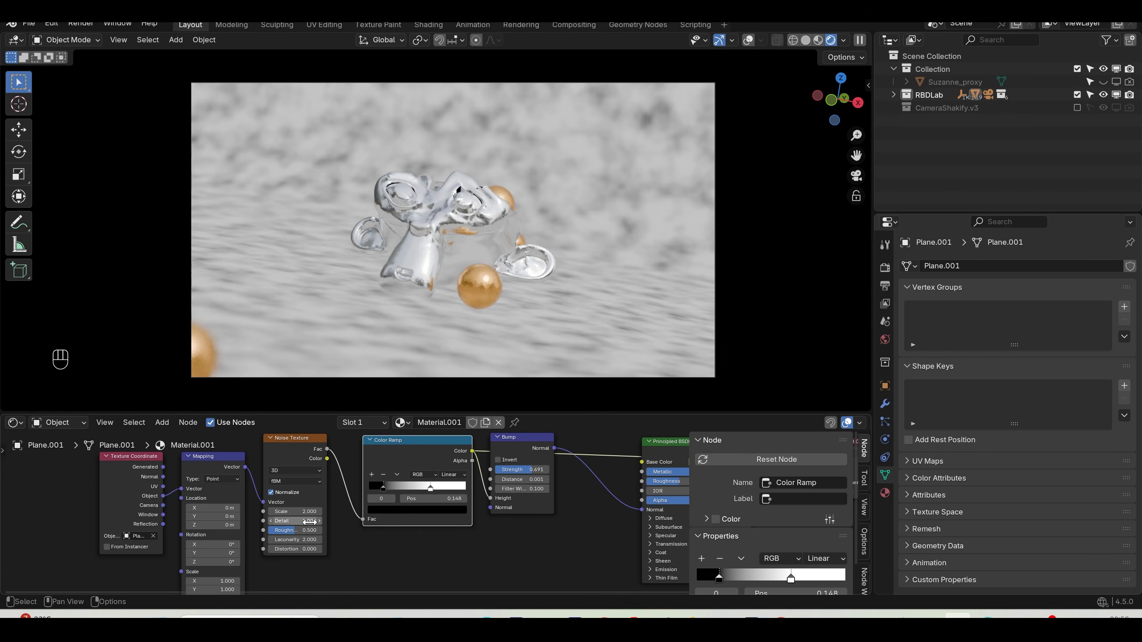
{"action": "key", "text": "ctrl+z"}
- Copy the Texture Coordinate, Mapping, Voronoi Texture, Color Ramp and Bump nodes from the golden sphere's metal.001 material
{"action": "left_click", "coordinate": [487, 288]}
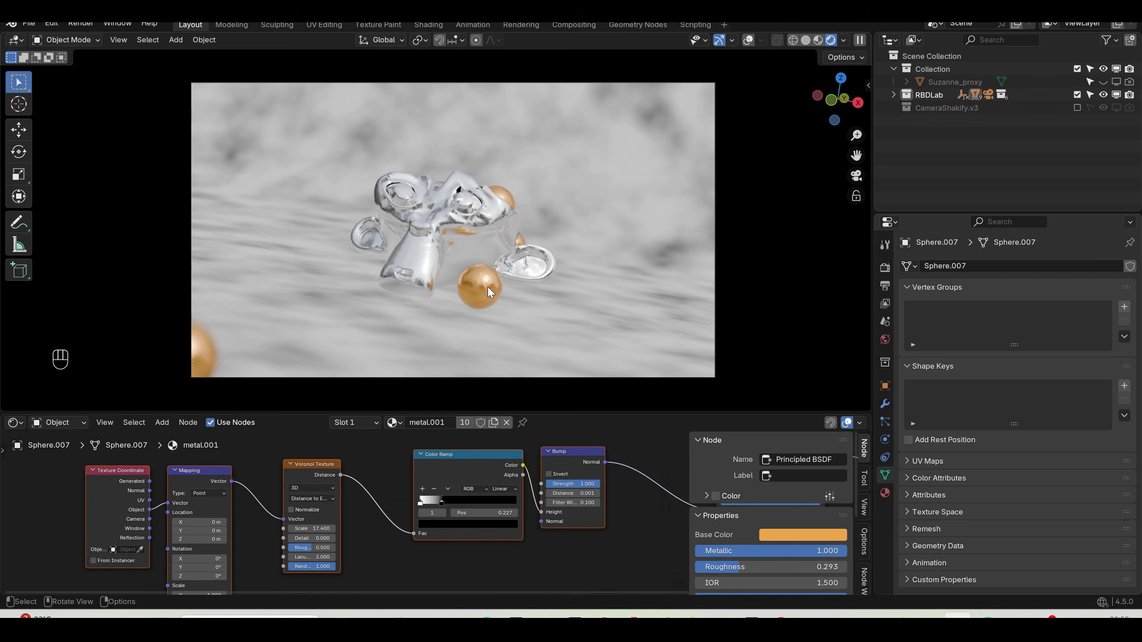
{"action": "key", "text": "Home"}
{"action": "left_click_drag", "start_coordinate": [176, 458], "coordinate": [552, 588]}
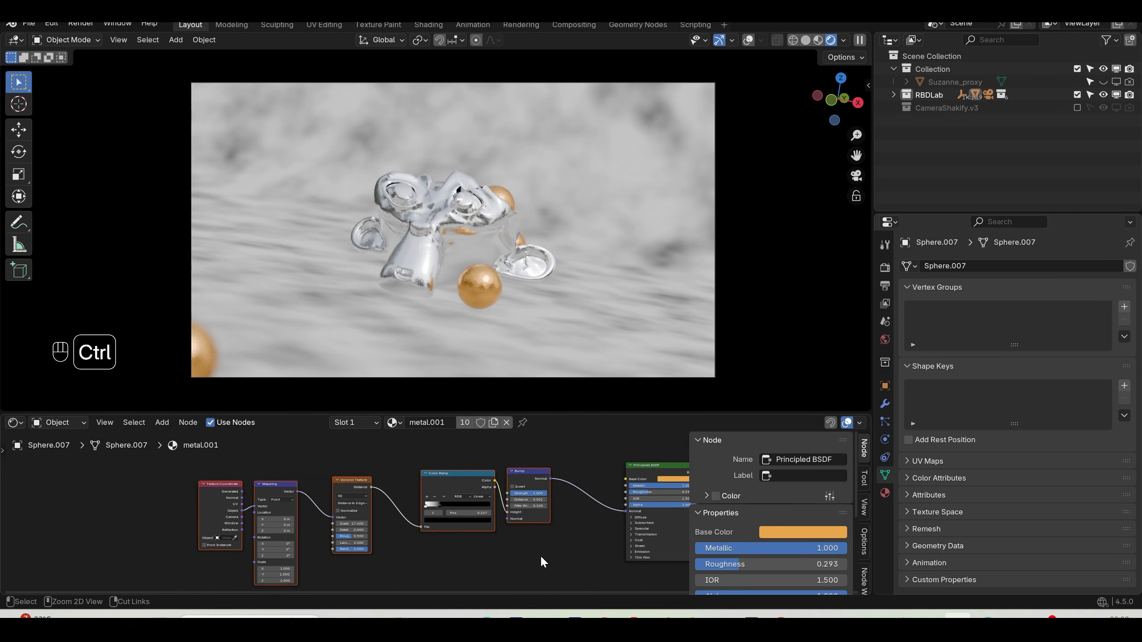
- Delete the floor plane's noise and bump nodes in Material.001 and paste the copied Voronoi node chain in their place
{"action": "left_click", "coordinate": [421, 338]}
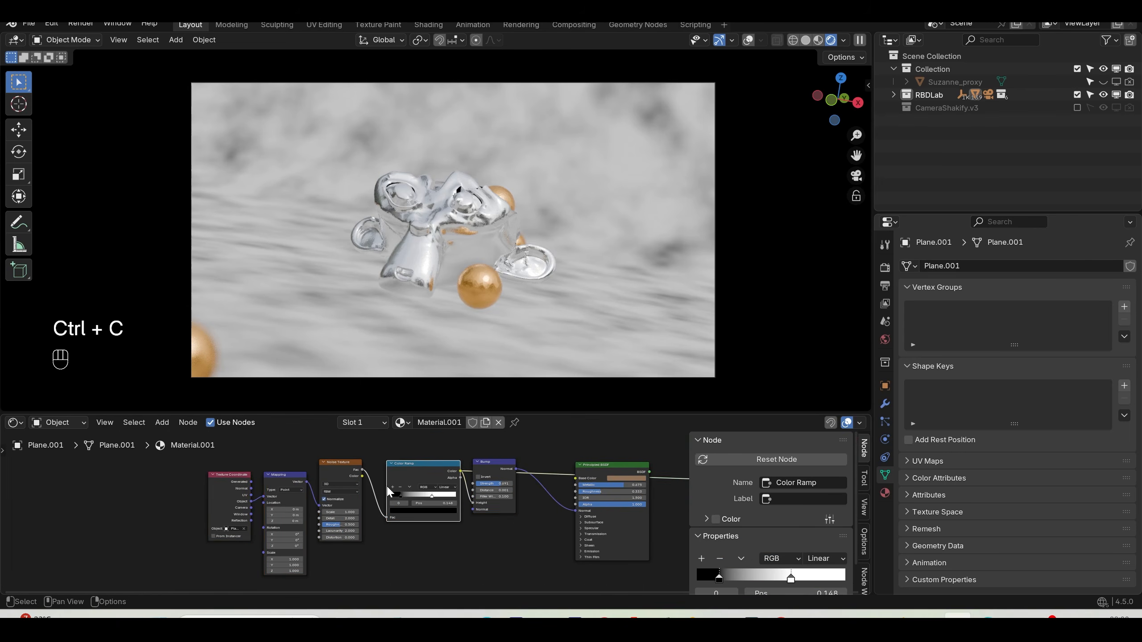
{"action": "left_click_drag", "start_coordinate": [253, 485], "coordinate": [519, 583]}
{"action": "key", "text": "Delete"}
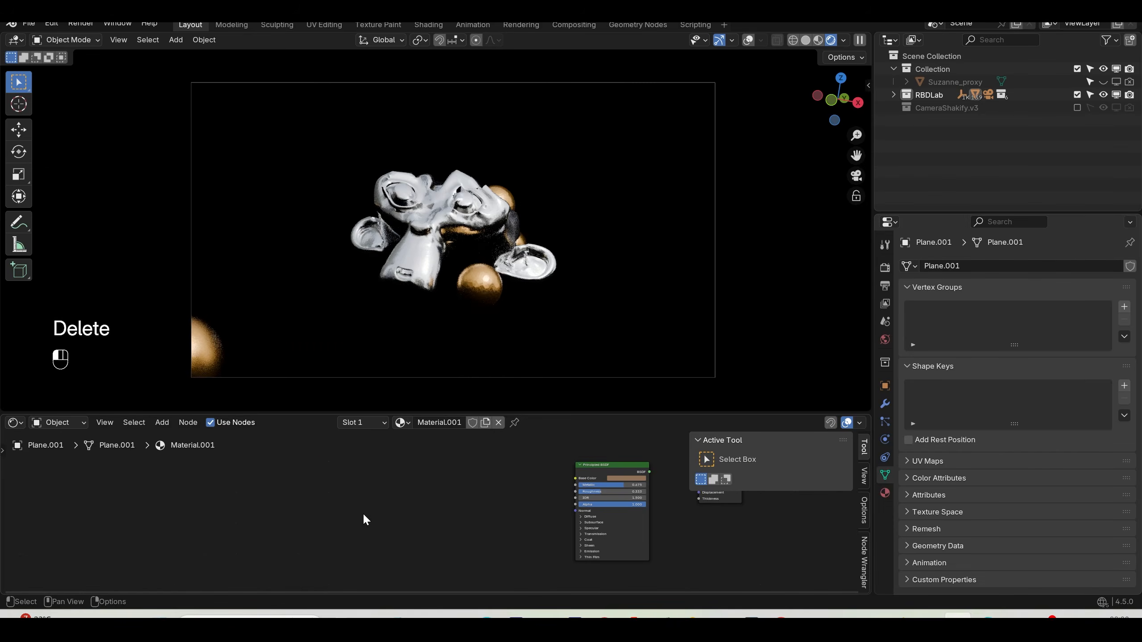
{"action": "key", "text": "ctrl+v"}
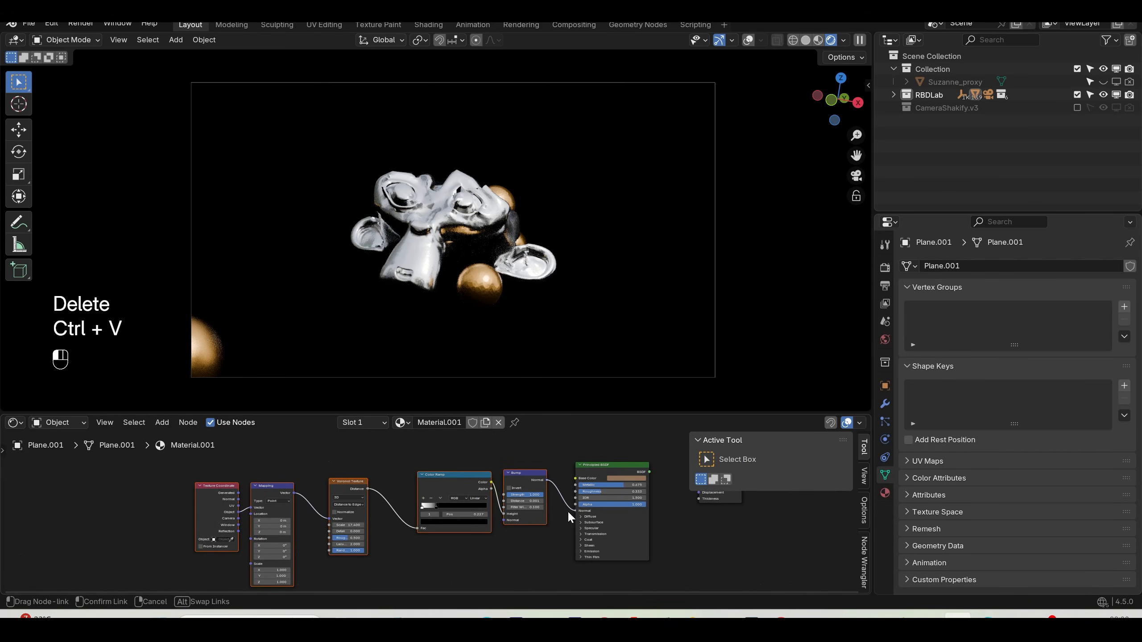
- Connect the Bump node's Normal to the Principled BSDF's Normal, and the BSDF output to the Material Output's Surface
{"action": "left_click_drag", "start_coordinate": [573, 512], "coordinate": [576, 511]}
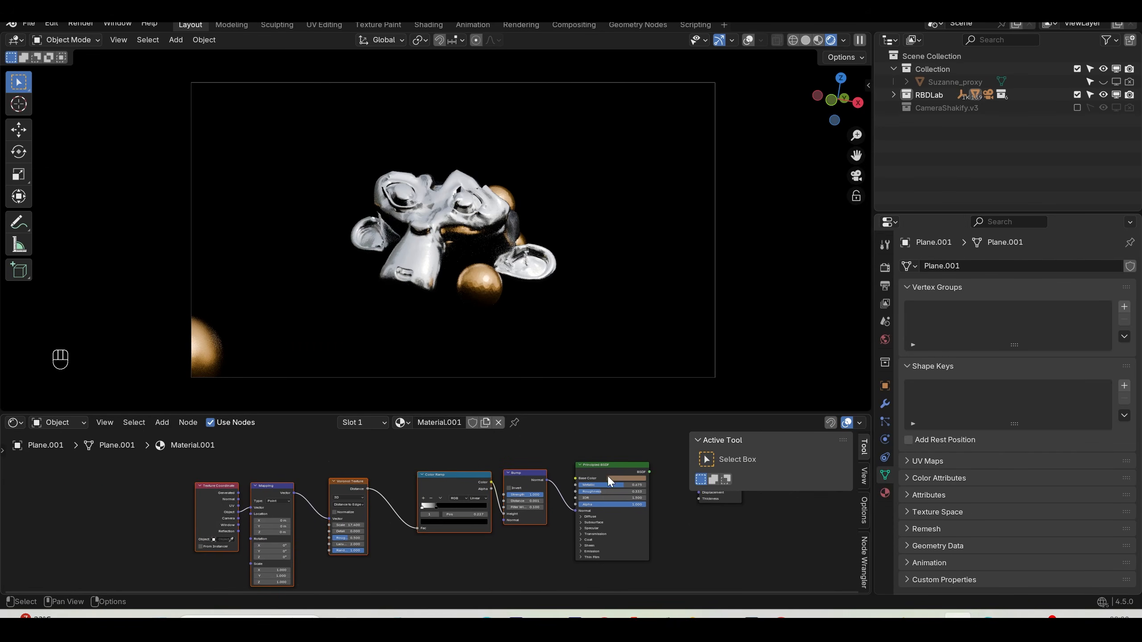
{"action": "middle_click_drag", "start_coordinate": [609, 478], "coordinate": [492, 483]}
{"action": "left_click_drag", "start_coordinate": [554, 479], "coordinate": [553, 480]}
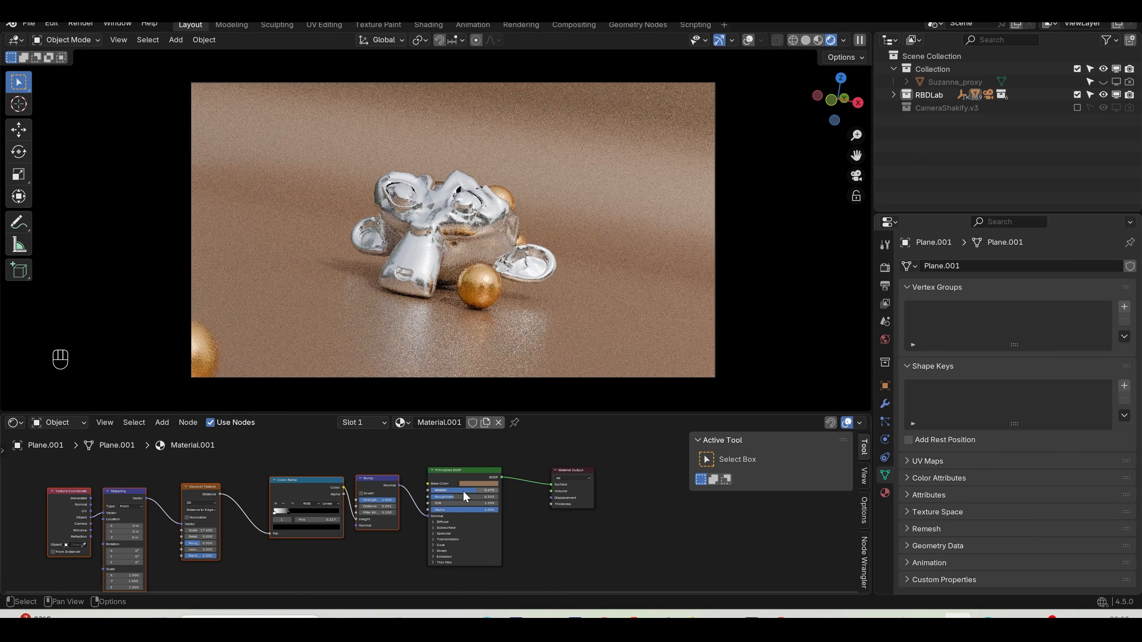
- Preview the floor's Color Ramp output and pick the floor plane as the Texture Coordinate node's object
{"action": "key", "text": "Home"}
{"action": "left_click", "coordinate": [408, 461], "text": "ctrl+shift"}
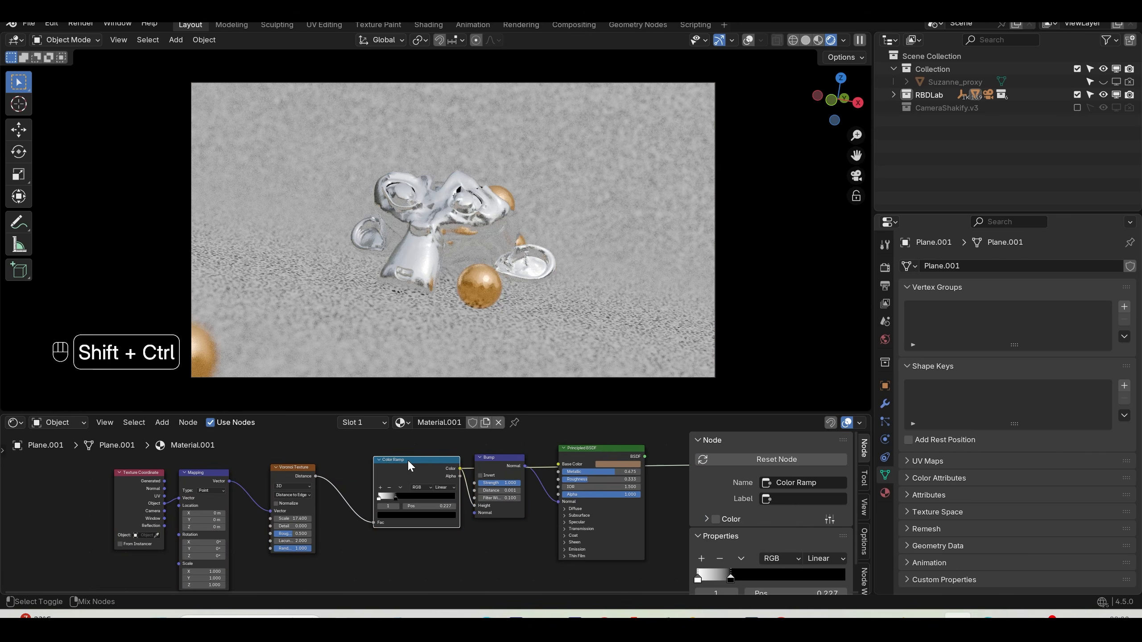
{"action": "middle_click_drag", "start_coordinate": [171, 548], "coordinate": [254, 540]}
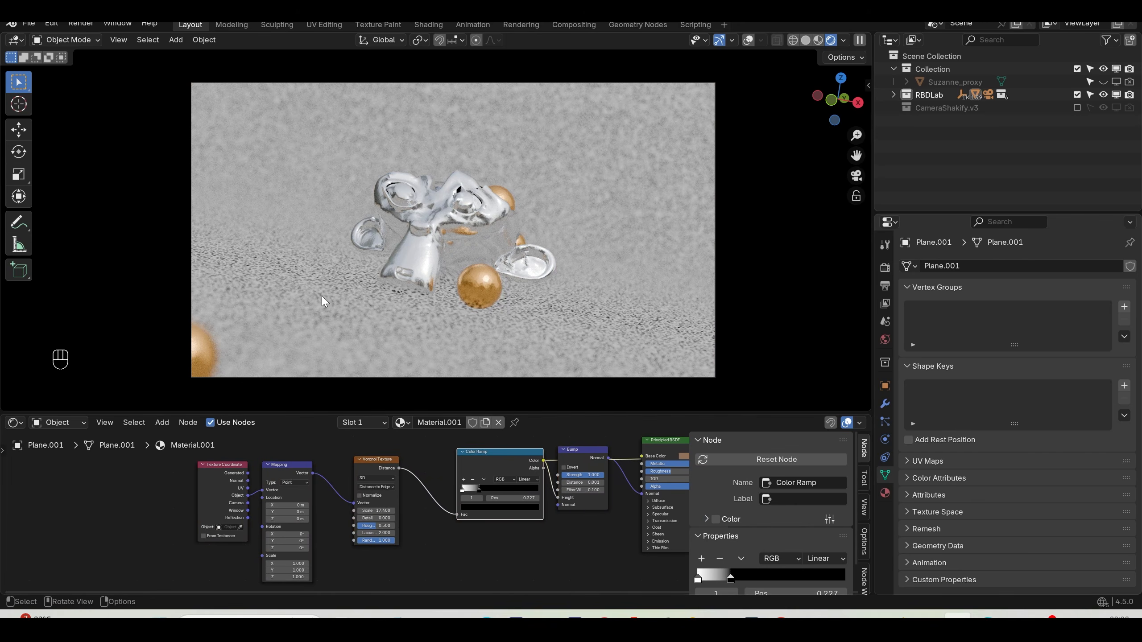
{"action": "left_click", "coordinate": [240, 528]}
{"action": "left_click", "coordinate": [299, 283]}
- Set the floor's Voronoi Texture Scale to 4.2 and switch the preview back to the Principled BSDF
{"action": "scroll", "coordinate": [271, 503], "scroll_direction": "up", "scroll_amount": 2}
{"action": "middle_click_drag", "start_coordinate": [282, 566], "coordinate": [289, 548]}
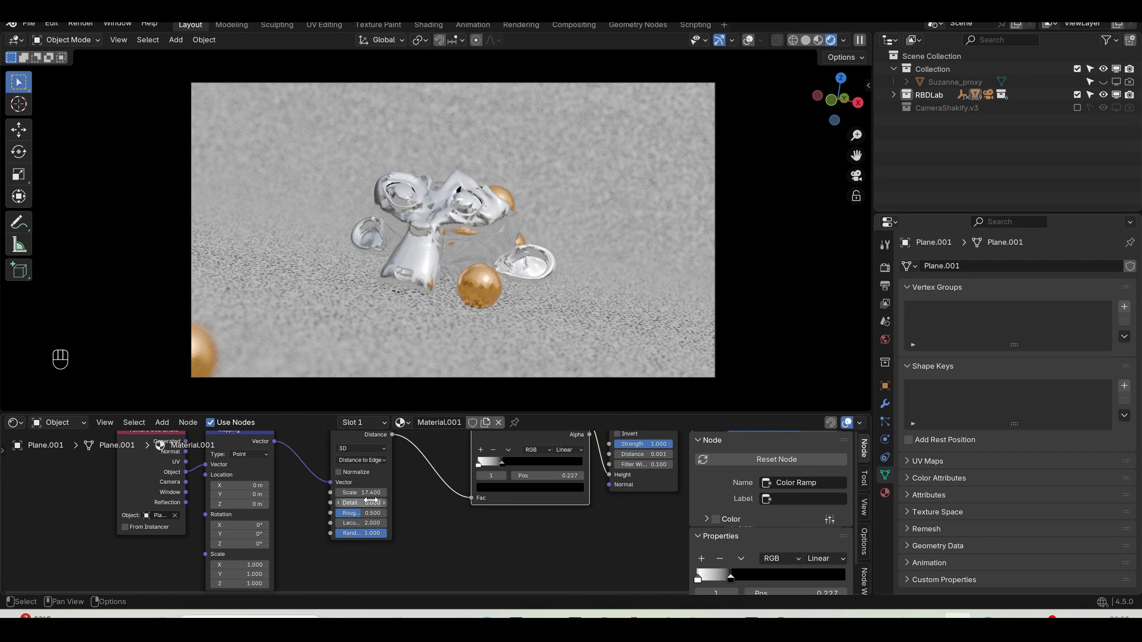
{"action": "mouse_move", "coordinate": [361, 493]}
{"action": "left_mouse_down"}
{"action": "mouse_move", "coordinate": [337, 492]}
{"action": "mouse_move", "coordinate": [376, 493]}
{"action": "mouse_move", "coordinate": [347, 492]}
{"action": "mouse_move", "coordinate": [360, 493]}
{"action": "left_mouse_up"}
{"action": "middle_click_drag", "start_coordinate": [464, 510], "coordinate": [359, 548]}
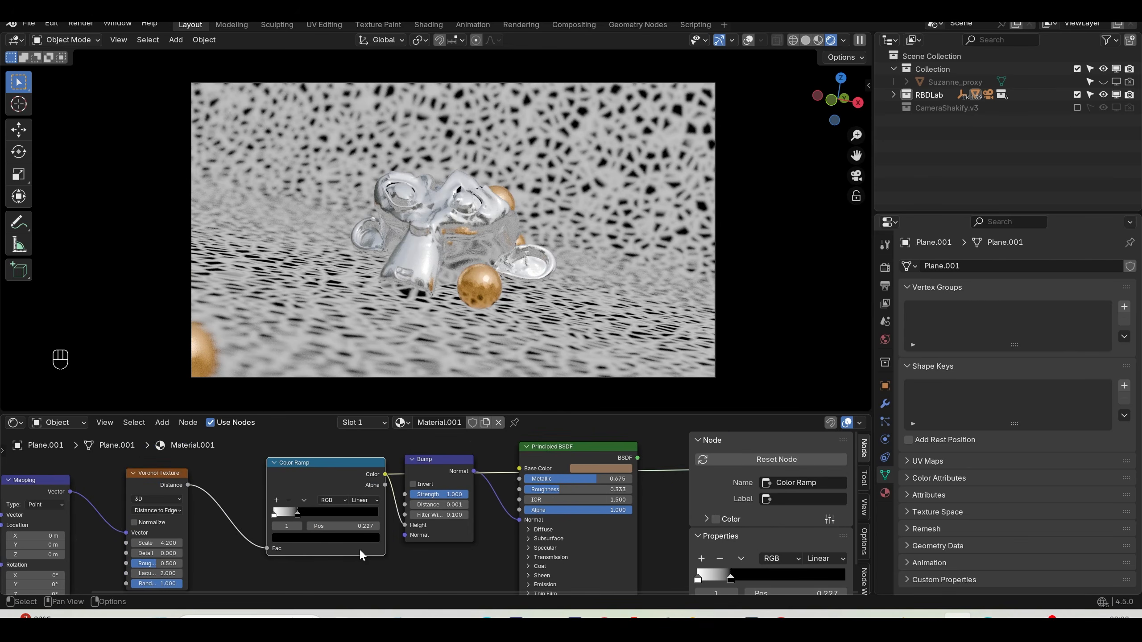
{"action": "left_click", "coordinate": [452, 462], "text": "ctrl+shift"}
{"action": "left_click", "coordinate": [548, 456], "text": "ctrl+shift"}
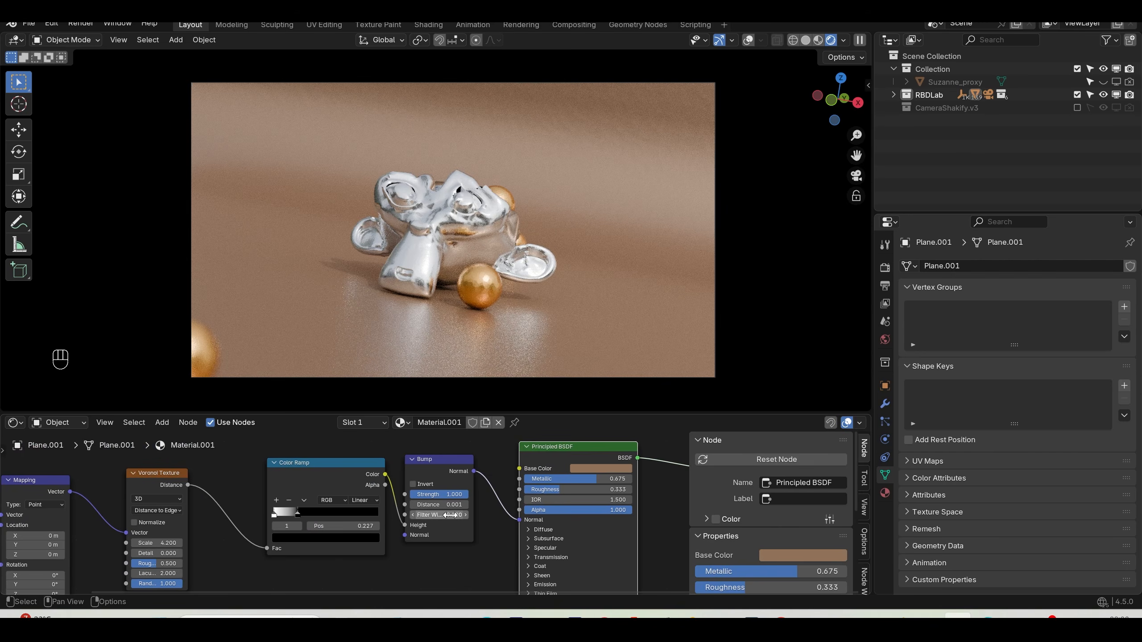
- Lower the floor's Roughness to about 0.037 and connect the Color Ramp's Color output to the Principled BSDF's Roughness
{"action": "scroll", "coordinate": [507, 507], "scroll_direction": "up", "scroll_amount": 2}
{"action": "left_click_drag", "start_coordinate": [521, 493], "coordinate": [480, 492]}
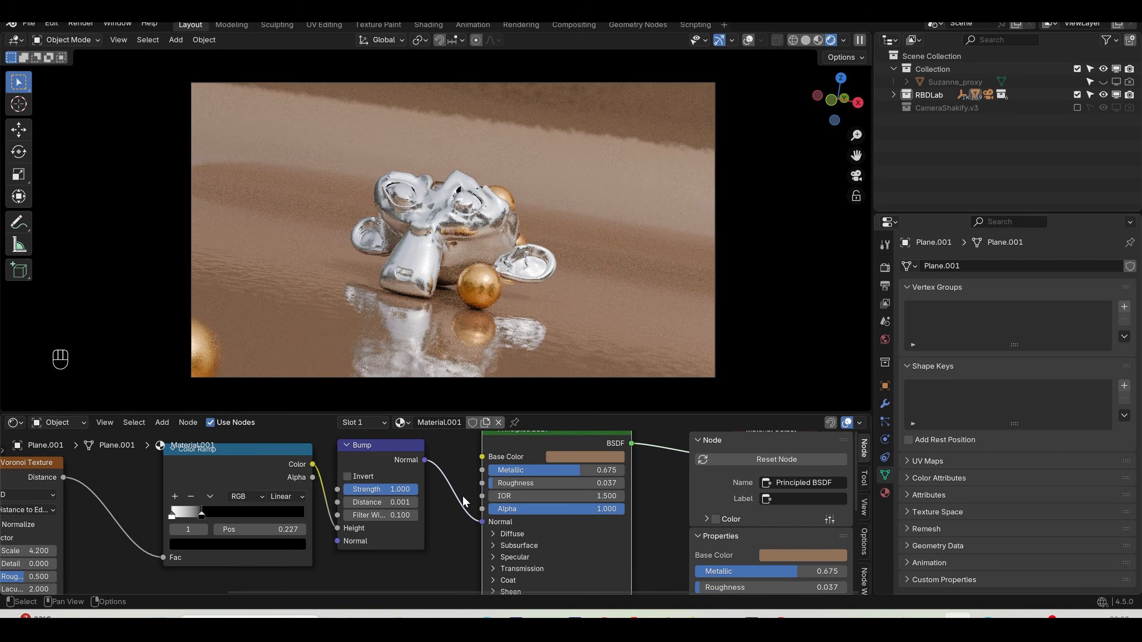
{"action": "left_click_drag", "start_coordinate": [425, 460], "coordinate": [478, 484]}
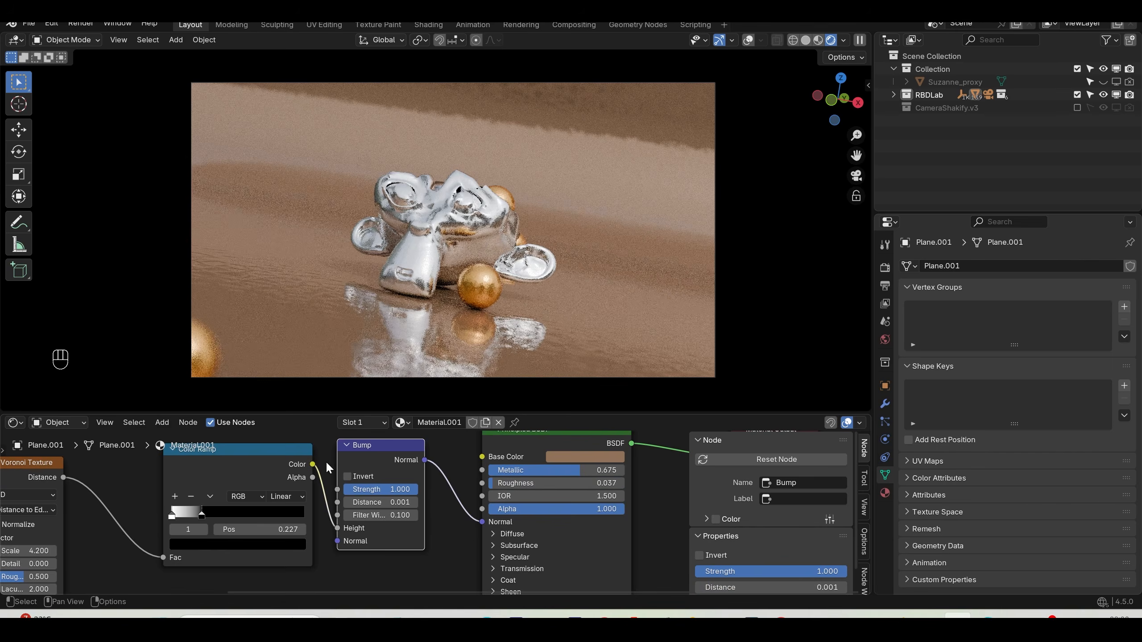
{"action": "left_click_drag", "start_coordinate": [312, 464], "coordinate": [470, 485]}
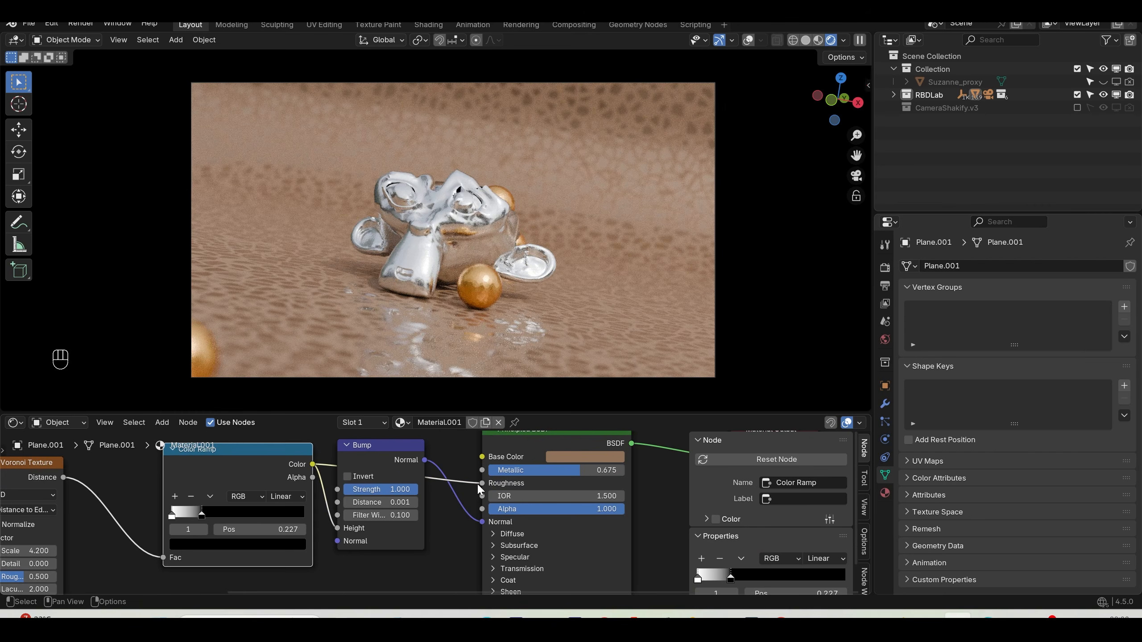
- Move the Color Ramp's black stop to position 0.202 and set the Voronoi Texture's Scale to -0.8
{"action": "mouse_move", "coordinate": [202, 516]}
{"action": "left_mouse_down"}
{"action": "mouse_move", "coordinate": [242, 517]}
{"action": "mouse_move", "coordinate": [193, 516]}
{"action": "left_mouse_up"}
{"action": "left_click_drag", "start_coordinate": [193, 514], "coordinate": [196, 514]}
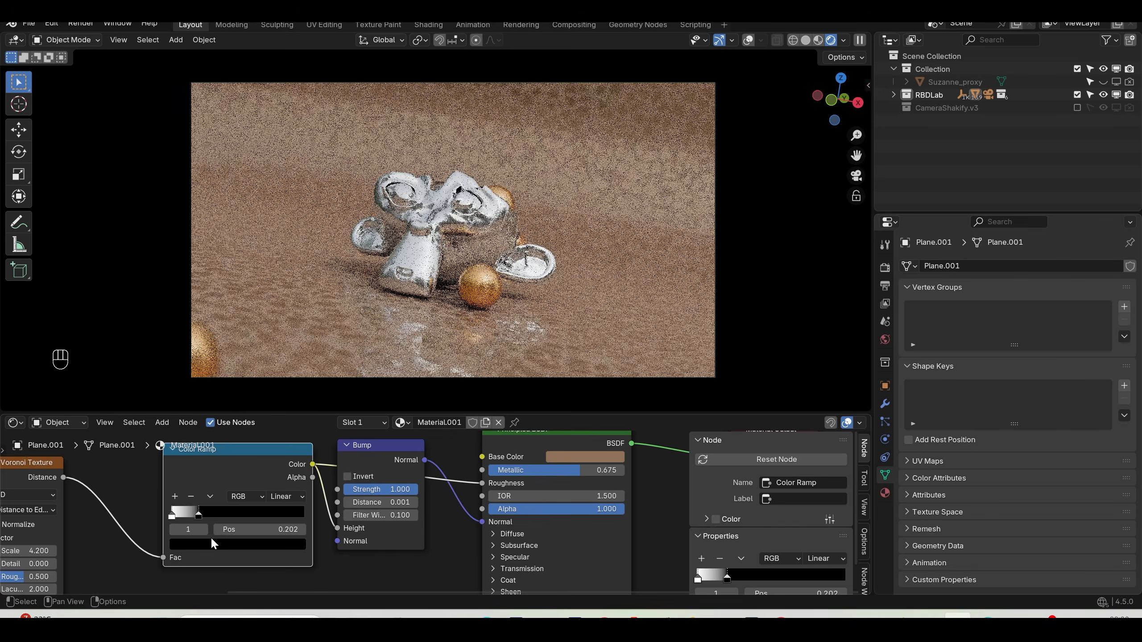
{"action": "middle_click_drag", "start_coordinate": [213, 539], "coordinate": [441, 518]}
{"action": "mouse_move", "coordinate": [269, 532]}
{"action": "left_mouse_down"}
{"action": "mouse_move", "coordinate": [299, 531]}
{"action": "mouse_move", "coordinate": [246, 532]}
{"action": "left_mouse_up"}
- Change the floor's Principled BSDF Base Color to a muted blue-violet
{"action": "middle_click_drag", "start_coordinate": [495, 504], "coordinate": [253, 529]}
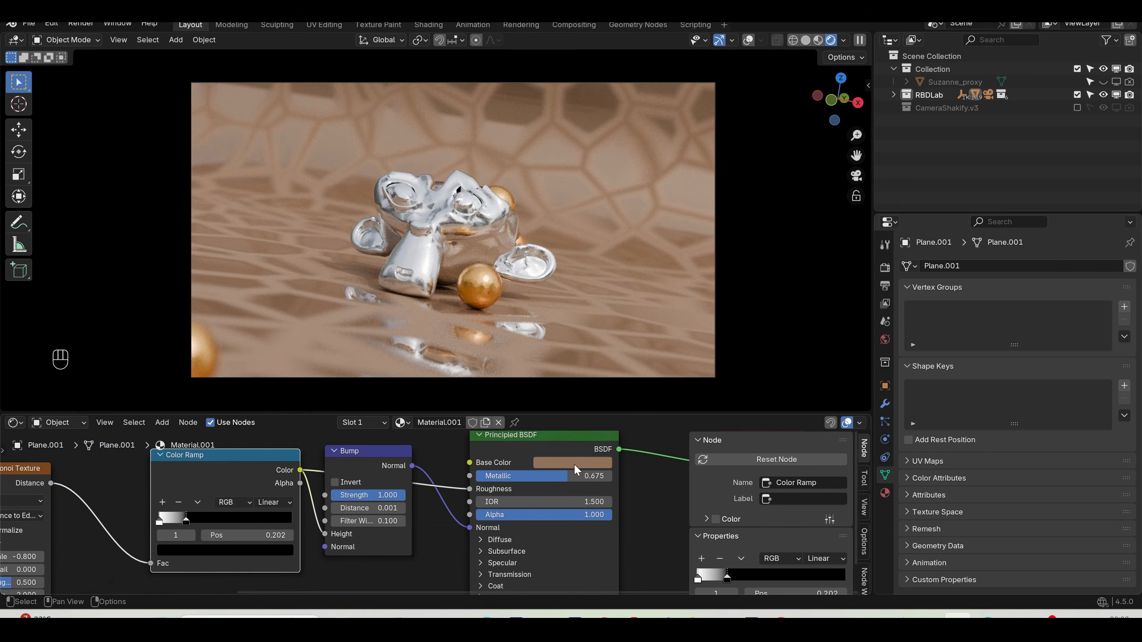
{"action": "left_click", "coordinate": [573, 463]}
{"action": "mouse_move", "coordinate": [647, 315]}
{"action": "left_mouse_down"}
{"action": "mouse_move", "coordinate": [646, 335]}
{"action": "mouse_move", "coordinate": [646, 314]}
{"action": "left_mouse_up"}
{"action": "mouse_move", "coordinate": [600, 311]}
{"action": "left_mouse_down"}
{"action": "mouse_move", "coordinate": [588, 329]}
{"action": "mouse_move", "coordinate": [600, 329]}
{"action": "mouse_move", "coordinate": [603, 302]}
{"action": "left_mouse_up"}
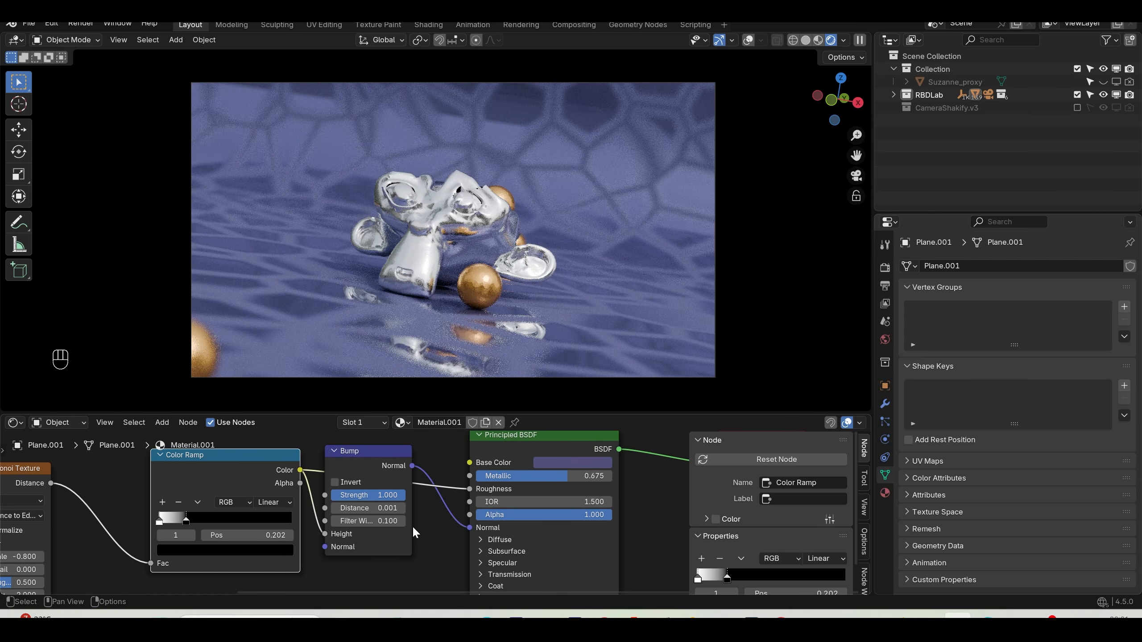
- Play the animation and replace the Shader Editor with a shorter Timeline area
{"action": "scroll", "coordinate": [432, 533], "scroll_direction": "down", "scroll_amount": 3}
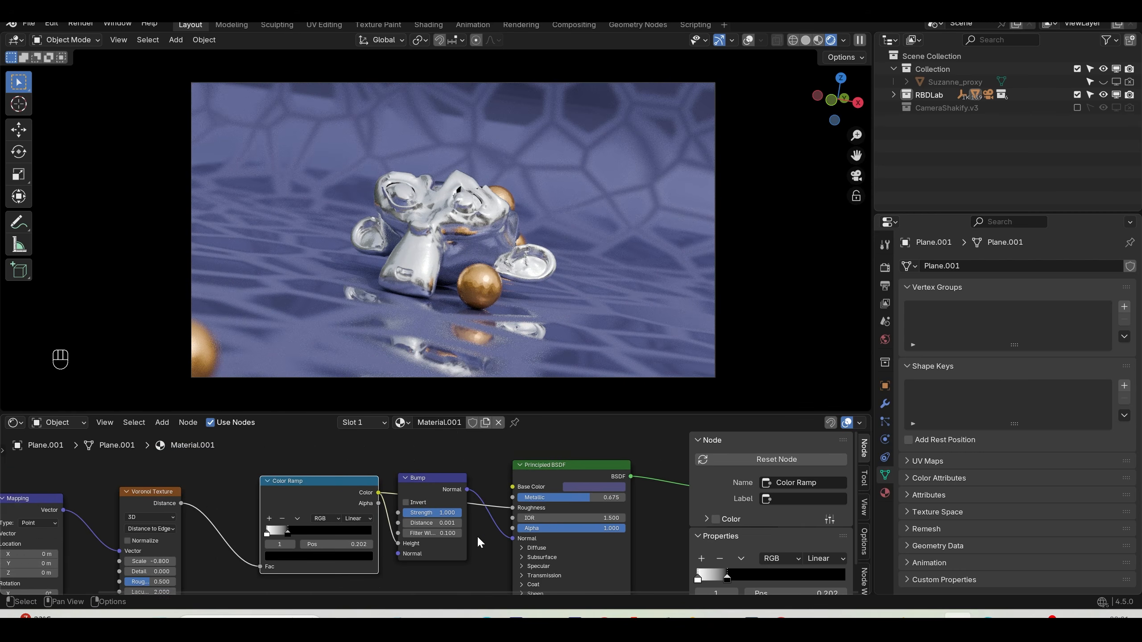
{"action": "key", "text": "space"}
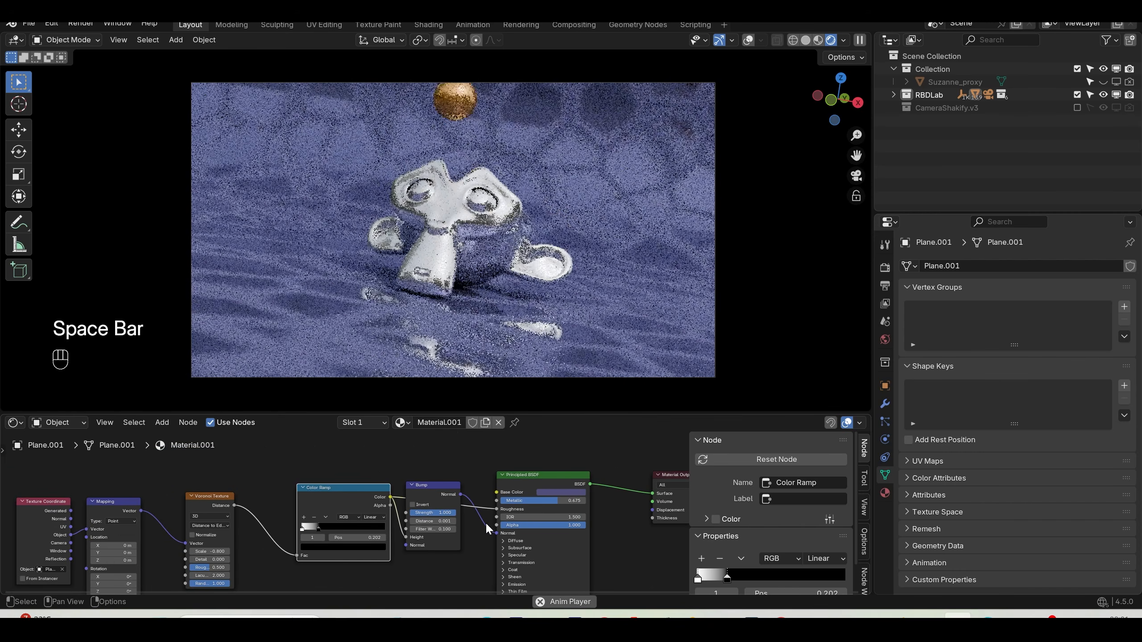
{"action": "left_click", "coordinate": [15, 422]}
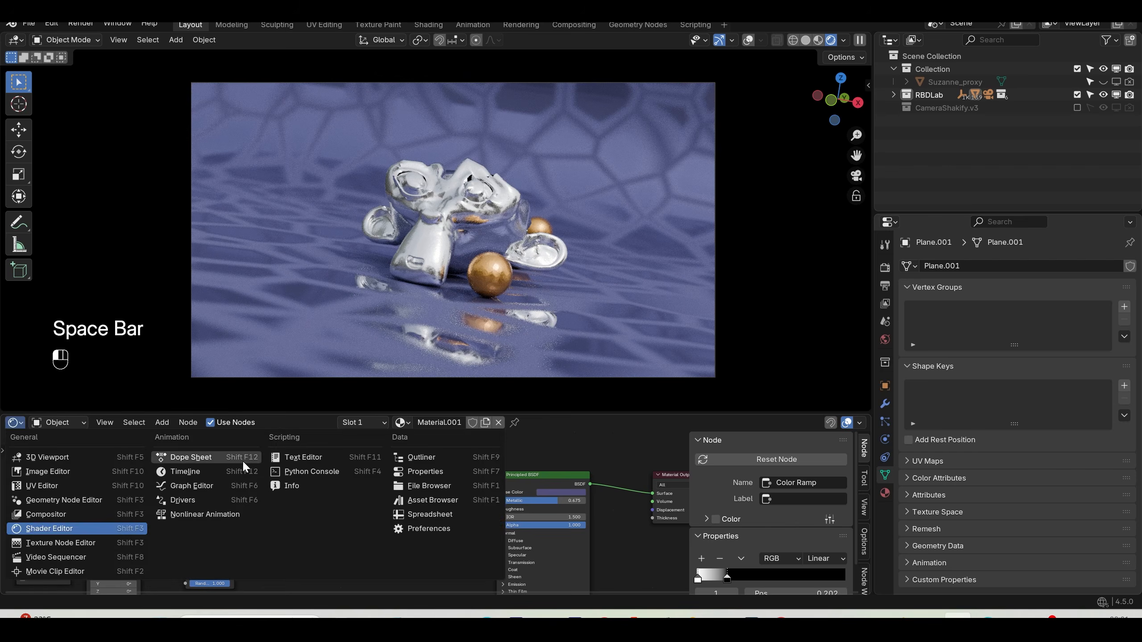
{"action": "left_click", "coordinate": [180, 473]}
{"action": "left_click_drag", "start_coordinate": [352, 415], "coordinate": [350, 460]}
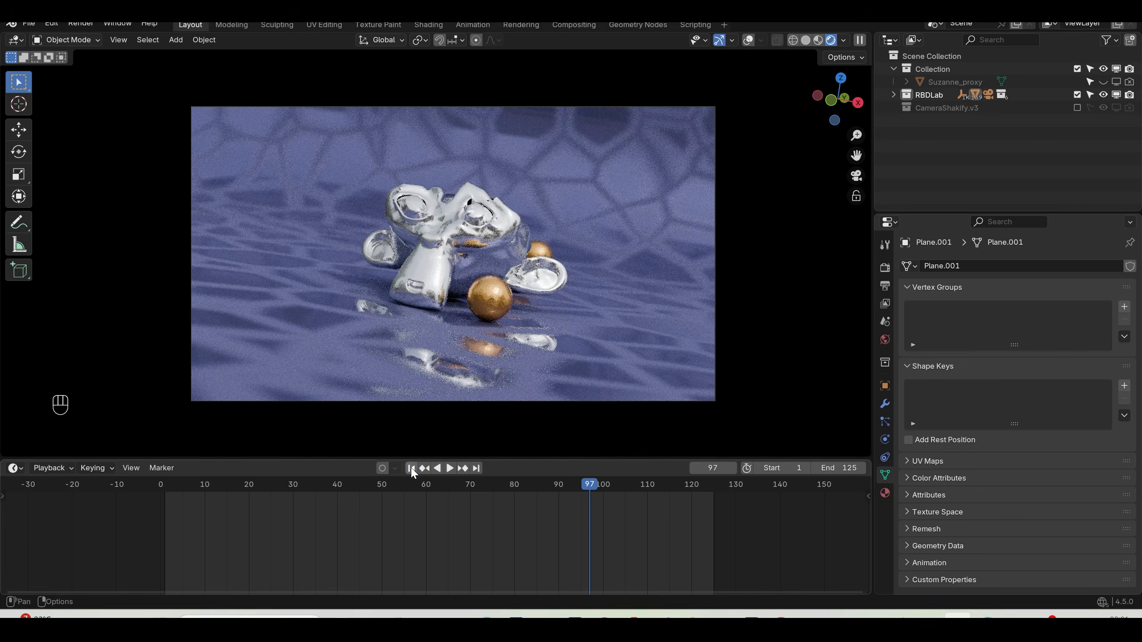
- Unhide the original Suzanne in Origs_Suzanne_proxy_Low and place a duplicate of it in Collection
{"action": "left_click", "coordinate": [893, 94]}
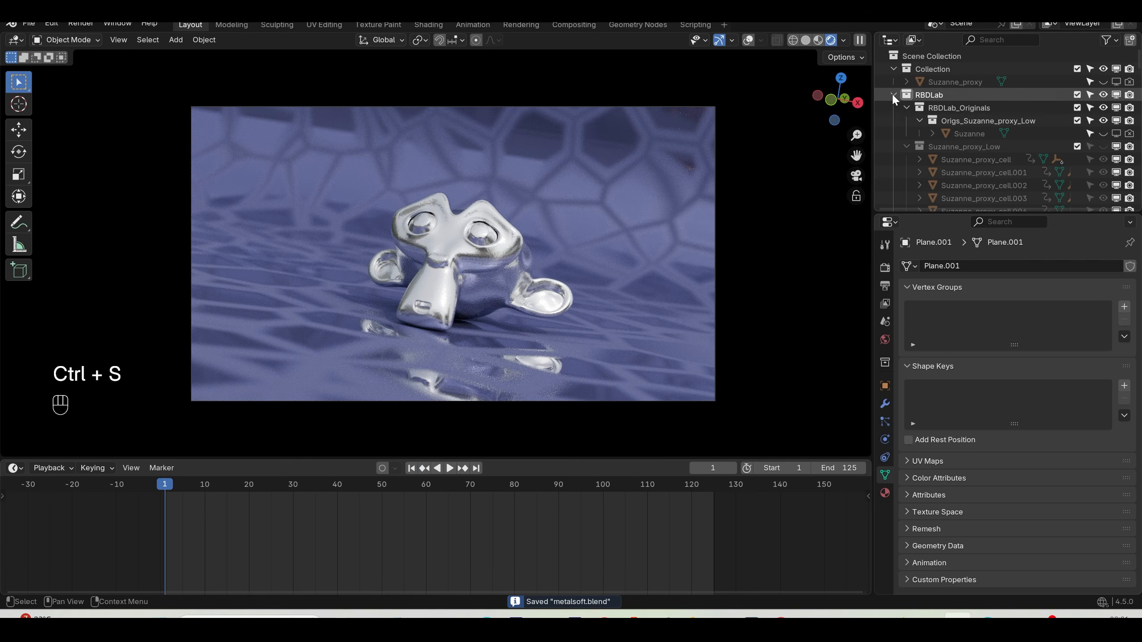
{"action": "left_click", "coordinate": [974, 133]}
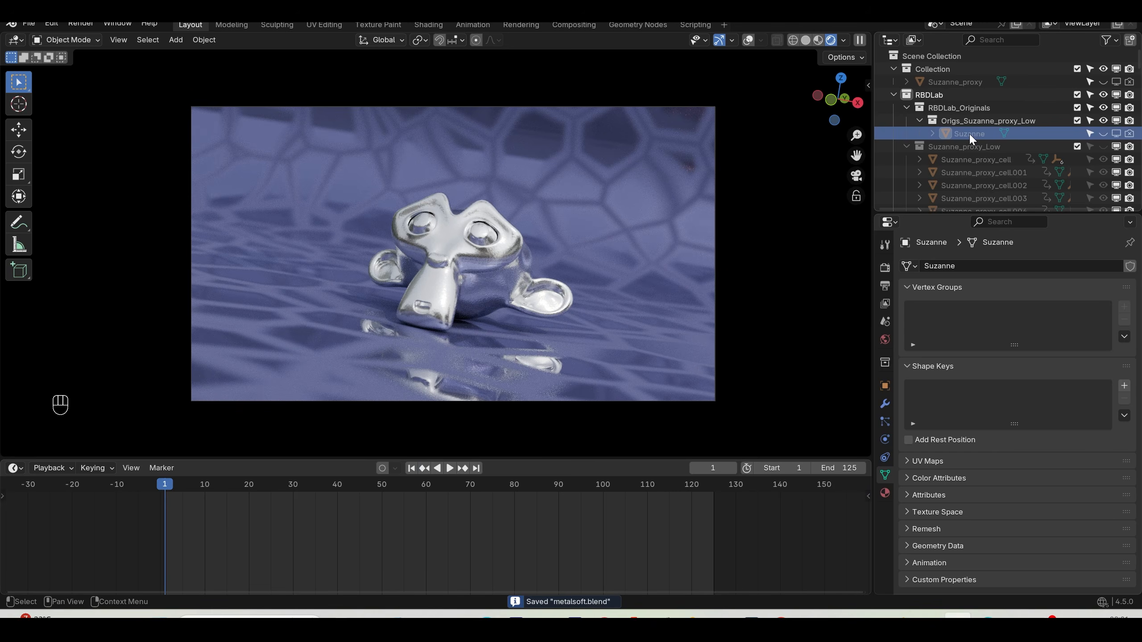
{"action": "key", "text": "shift+d"}
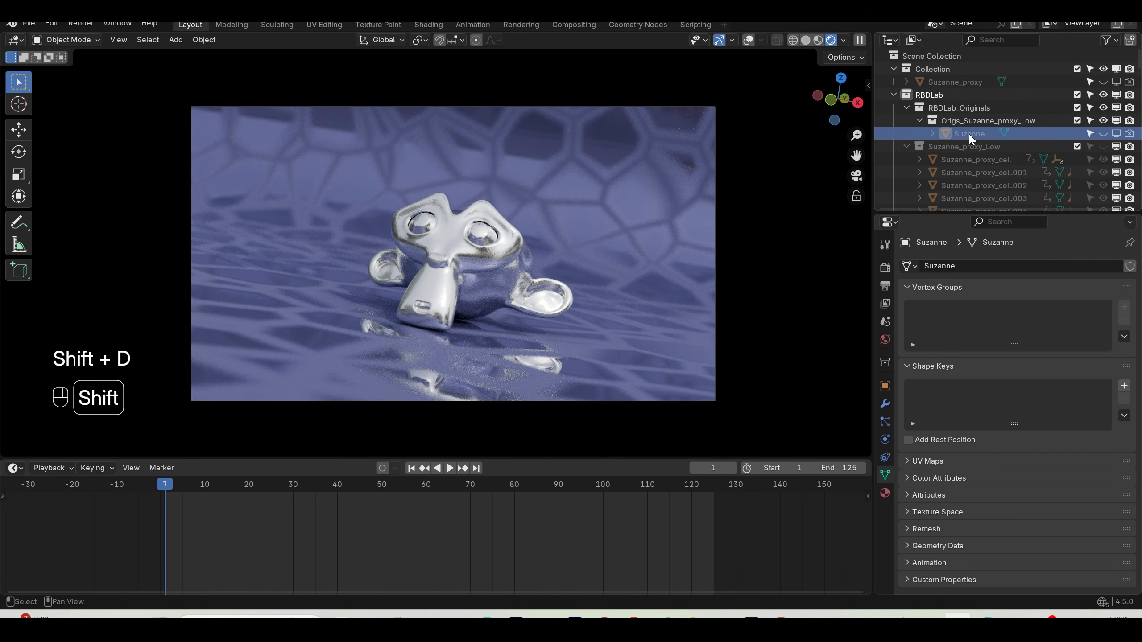
{"action": "left_click_drag", "start_coordinate": [1103, 133], "coordinate": [1129, 133]}
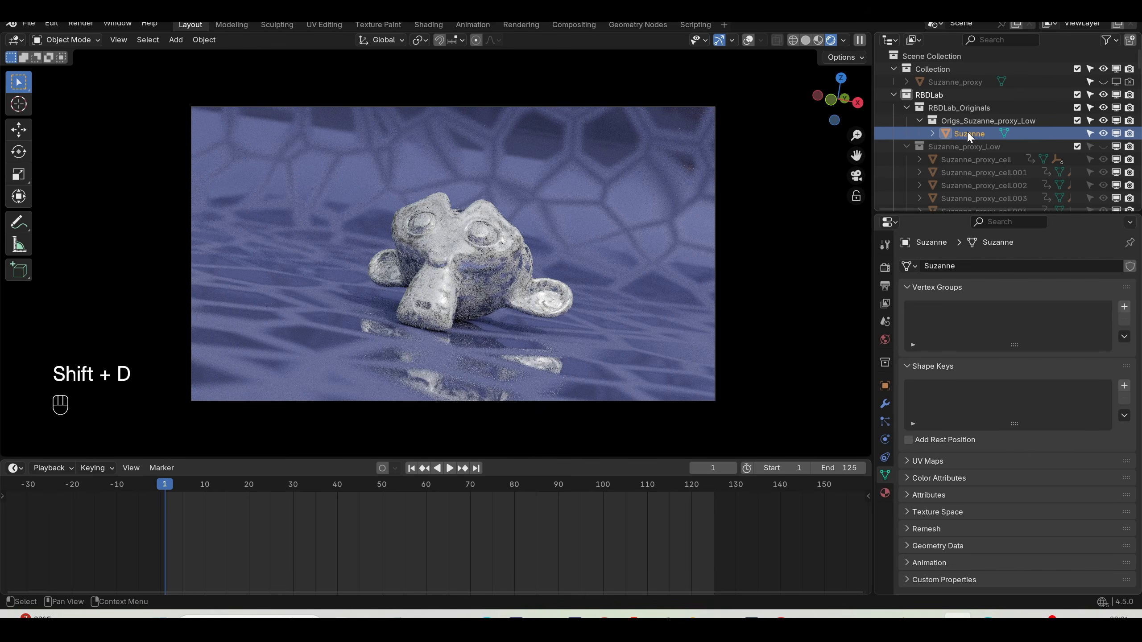
{"action": "key", "text": "shift+d"}
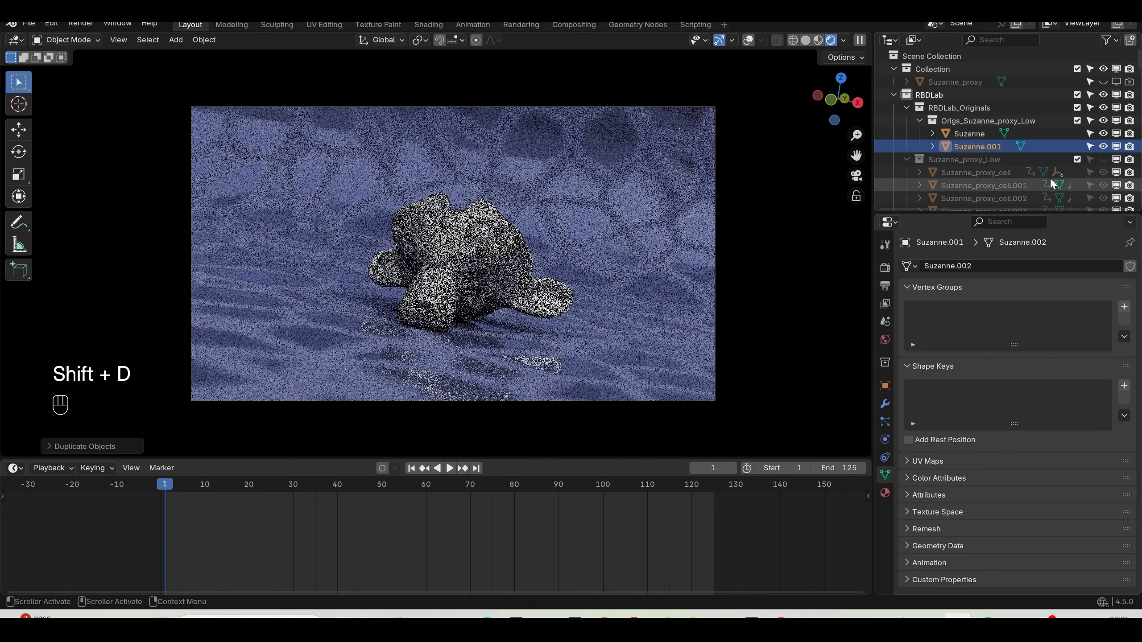
{"action": "left_click_drag", "start_coordinate": [964, 145], "coordinate": [958, 68]}
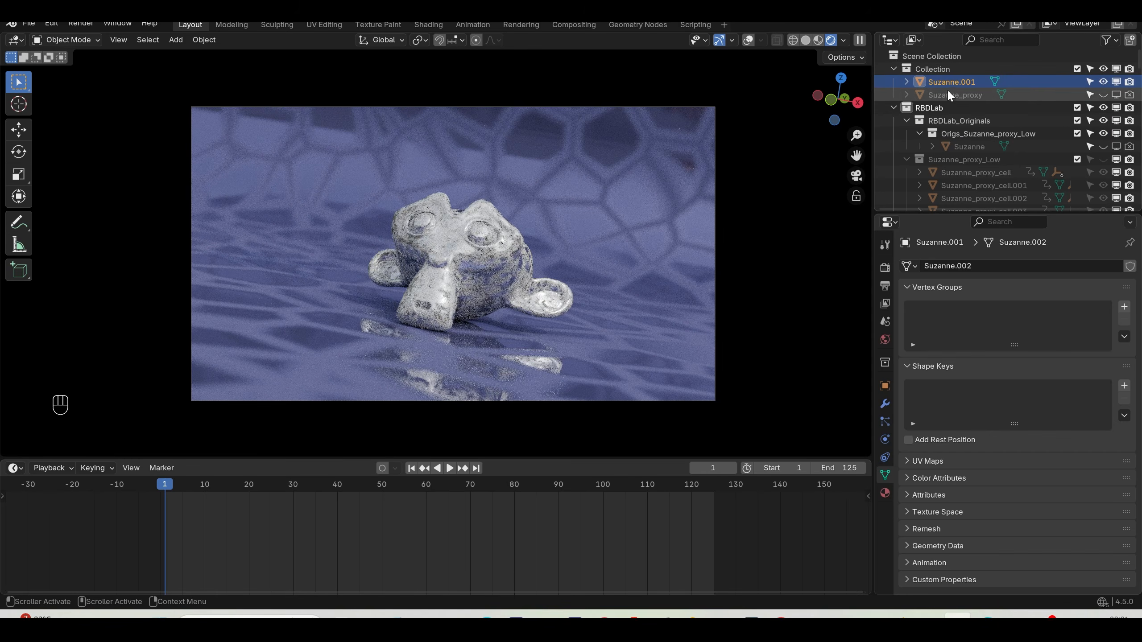
- Move the duplicate monkey head along negative X beside the metal head and rotate it about Z to face it
{"action": "key", "text": "g"}
{"action": "key", "text": "x"}
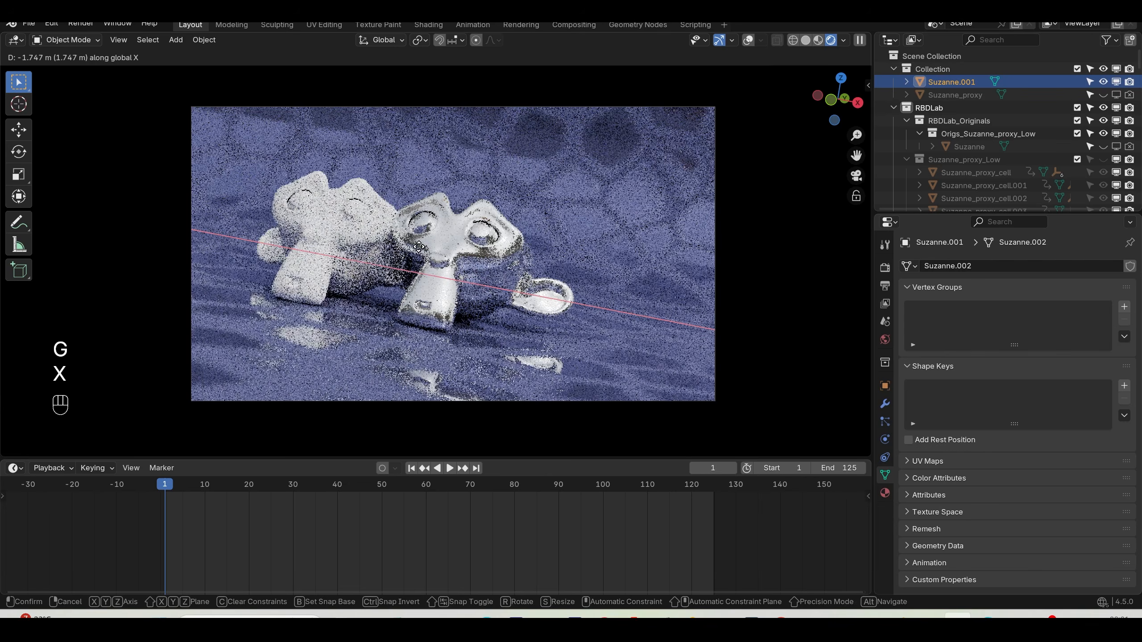
{"action": "left_click", "coordinate": [359, 245]}
{"action": "key", "text": "r"}
{"action": "key", "text": "z"}
{"action": "left_click", "coordinate": [353, 219]}
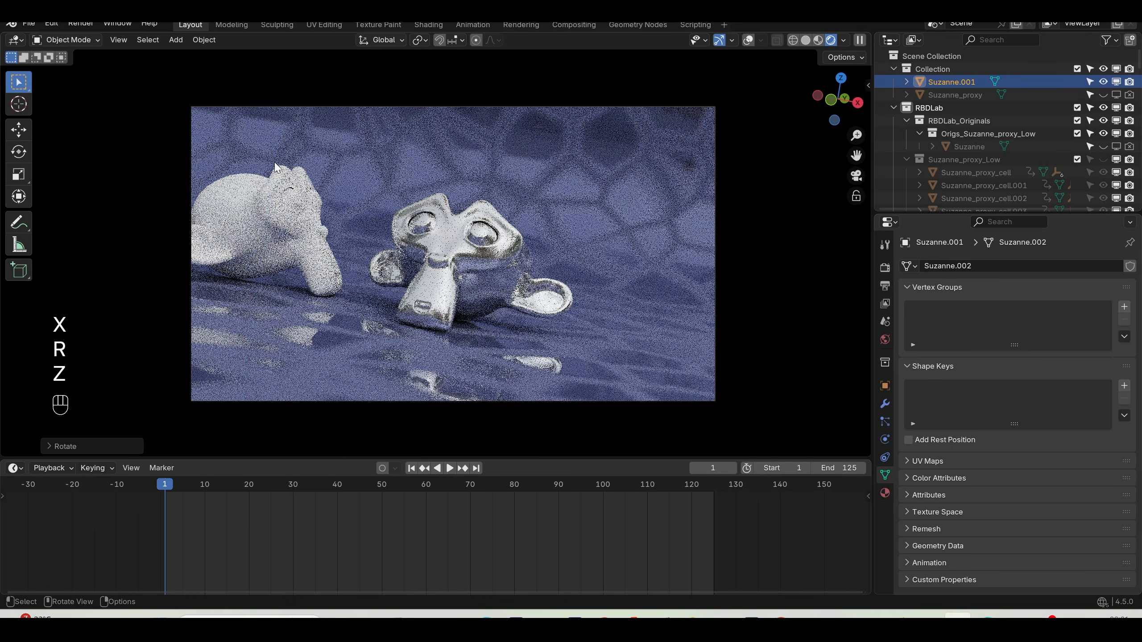
- Shift the duplicate monkey head farther along negative X and rotate it further about Z
{"action": "key", "text": "g"}
{"action": "key", "text": "x"}
{"action": "left_click", "coordinate": [324, 224]}
{"action": "key", "text": "r"}
{"action": "key", "text": "z"}
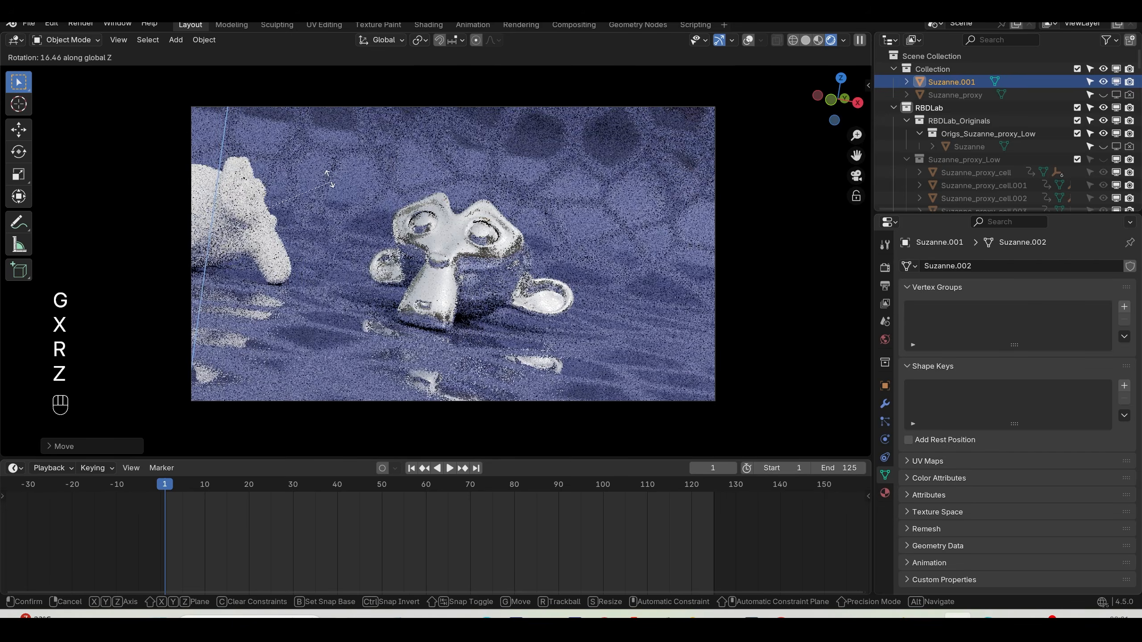
{"action": "left_click", "coordinate": [323, 162]}
- Move the duplicate monkey head about 4.7 m along Y and about 1.5 m along negative X, behind the central metal head
{"action": "key", "text": "g"}
{"action": "key", "text": "y"}
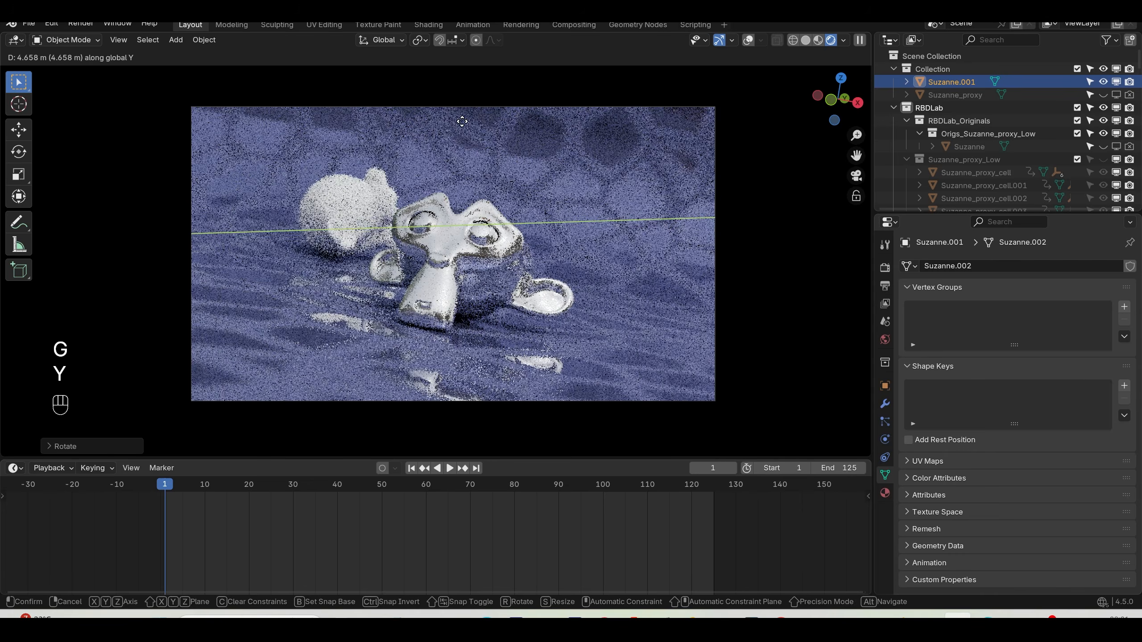
{"action": "left_click", "coordinate": [447, 199]}
{"action": "key", "text": "g"}
{"action": "key", "text": "x"}
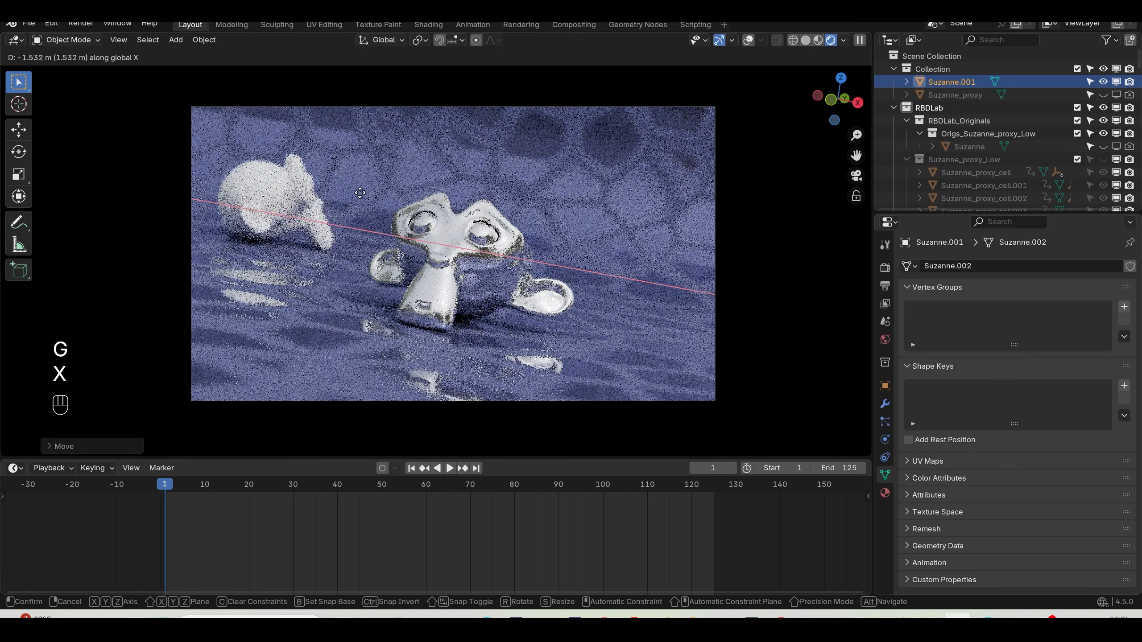
{"action": "left_click", "coordinate": [315, 237]}
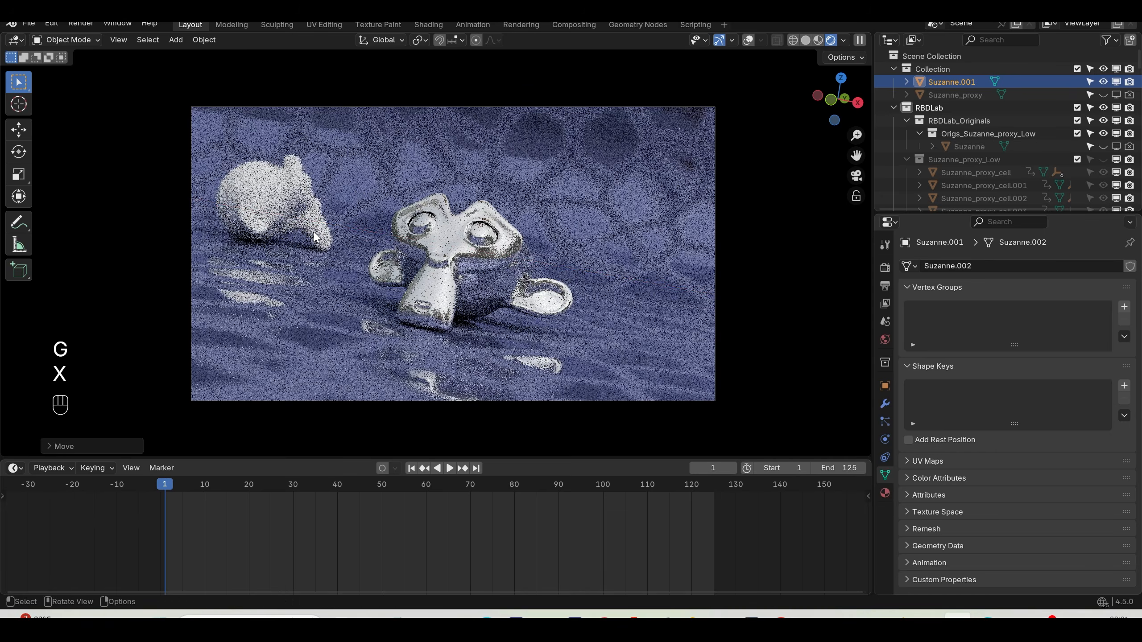
- Assign the existing metal material to the duplicate monkey head
{"action": "left_click", "coordinate": [890, 492]}
{"action": "left_click", "coordinate": [910, 320]}
{"action": "left_click", "coordinate": [816, 365]}
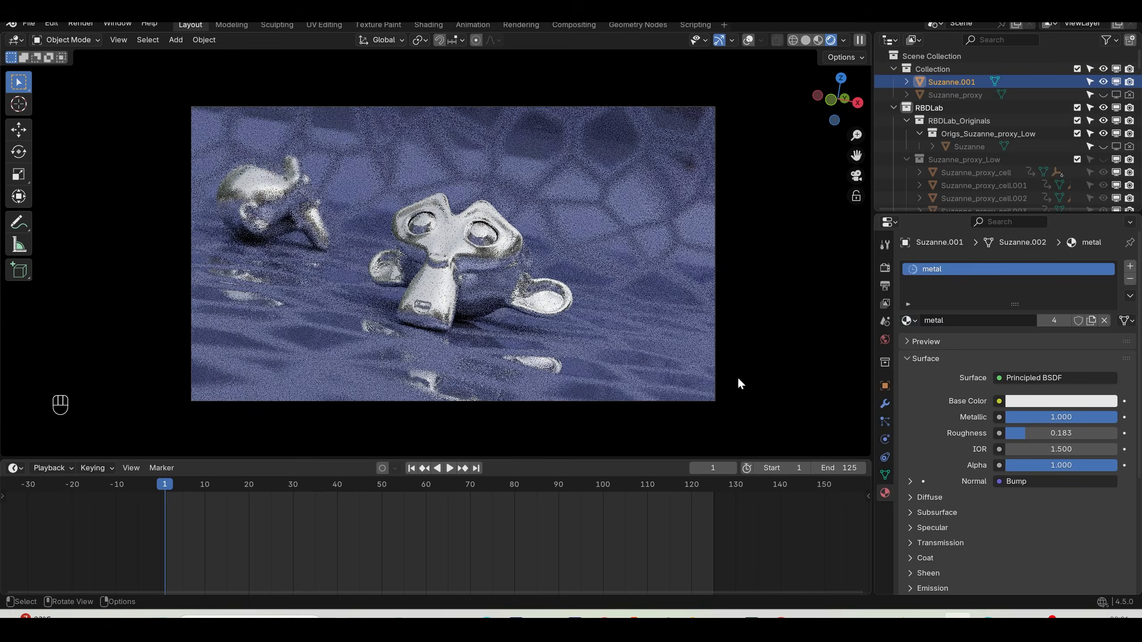
- Duplicate the background monkey head, move the copy about 6.3 m along X past the central head and rotate it about Z
{"action": "key", "text": "shift+d"}
{"action": "right_click", "coordinate": [322, 255]}
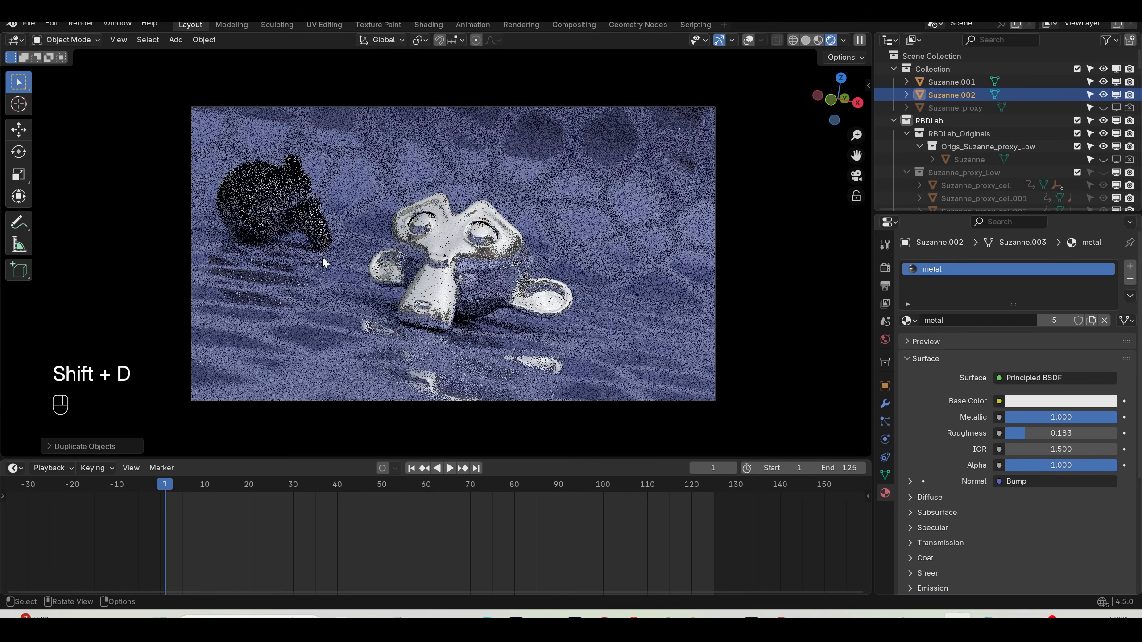
{"action": "key", "text": "g"}
{"action": "key", "text": "x"}
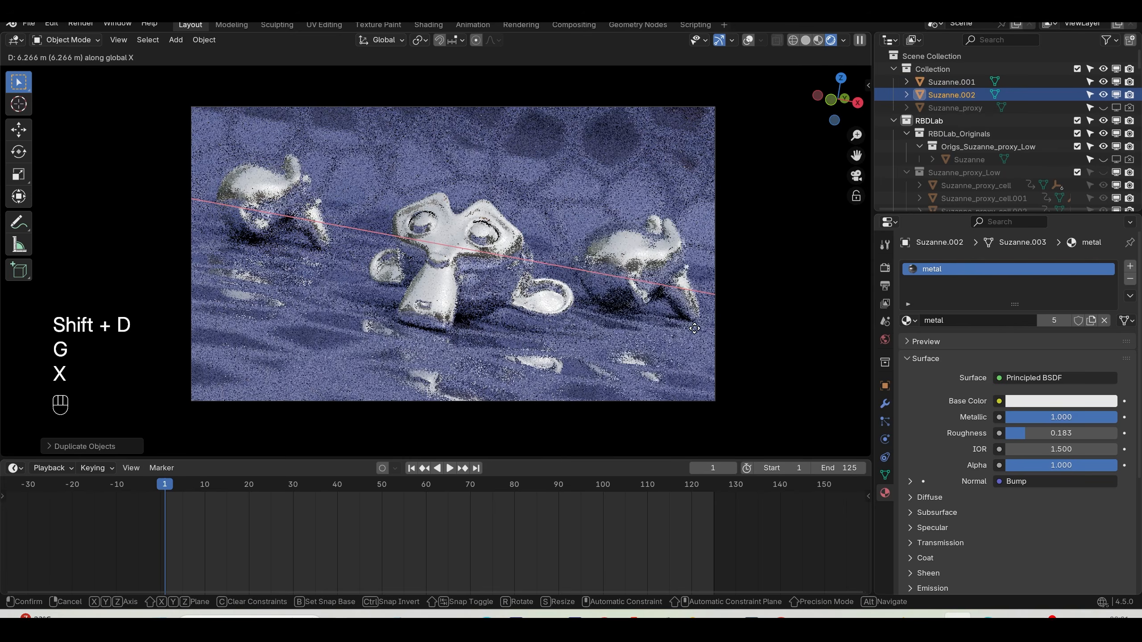
{"action": "left_click", "coordinate": [602, 315]}
{"action": "key", "text": "r"}
{"action": "key", "text": "z"}
{"action": "key", "text": "ctrl+z"}
{"action": "key", "text": "f"}
{"action": "key", "text": "t"}
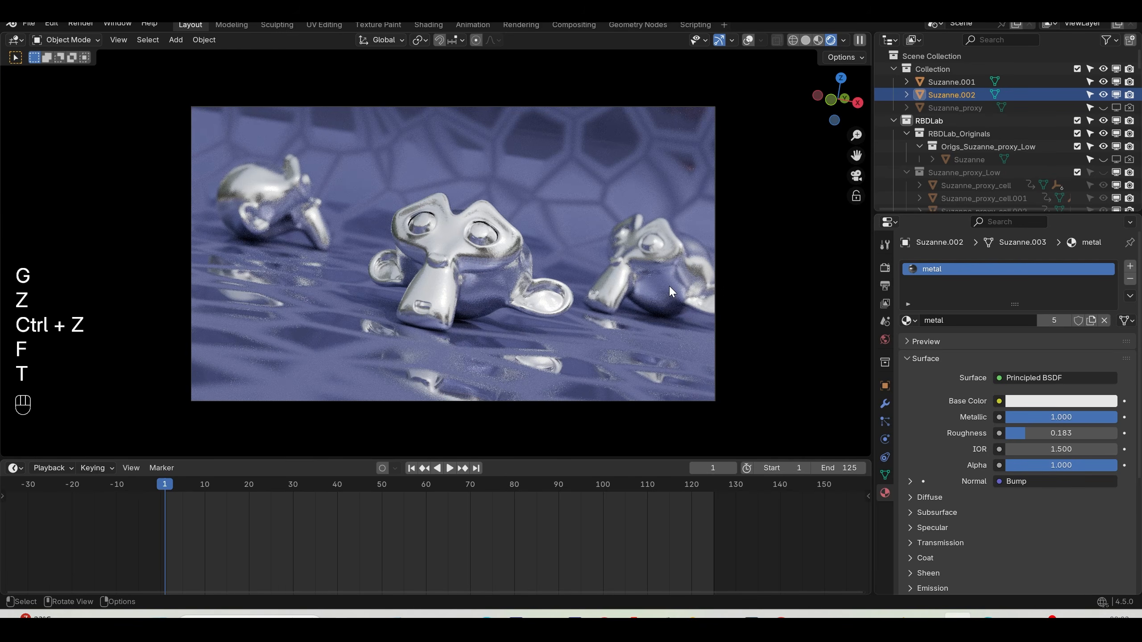
- Move the second duplicate head along negative Y so it sits close to the camera in the blurred foreground
{"action": "key", "text": "g"}
{"action": "key", "text": "y"}
{"action": "left_click", "coordinate": [312, 362]}
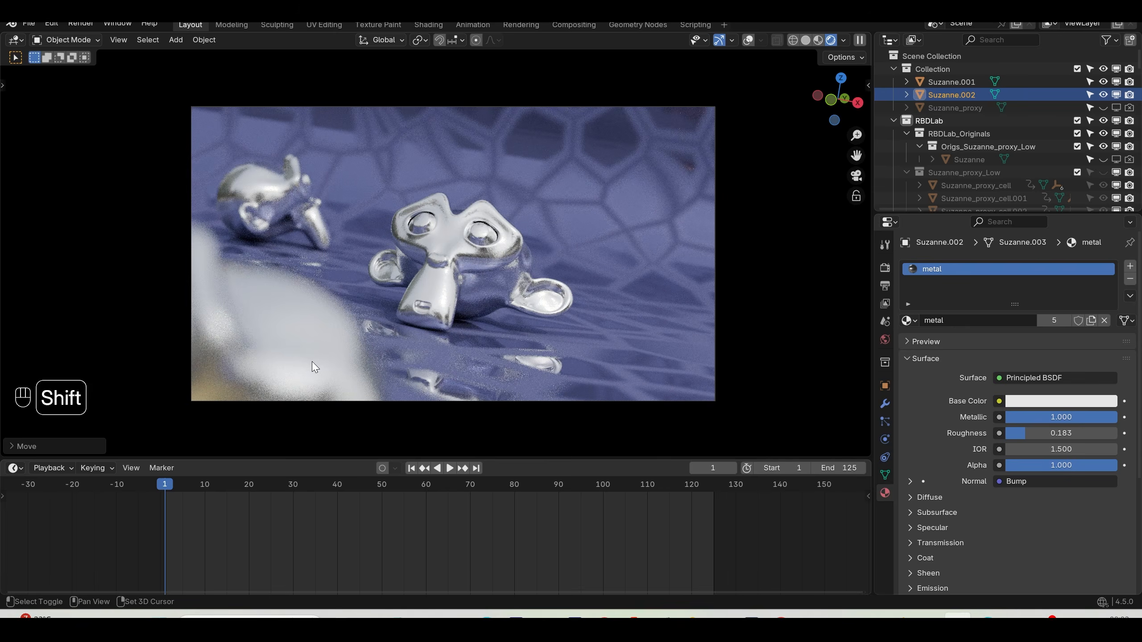
- Duplicate the foreground monkey head and move the copy along X to the opposite foreground corner of the camera view
{"action": "key", "text": "shift+d"}
{"action": "key", "text": "g"}
{"action": "key", "text": "x"}
{"action": "left_click", "coordinate": [708, 378]}
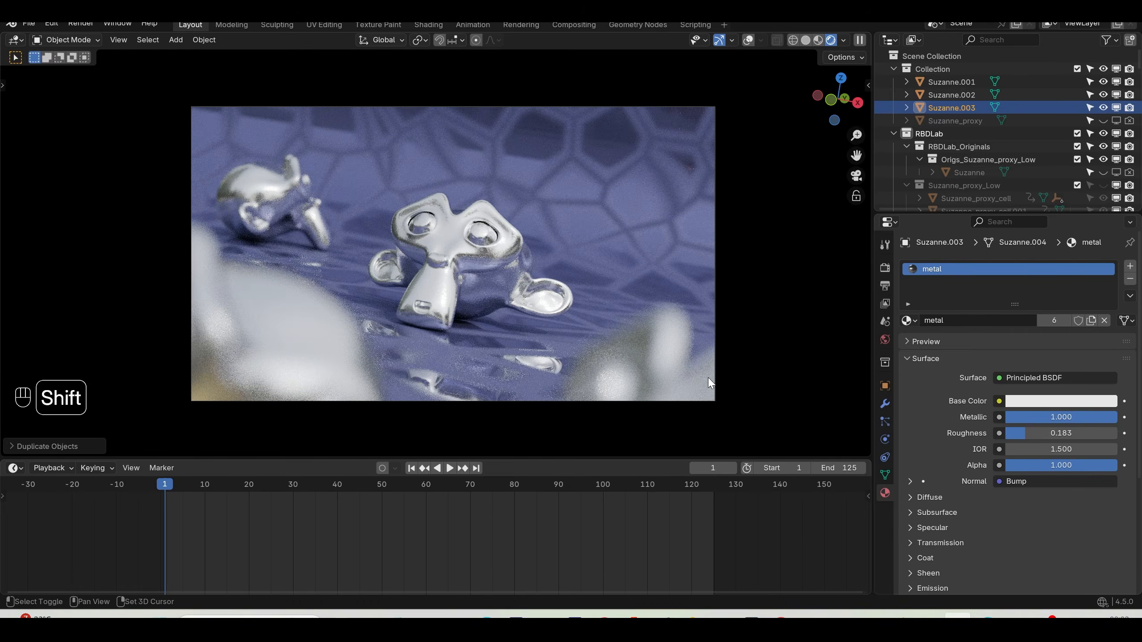
{"action": "key", "text": "shift+d"}
{"action": "key", "text": "f"}
{"action": "key", "text": "ctrl+z"}
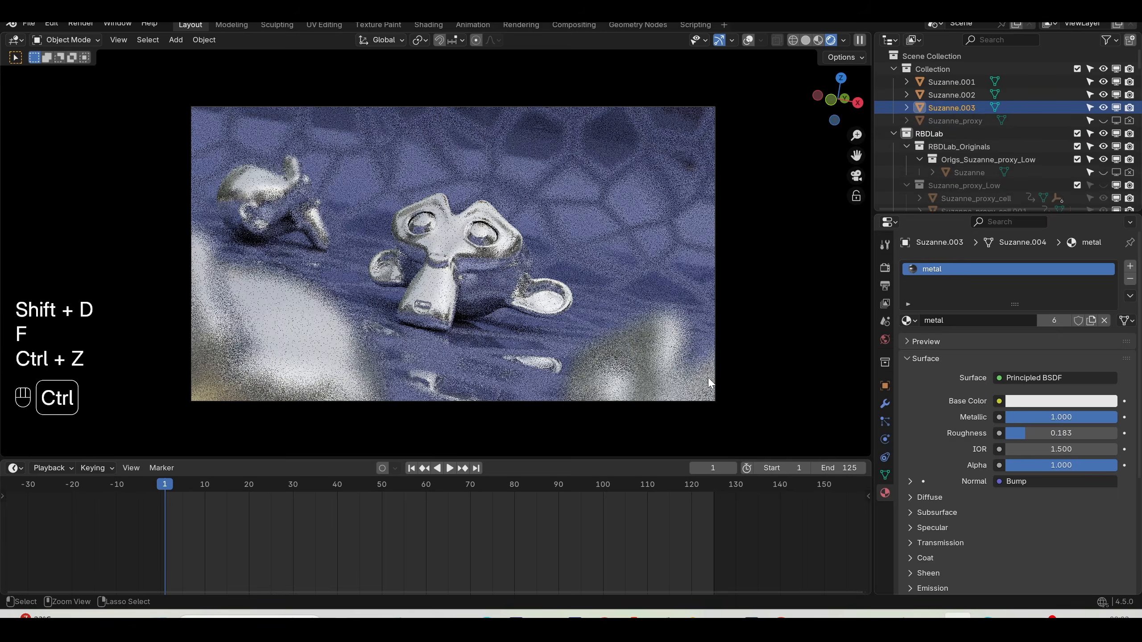
- Duplicate the newest foreground head, move the copy about 2.9 m along Y and then along negative X, and rotate it
{"action": "key", "text": "shift+d"}
{"action": "key", "text": "g"}
{"action": "key", "text": "y"}
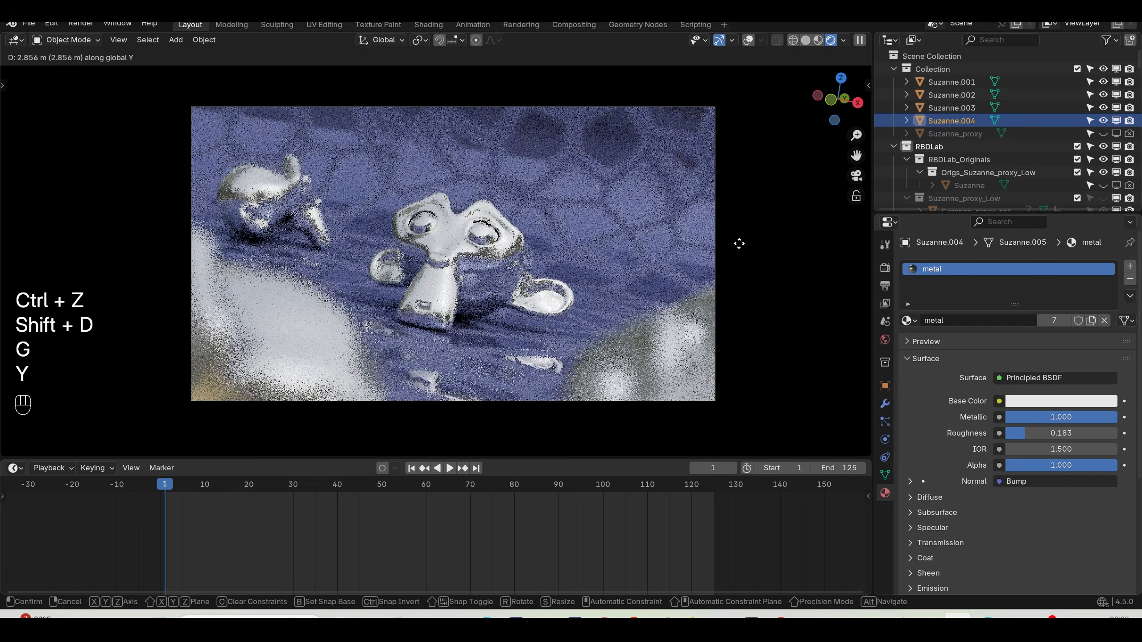
{"action": "left_click", "coordinate": [740, 242]}
{"action": "key", "text": "g"}
{"action": "key", "text": "x"}
{"action": "left_click", "coordinate": [550, 235]}
{"action": "key", "text": "r"}
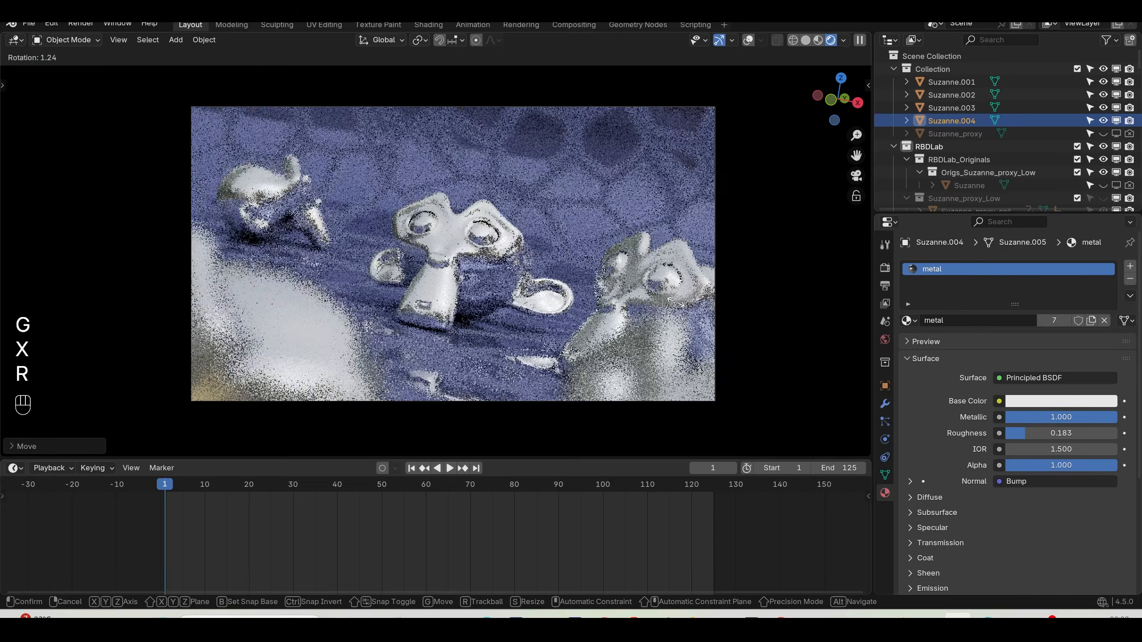
- Play the animation to check the camera view with the added monkey heads, and stop playback
{"action": "left_click", "coordinate": [453, 467]}
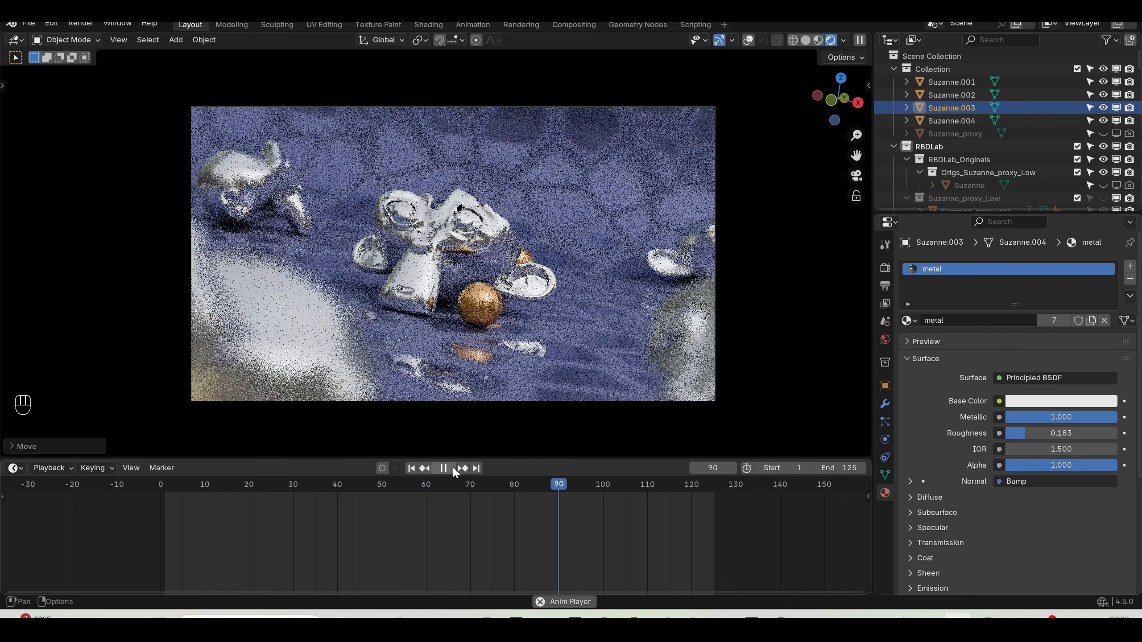
{"action": "key", "text": "Escape"}
- Enable viewport denoising in the Cycles sampling settings
{"action": "left_click", "coordinate": [885, 267]}
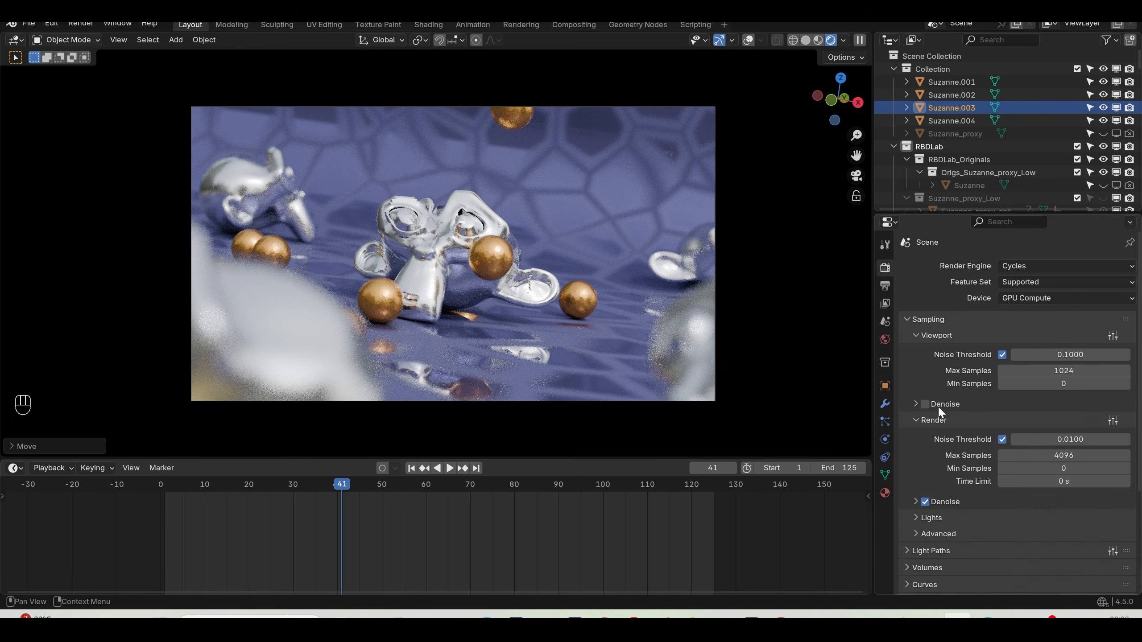
{"action": "left_click", "coordinate": [938, 404]}
{"action": "left_click", "coordinate": [925, 404]}
{"action": "left_click", "coordinate": [914, 402]}
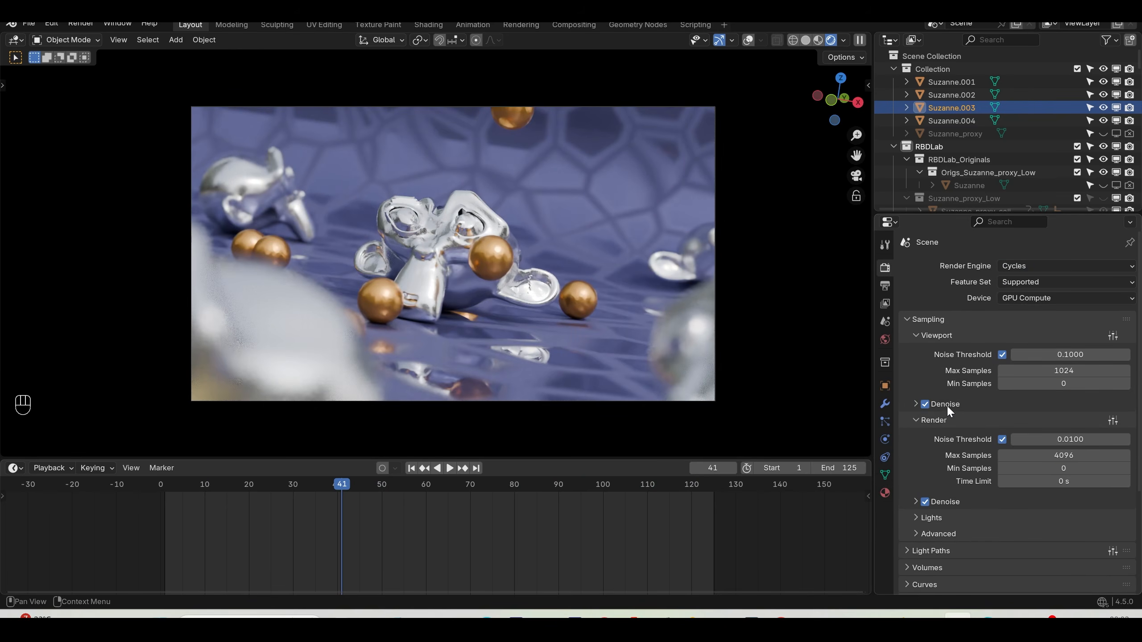
{"action": "left_click", "coordinate": [947, 406]}
{"action": "left_click", "coordinate": [1022, 423]}
{"action": "left_click", "coordinate": [931, 404]}
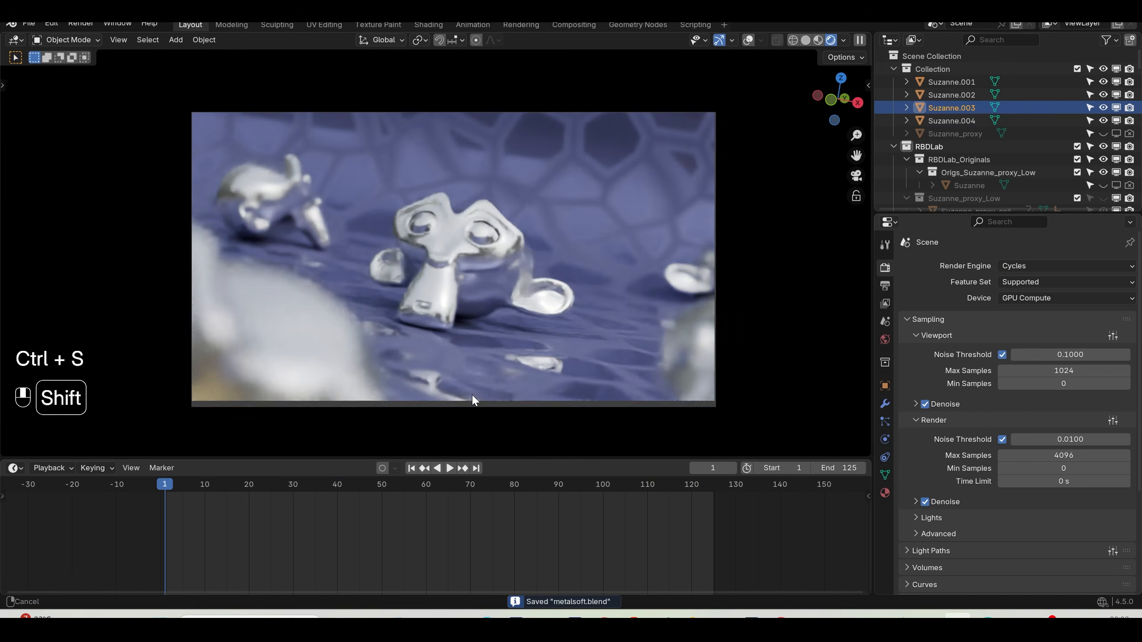
- Set the Color Management exposure to 0.602 and the Look to High Contrast
{"action": "scroll", "coordinate": [950, 503], "scroll_direction": "down", "scroll_amount": 5}
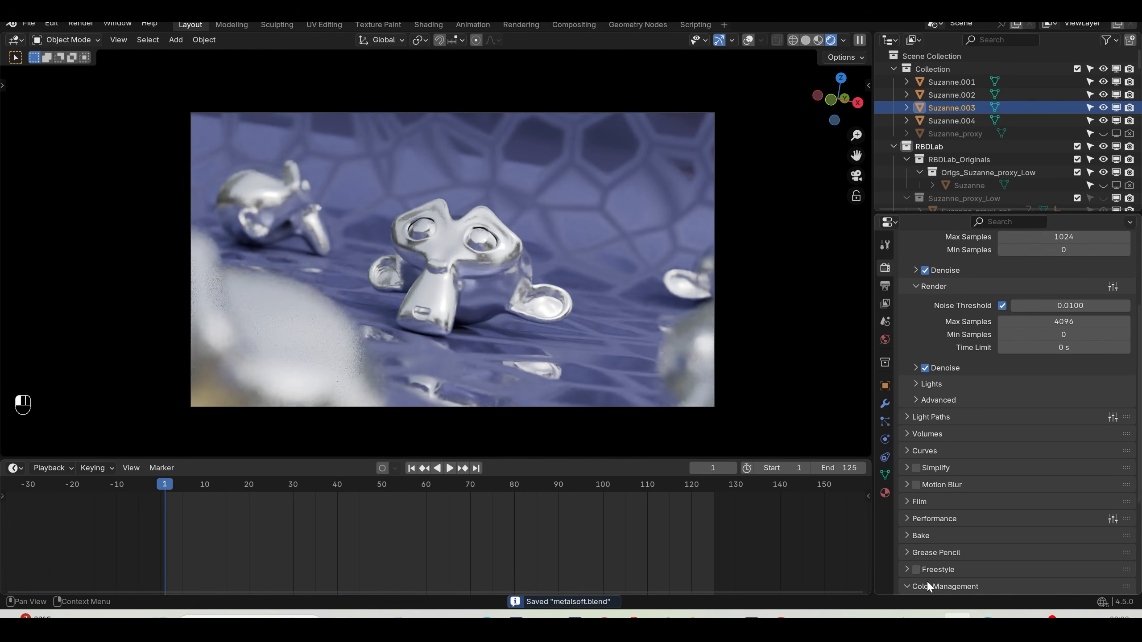
{"action": "scroll", "coordinate": [937, 574], "scroll_direction": "down", "scroll_amount": 6}
{"action": "left_click_drag", "start_coordinate": [1053, 501], "coordinate": [1028, 501]}
{"action": "left_click", "coordinate": [1045, 485]}
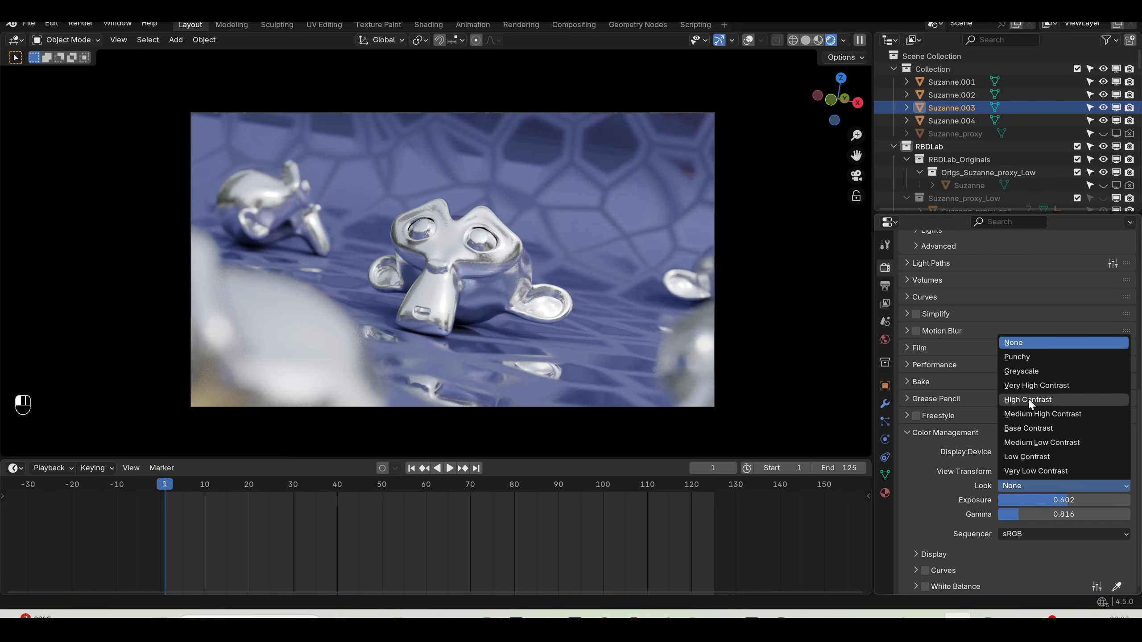
{"action": "left_click", "coordinate": [1028, 400]}
- Play the animation in the rendered EEVEE viewport
{"action": "left_click", "coordinate": [449, 468]}
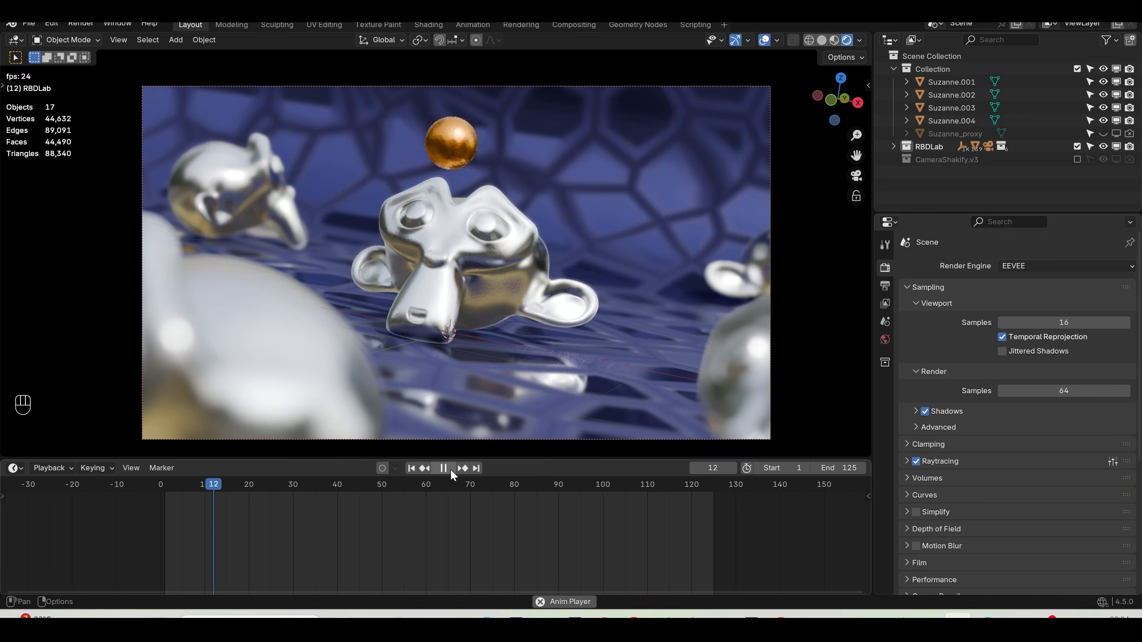